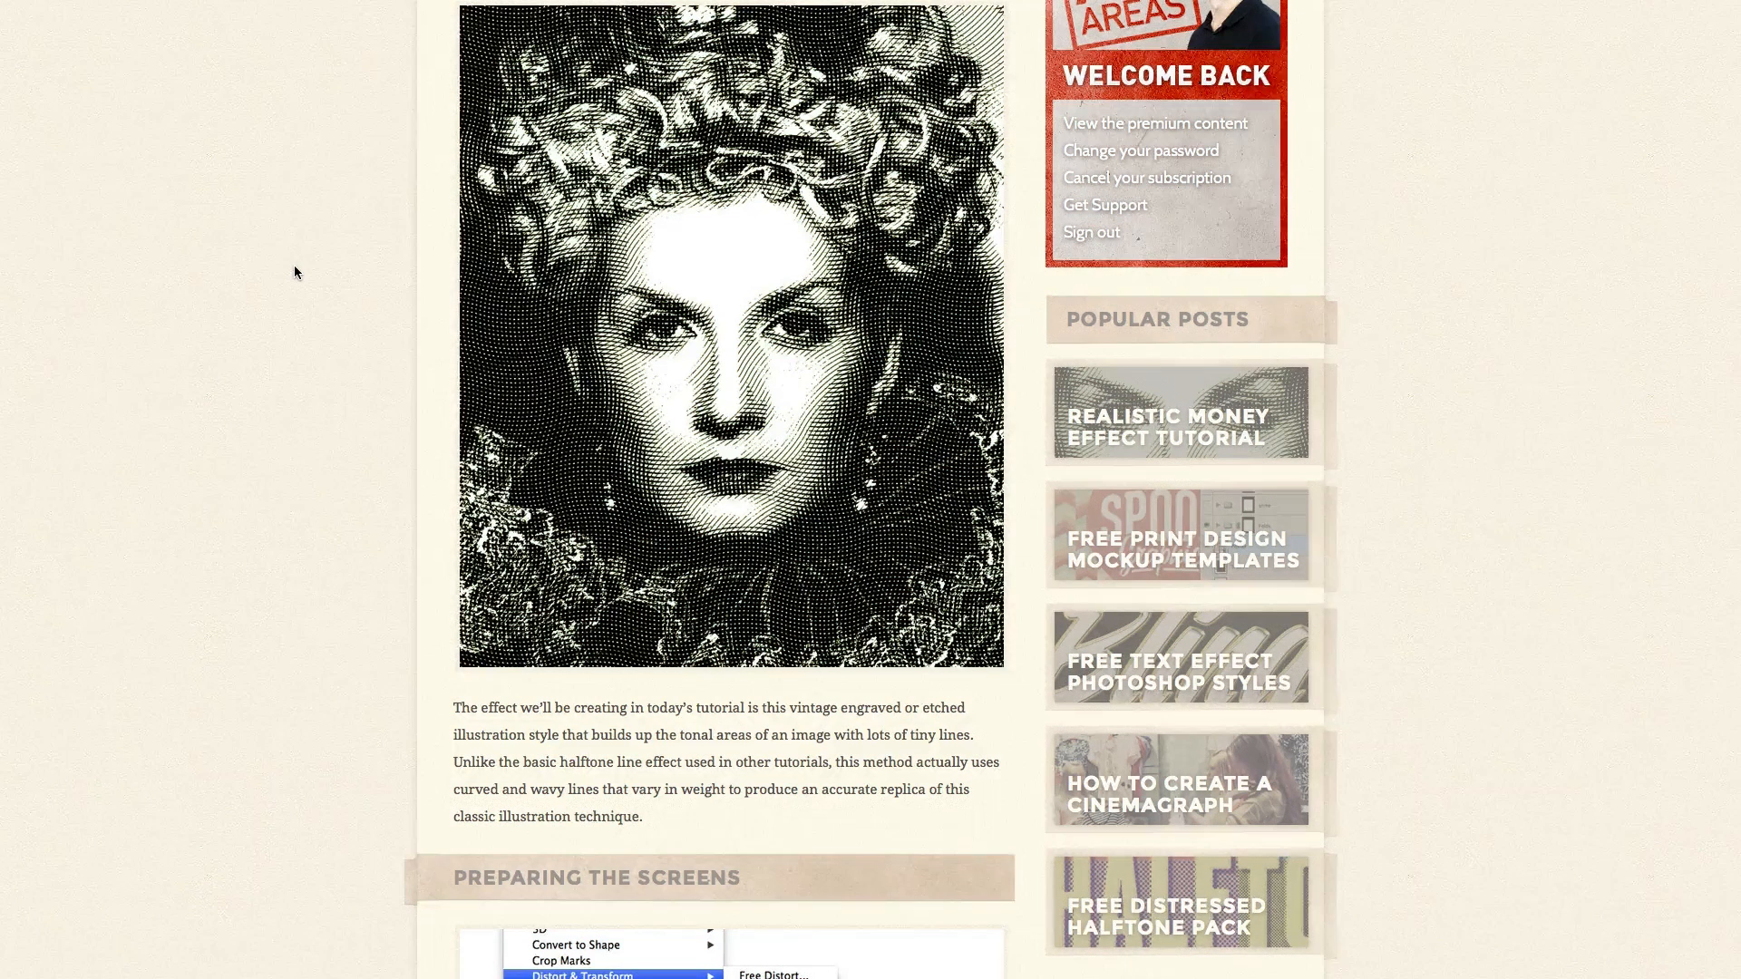
Look through the engraved illustration tutorial page, from preparing the line screens to masking the shading layers
scroll(294, 272, "down", 8)
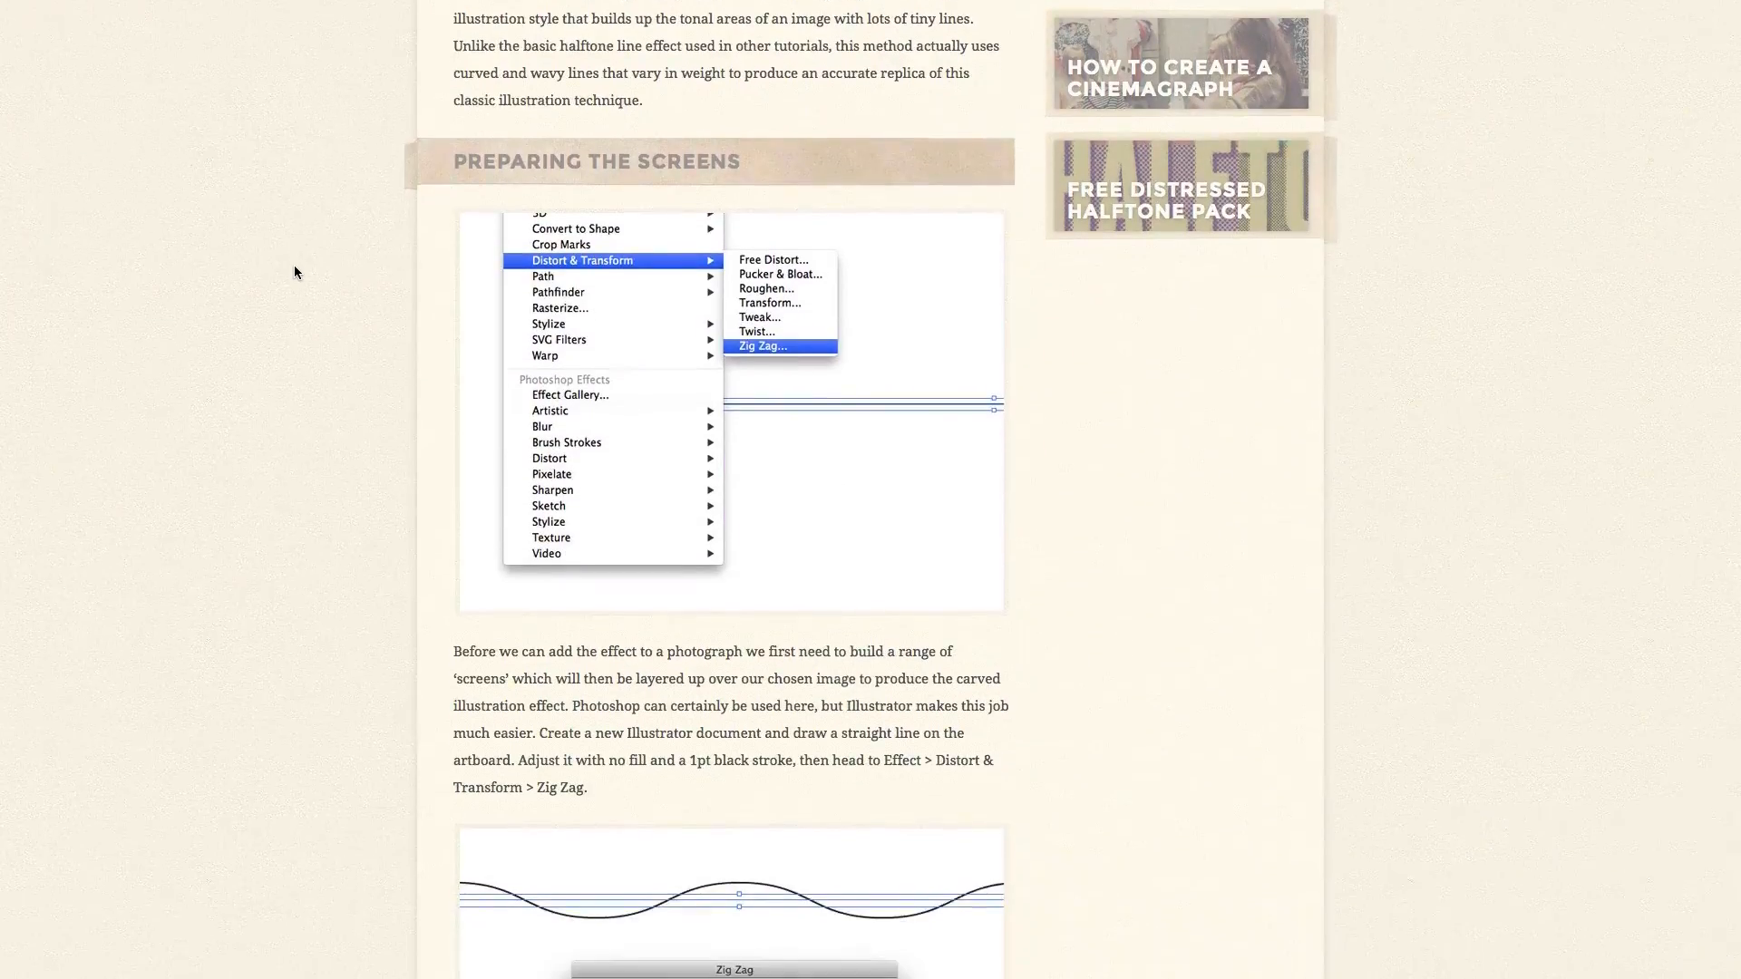
scroll(293, 272, "down", 5)
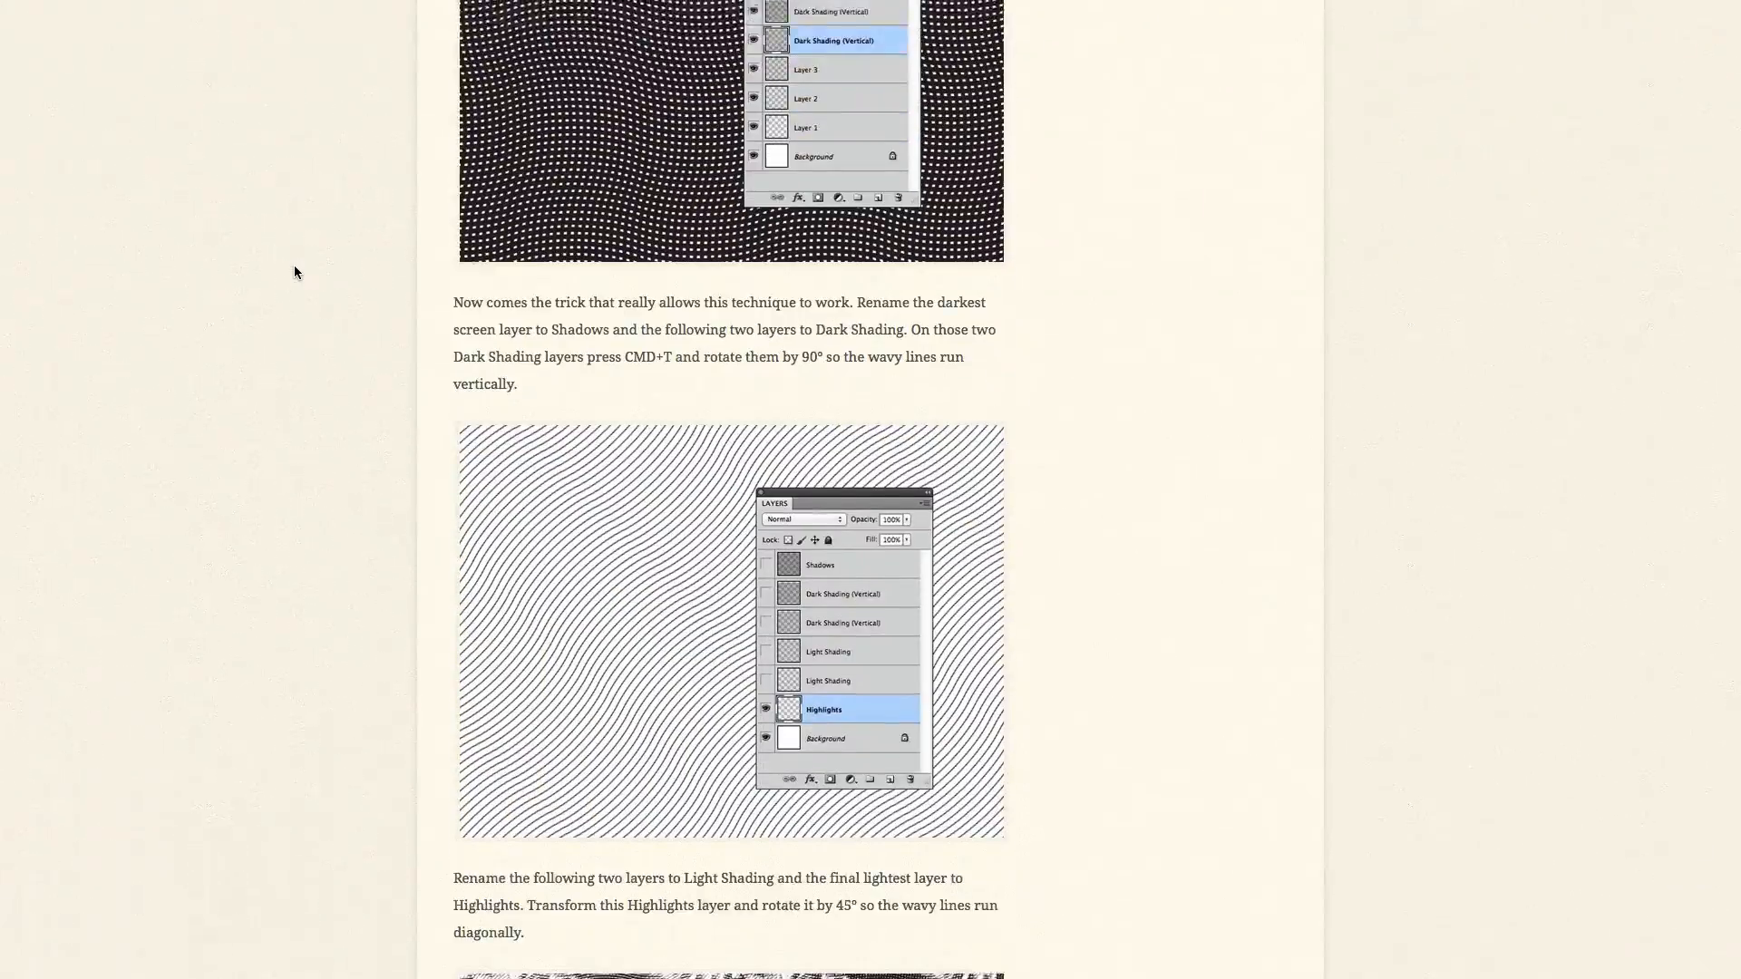
scroll(294, 272, "down", 7)
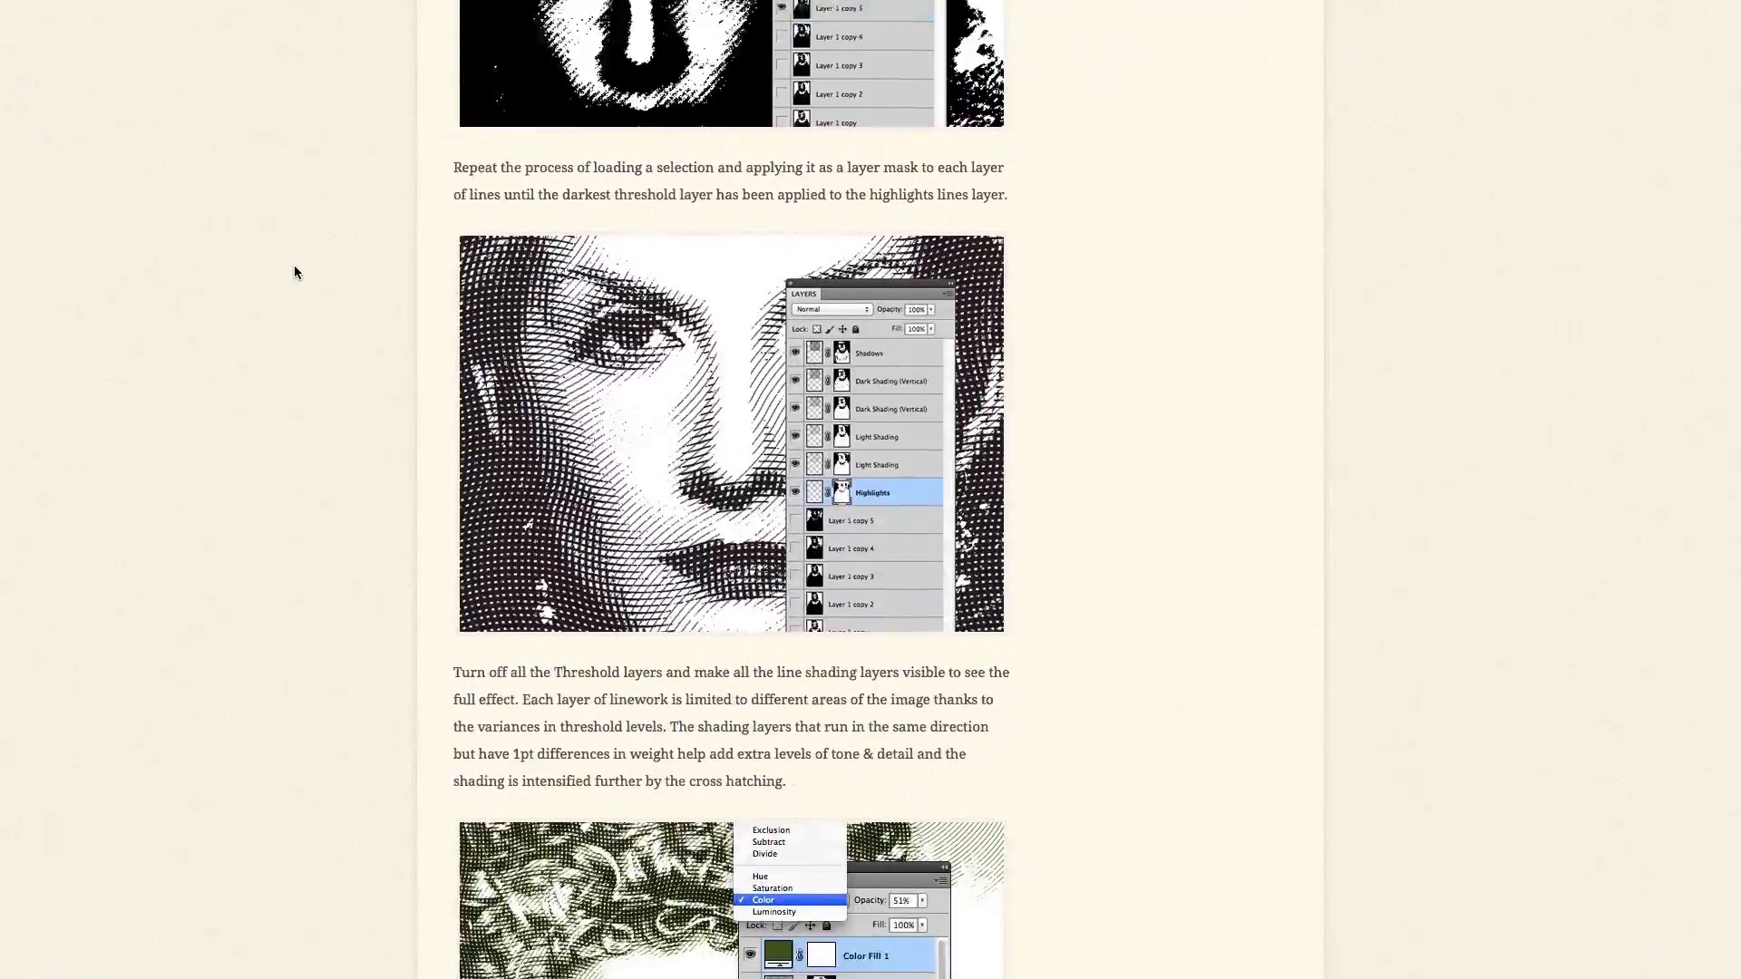
scroll(293, 272, "down", 4)
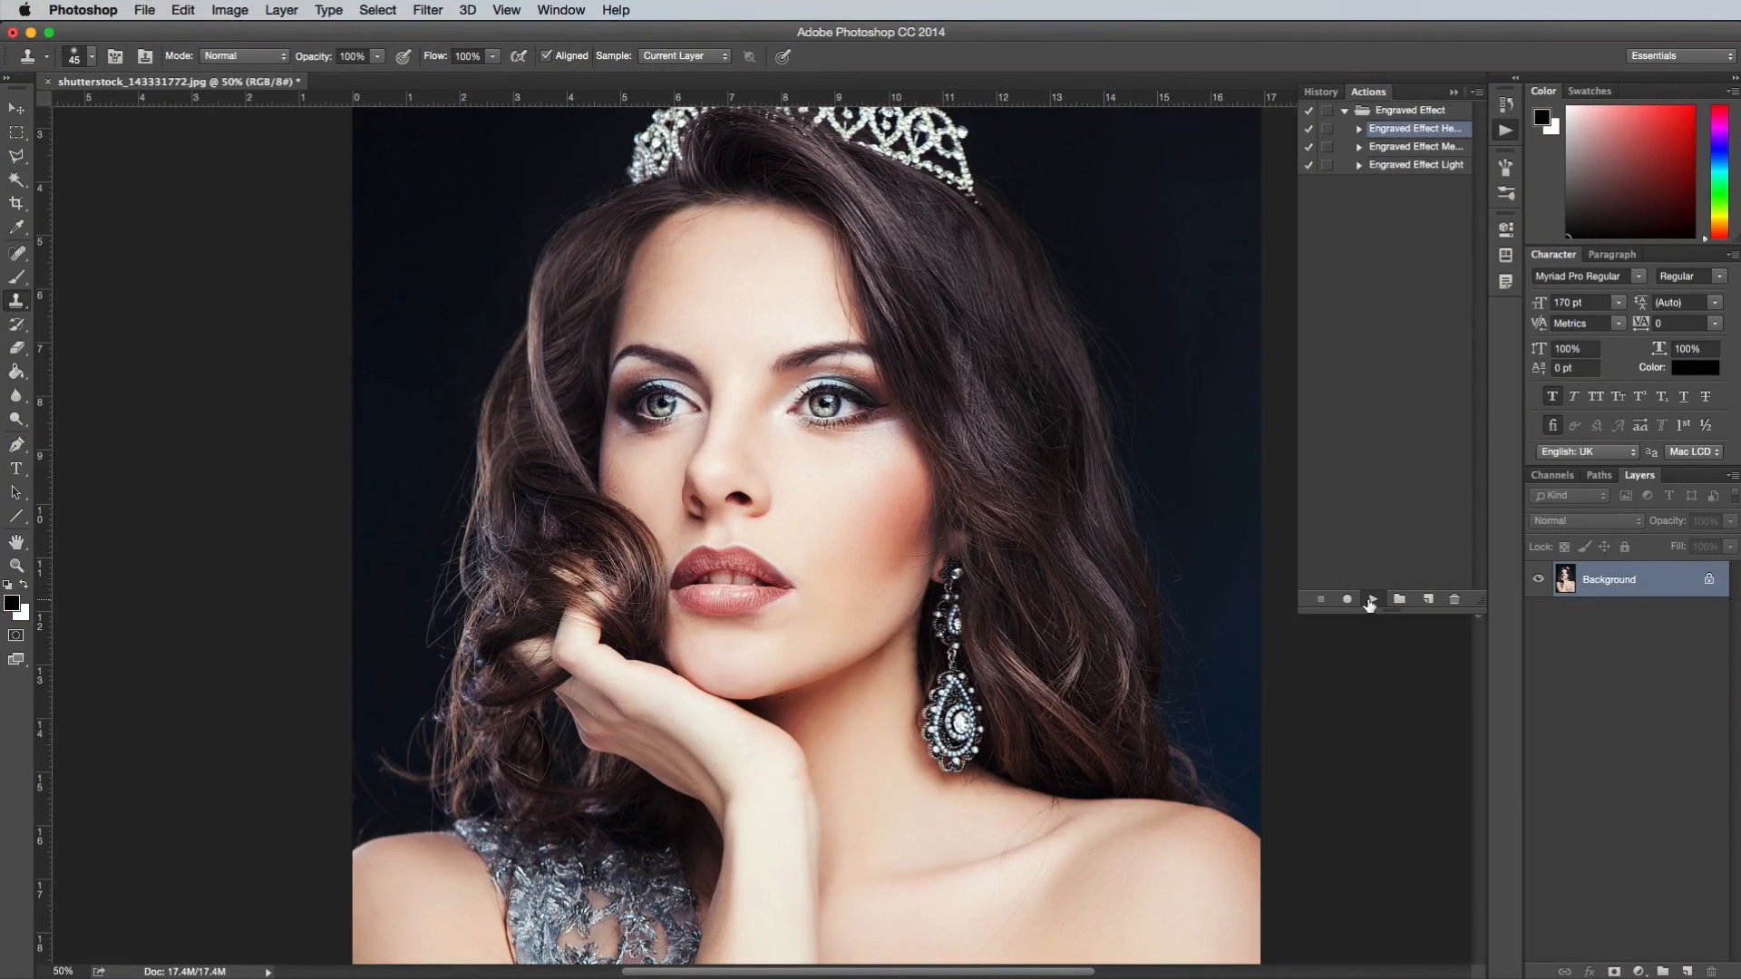
Run the first Engraved Effect action in the set on the portrait photo and inspect the engraved linework
left_click(1371, 600)
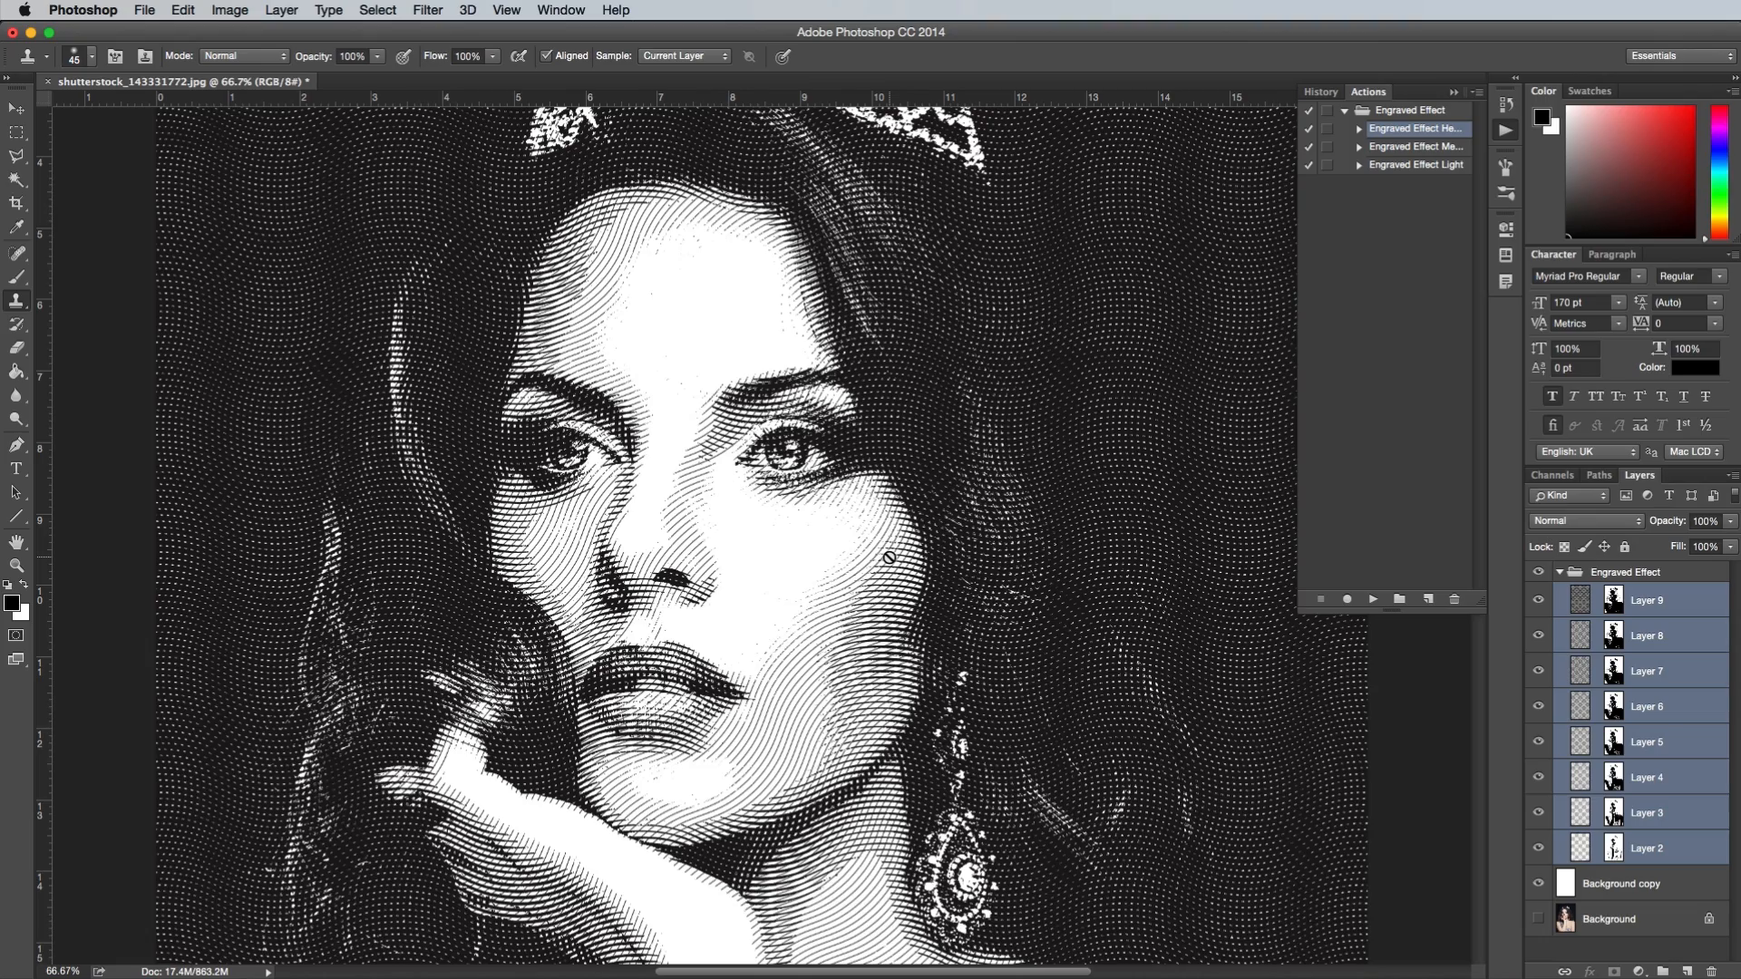
scroll(888, 557, "up", 3)
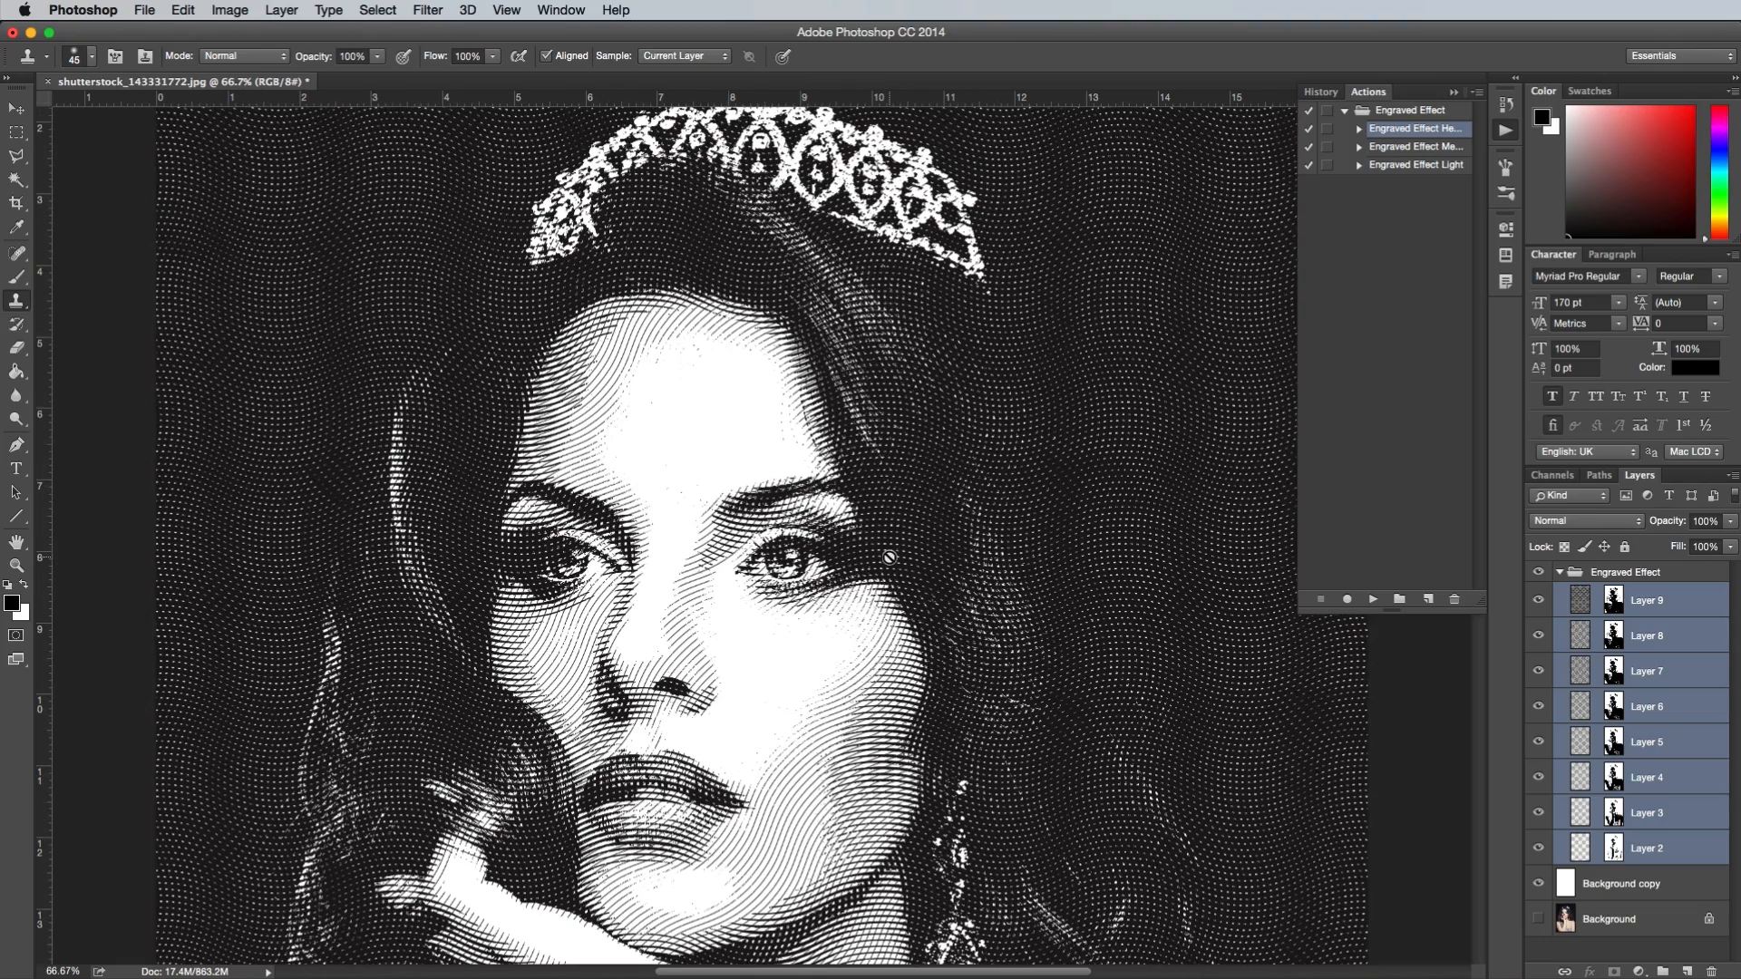
scroll(889, 557, "down", 3)
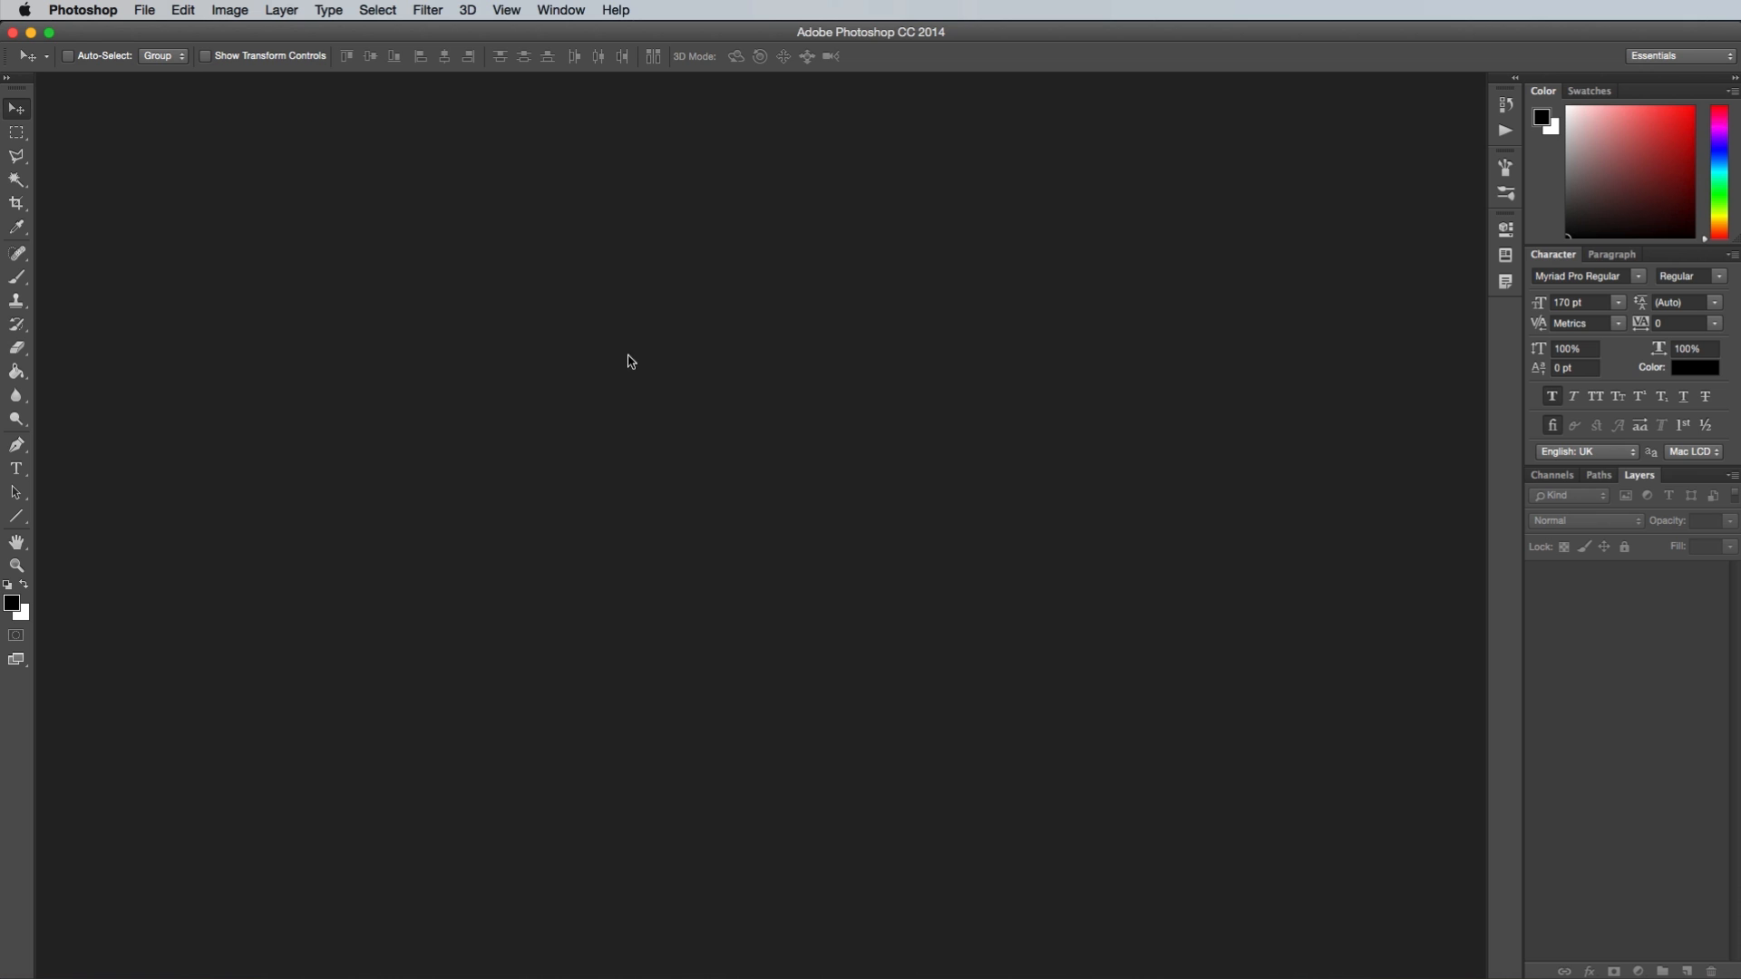
Create a new document 2000 by 2000 pixels at 72 pixels/inch with white background contents
left_click(166, 13)
left_click(158, 31)
key("Tab")
type("2000")
key("Tab")
type("200")
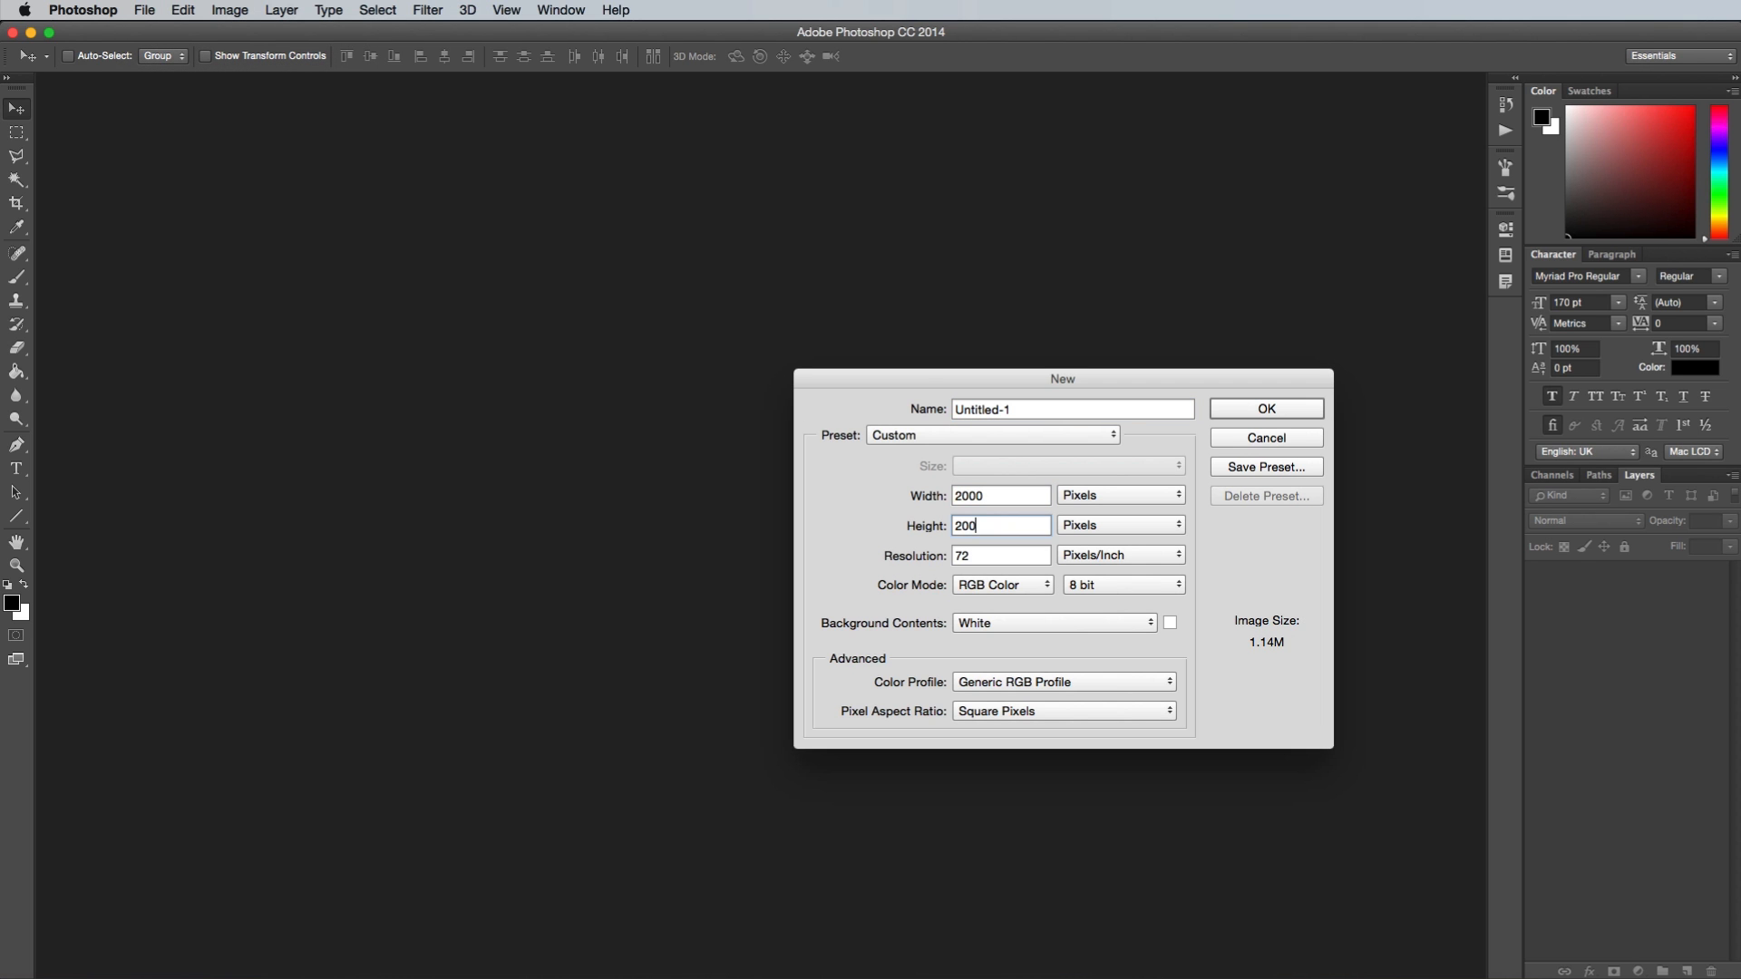
key("Return")
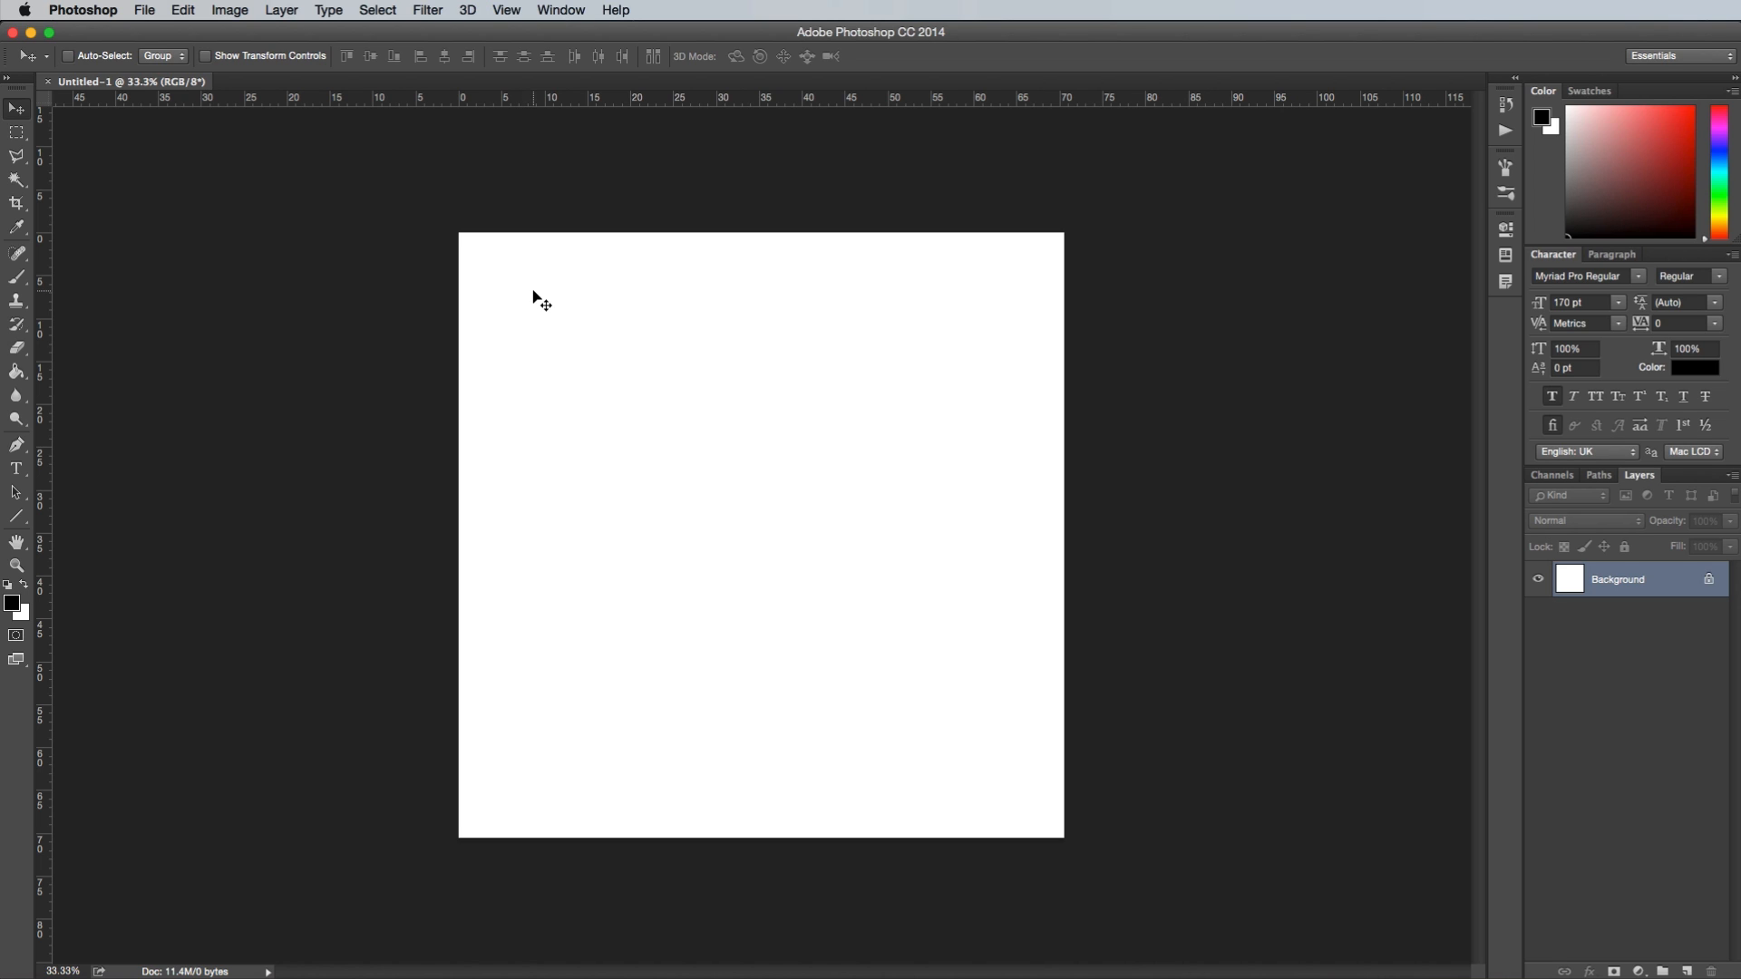
Add a new layer and draw a straight horizontal 1 px black line across most of the canvas near its upper edge
key("super+1")
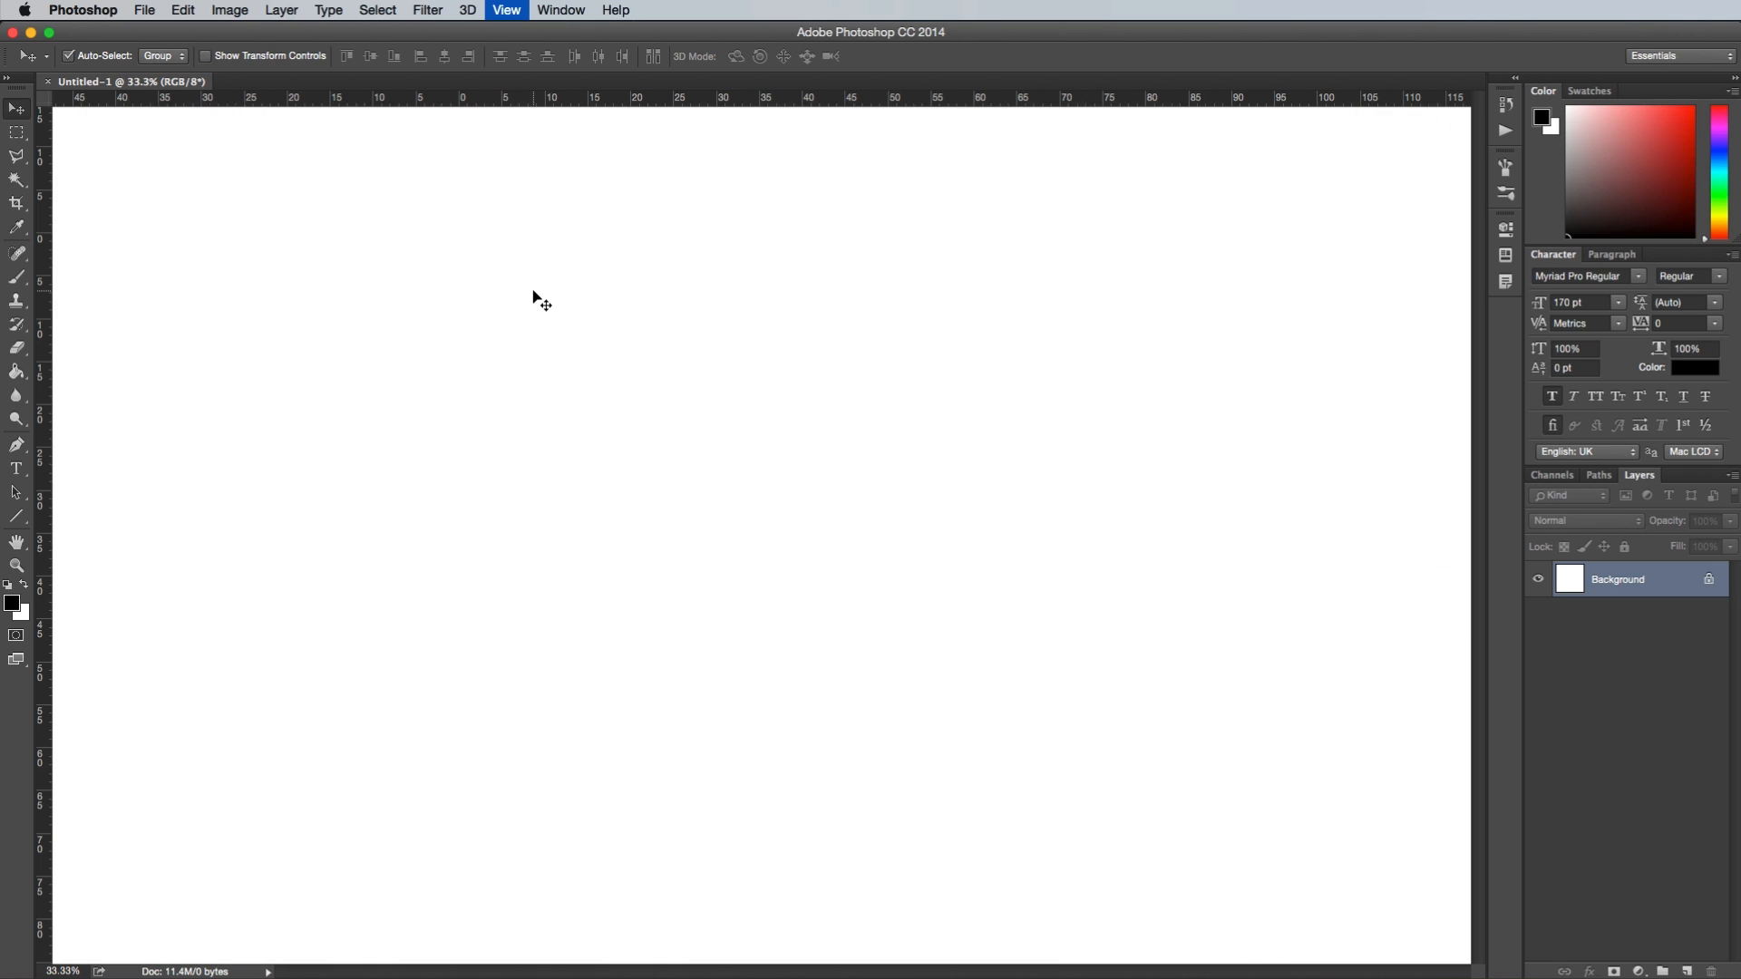
key("super+minus")
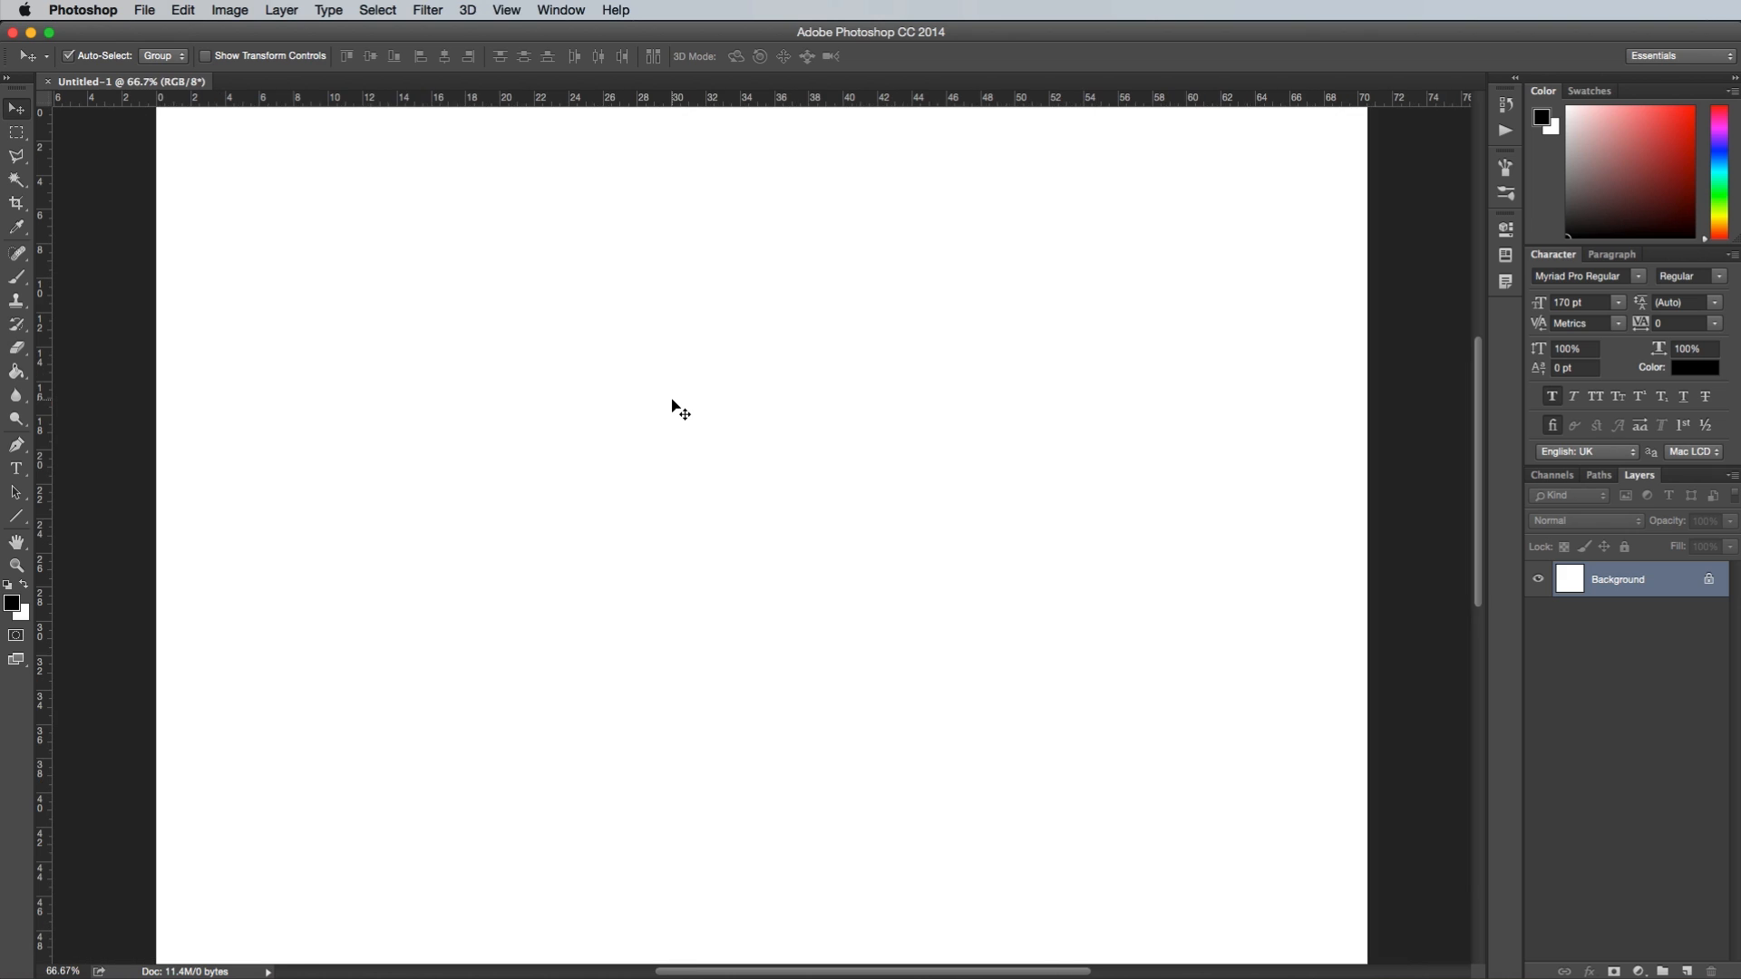
key("super+minus")
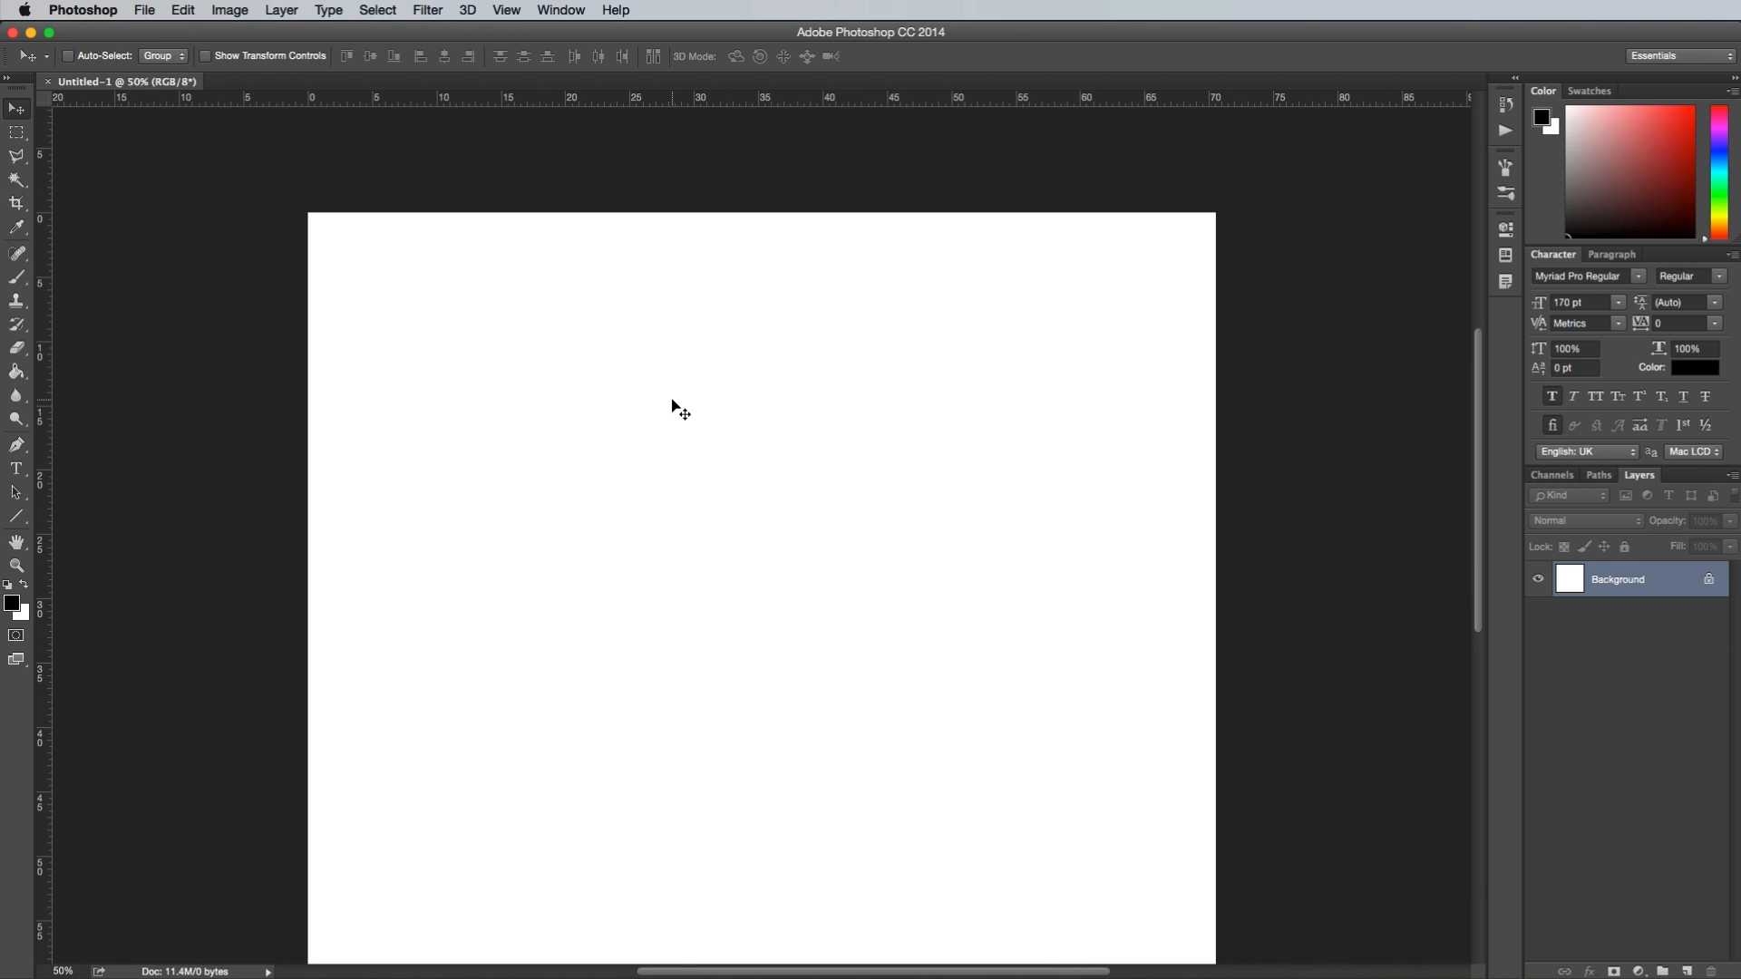
left_click(1686, 971)
left_click(16, 516)
double_click(578, 56)
mouse_move(357, 275)
left_mouse_down()
mouse_move(1170, 282)
mouse_move(1149, 286)
left_mouse_up()
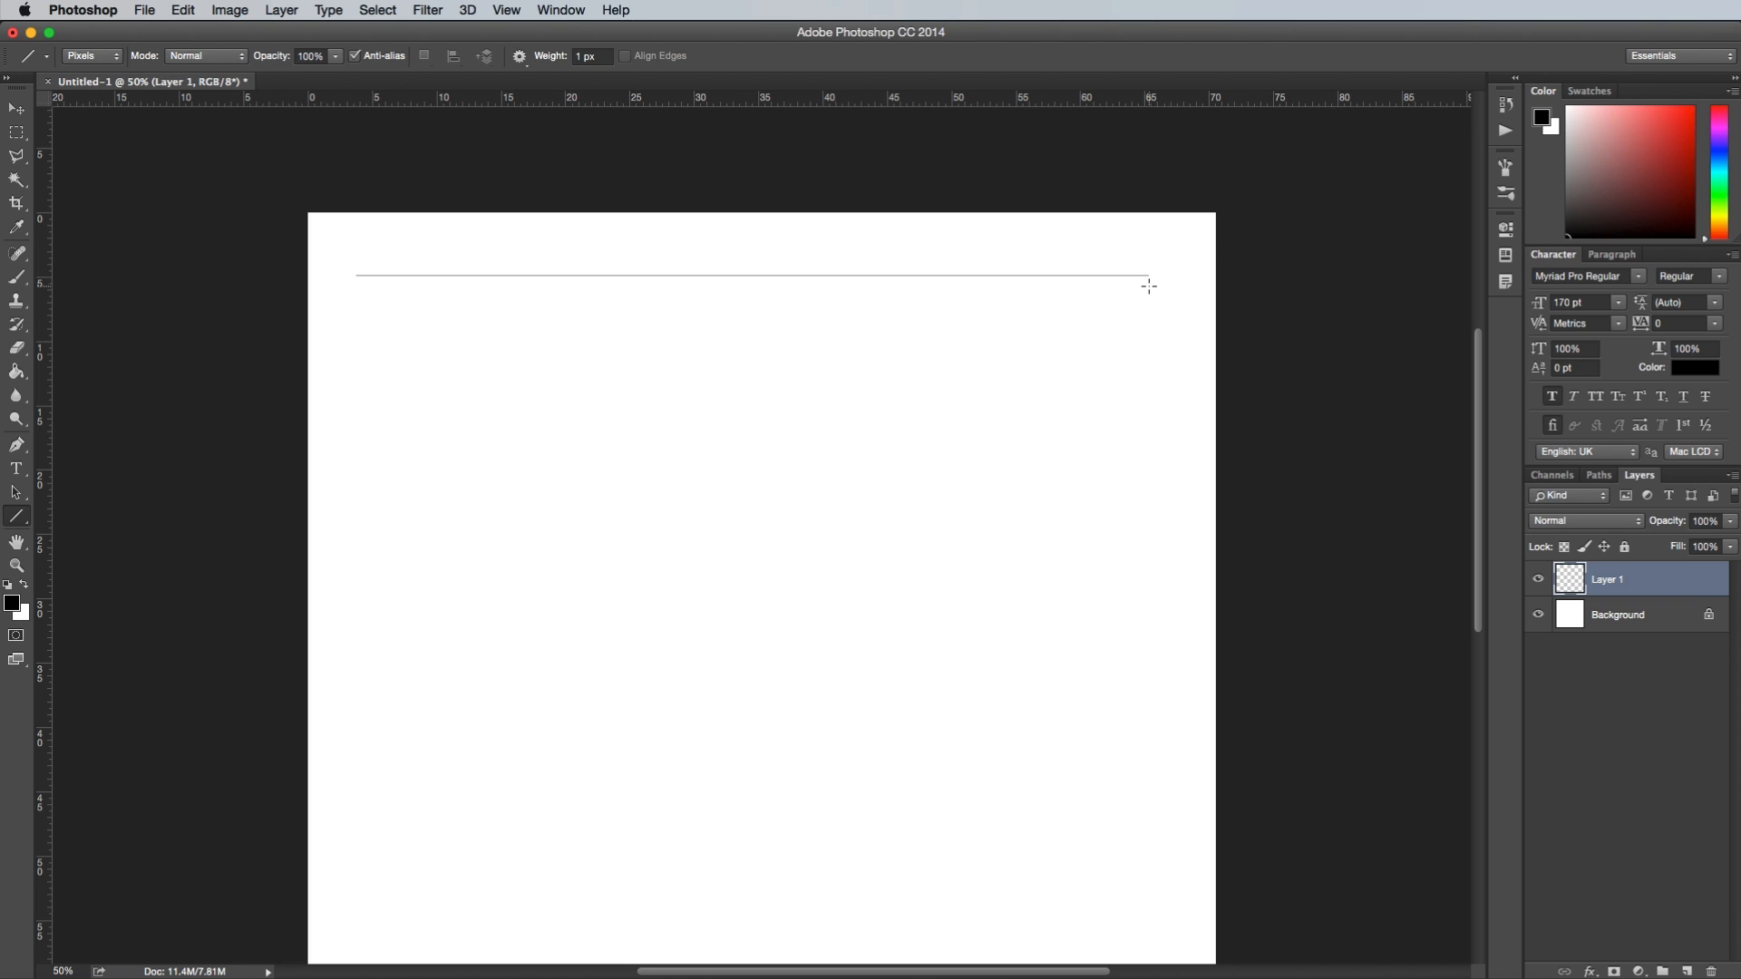
Apply the Wave filter to the line with 10 generators, sine type, wavelength 199 to 200, amplitude 5 to 6 and scale 100%
left_click(430, 11)
mouse_move(562, 260)
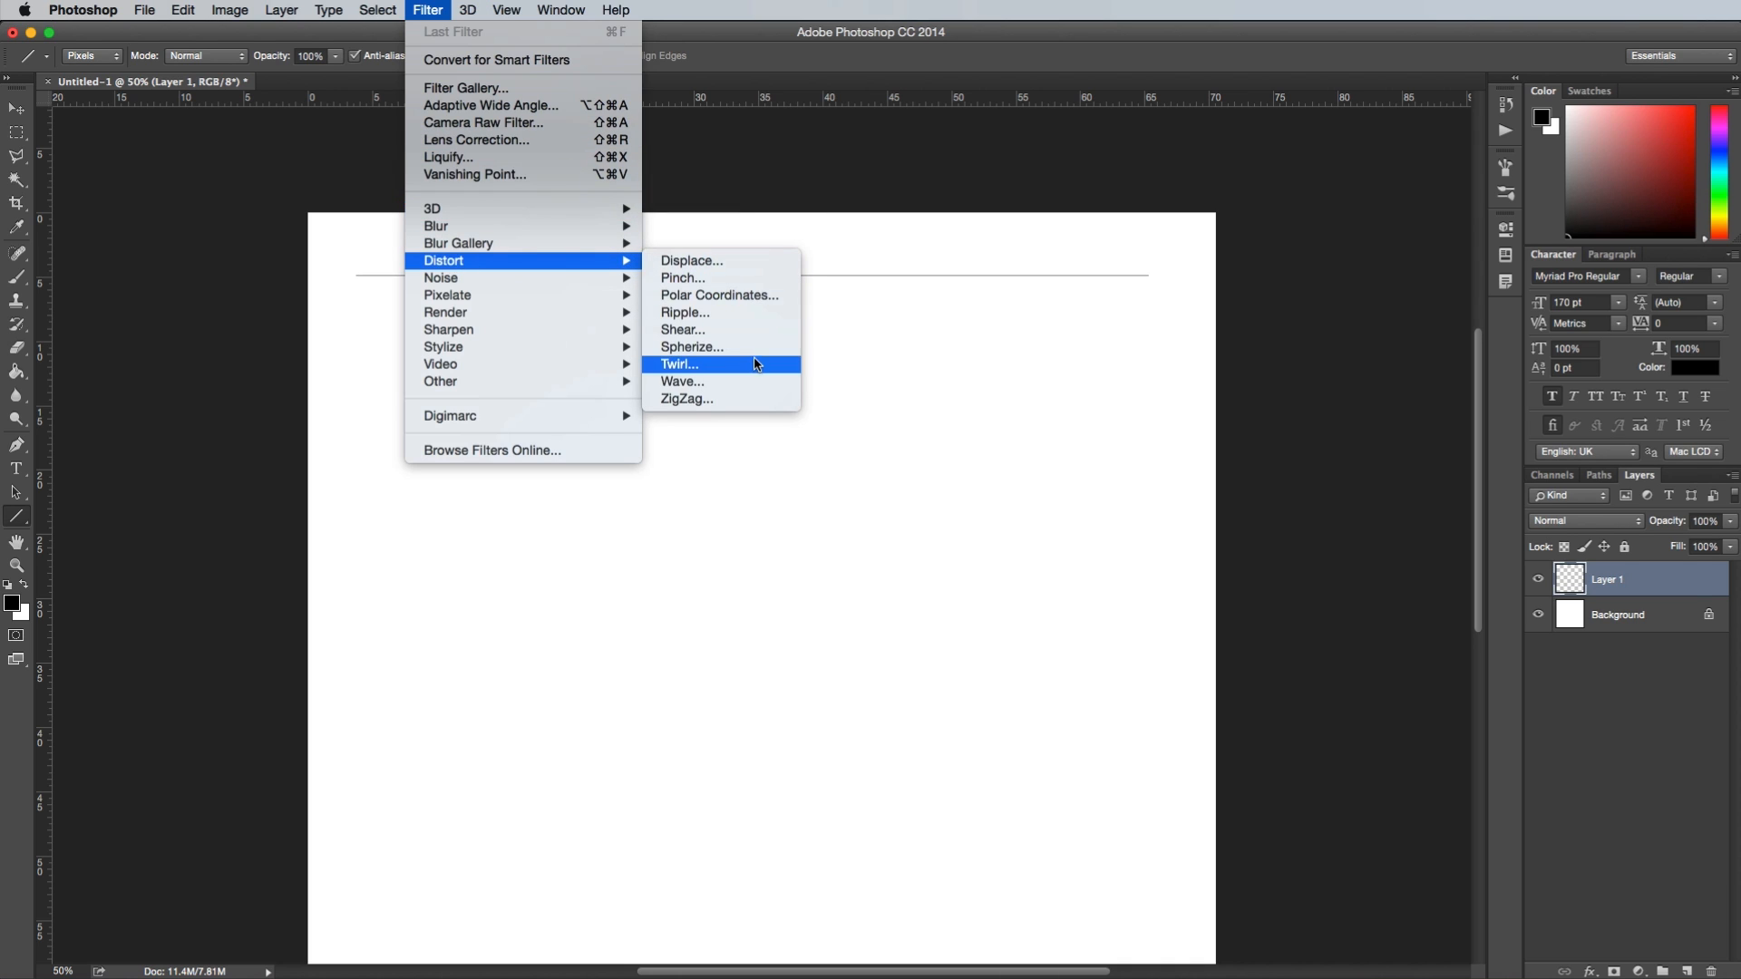
left_click(733, 379)
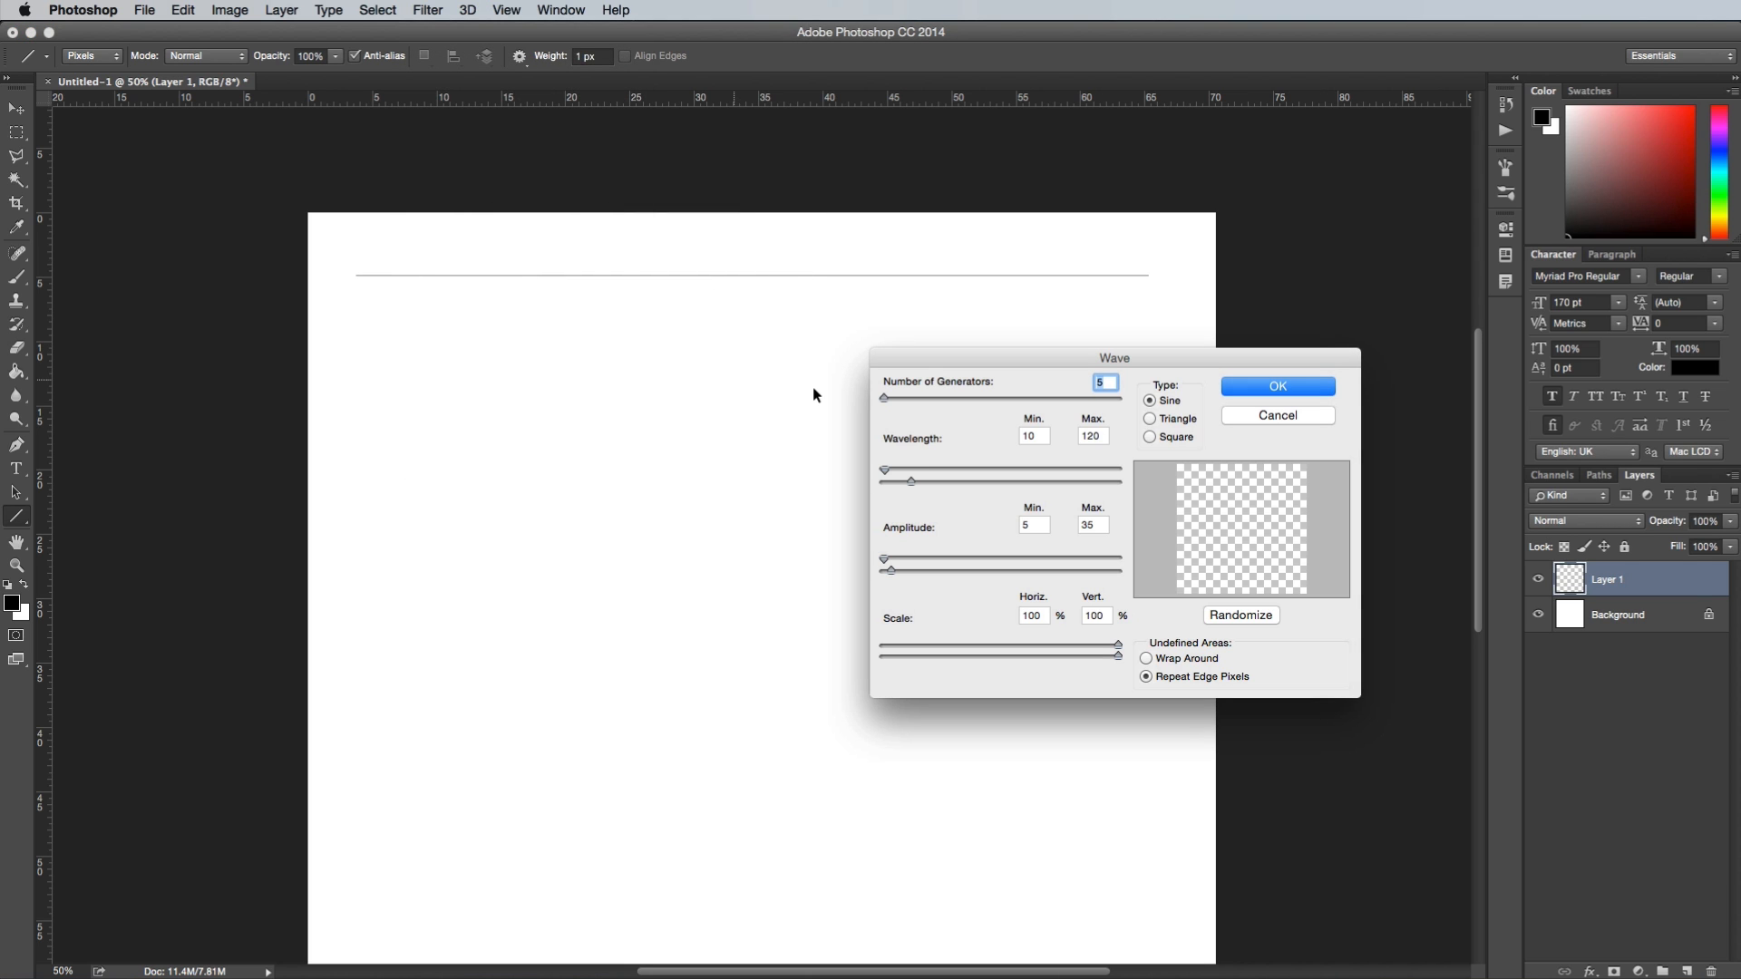
key("Tab")
key("Tab")
type("200")
key("Tab")
key("Tab")
type("6")
key("Tab")
key("Tab")
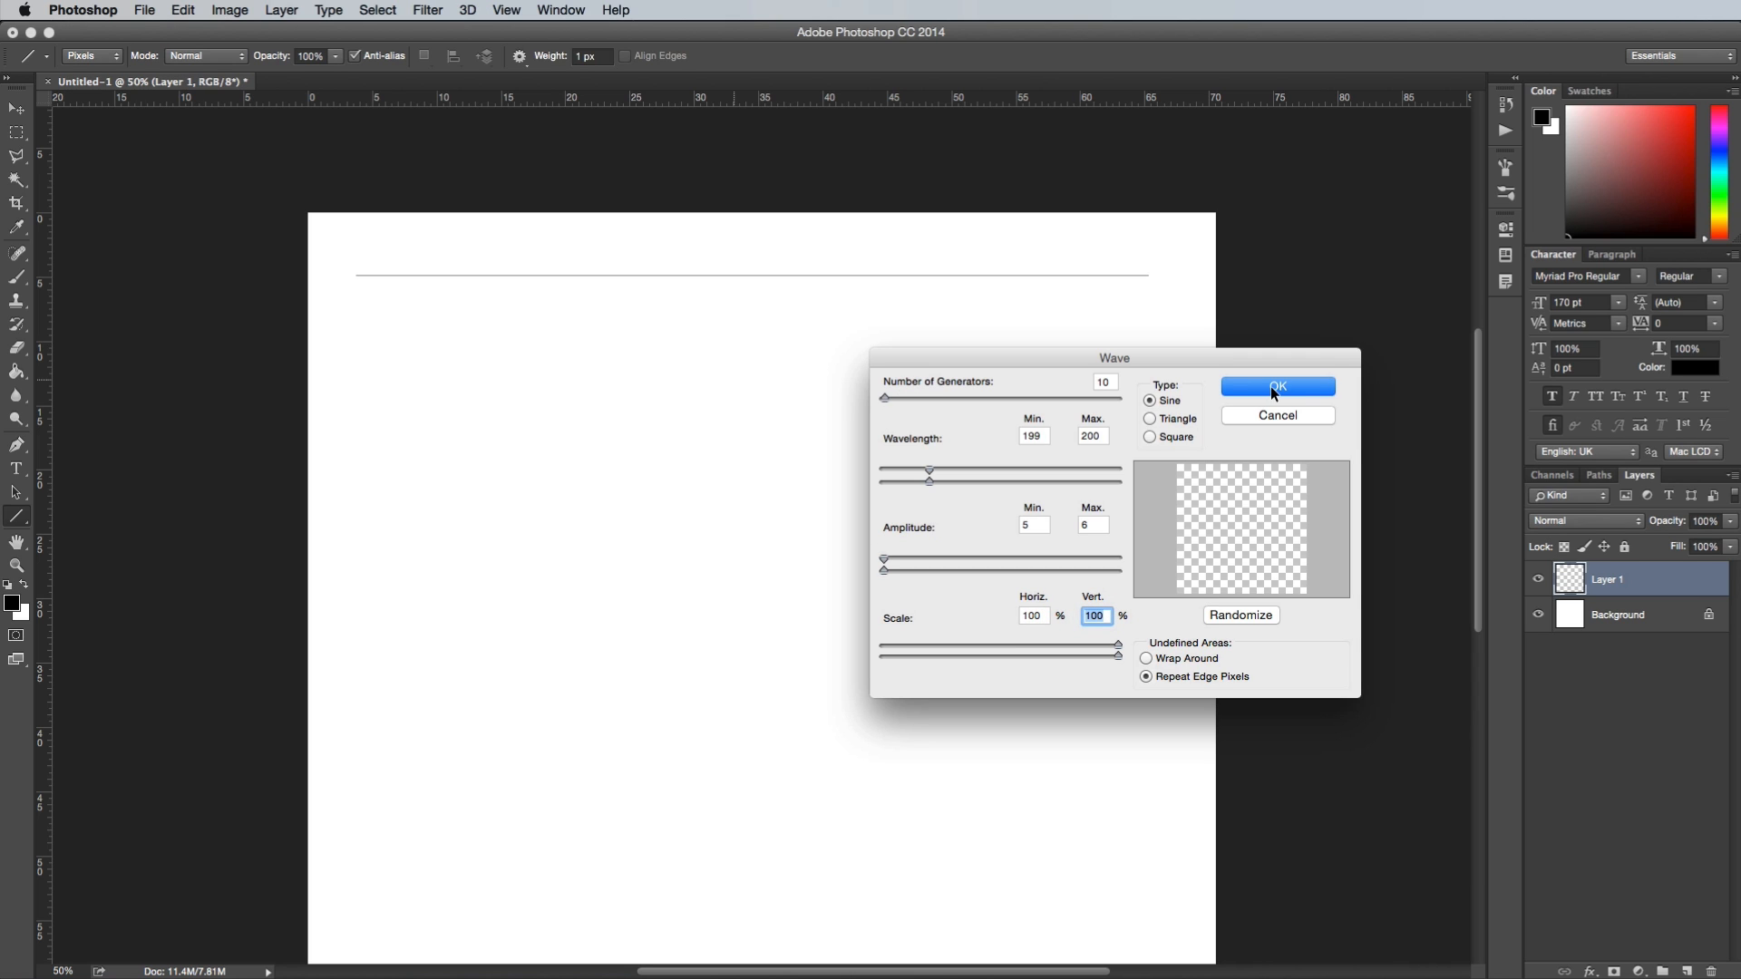
left_click(1274, 388)
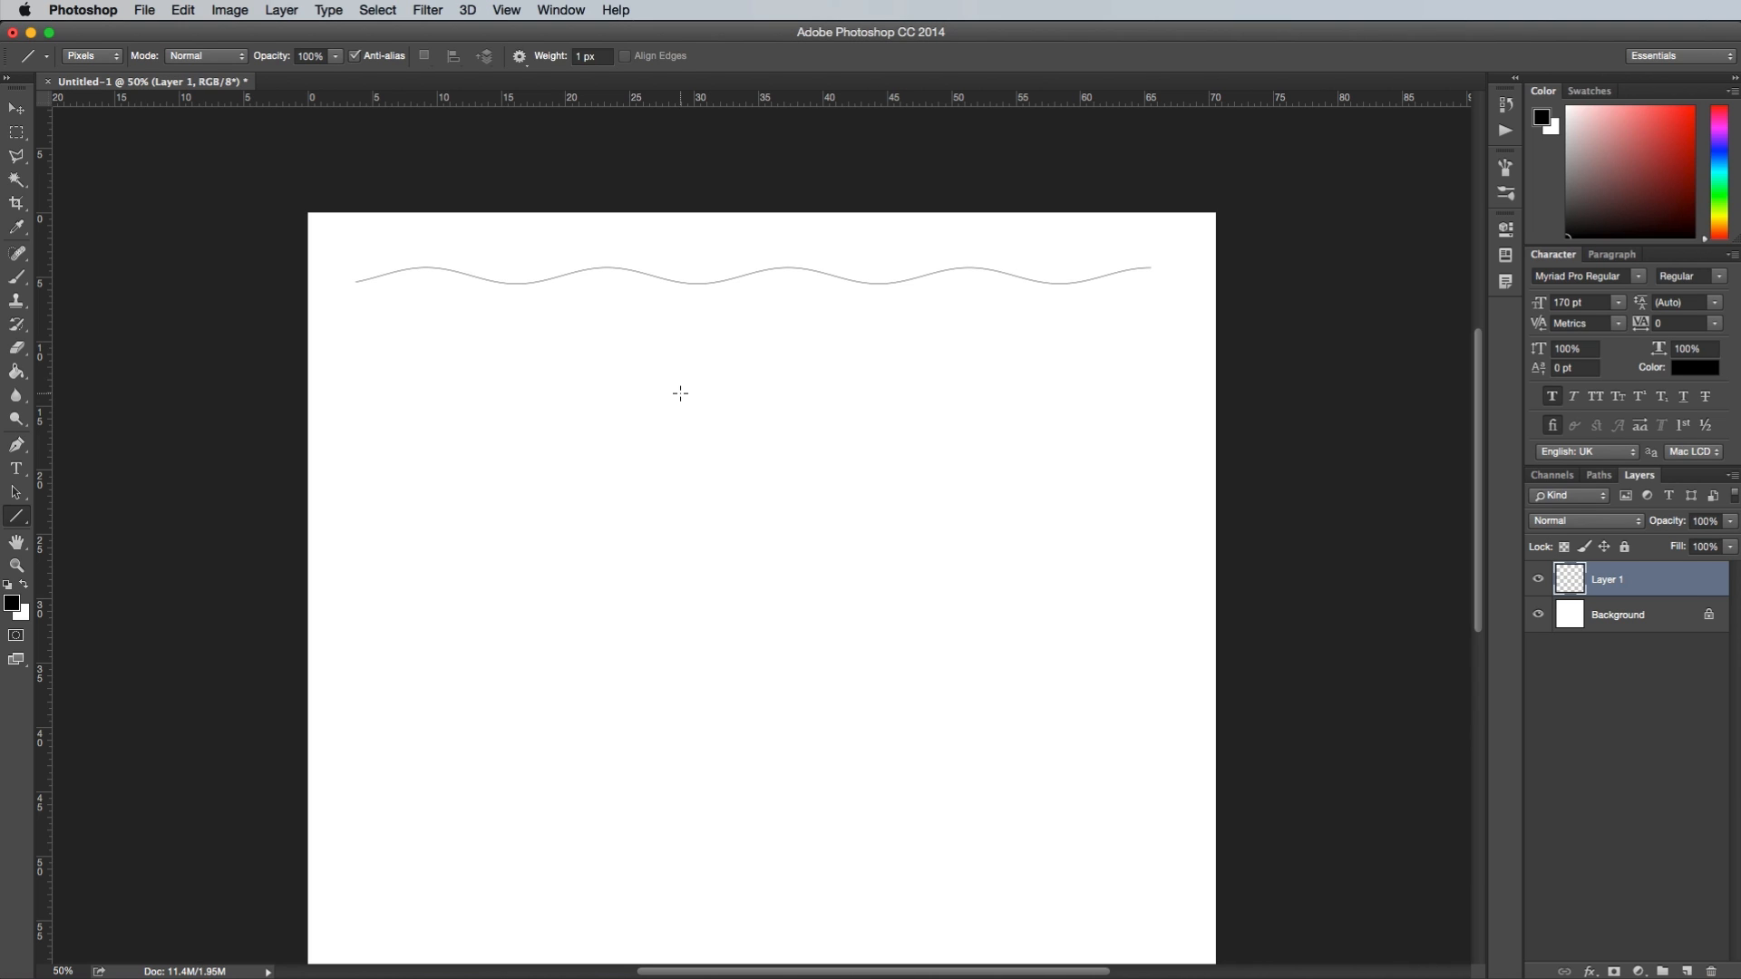
Duplicate the wavy line downward 97 times in evenly spaced 10 px offsets to build a block of parallel waves
key("v")
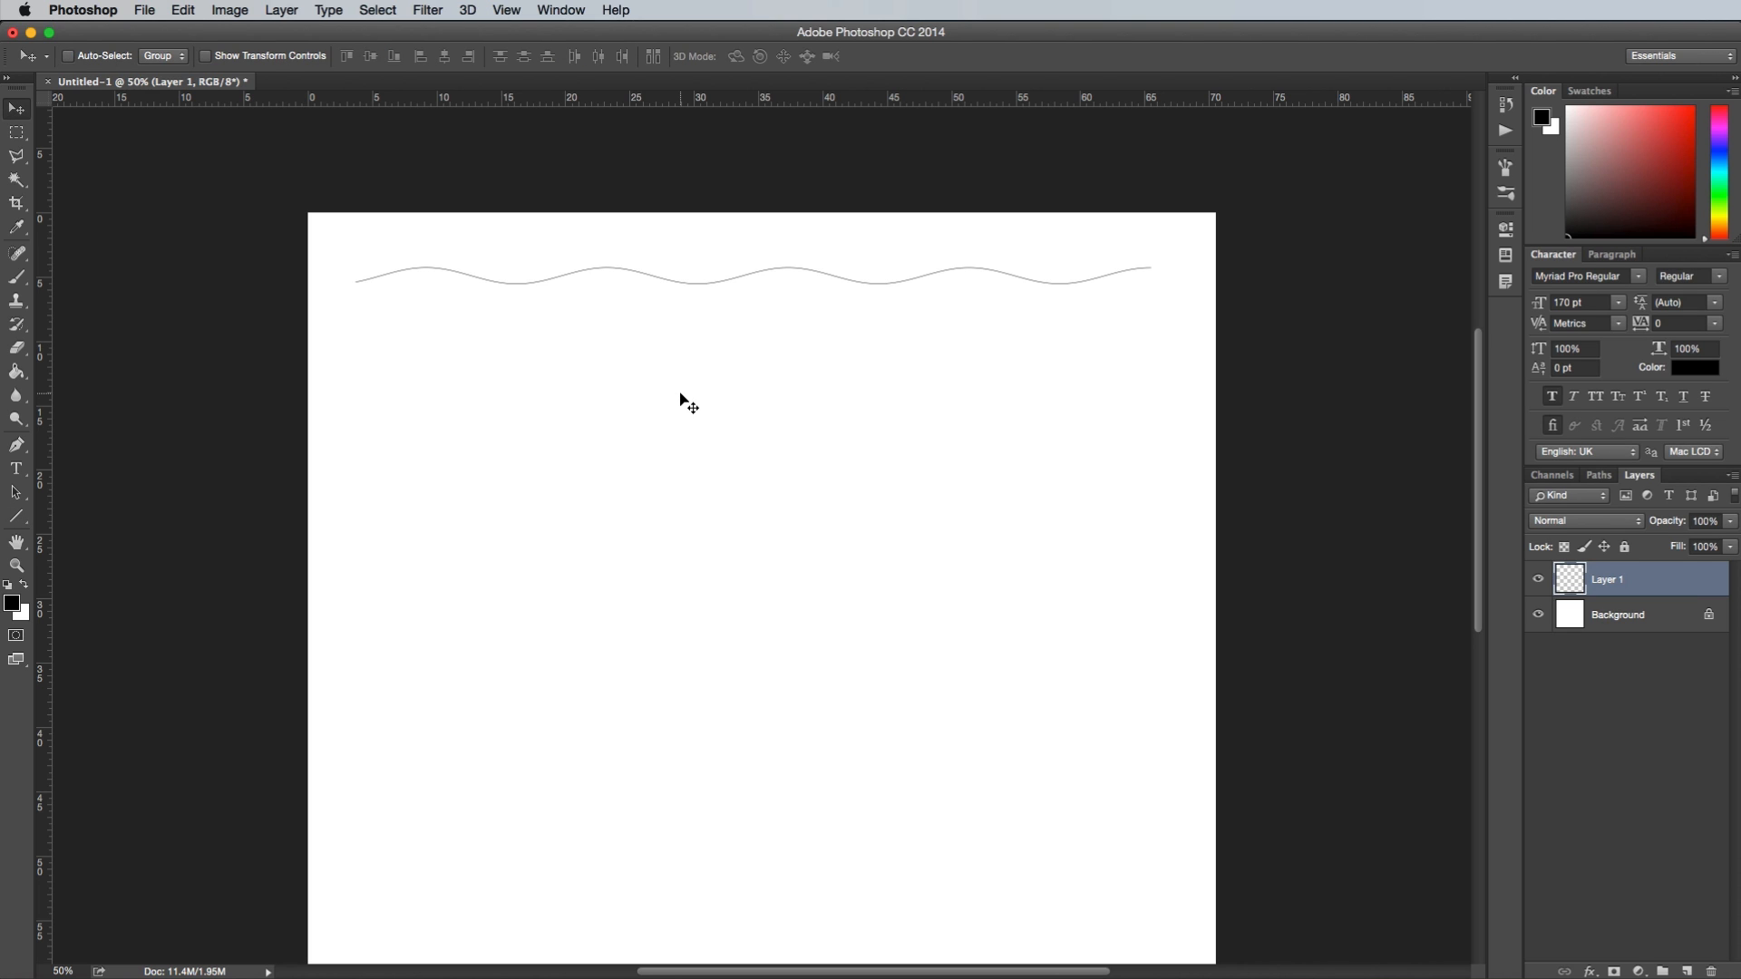
key("alt+shift+Down")
key("alt+shift+Down")
key("alt+shift+Down")
key("alt+shift+Down")
key("alt+shift+Down")
key("alt+shift+Down")
key("alt+shift+Down")
key("alt+shift+Down")
key("alt+shift+Down")
key("alt+shift+Down")
key("alt+shift+Down")
key("alt+shift+Down")
key("alt+shift+Down")
key("alt+shift+Down")
key("alt+shift+Down")
key("alt+shift+Down")
key("alt+shift+Down")
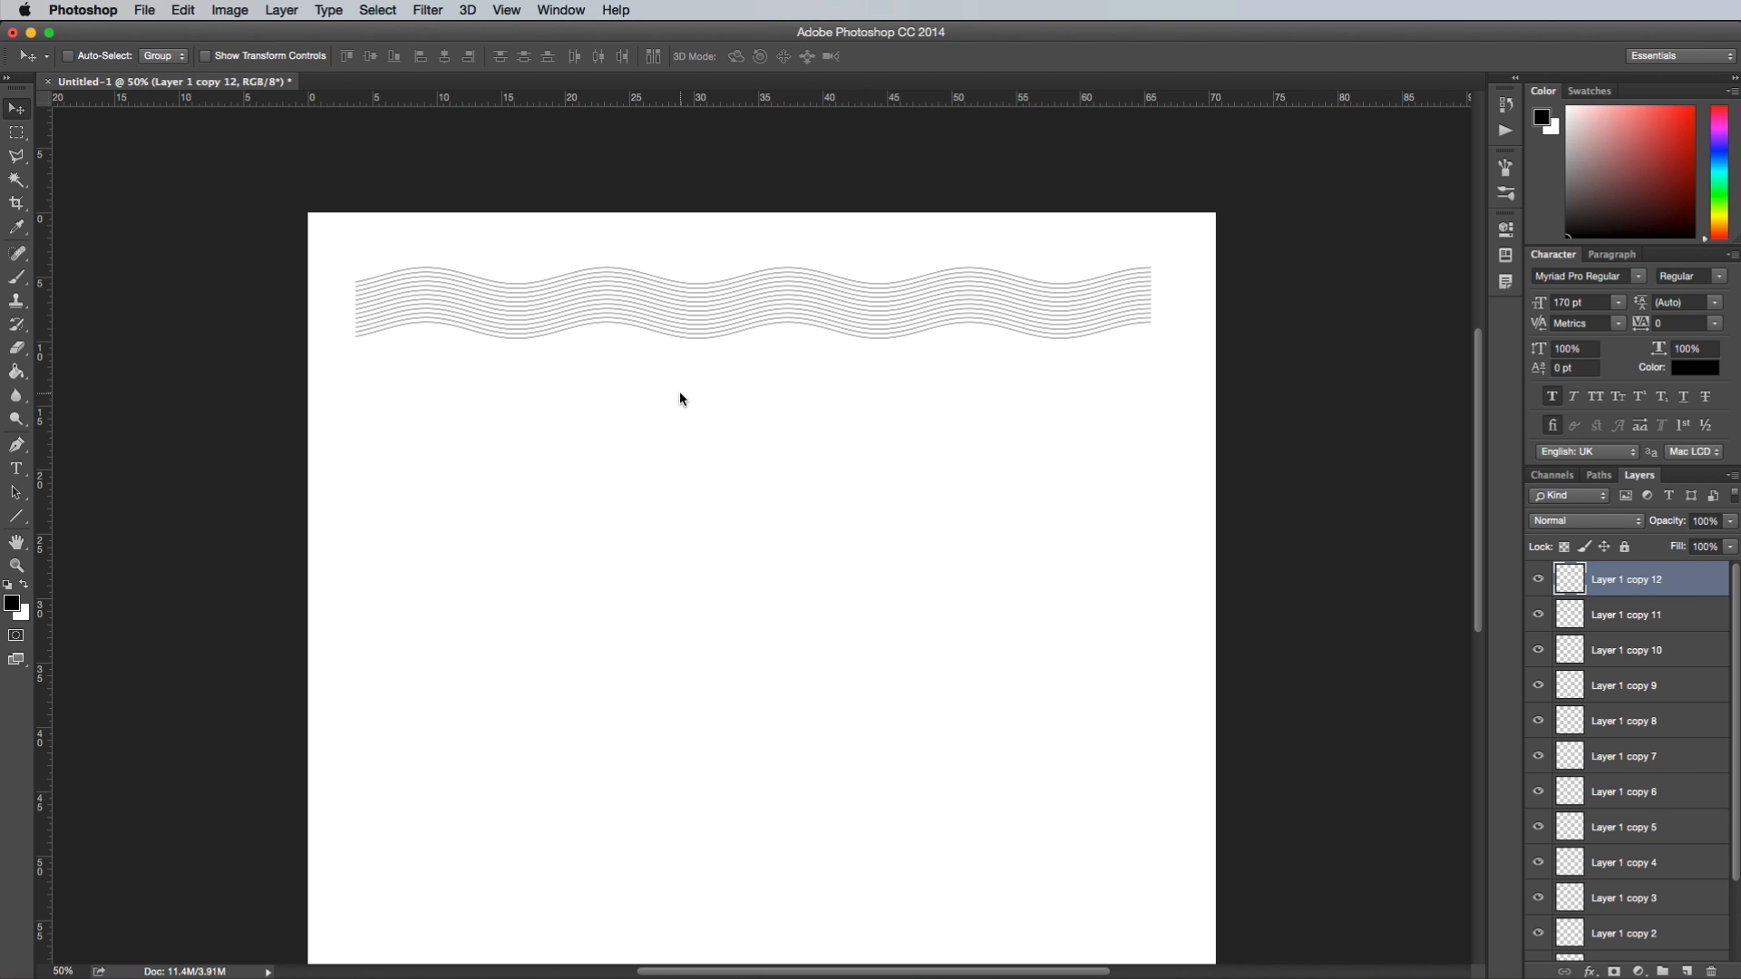
key("alt+shift+Down")
key("alt+shift+Down")
key("alt+shift+Down")
key("alt+shift+Down")
key("alt+shift+Down")
key("alt+shift+Down")
key("alt+shift+Down")
key("alt+shift+Down")
key("alt+shift+Down")
key("alt+shift+Down")
key("alt+shift+Down")
key("alt+shift+Down")
key("alt+shift+Down")
key("alt+shift+Down")
key("alt+shift+Down")
key("alt+shift+Down")
key("alt+shift+Down")
key("alt+shift+Down")
key("alt+shift+Down")
key("alt+shift+Down")
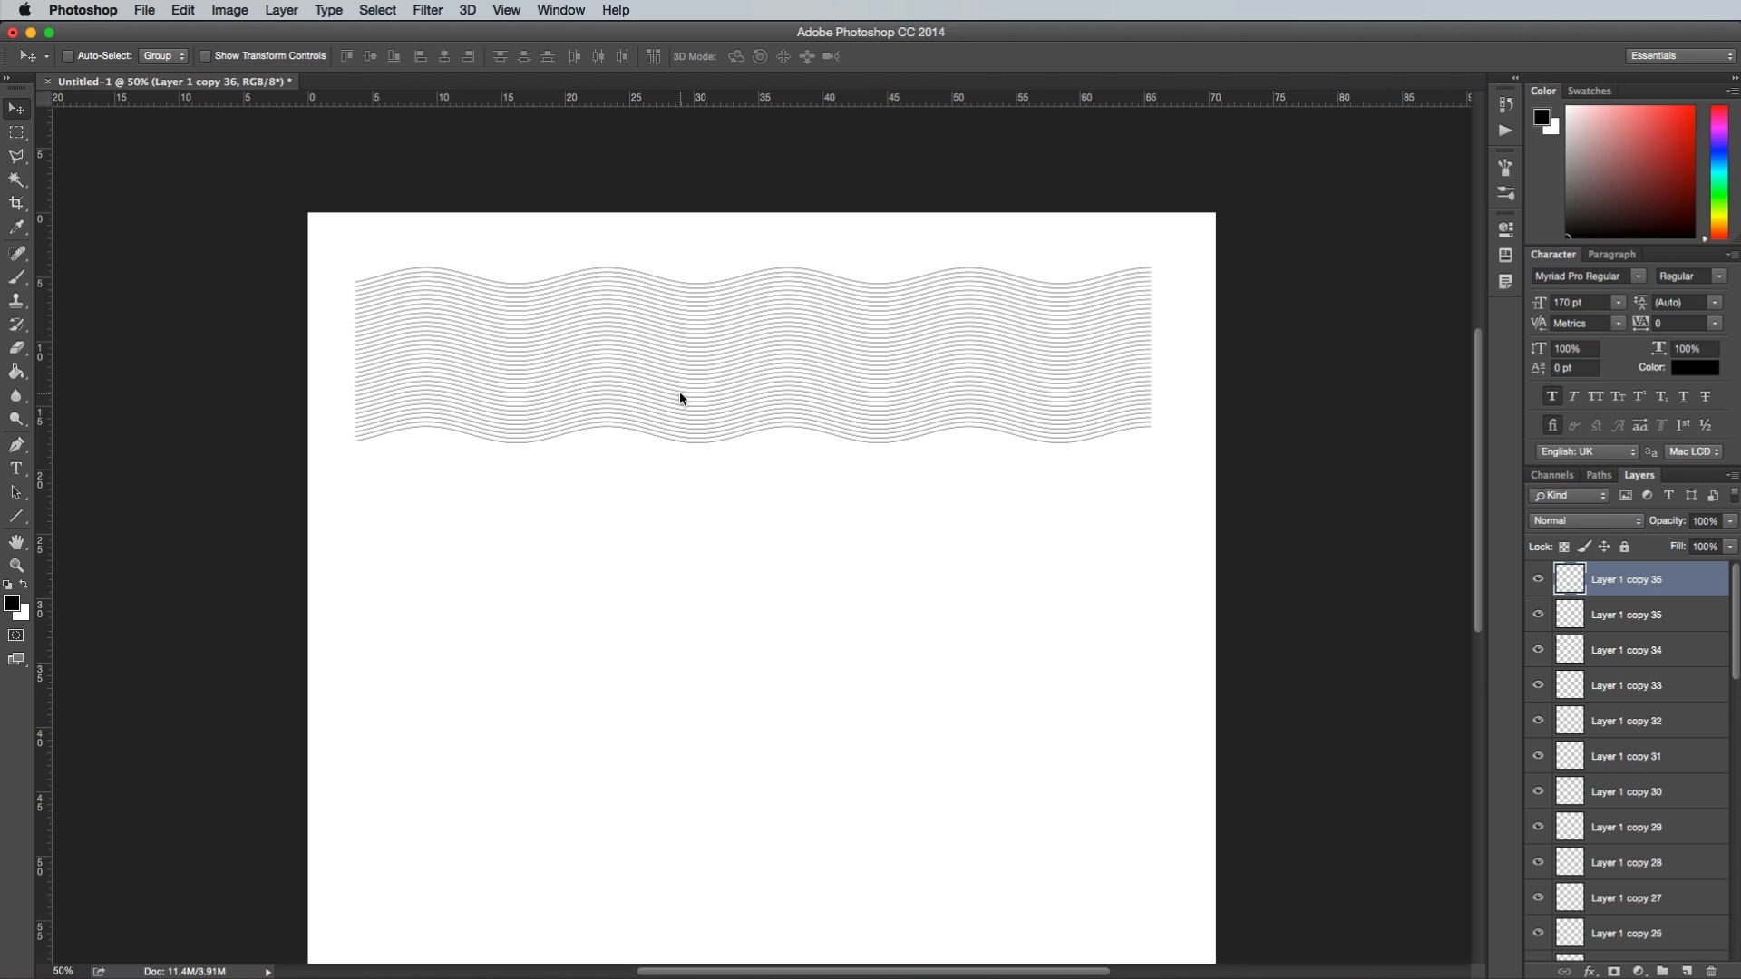
key("alt+shift+Down")
key("alt+shift+Down")
key("alt+shift+Down")
key("alt+shift+Down")
key("alt+shift+Down")
key("alt+shift+Down")
key("alt+shift+Down")
key("alt+shift+Down")
key("alt+shift+Down")
key("alt+shift+Down")
key("alt+shift+Down")
key("alt+shift+Down")
key("alt+shift+Down")
key("alt+shift+Down")
key("alt+shift+Down")
key("alt+shift+Down")
key("alt+shift+Down")
key("alt+shift+Down")
key("alt+shift+Down")
key("alt+shift+Down")
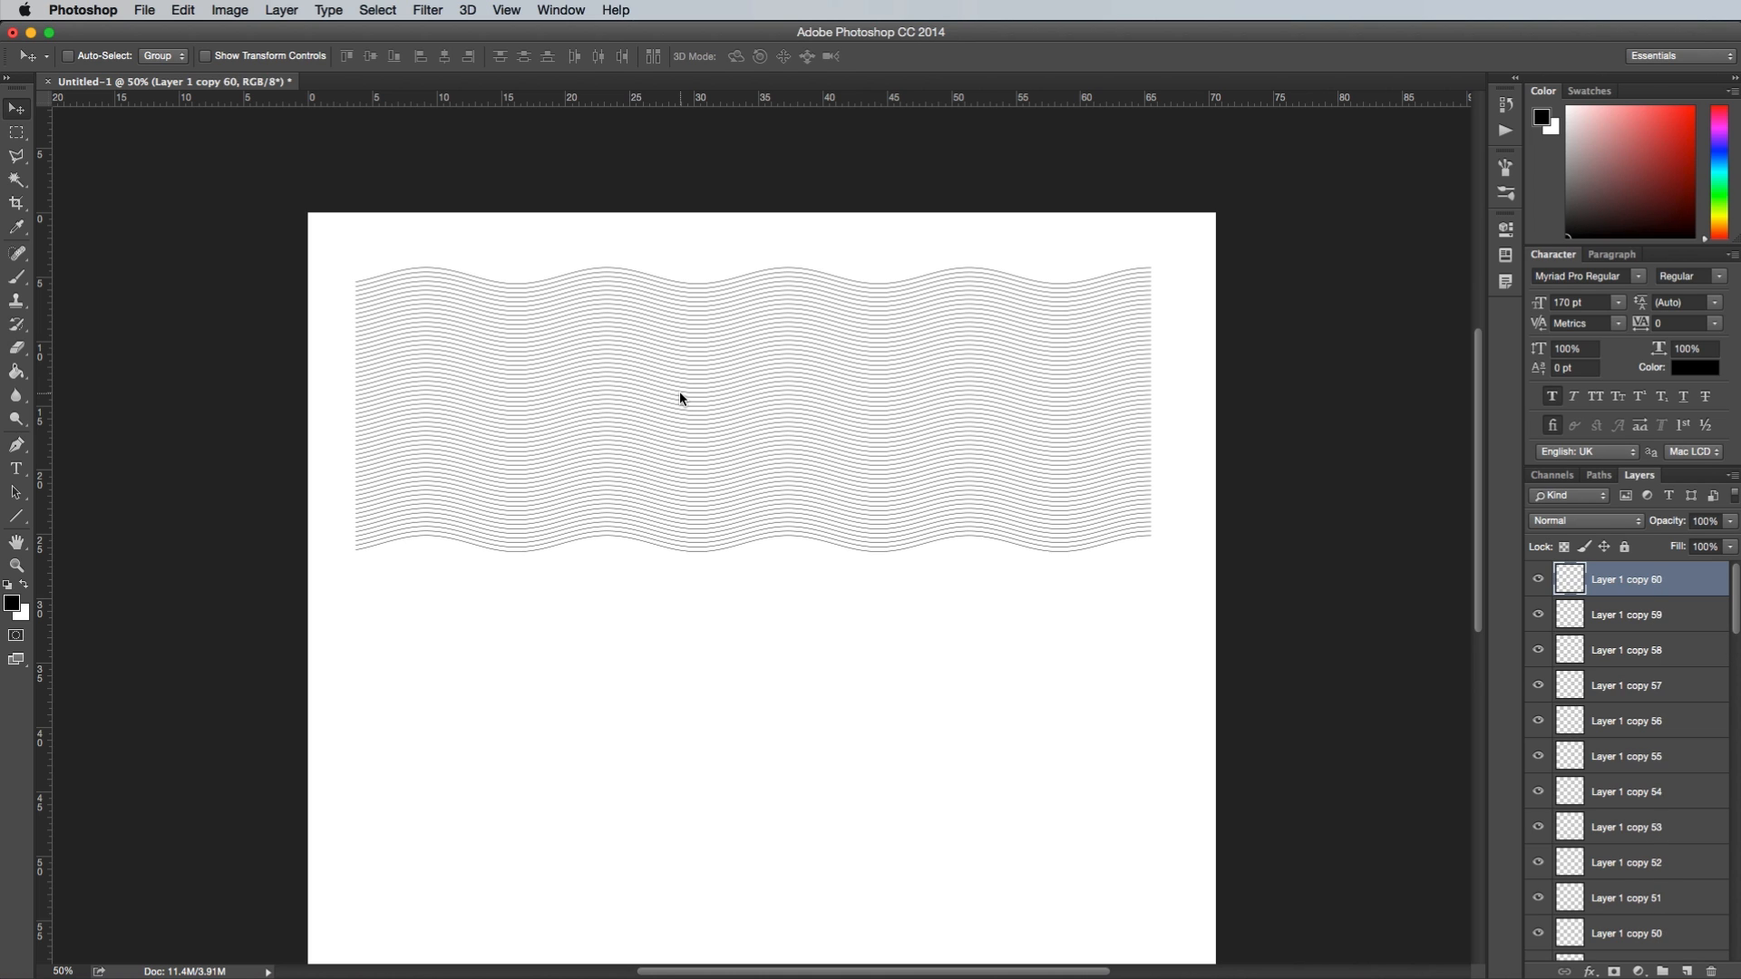
key("alt+shift+Down")
key("alt+shift+Down")
key("alt+shift+Down")
key("alt+shift+Down")
key("alt+shift+Down")
key("alt+shift+Down")
key("alt+shift+Down")
key("alt+shift+Down")
key("alt+shift+Down")
key("alt+shift+Down")
key("alt+shift+Down")
key("alt+shift+Down")
key("alt+shift+Down")
key("alt+shift+Down")
key("alt+shift+Down")
key("alt+shift+Down")
key("alt+shift+Down")
key("alt+shift+Down")
key("alt+shift+Down")
key("alt+shift+Down")
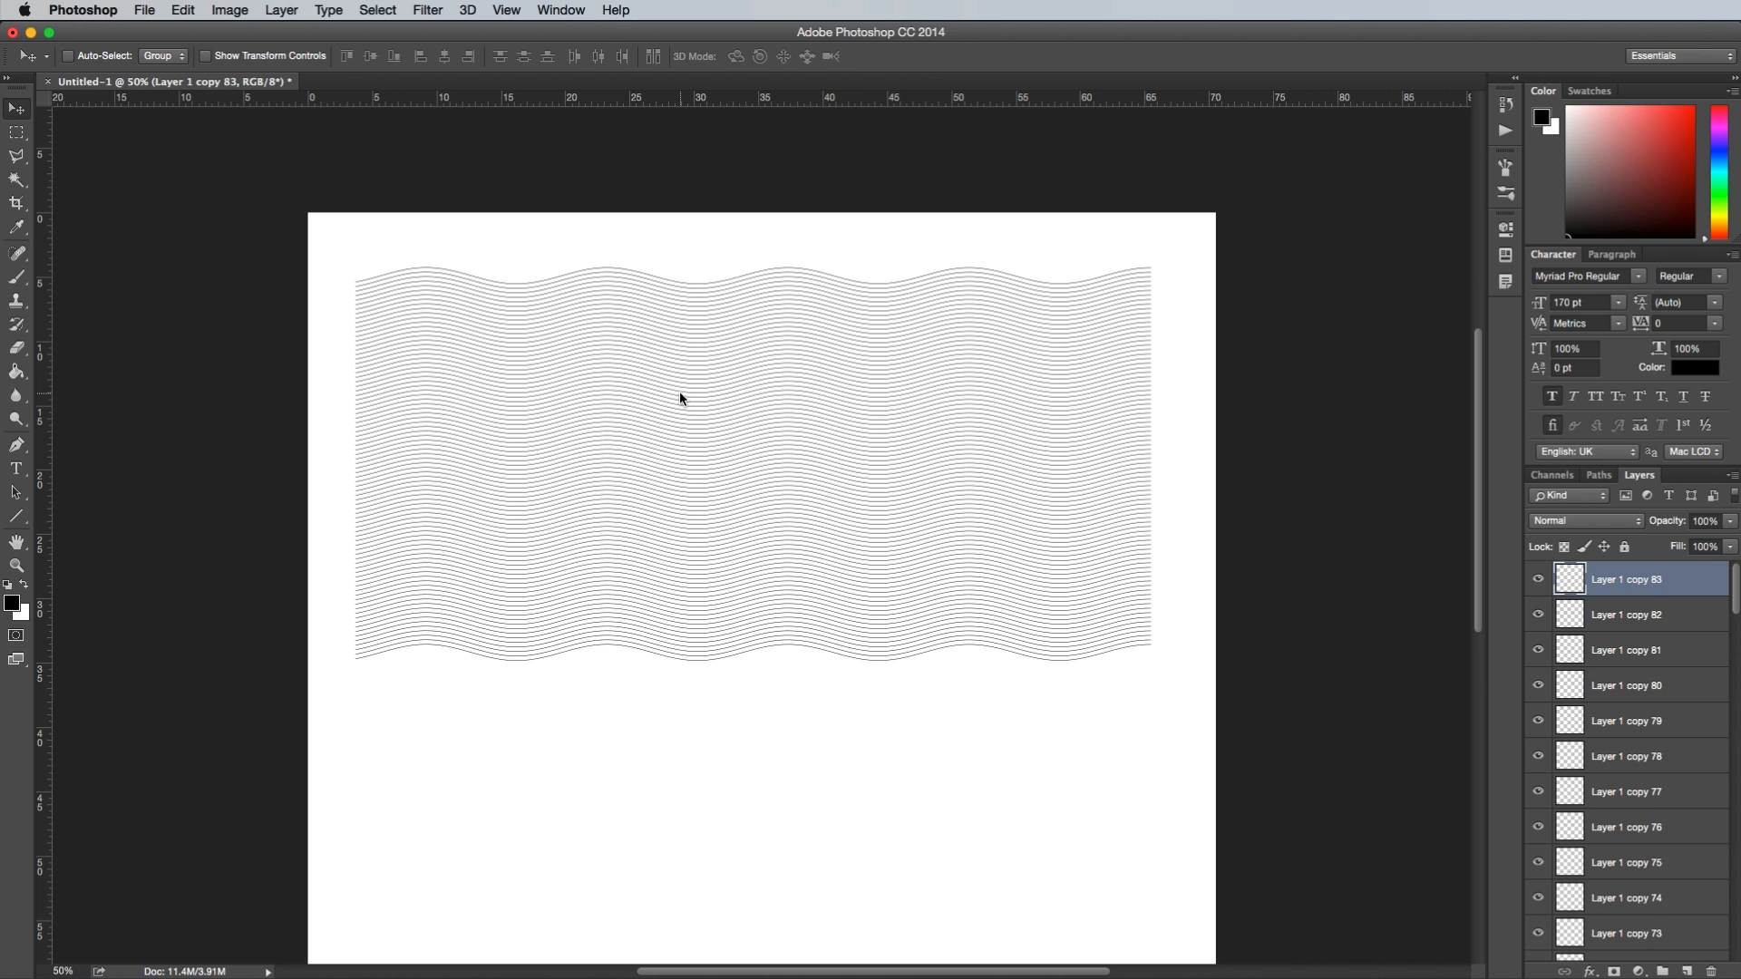
key("alt+shift+Down")
key("alt+shift+Down")
key("alt+shift+Down")
key("alt+shift+Down")
key("alt+shift+Down")
key("alt+shift+Down")
key("alt+shift+Down")
key("alt+shift+Down")
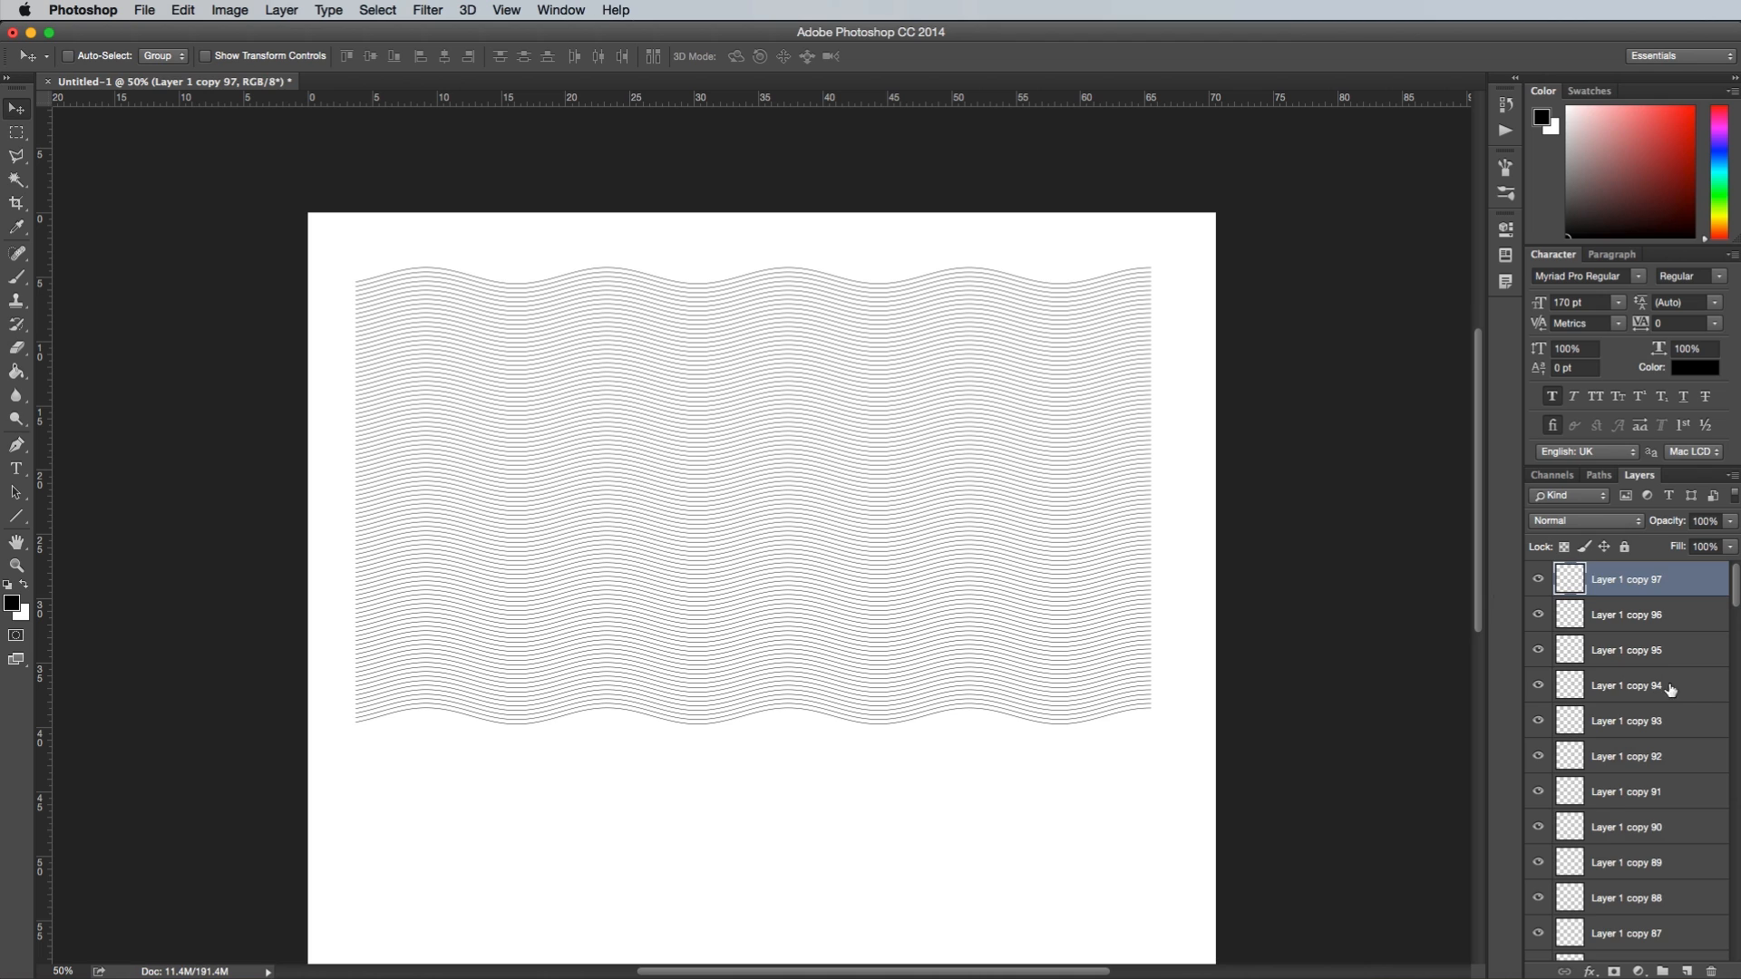
Select all the wavy line layers above the Background and merge them into one layer
scroll(1697, 707, "down", 5)
scroll(1697, 706, "down", 20)
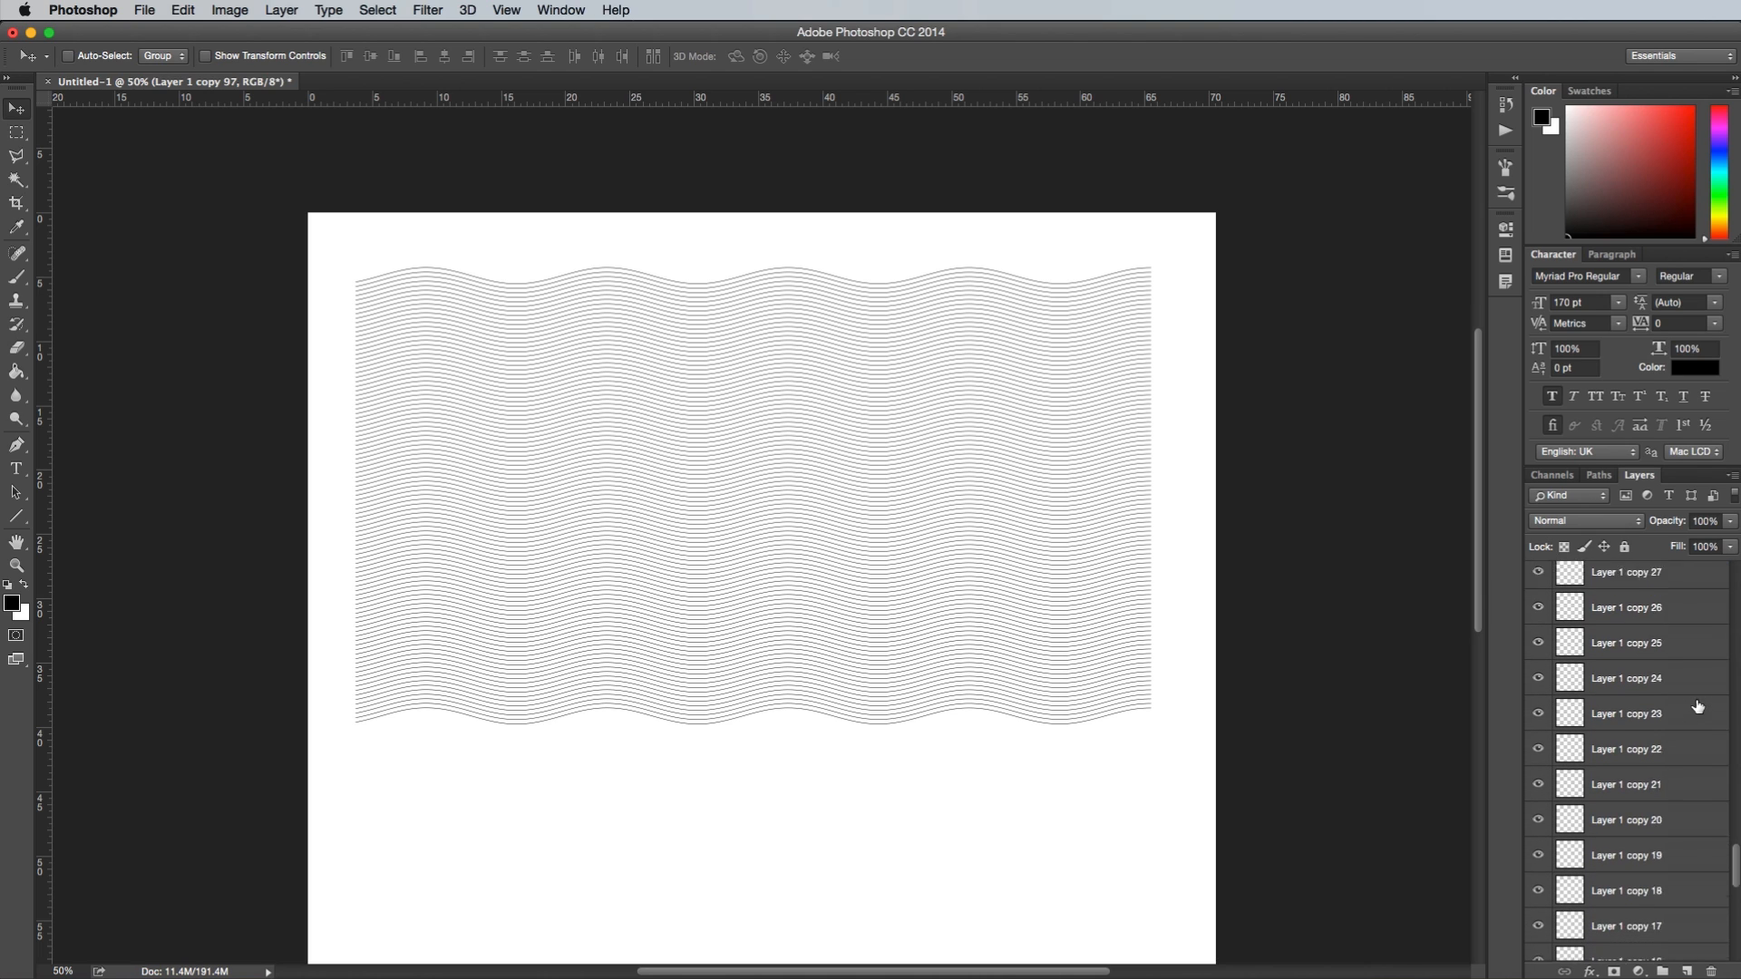
scroll(1697, 706, "down", 2)
left_click(1651, 914, "shift")
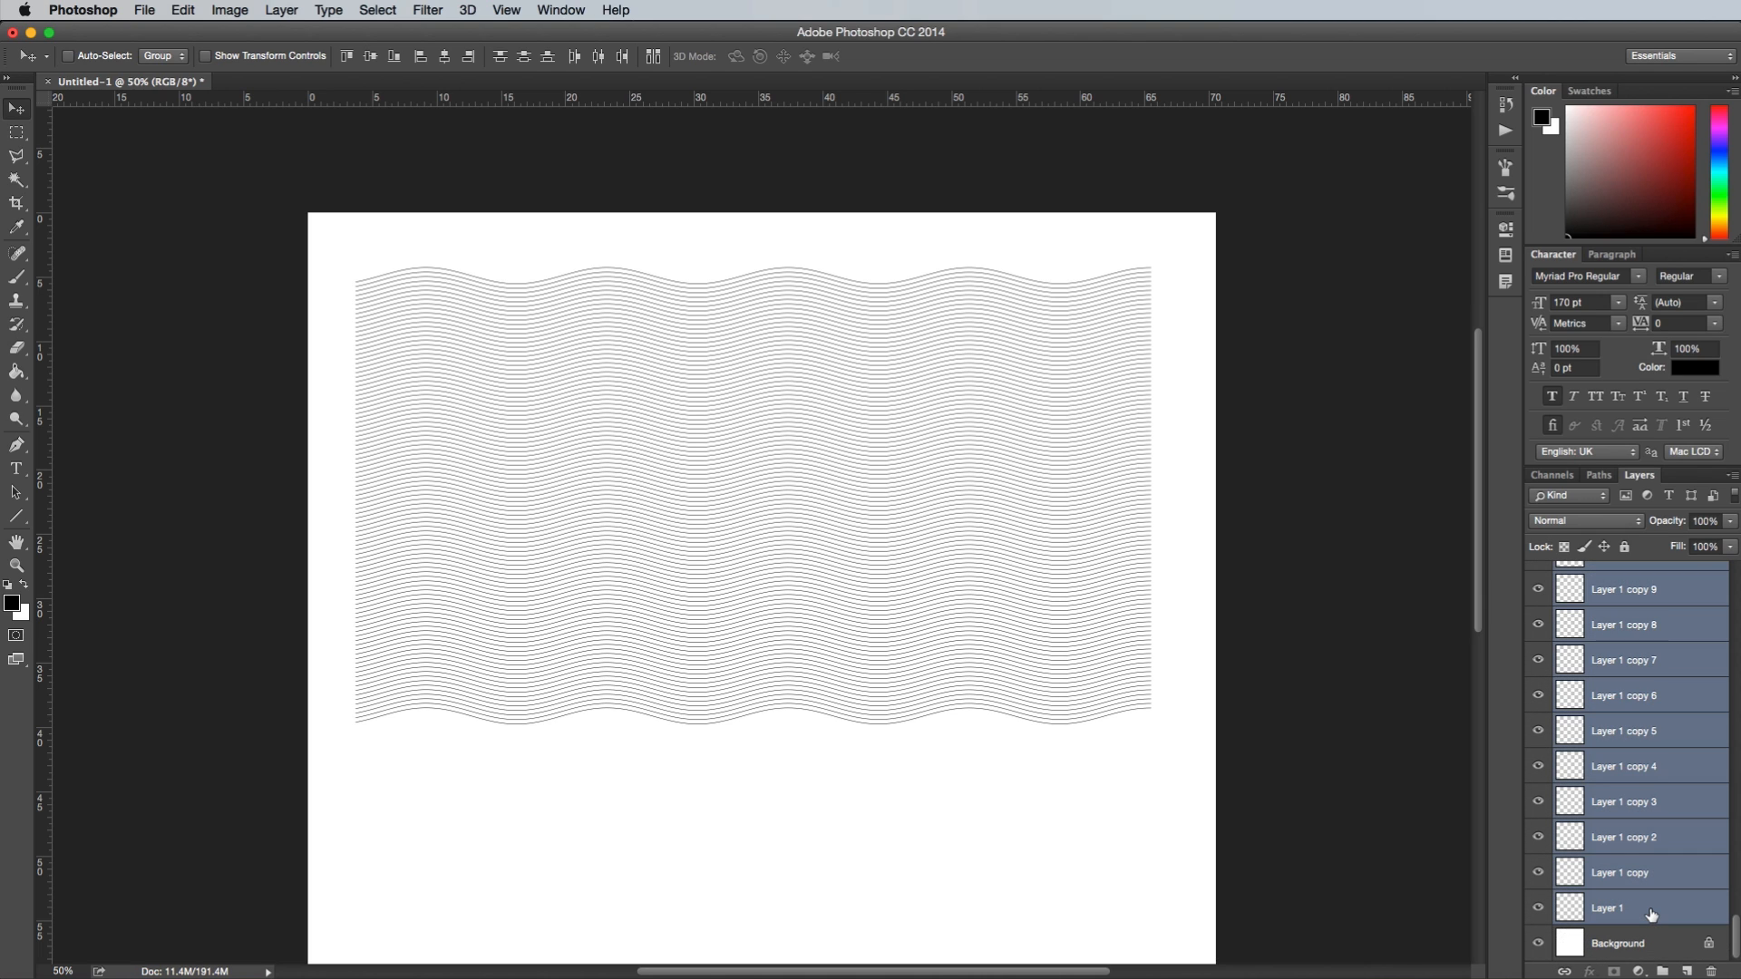
key("super+e")
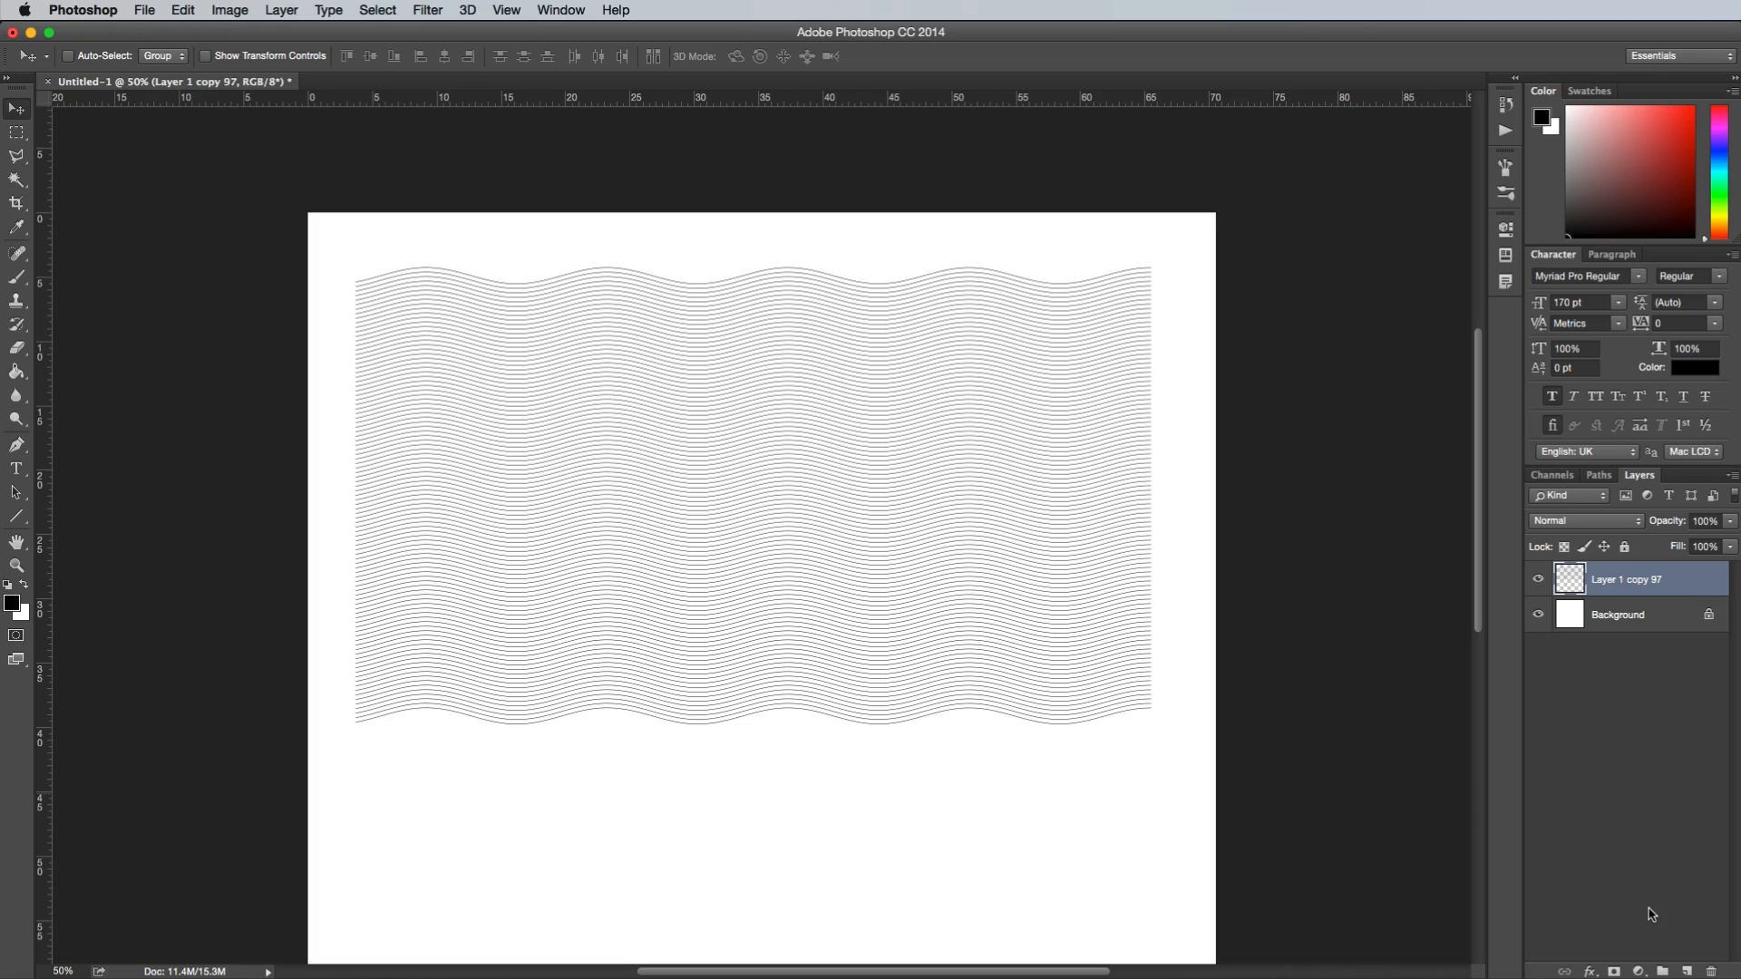
Make a thin rectangular marquee selection around the crest of one wavy line in the second wave
key("super+equal")
key("super+equal")
key("super+equal")
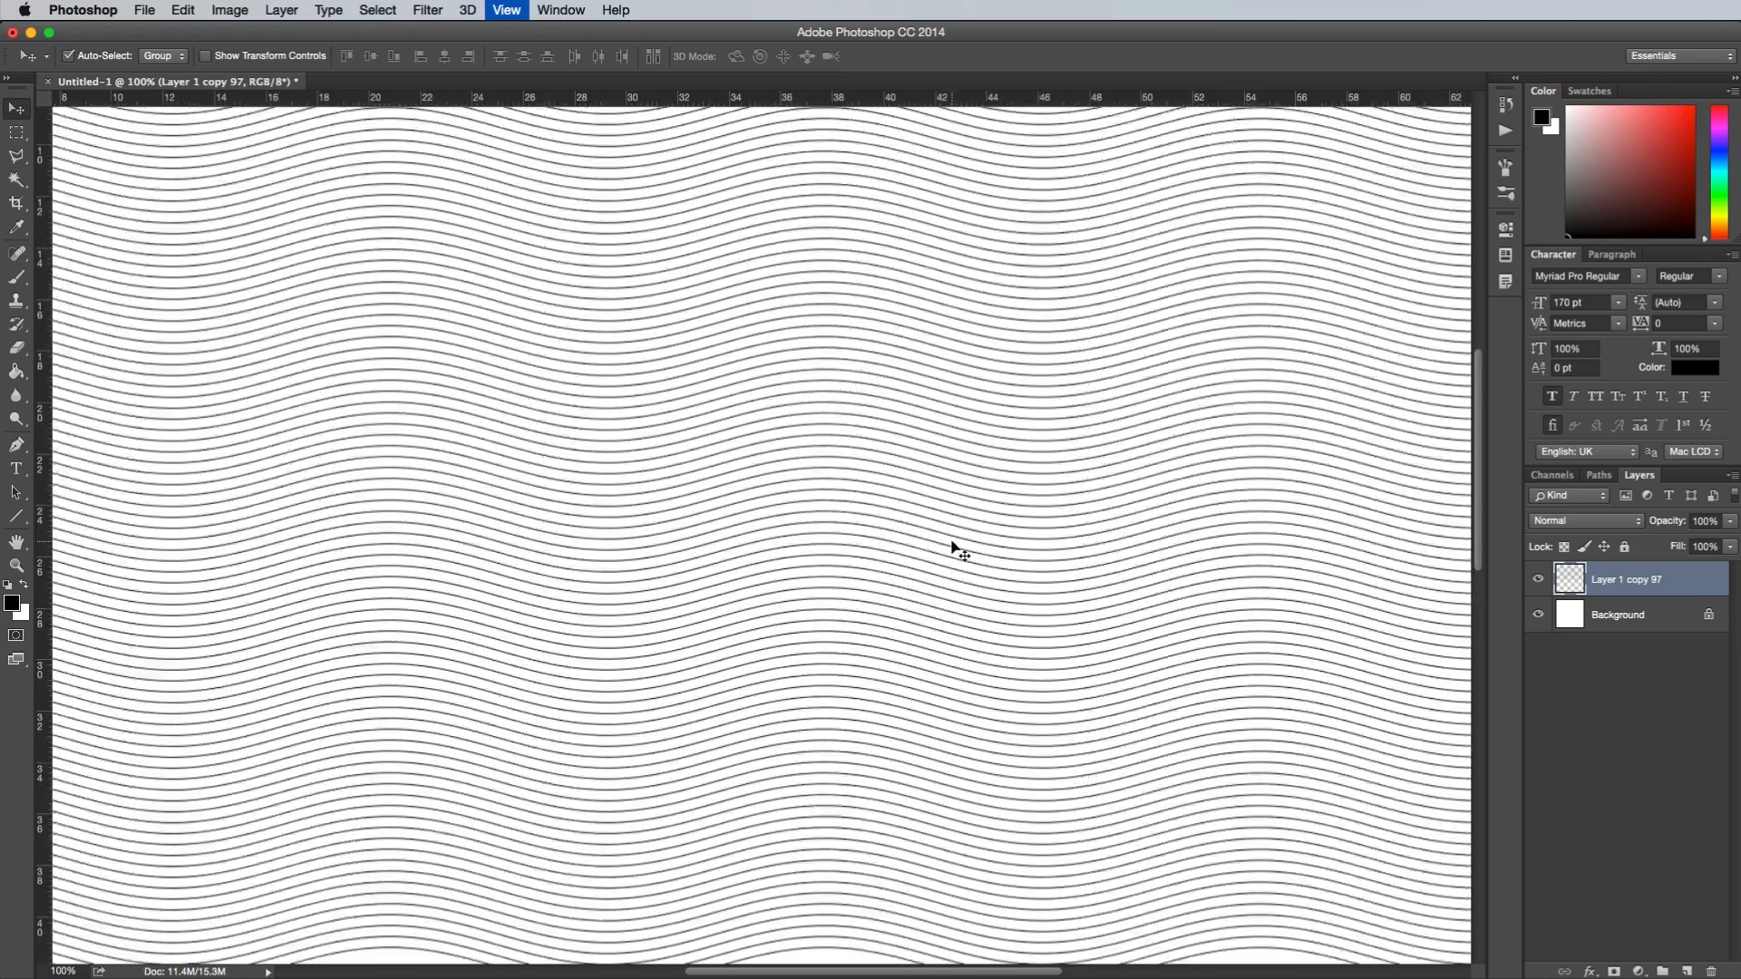
scroll(953, 547, "up", 10)
scroll(954, 546, "left", 15)
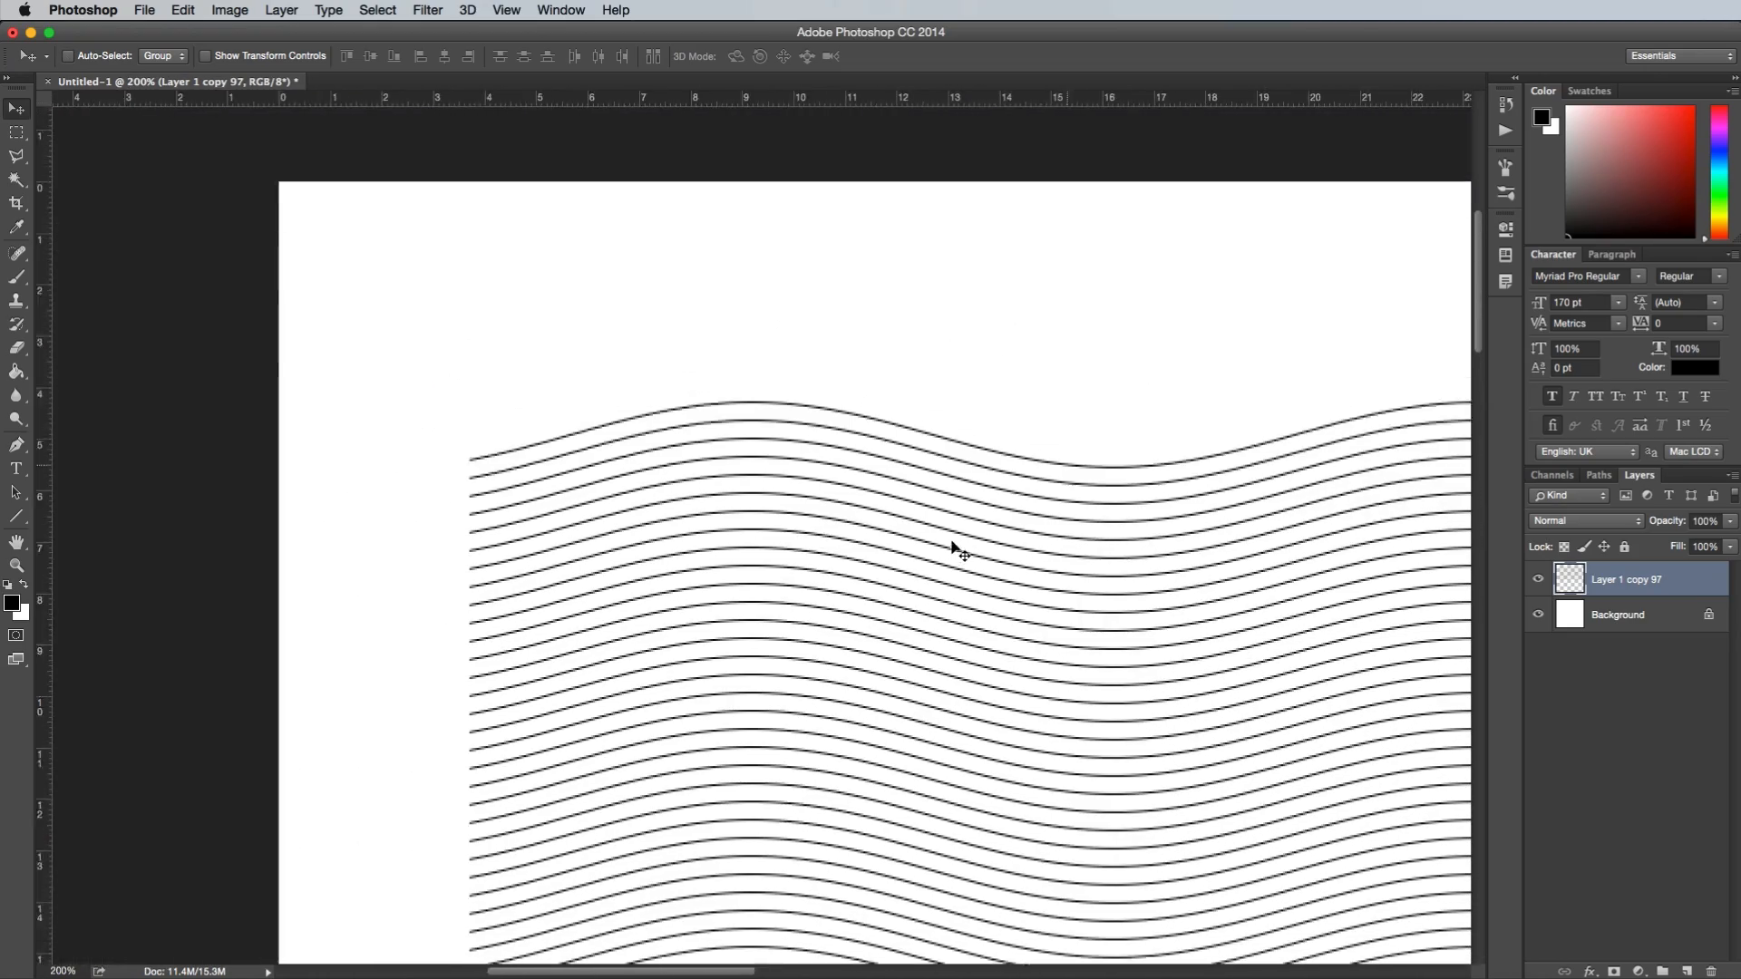
key("super+equal")
key("super+equal")
scroll(953, 547, "right", 12)
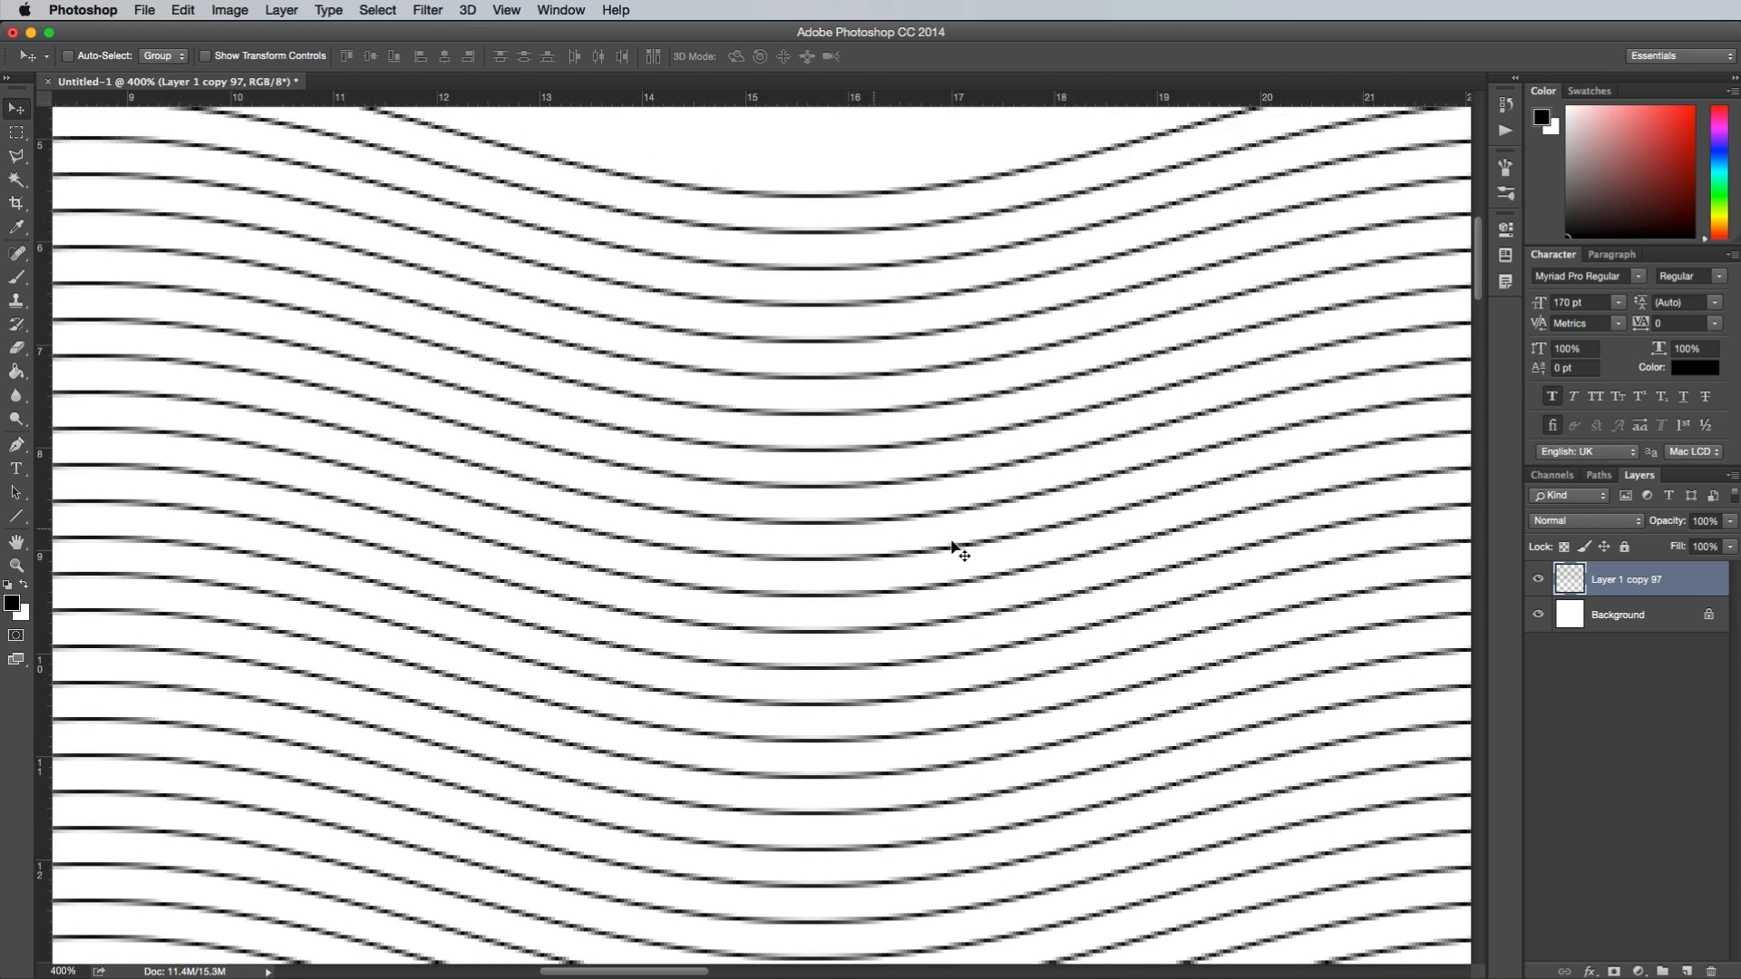
scroll(954, 546, "right", 3)
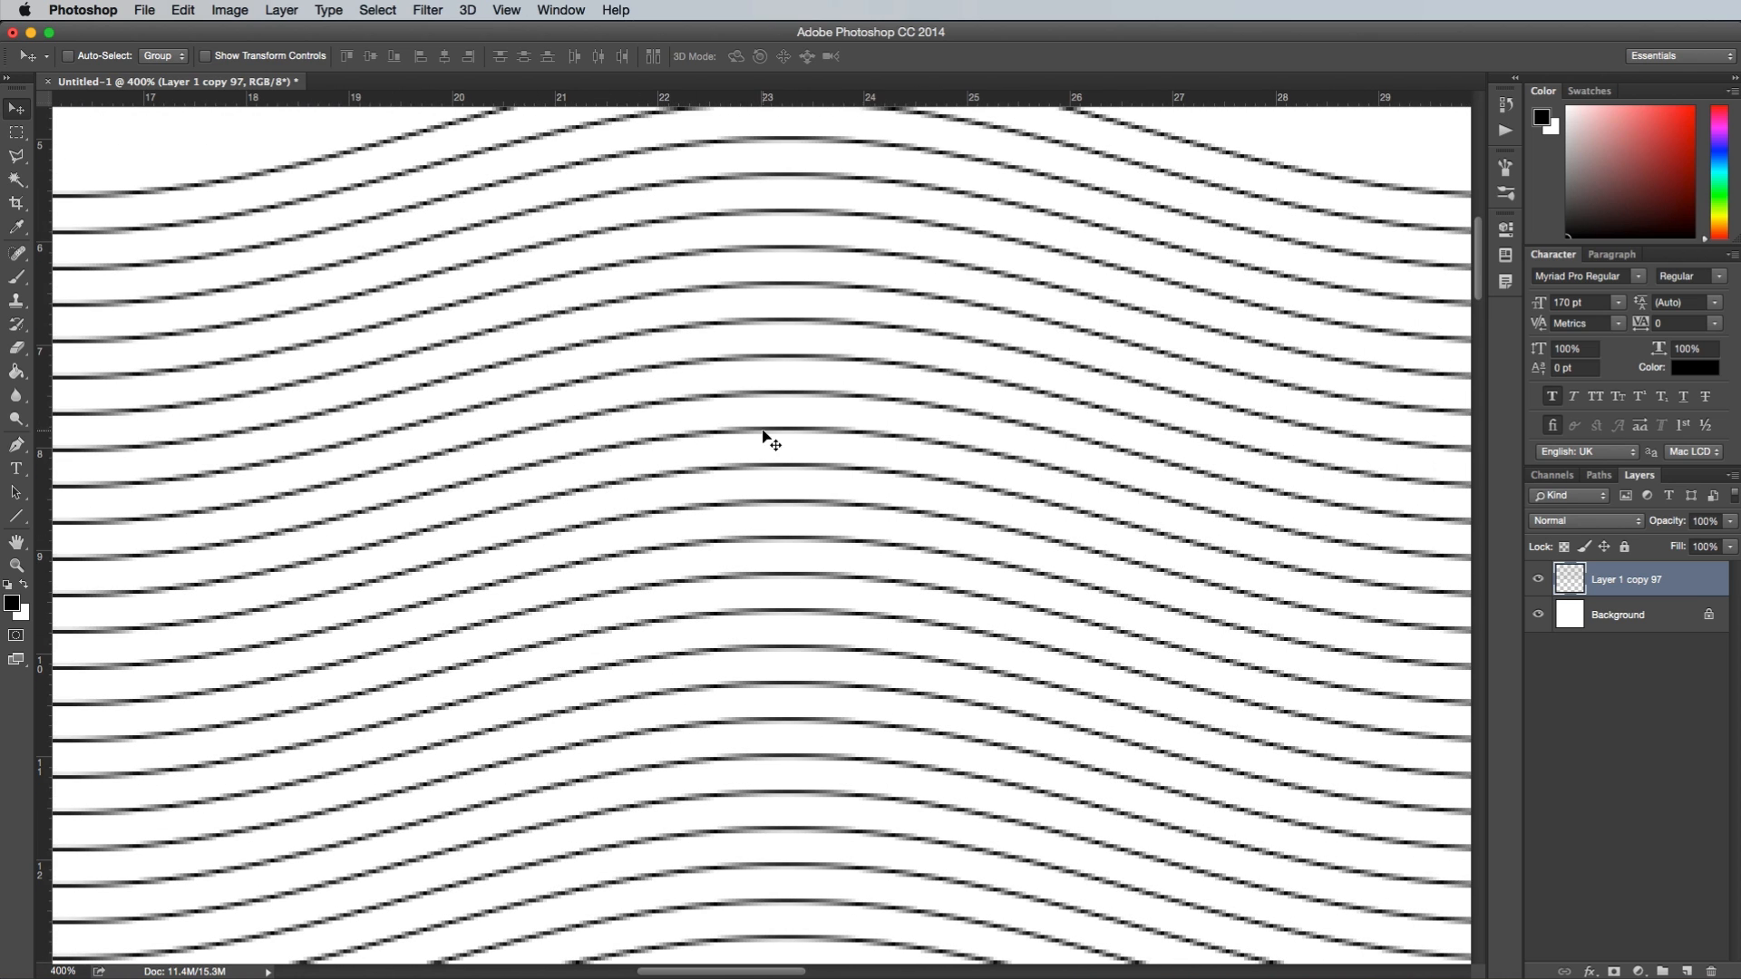
left_click(17, 132)
left_click_drag(718, 389, 854, 404)
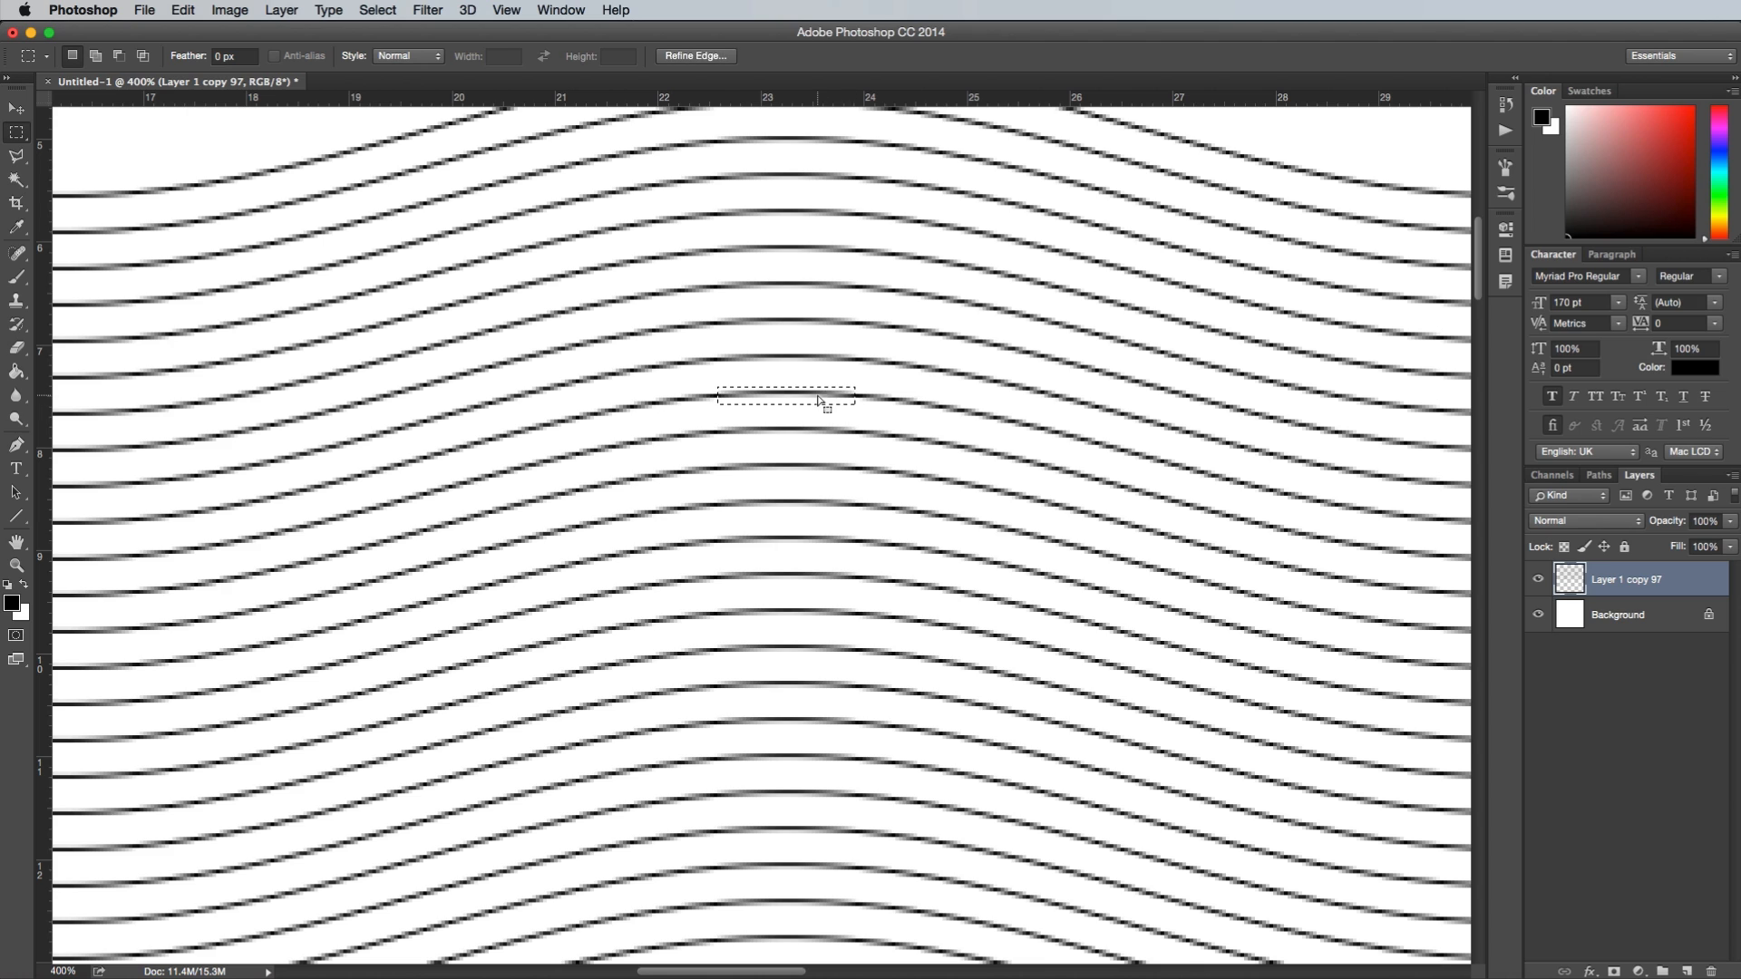
Place a vertical guide through the centre of the selection's transform box at the wave crest and clear the selection
right_click(819, 400)
left_click(876, 606)
left_click_drag(50, 547, 788, 529)
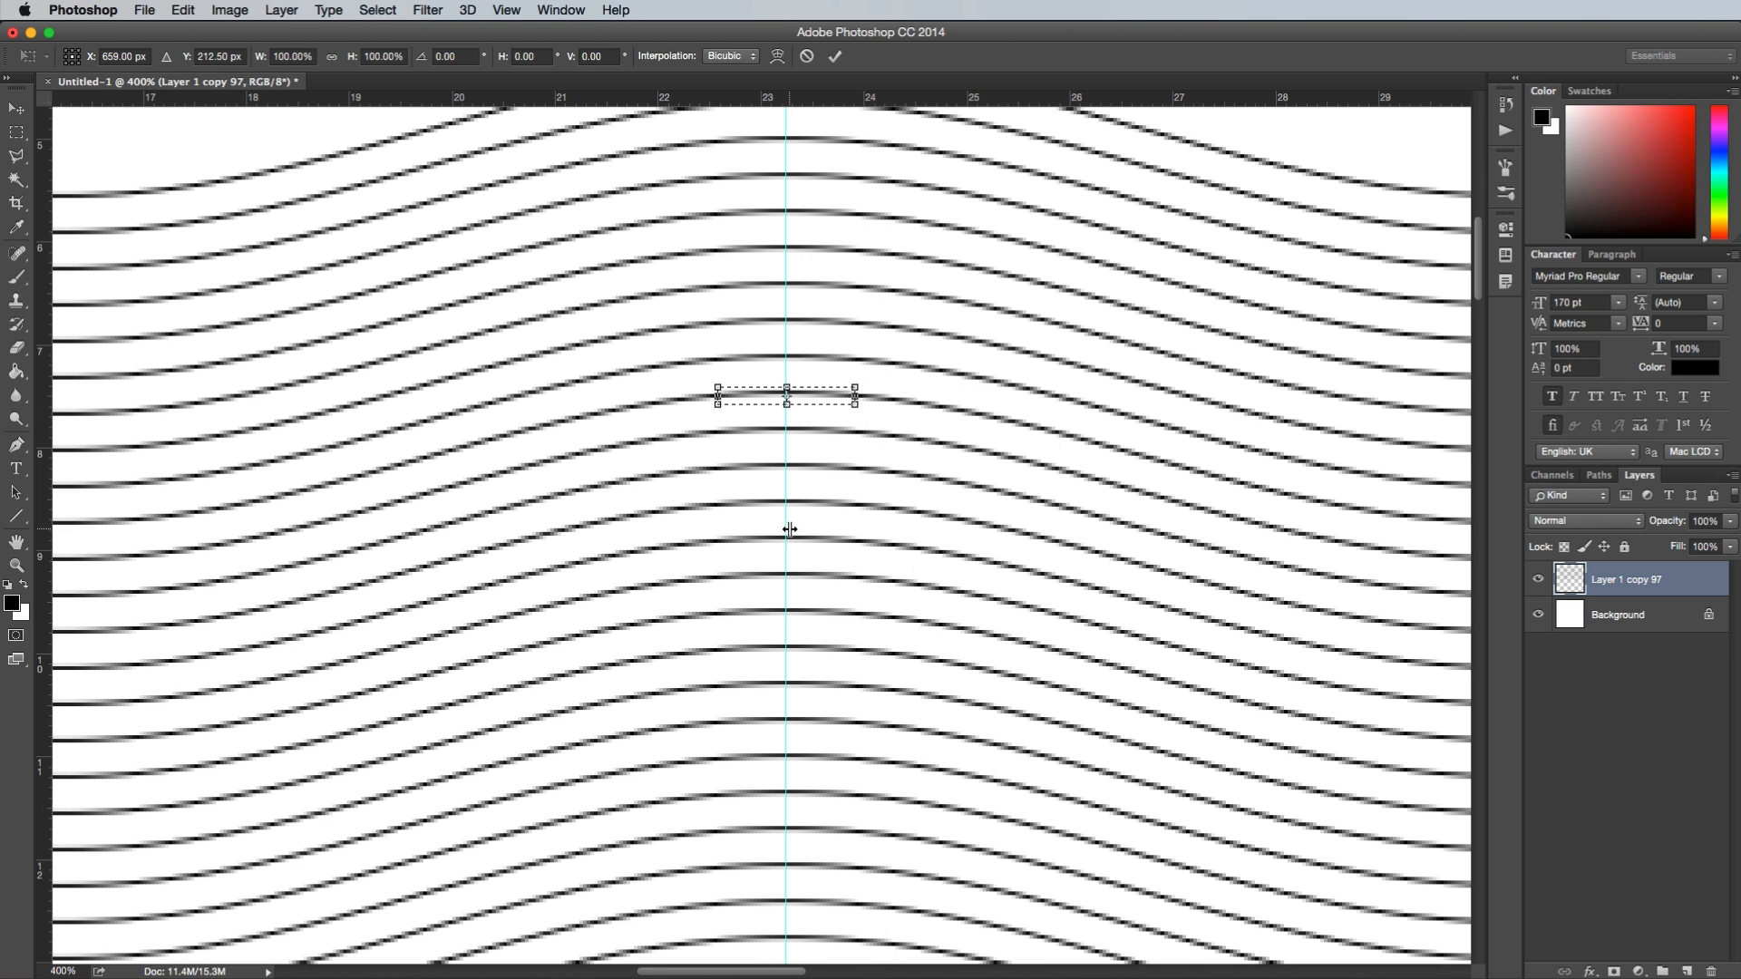
key("Return")
key("super+d")
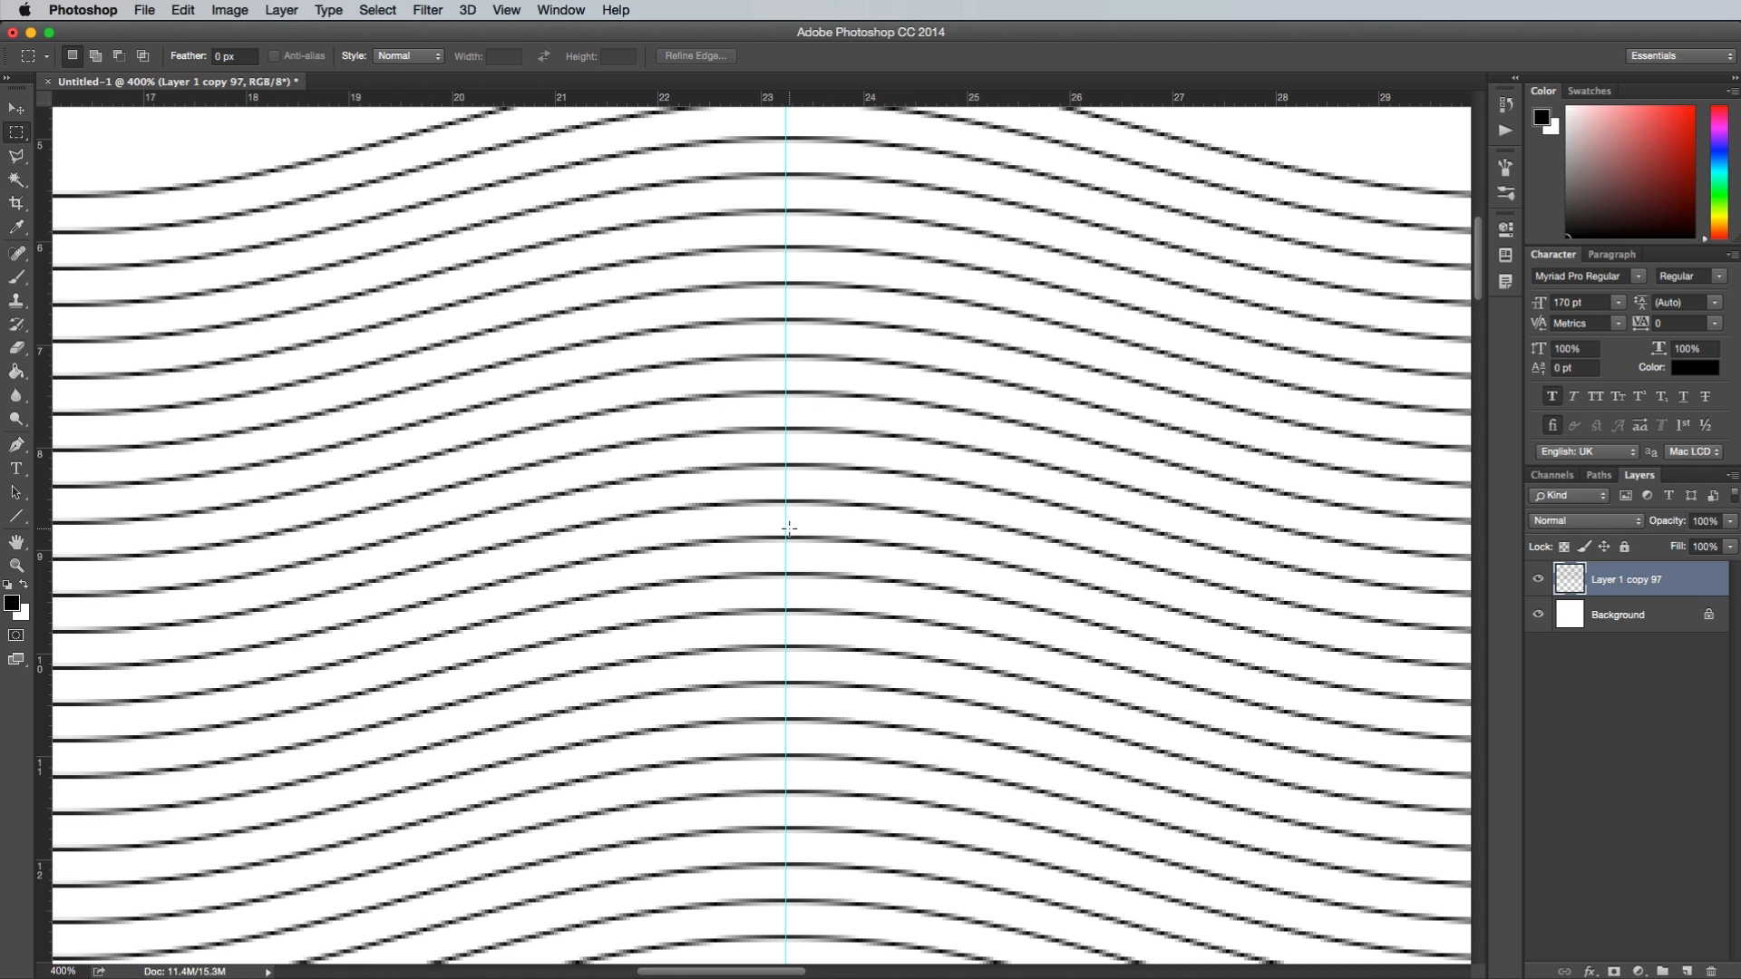
Add a second vertical guide through the centre of a small selection around the next wave crest, about 37.3 cm across, and clear the selection
scroll(788, 528, "right", 10)
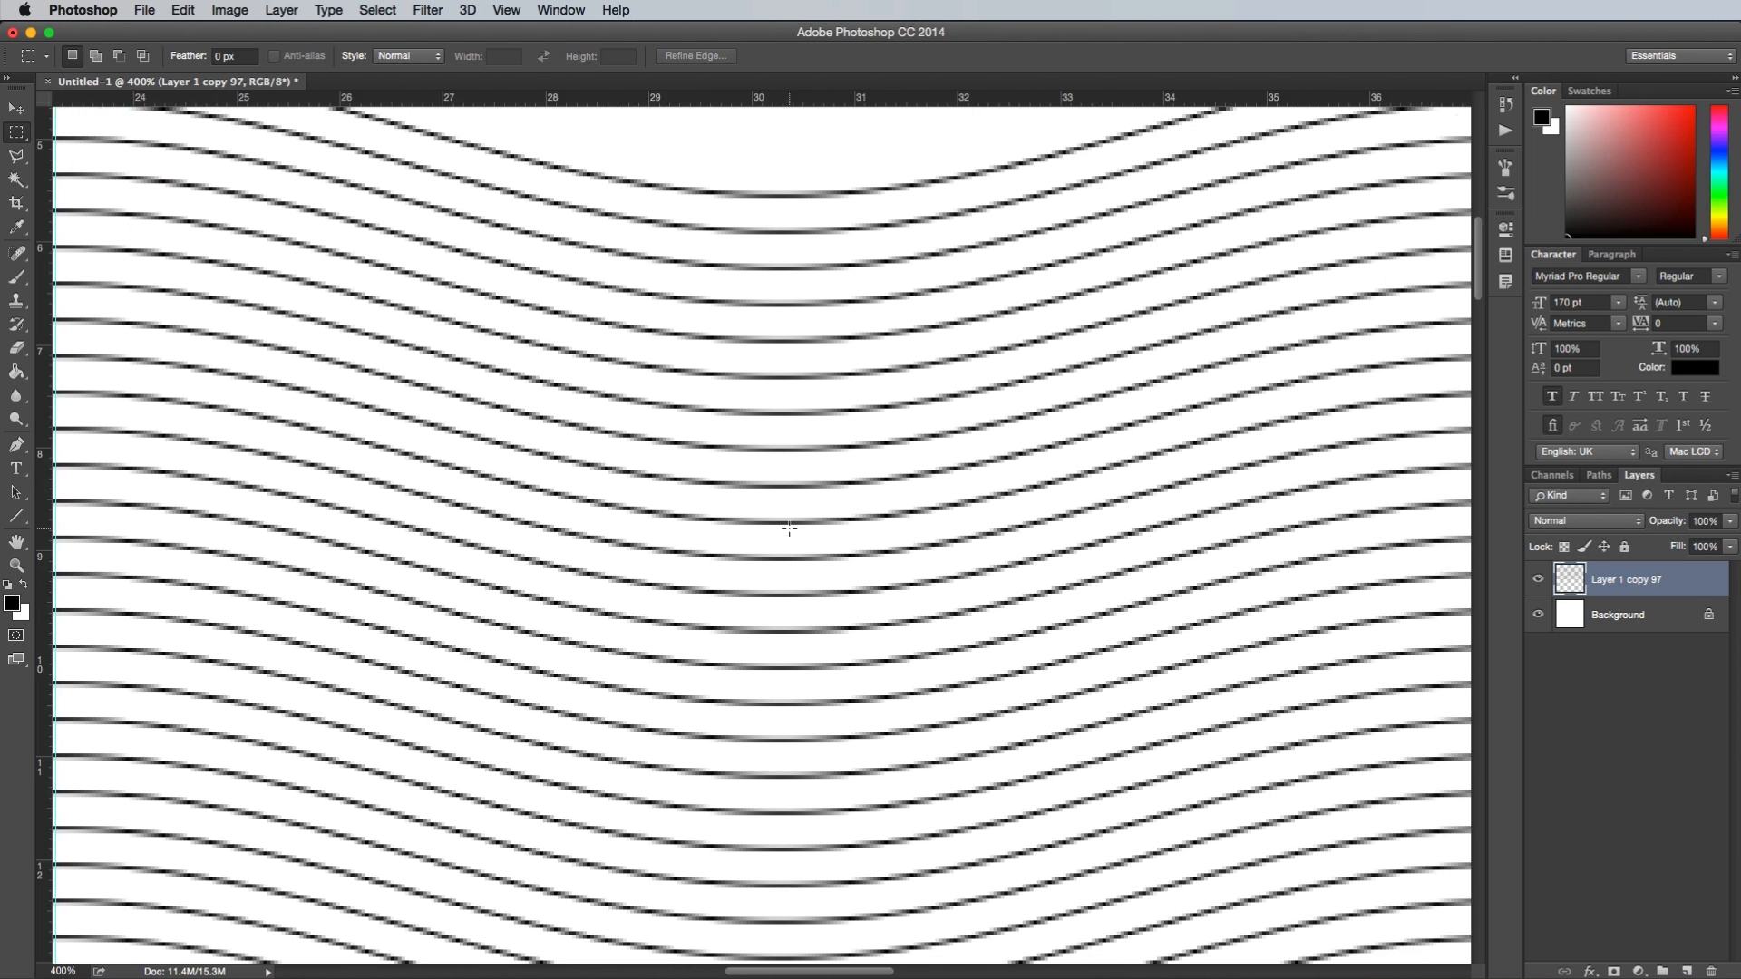
scroll(789, 528, "right", 4)
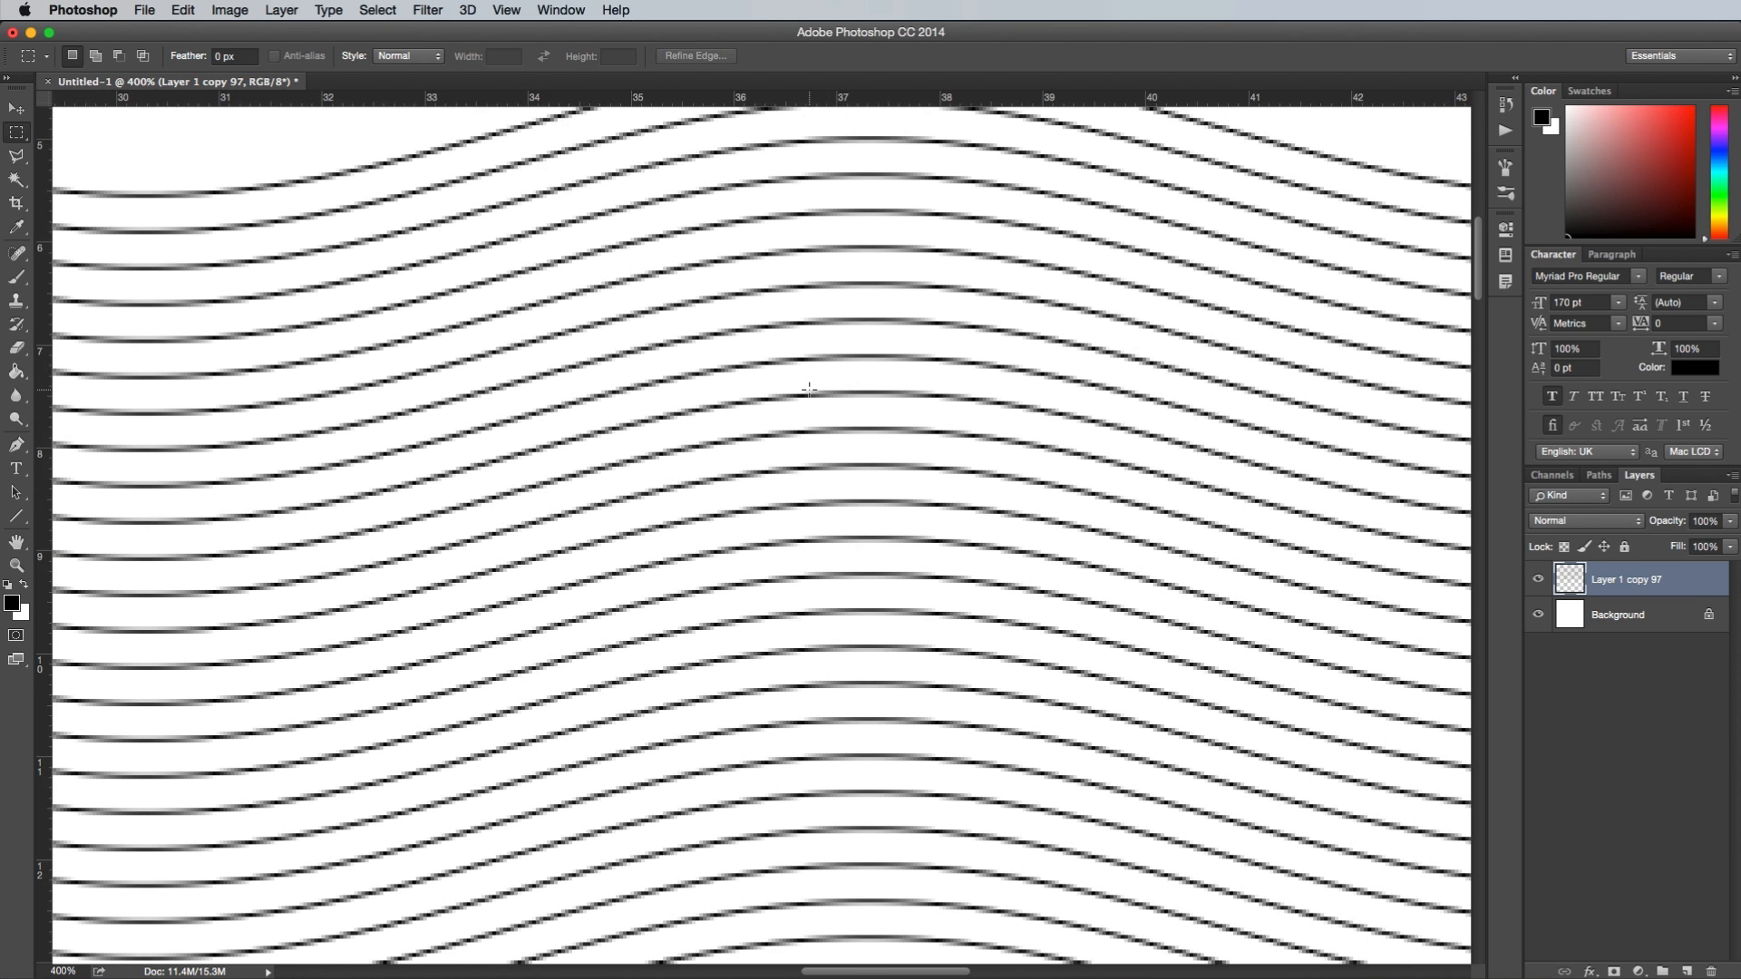
left_click_drag(805, 389, 934, 405)
right_click(915, 394)
left_click(970, 595)
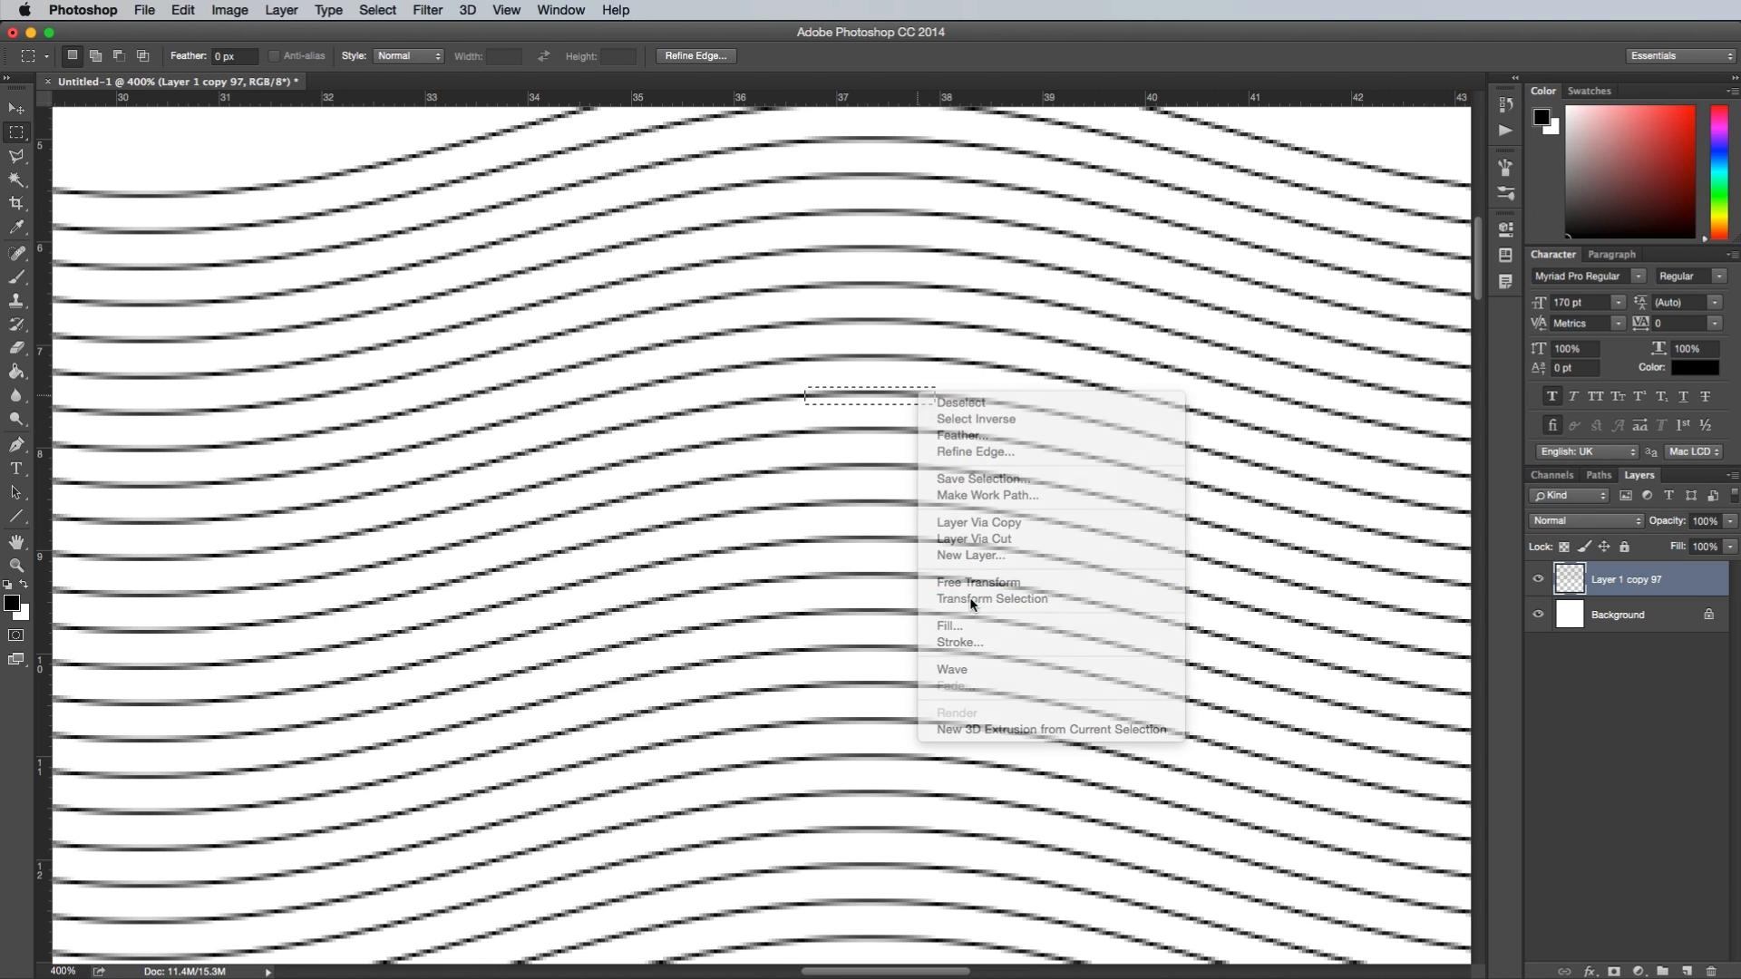
left_click_drag(49, 580, 868, 532)
key("Return")
key("super+d")
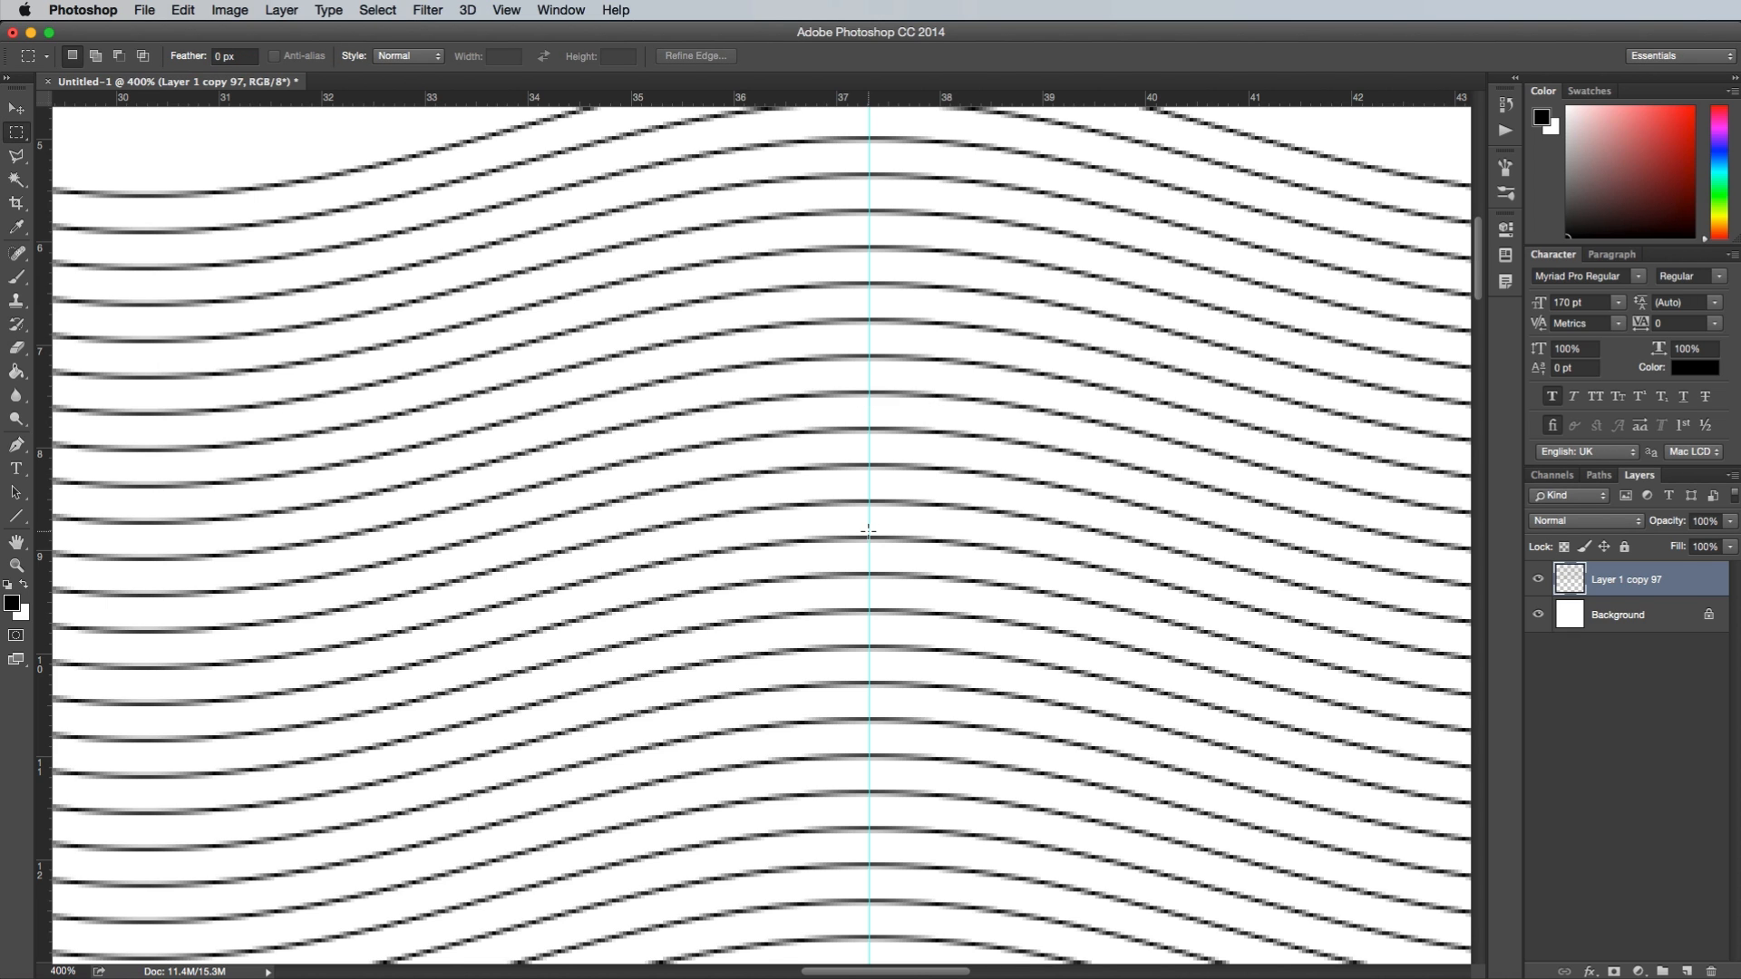
Place a horizontal guide along the top edge of a line's crest at the first vertical guide, about 9.5 cm down
key("super+minus")
scroll(869, 532, "left", 10)
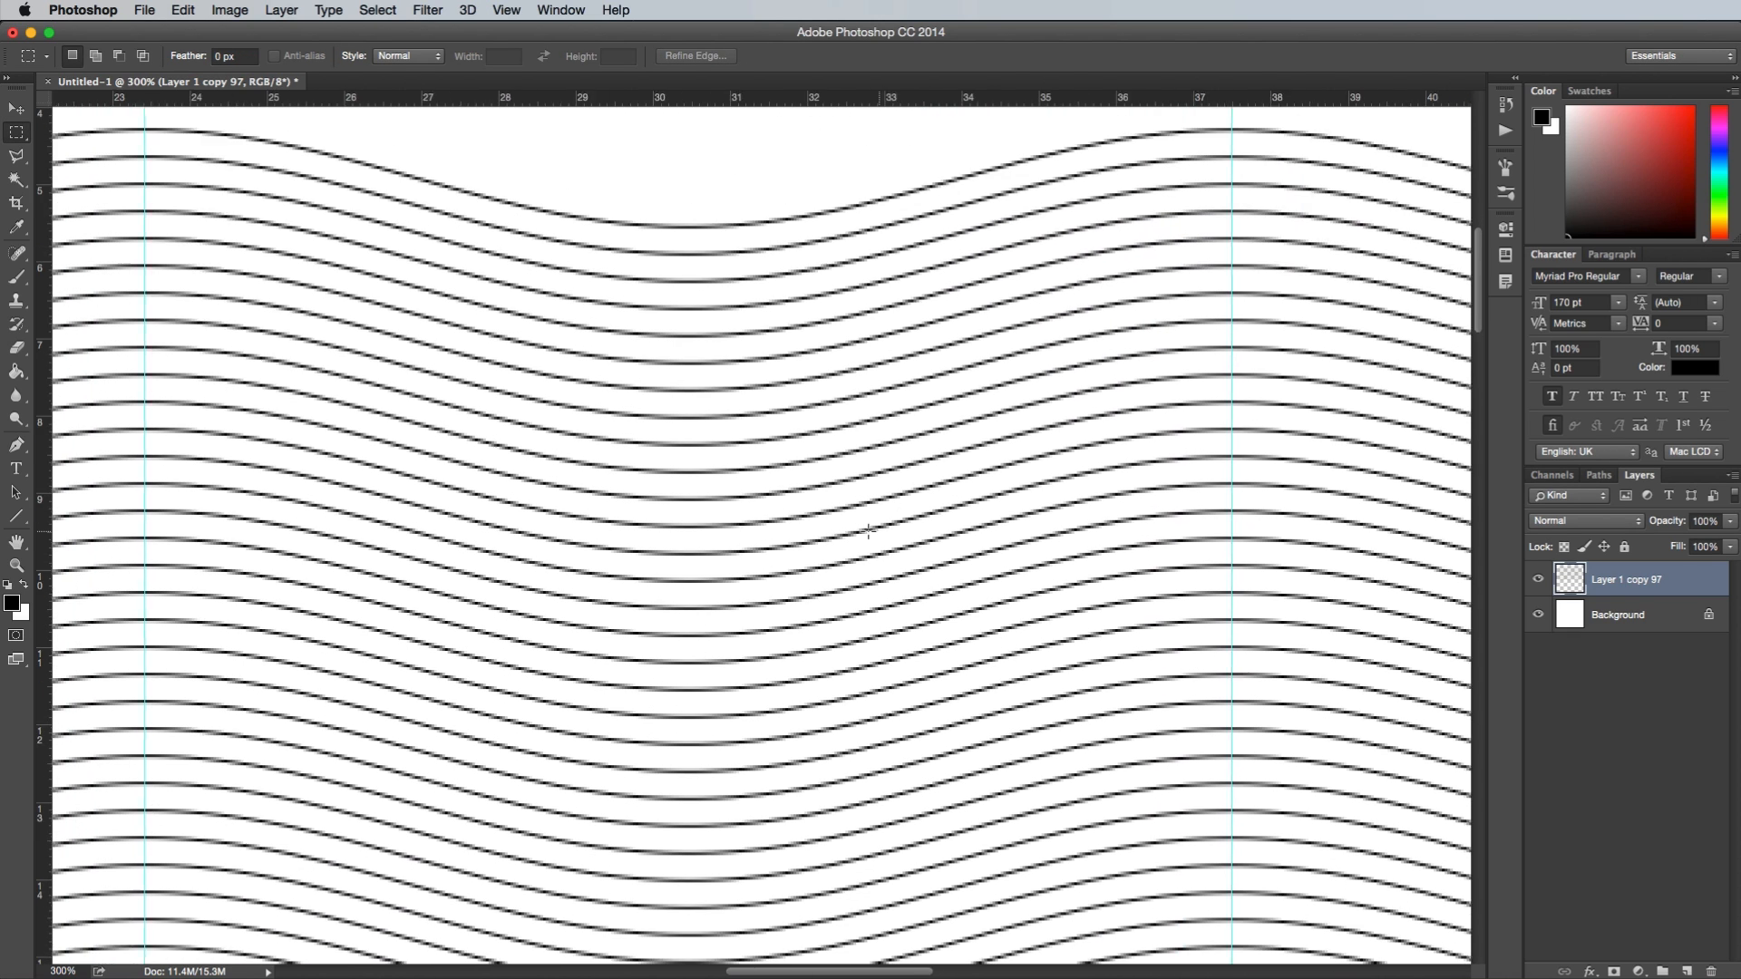
scroll(632, 520, "up", 4)
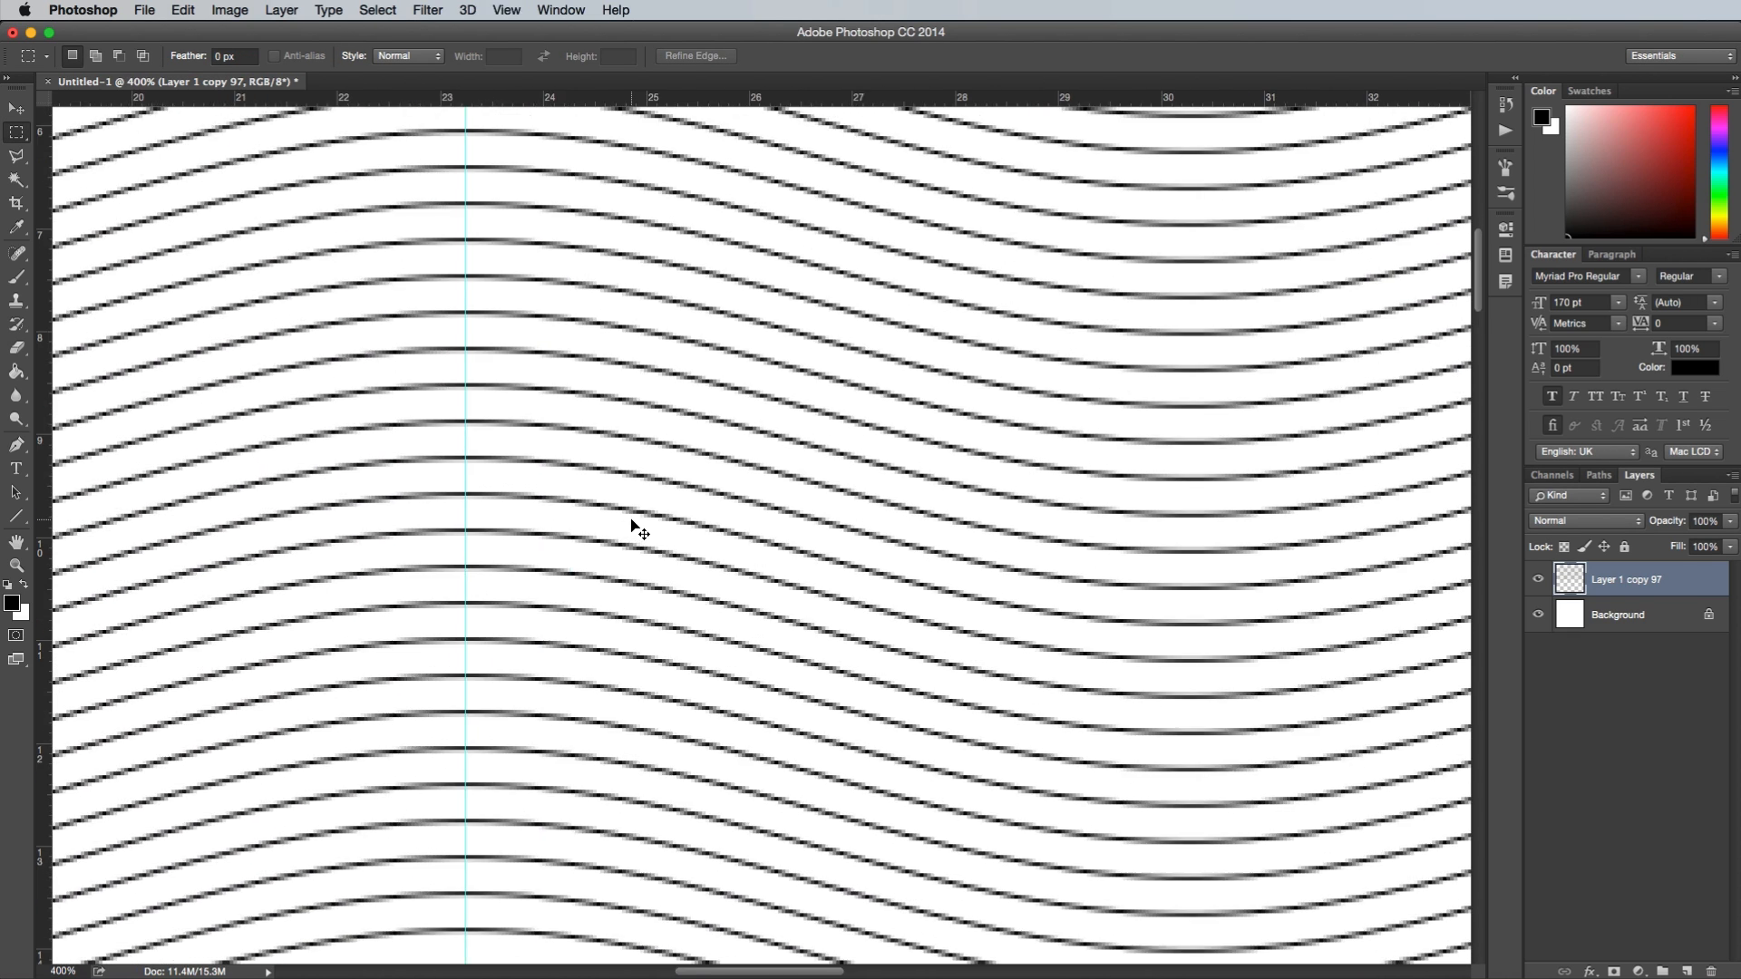
scroll(632, 520, "left", 2)
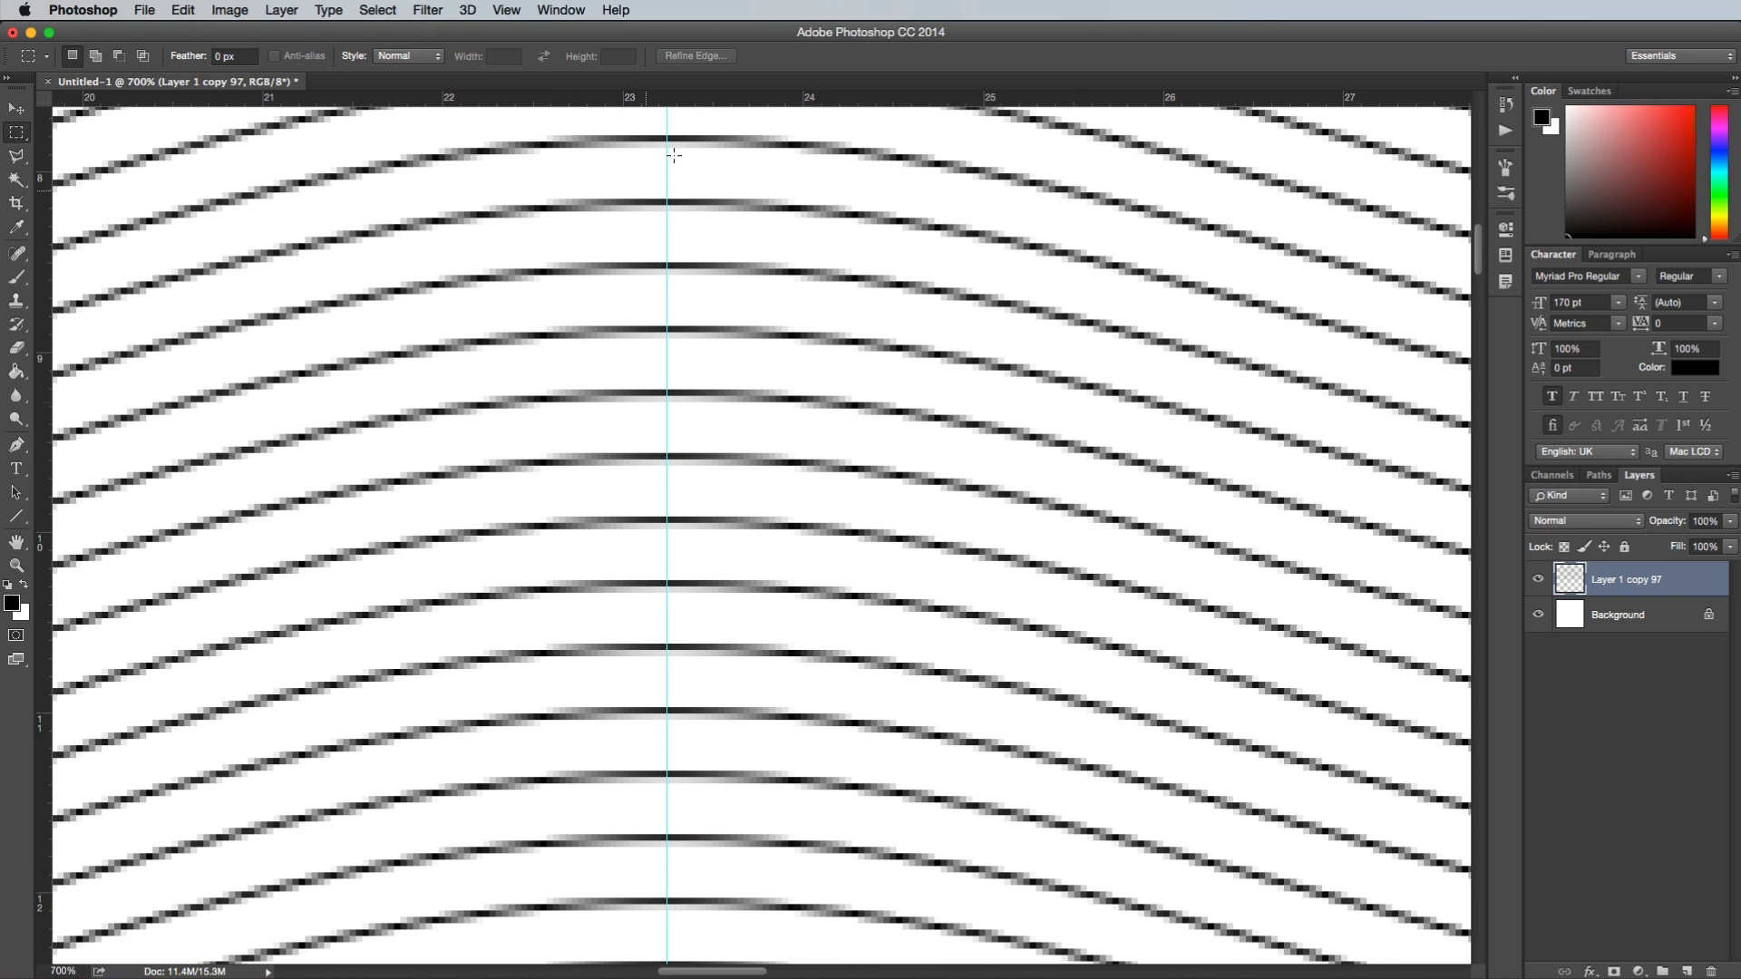
left_click_drag(668, 97, 753, 453)
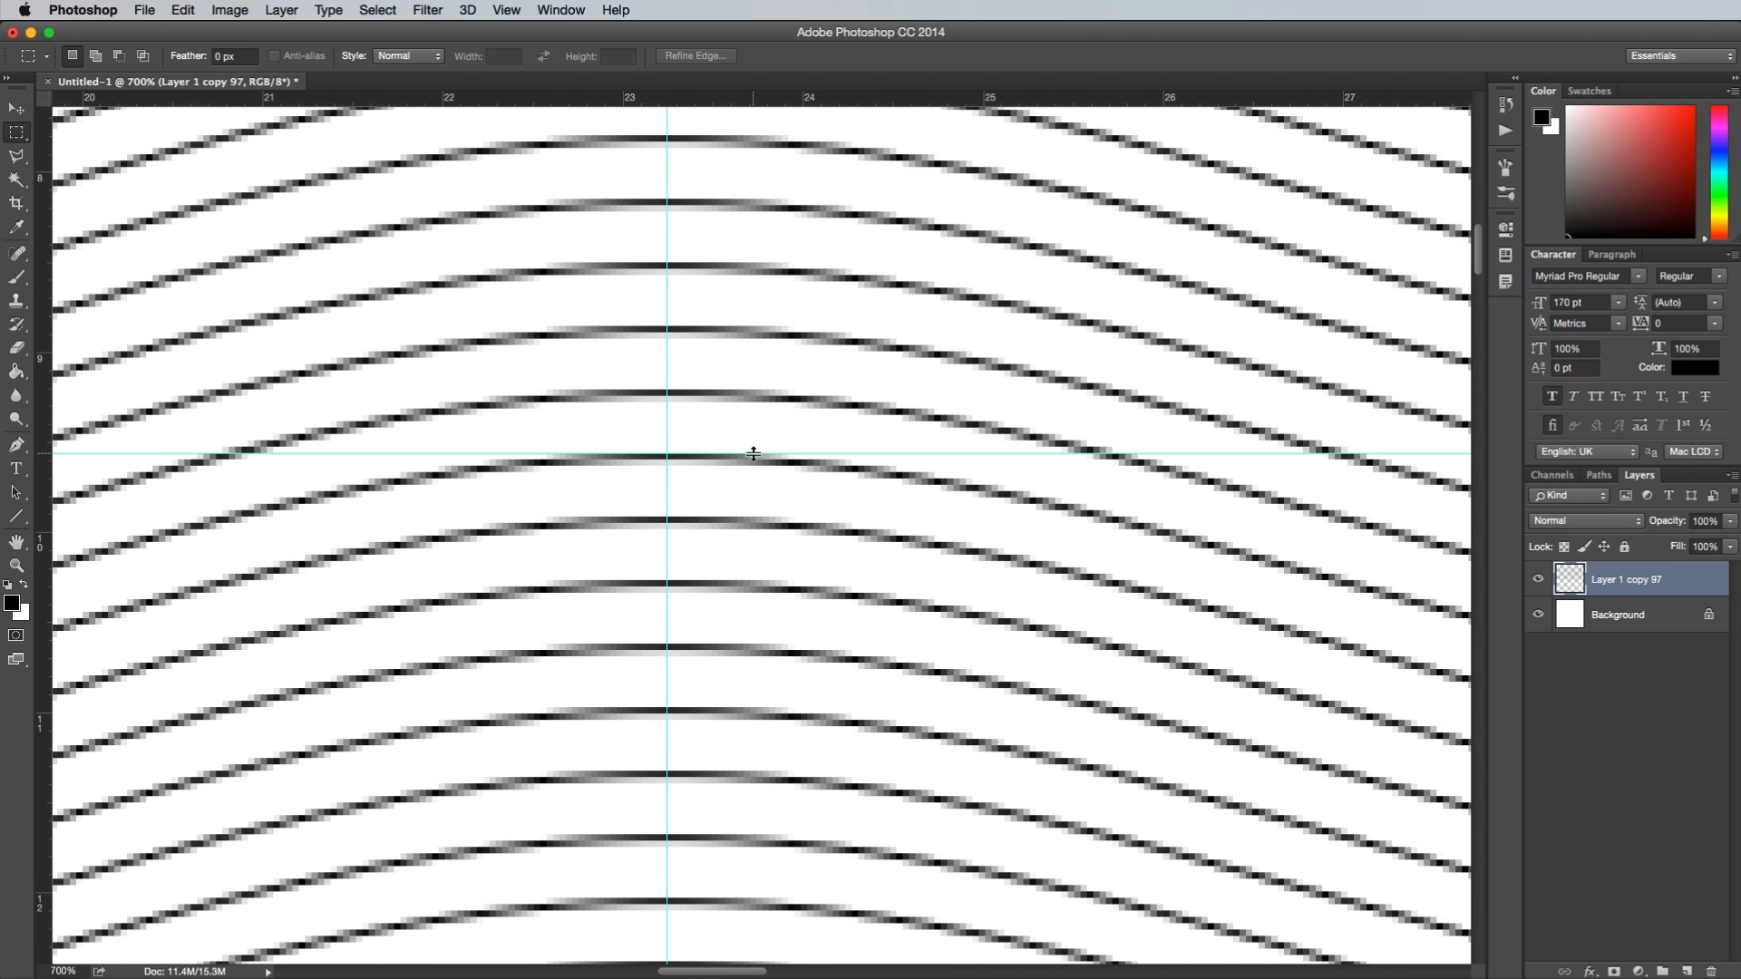
Place a second horizontal guide along the top edge of a lower line's crest, about 18.3 cm down
scroll(754, 453, "down", 5)
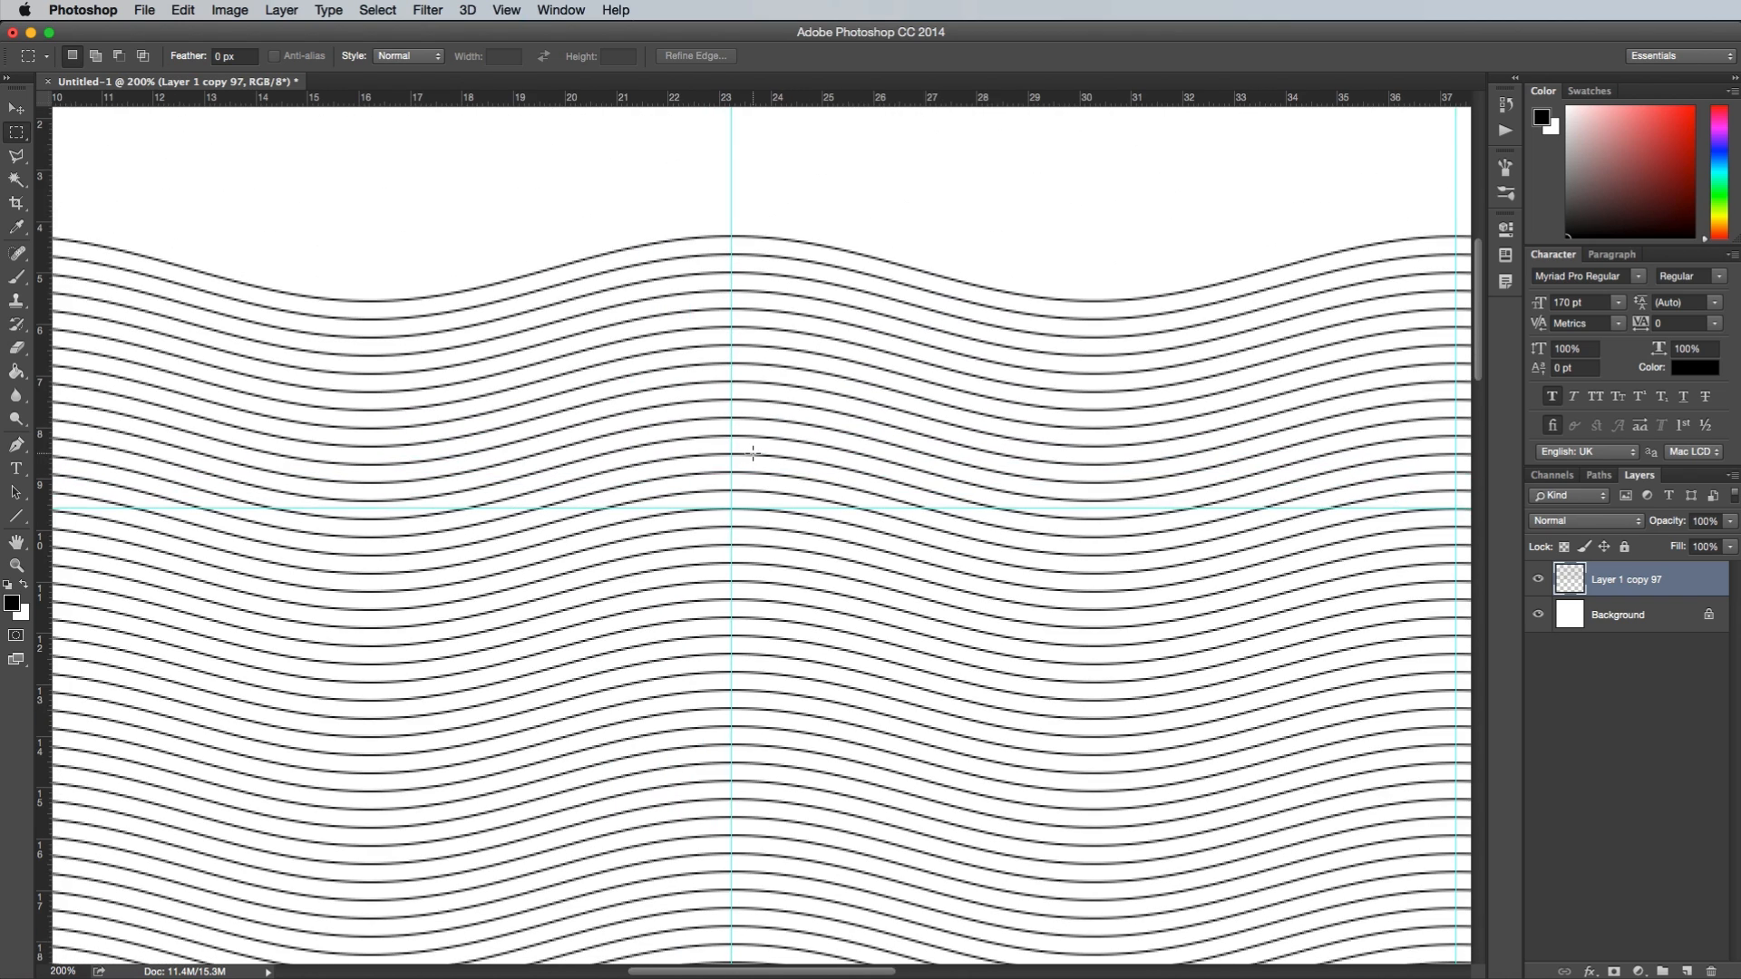
scroll(754, 454, "down", 3)
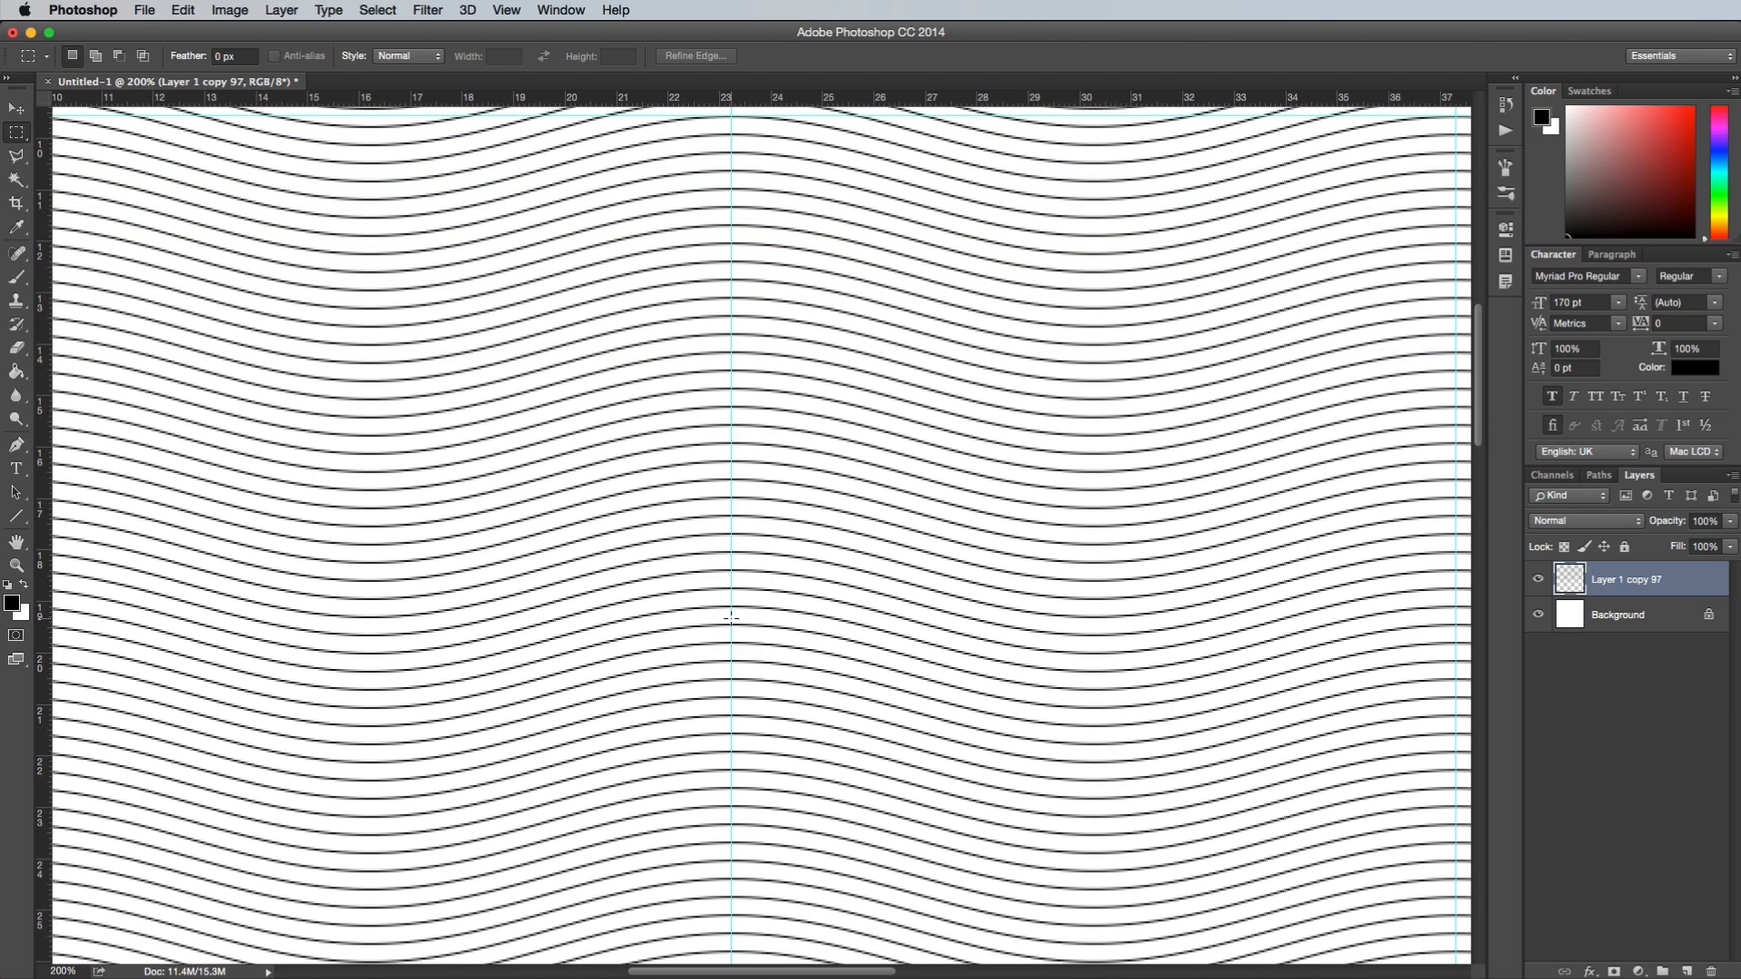
key("super+equal")
key("super+equal")
key("super+equal")
key("super+equal")
key("super+equal")
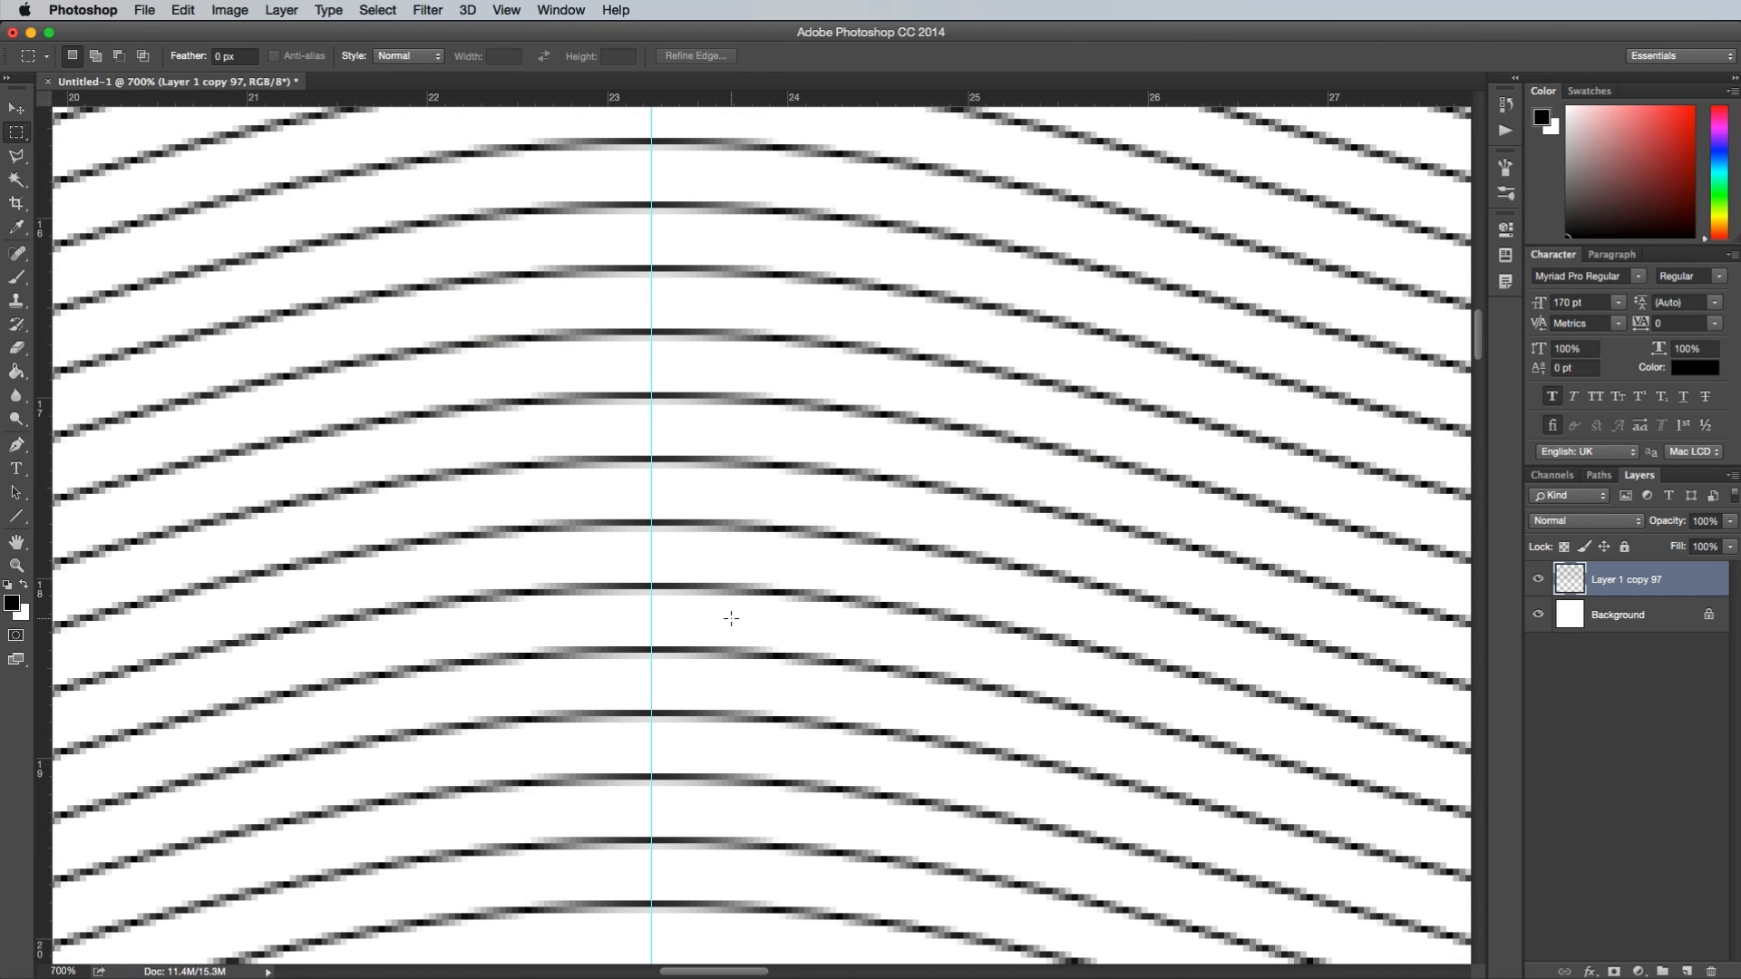
left_click_drag(716, 91, 684, 647)
Duplicate the merged wavy line layer and give the copy a 1 px black stroke positioned at Center
key("super+minus")
key("super+minus")
key("super+minus")
key("super+minus")
key("super+minus")
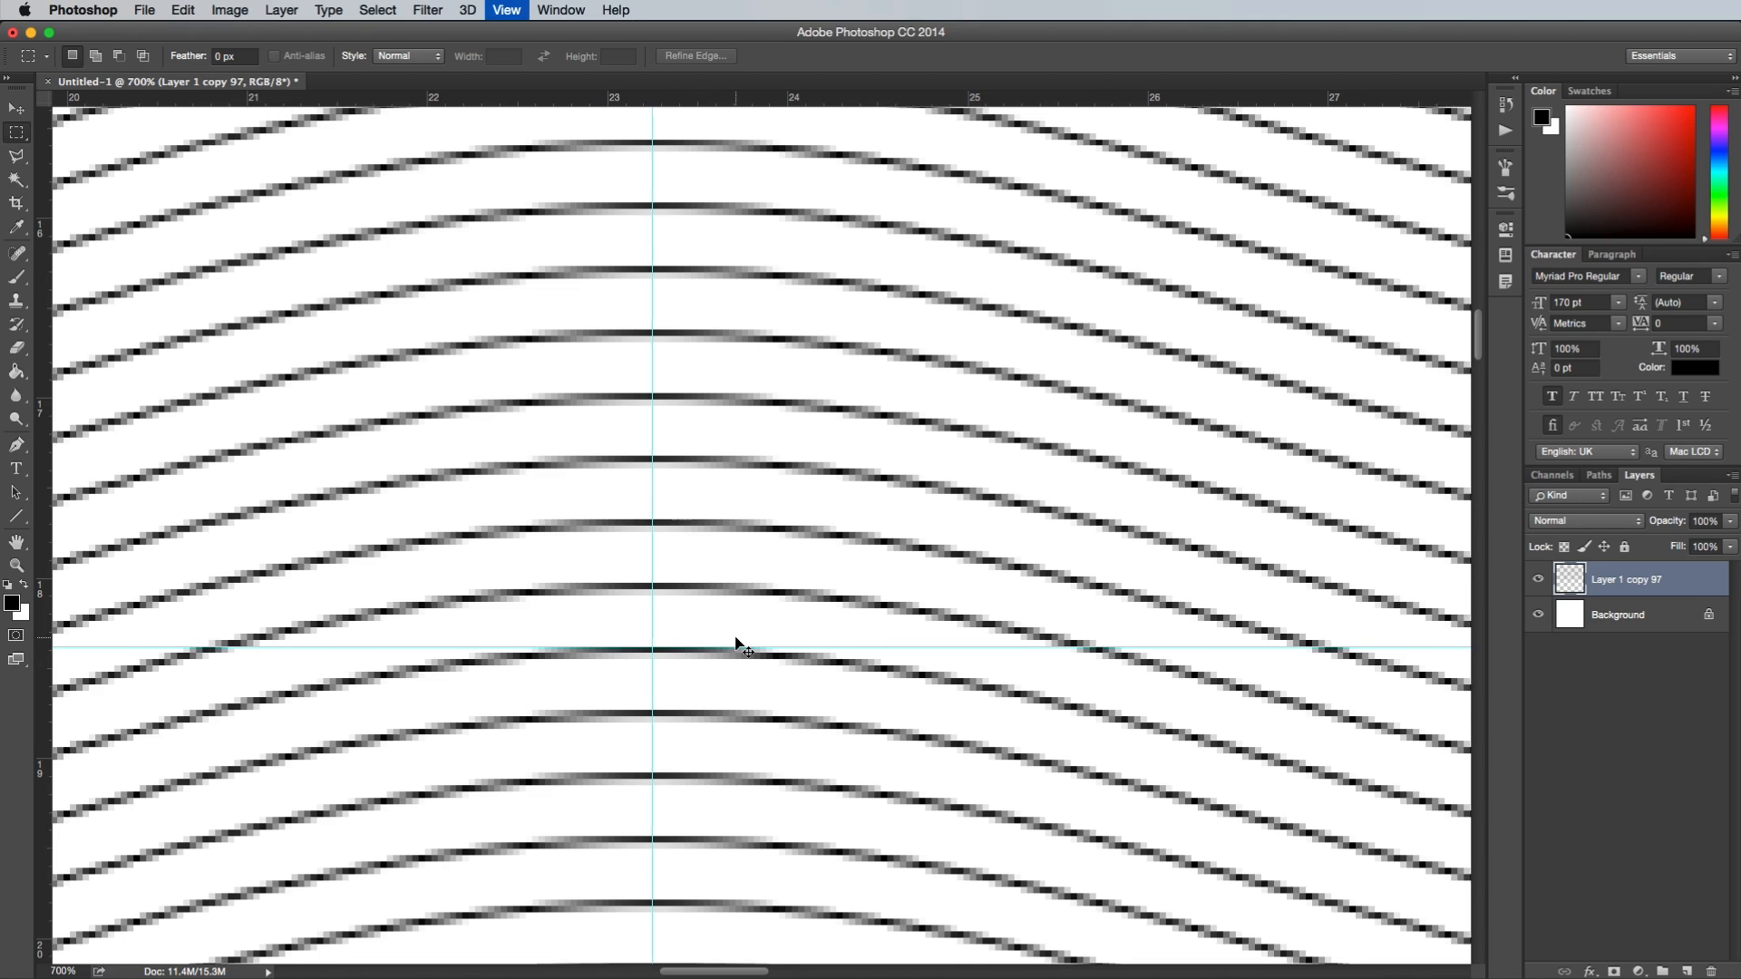
scroll(1002, 595, "right", 5)
scroll(1003, 595, "up", 4)
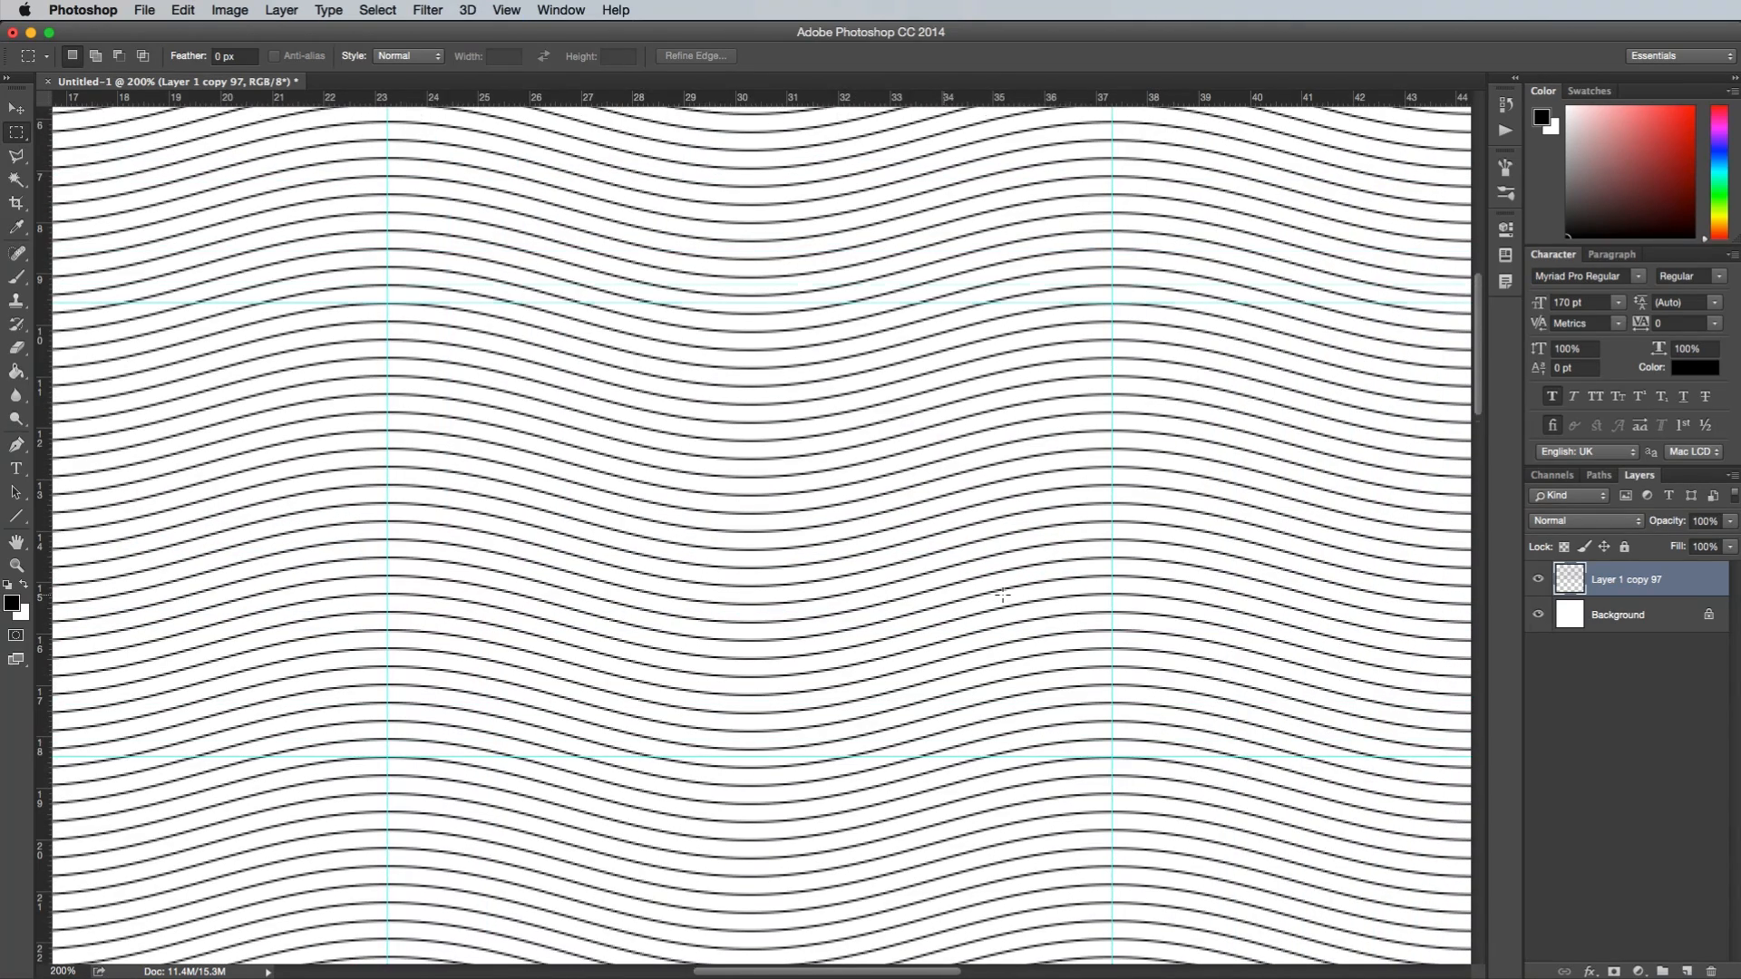
left_click_drag(1675, 588, 1687, 971)
double_click(1674, 573)
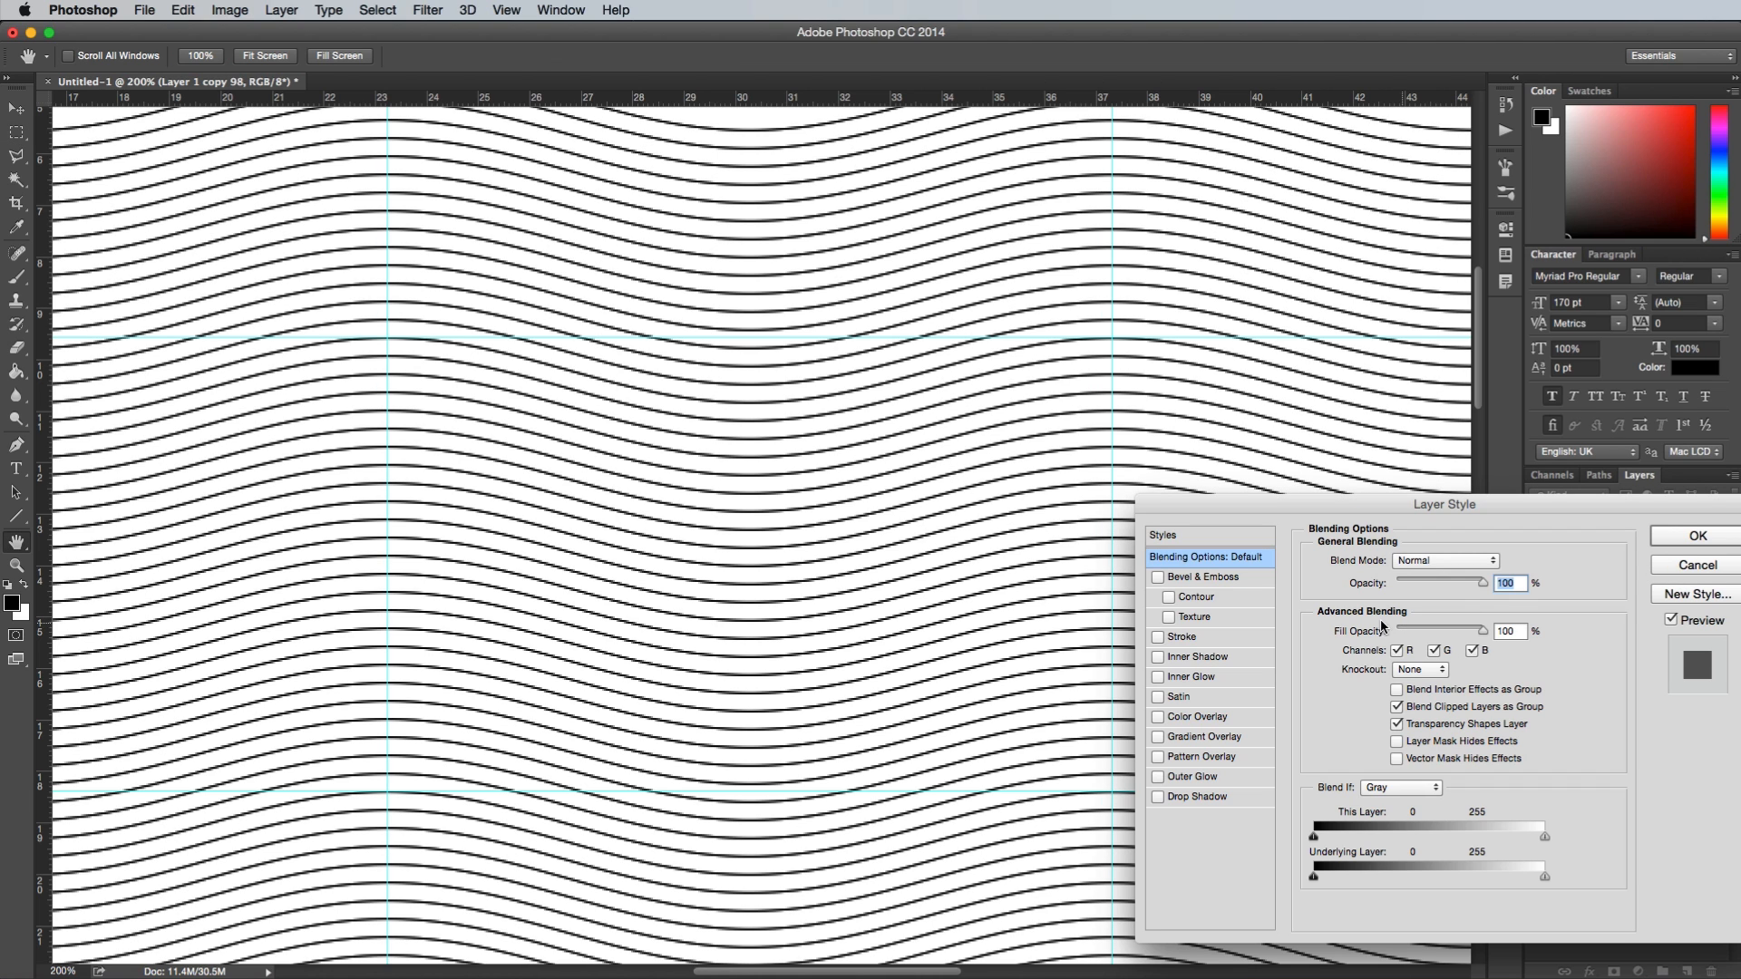
left_click(1181, 636)
left_click(1396, 583)
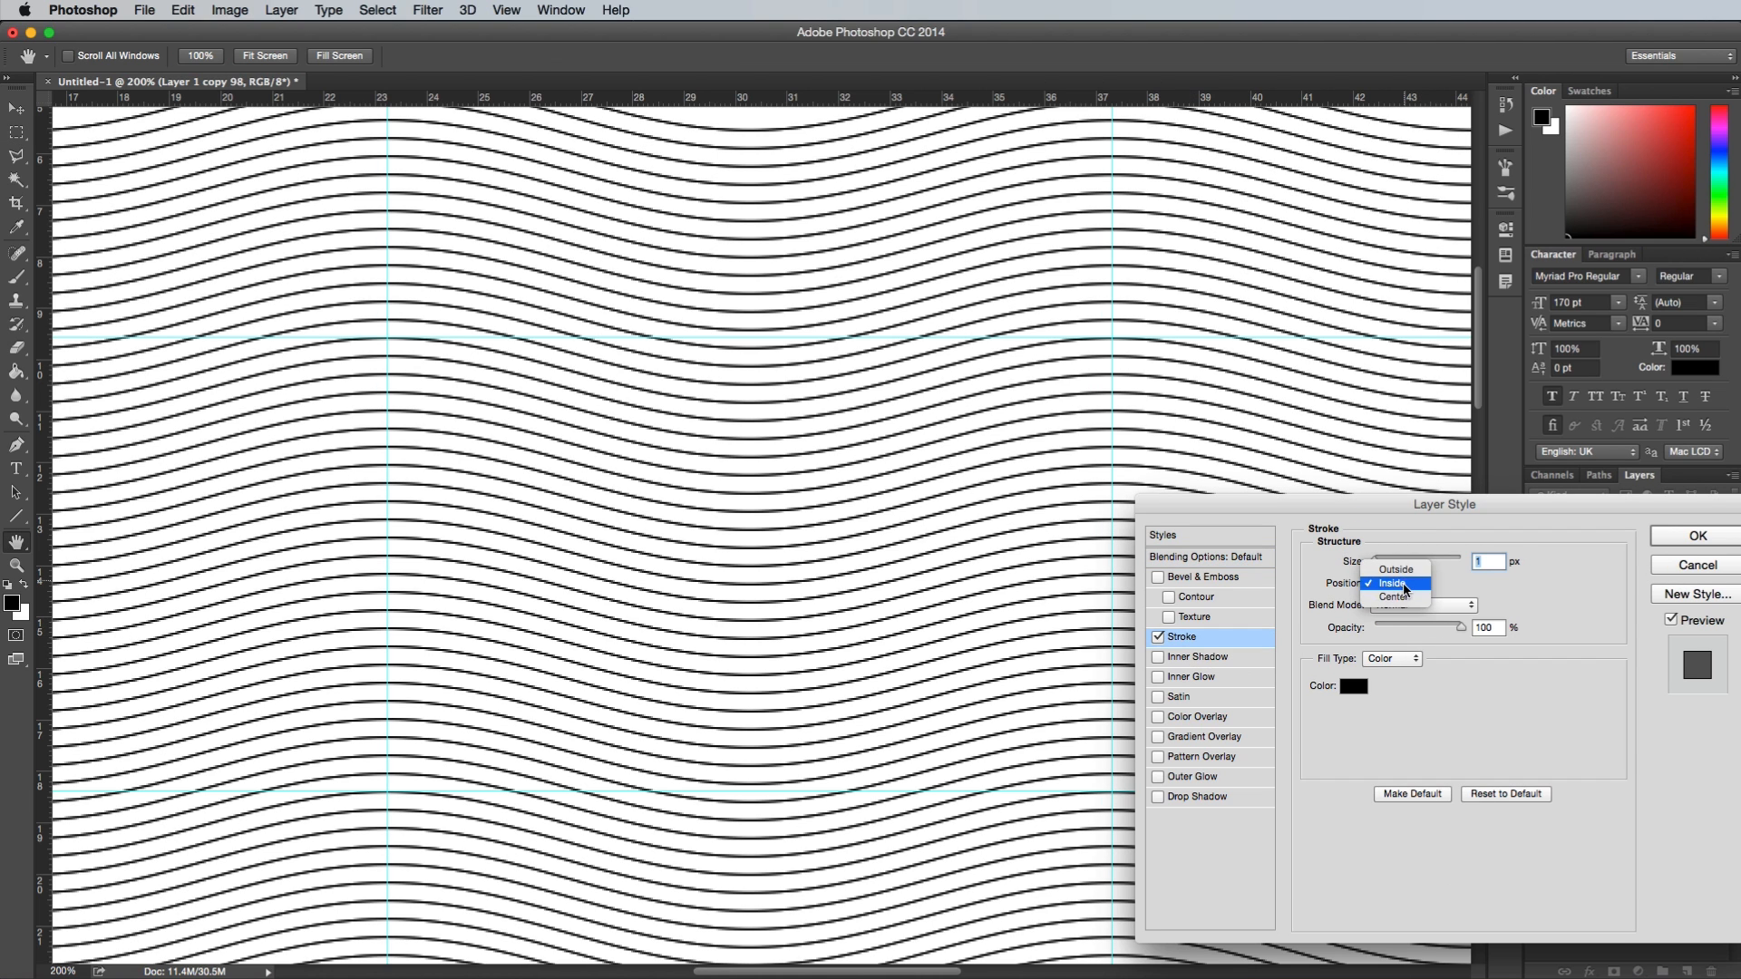
left_click(1402, 596)
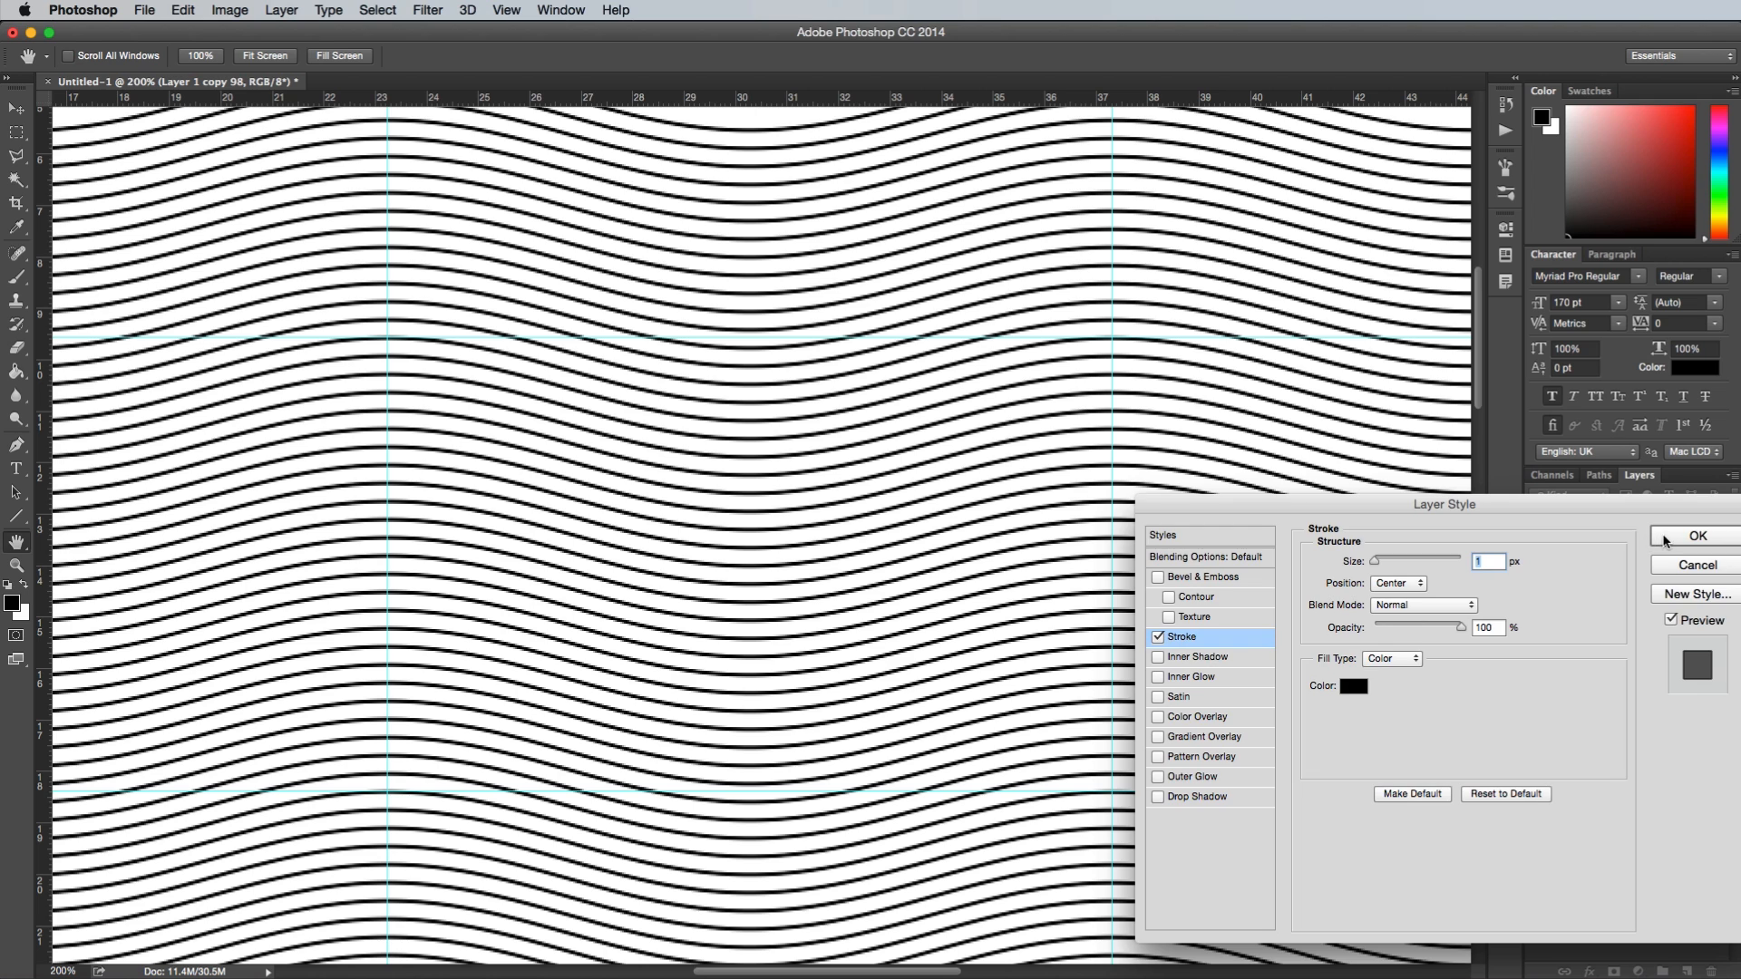
left_click(1698, 536)
Duplicate the layer with the 1 px stroke and set the copy's stroke size to 2 px
key("ctrl+alt+shift+t")
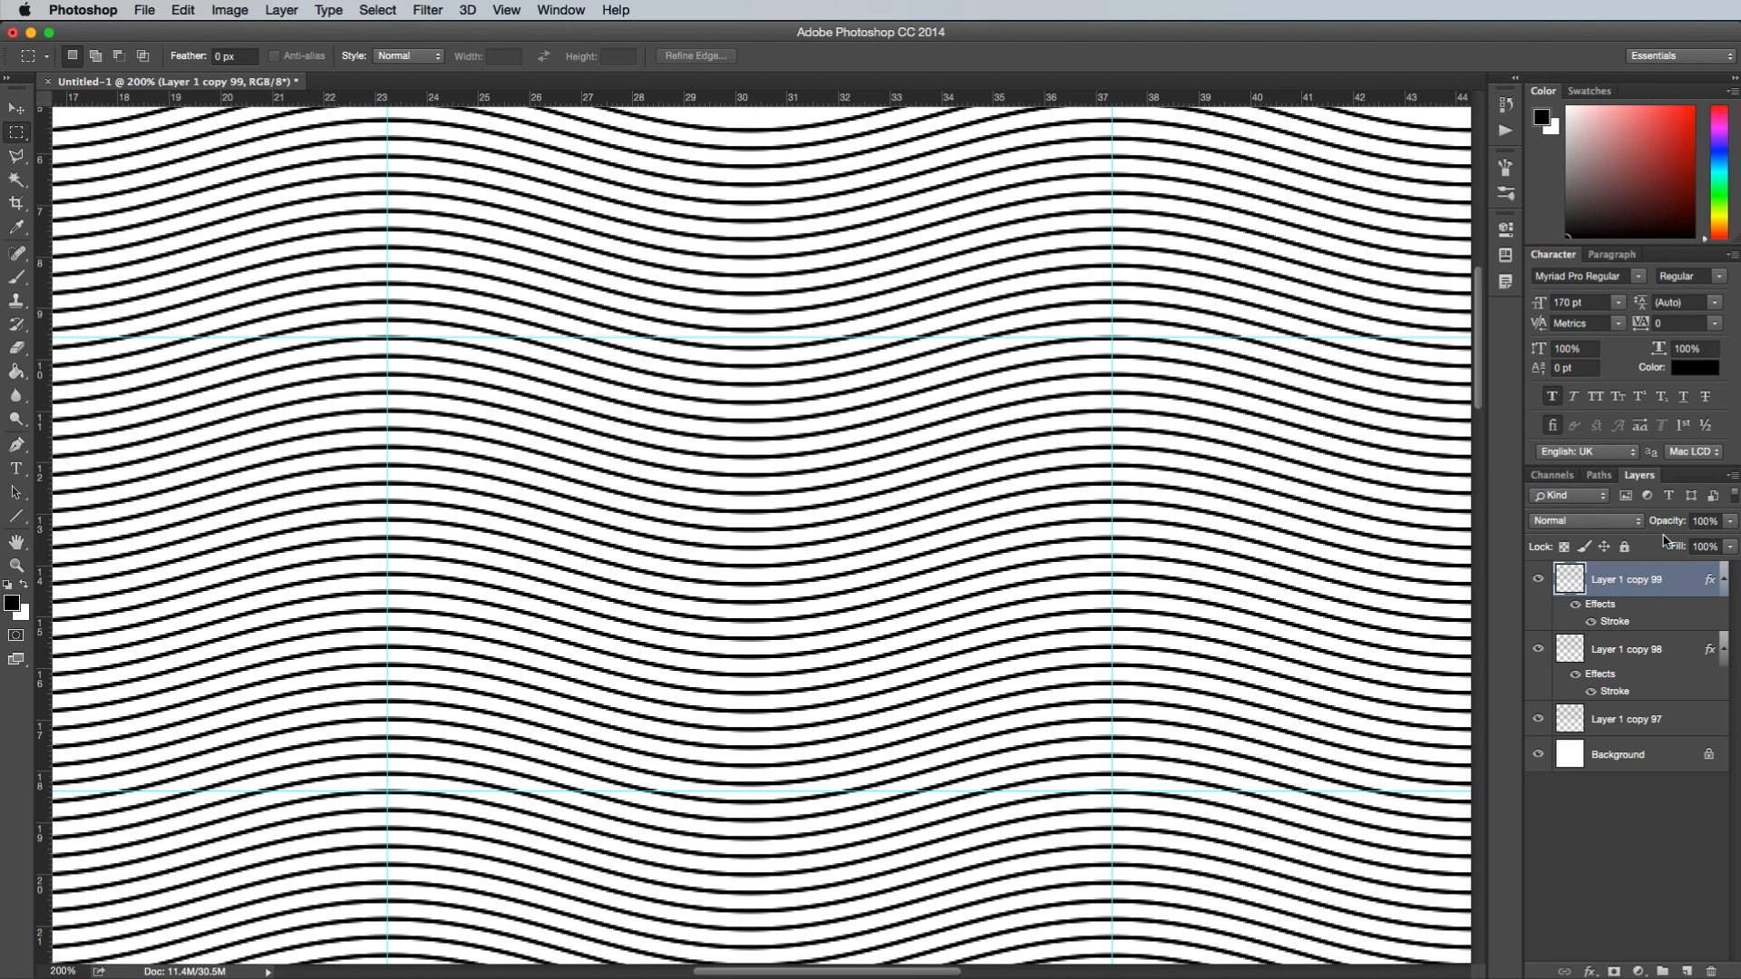
double_click(1619, 622)
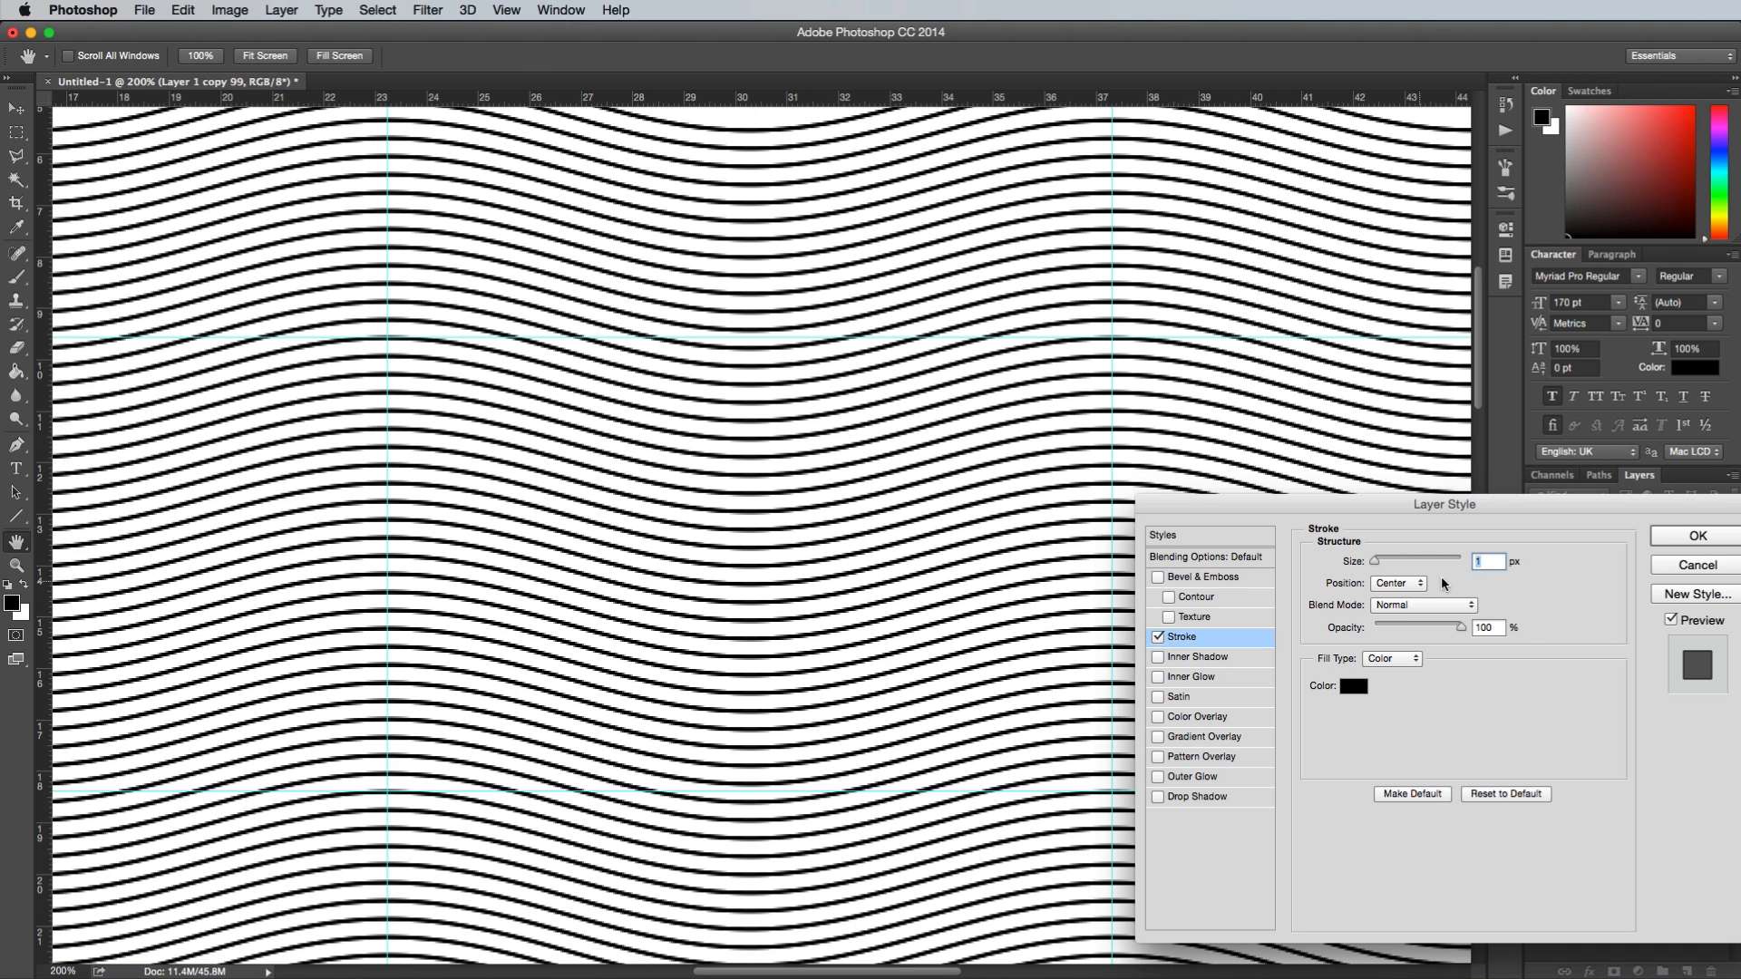
type("2")
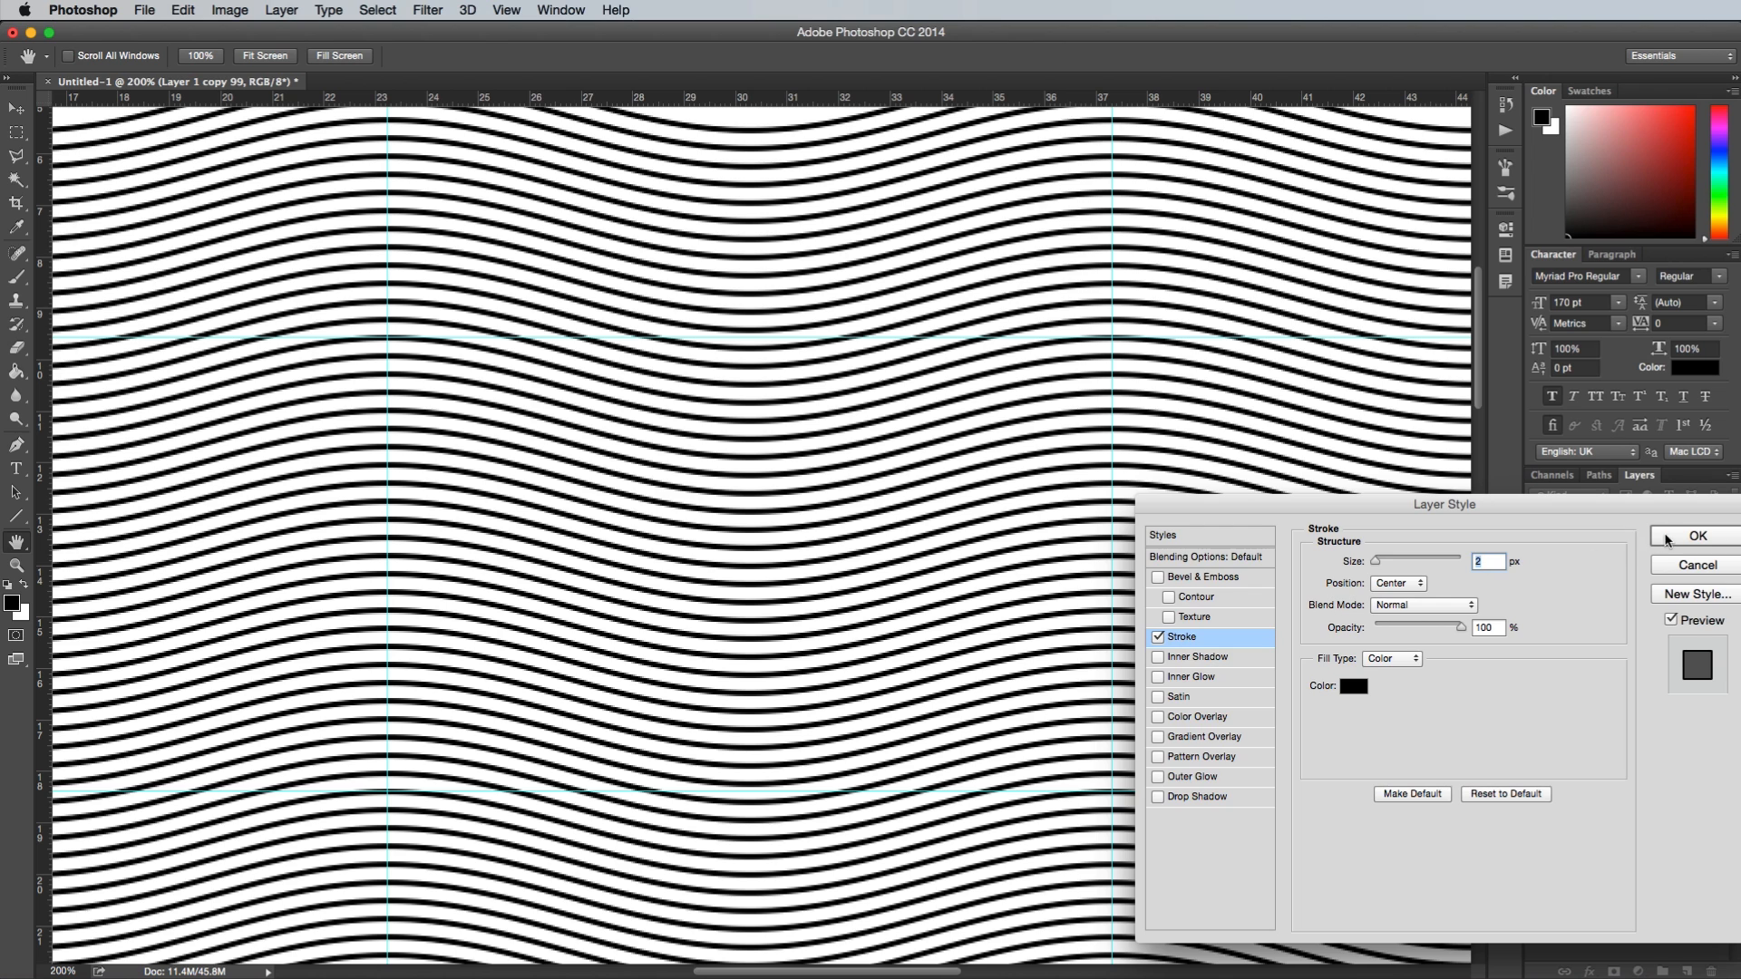
left_click(1665, 536)
Duplicate the layer with the 2 px stroke and set the copy's stroke size to 3 px
key("ctrl+alt+shift+t")
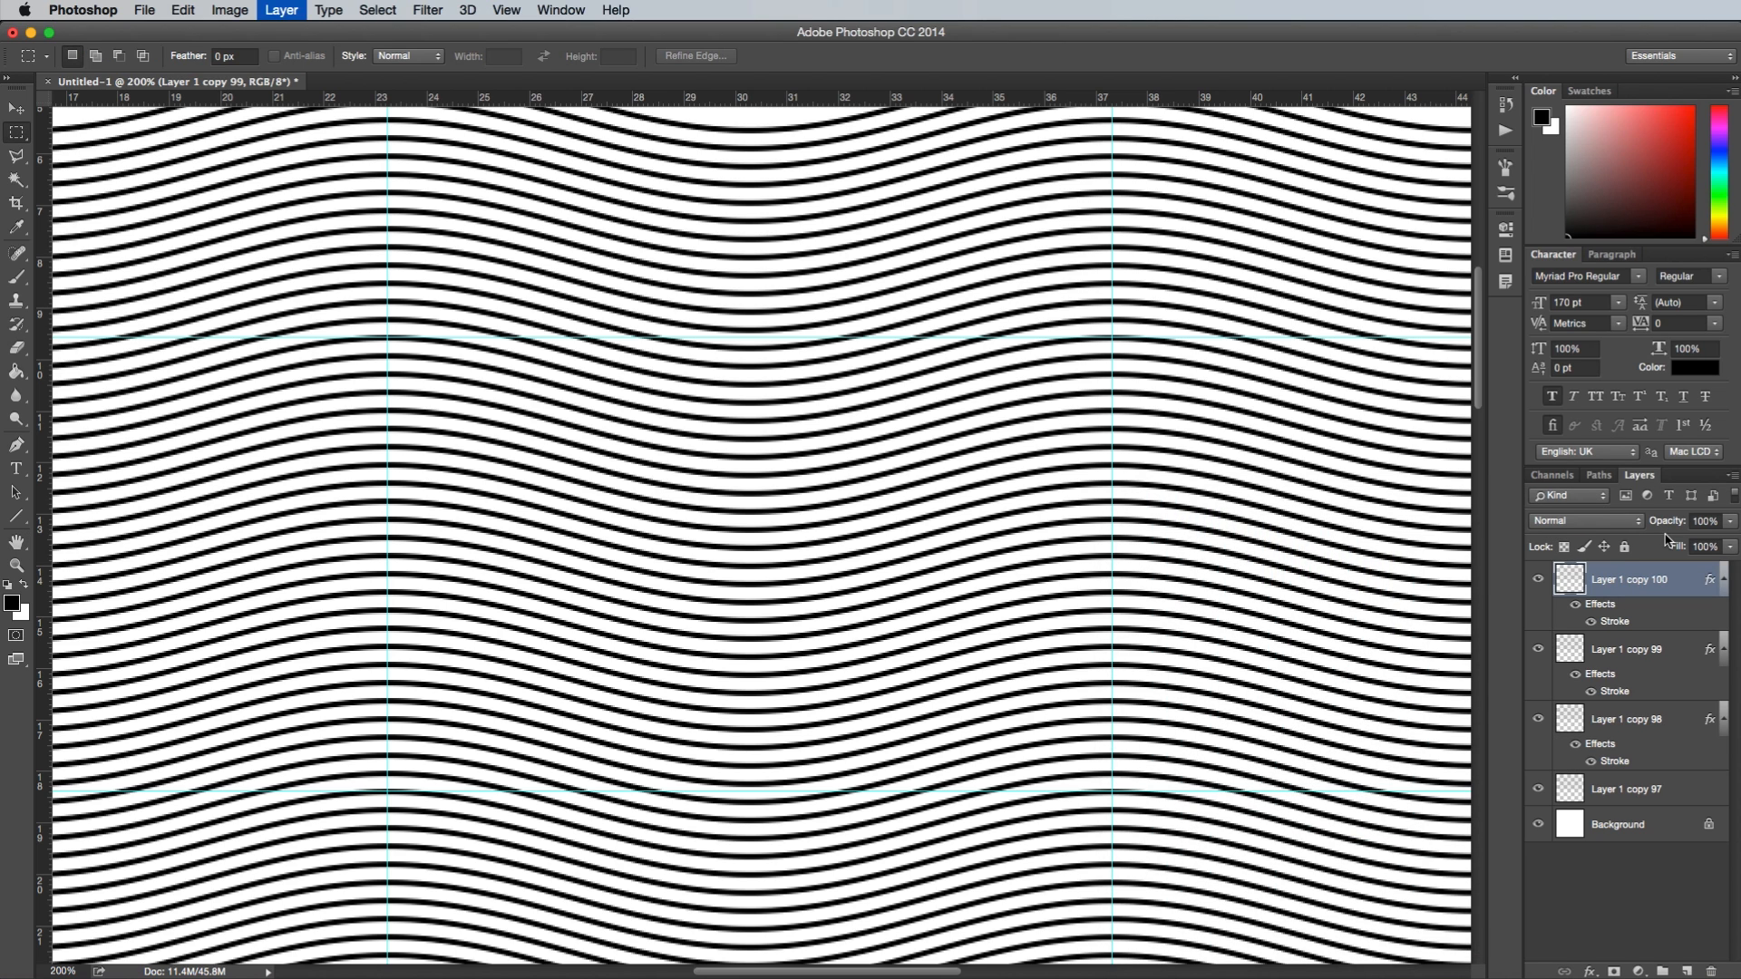
double_click(1623, 624)
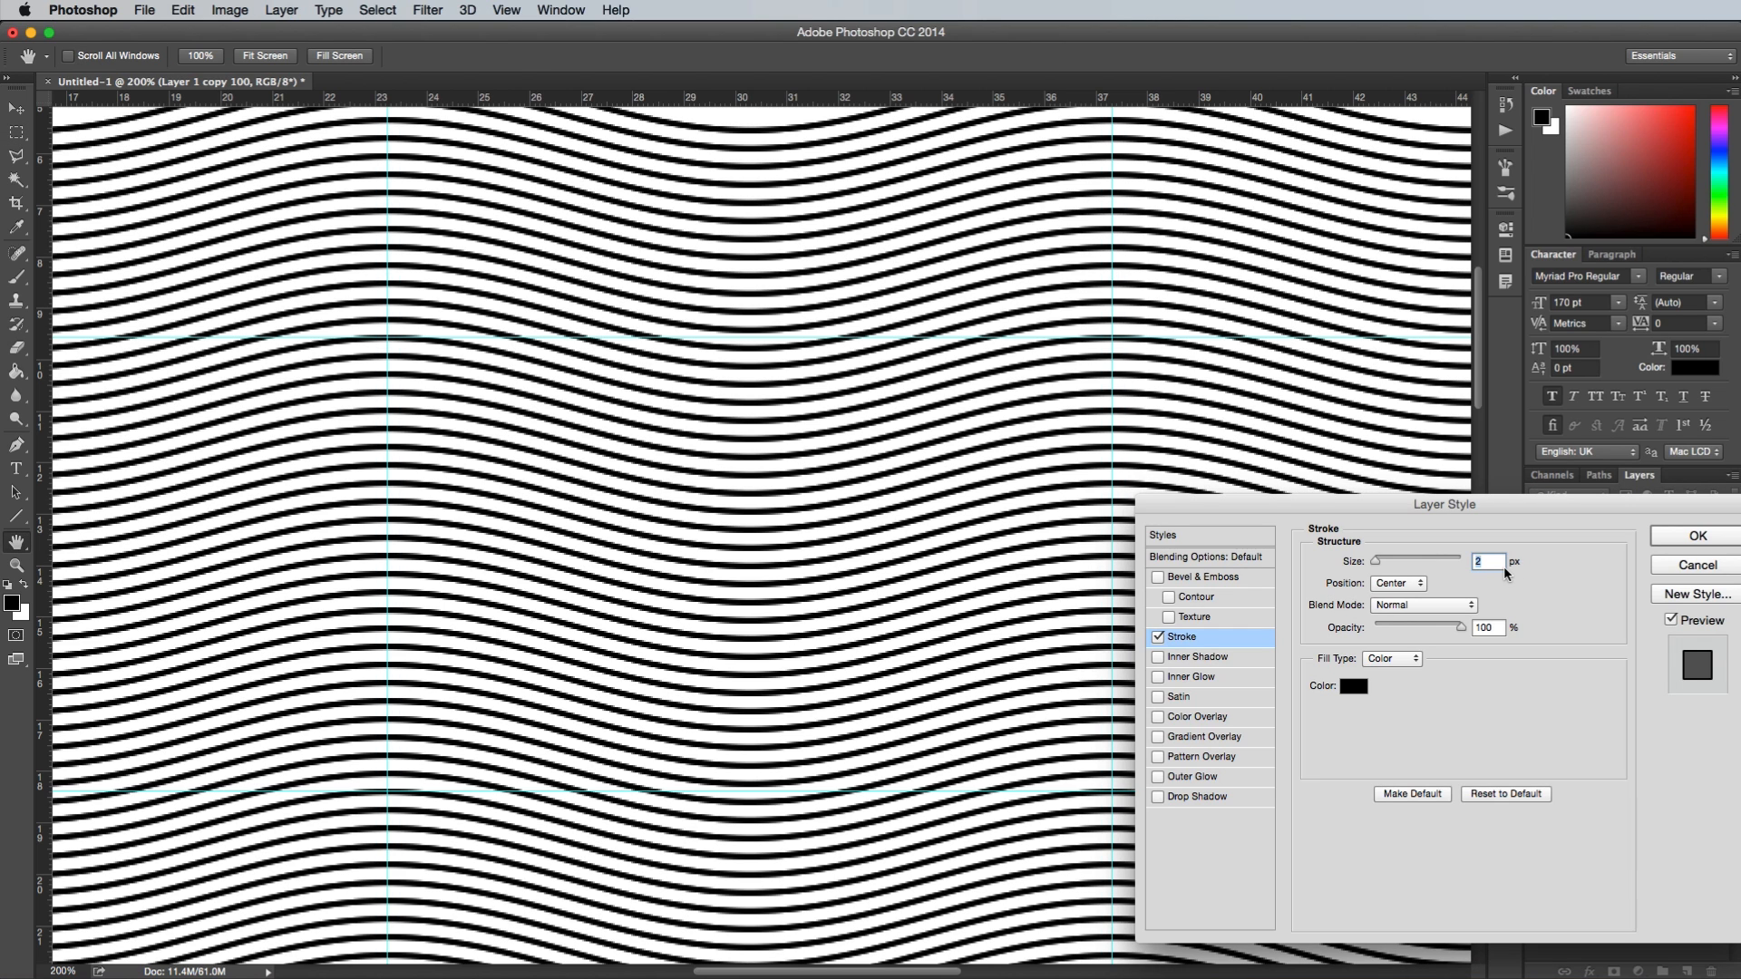
type("3")
left_click(1676, 540)
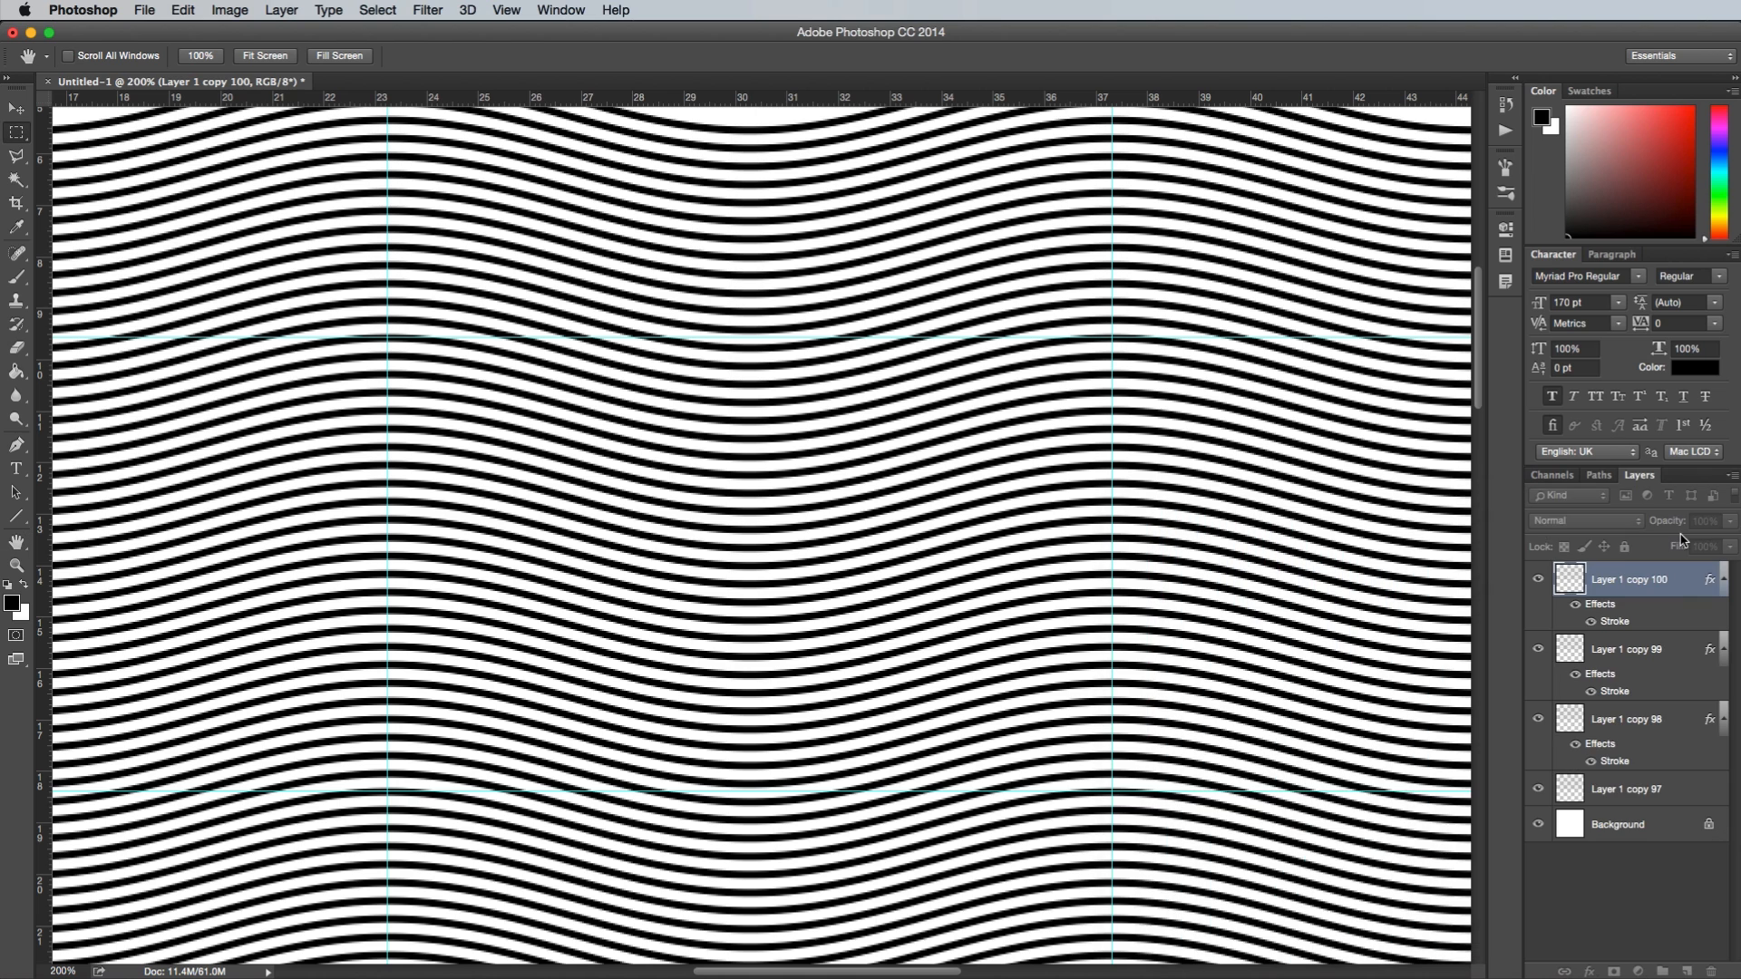
Duplicate the layer with the 3 px stroke and set the copy's stroke size to 4 px
key("ctrl+alt+shift+t")
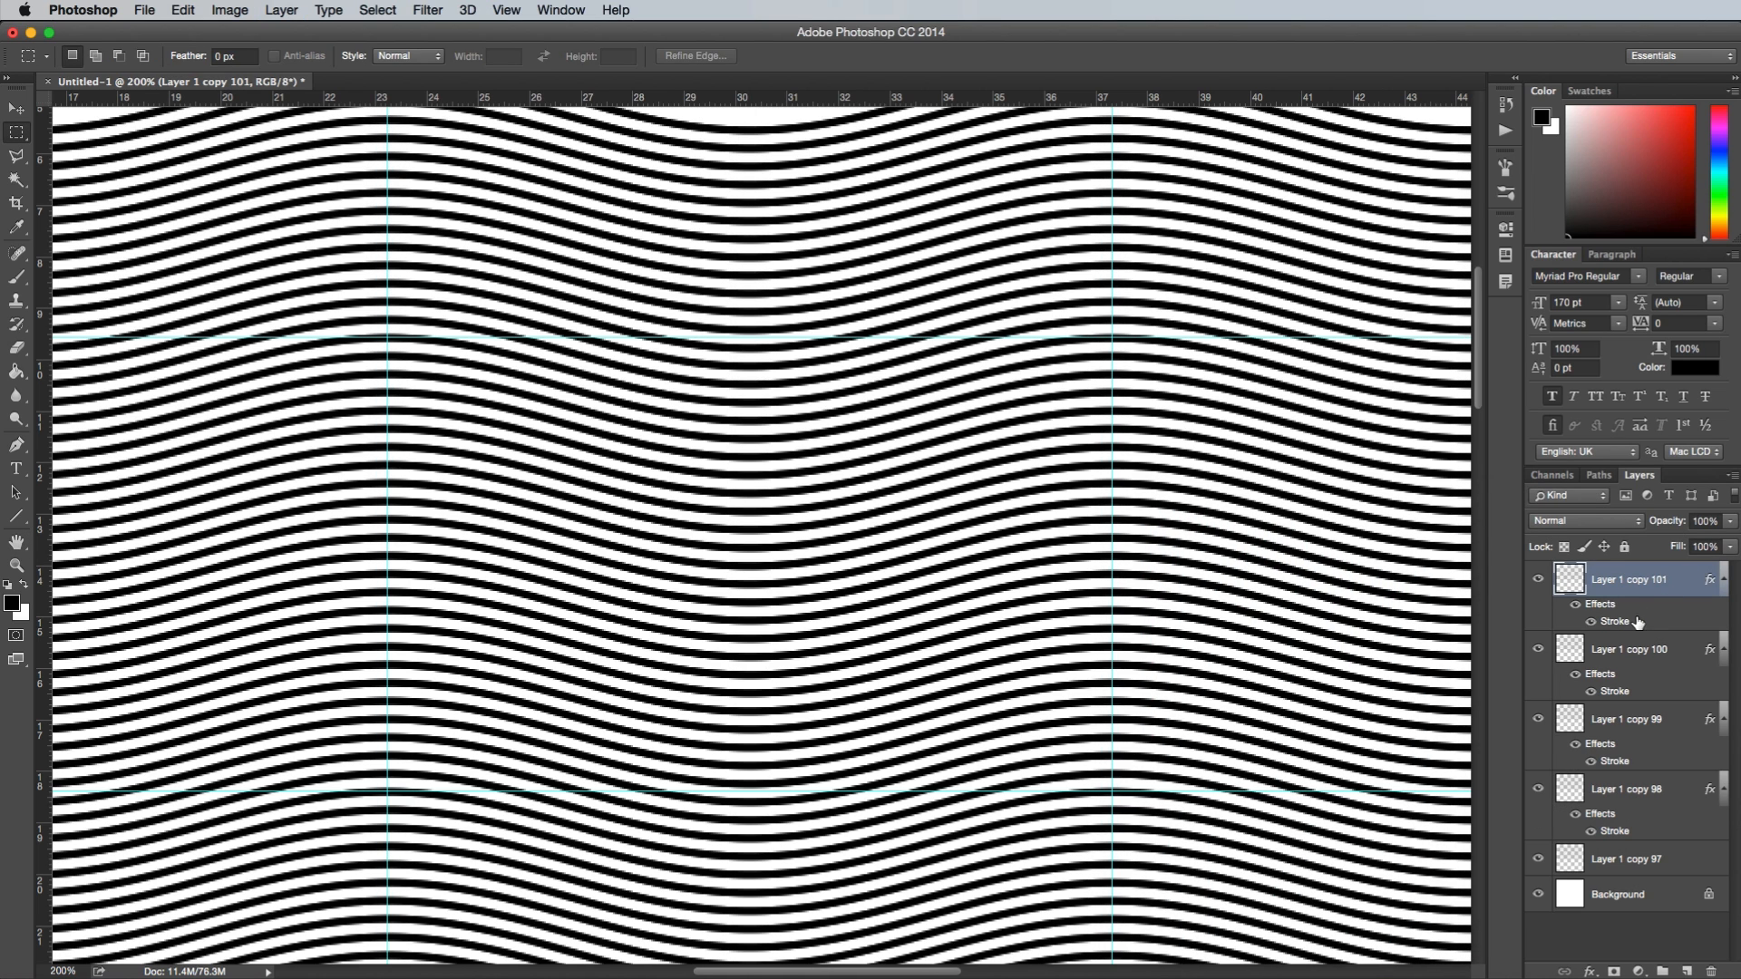
double_click(1616, 623)
type("4")
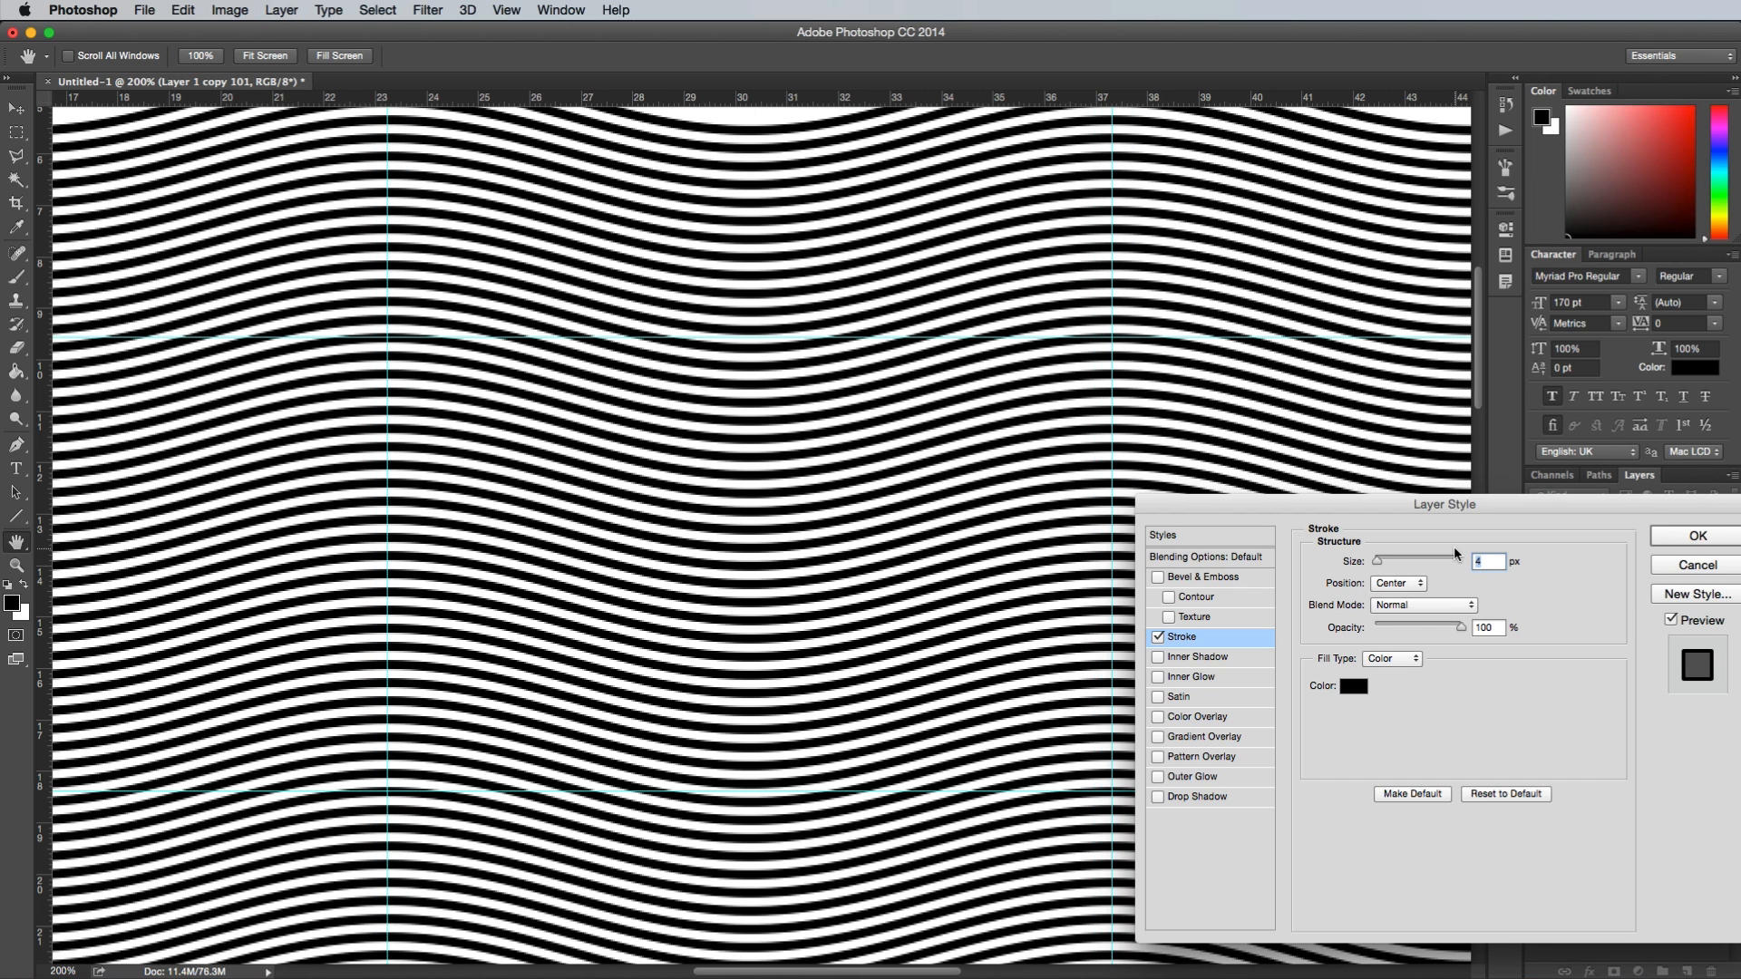
left_click(1679, 540)
Duplicate the layer with the 4 px stroke and set the copy's stroke size to 5 px
key("super+j")
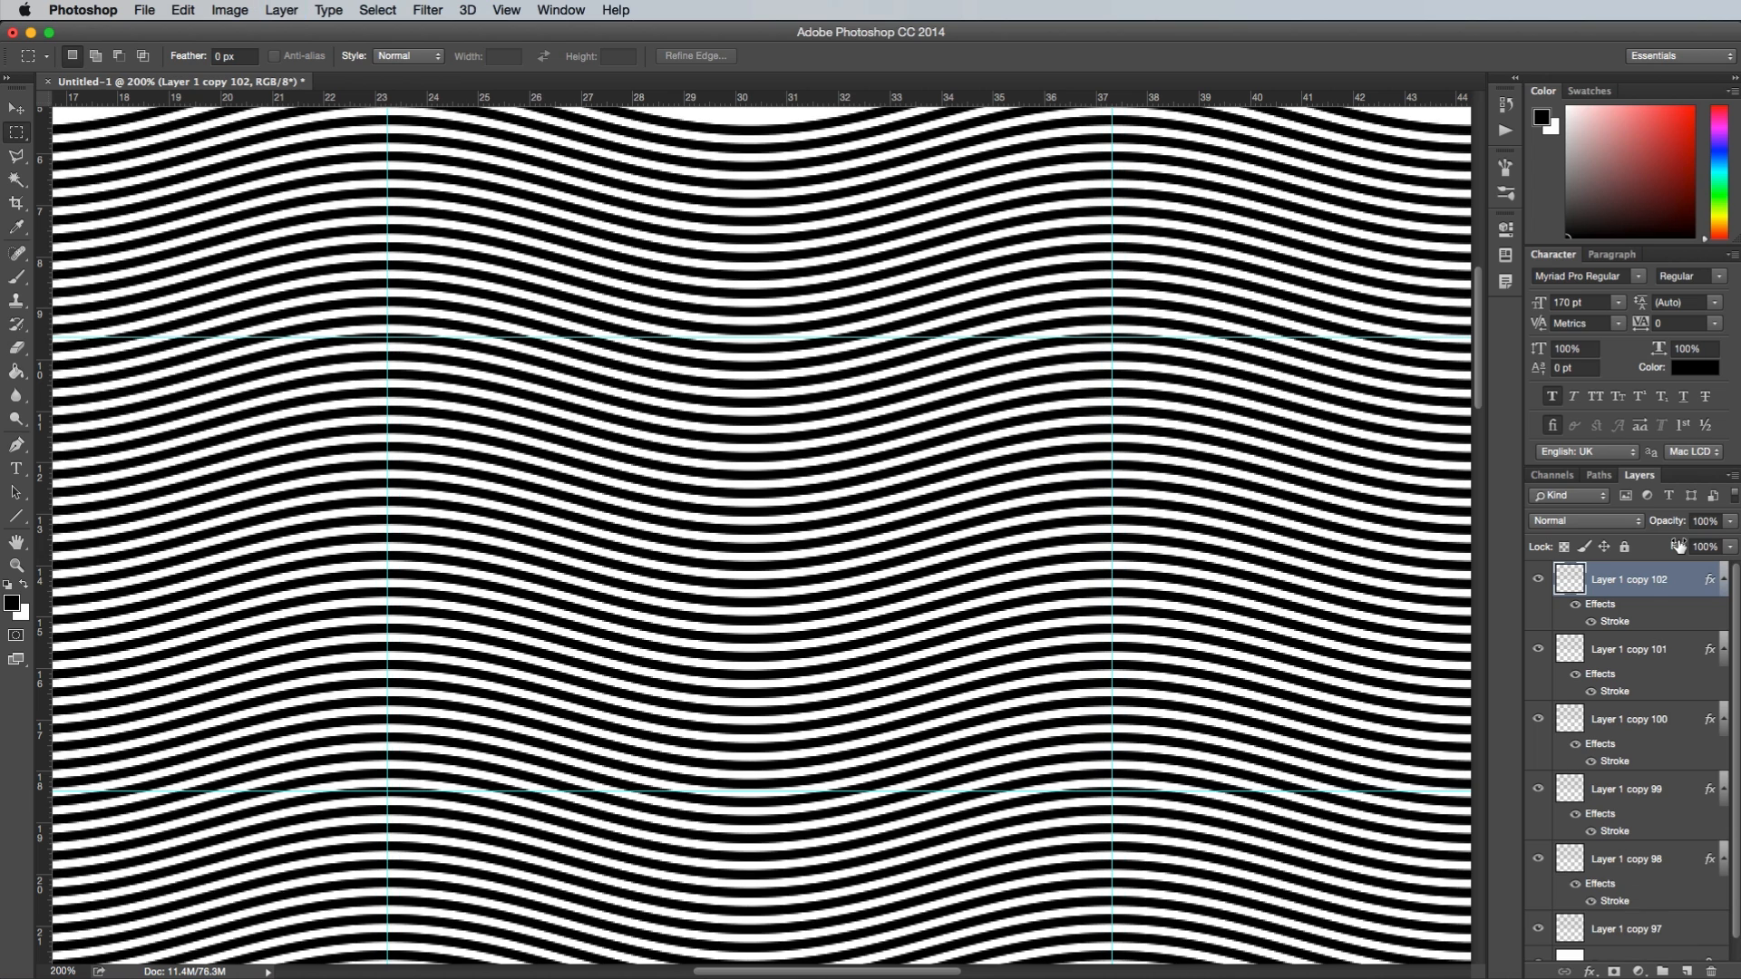
double_click(1612, 622)
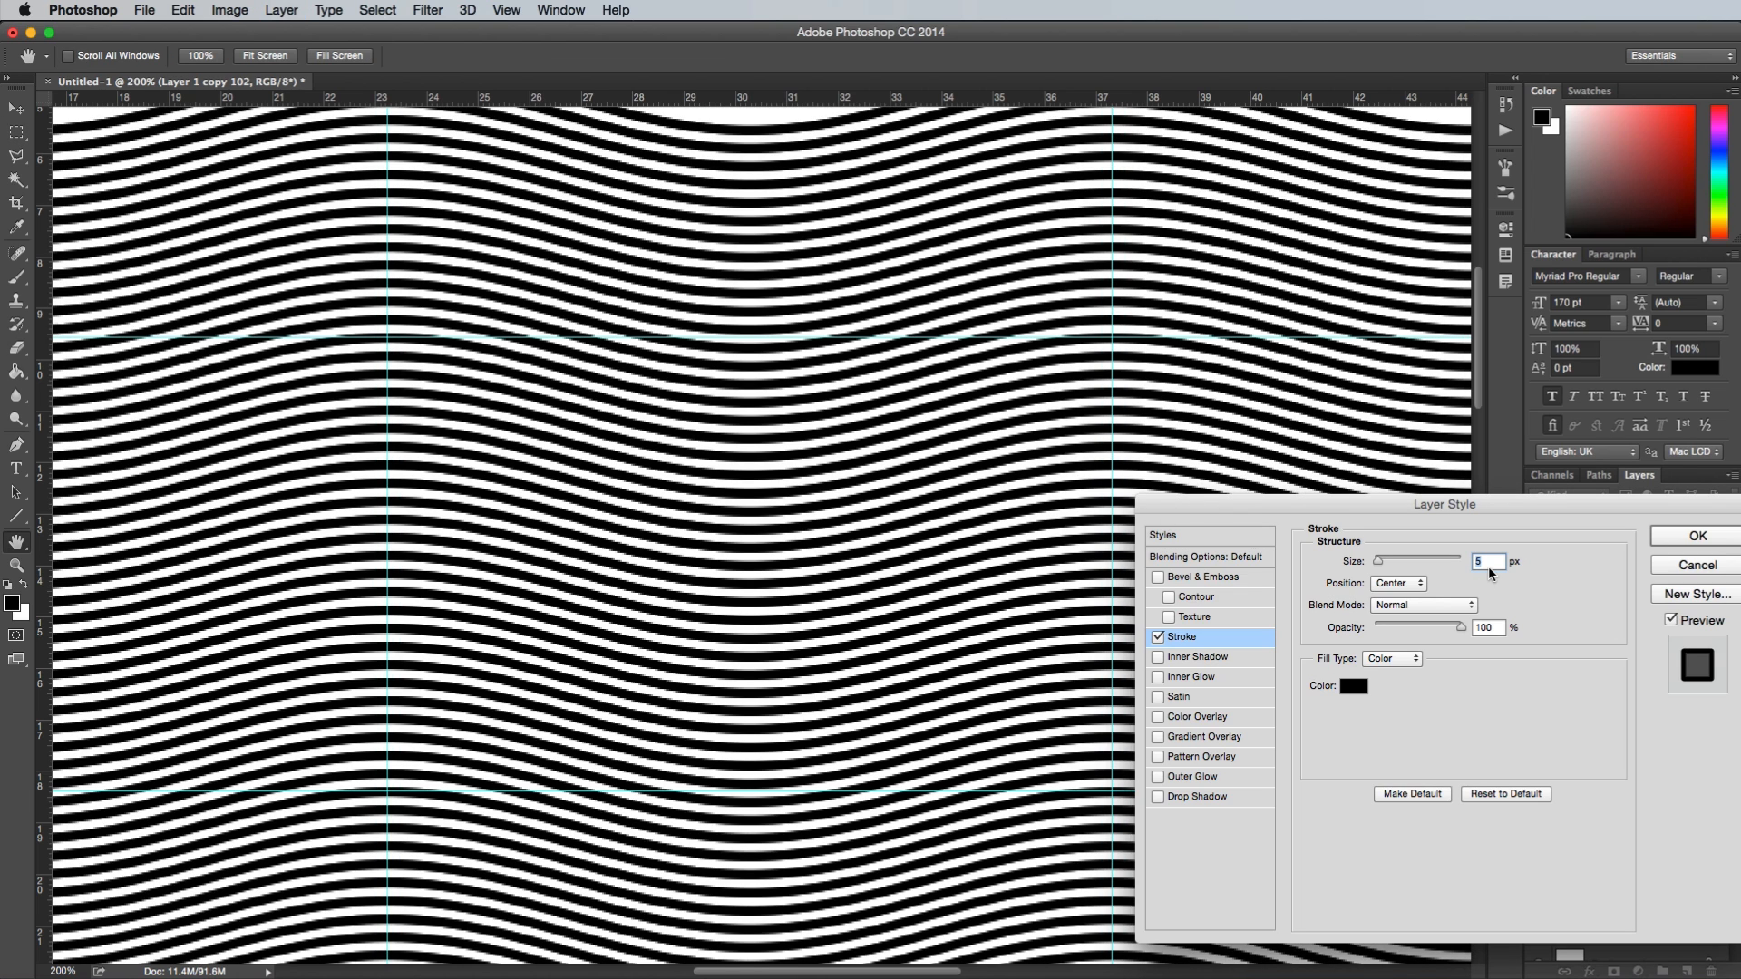
left_click(1699, 539)
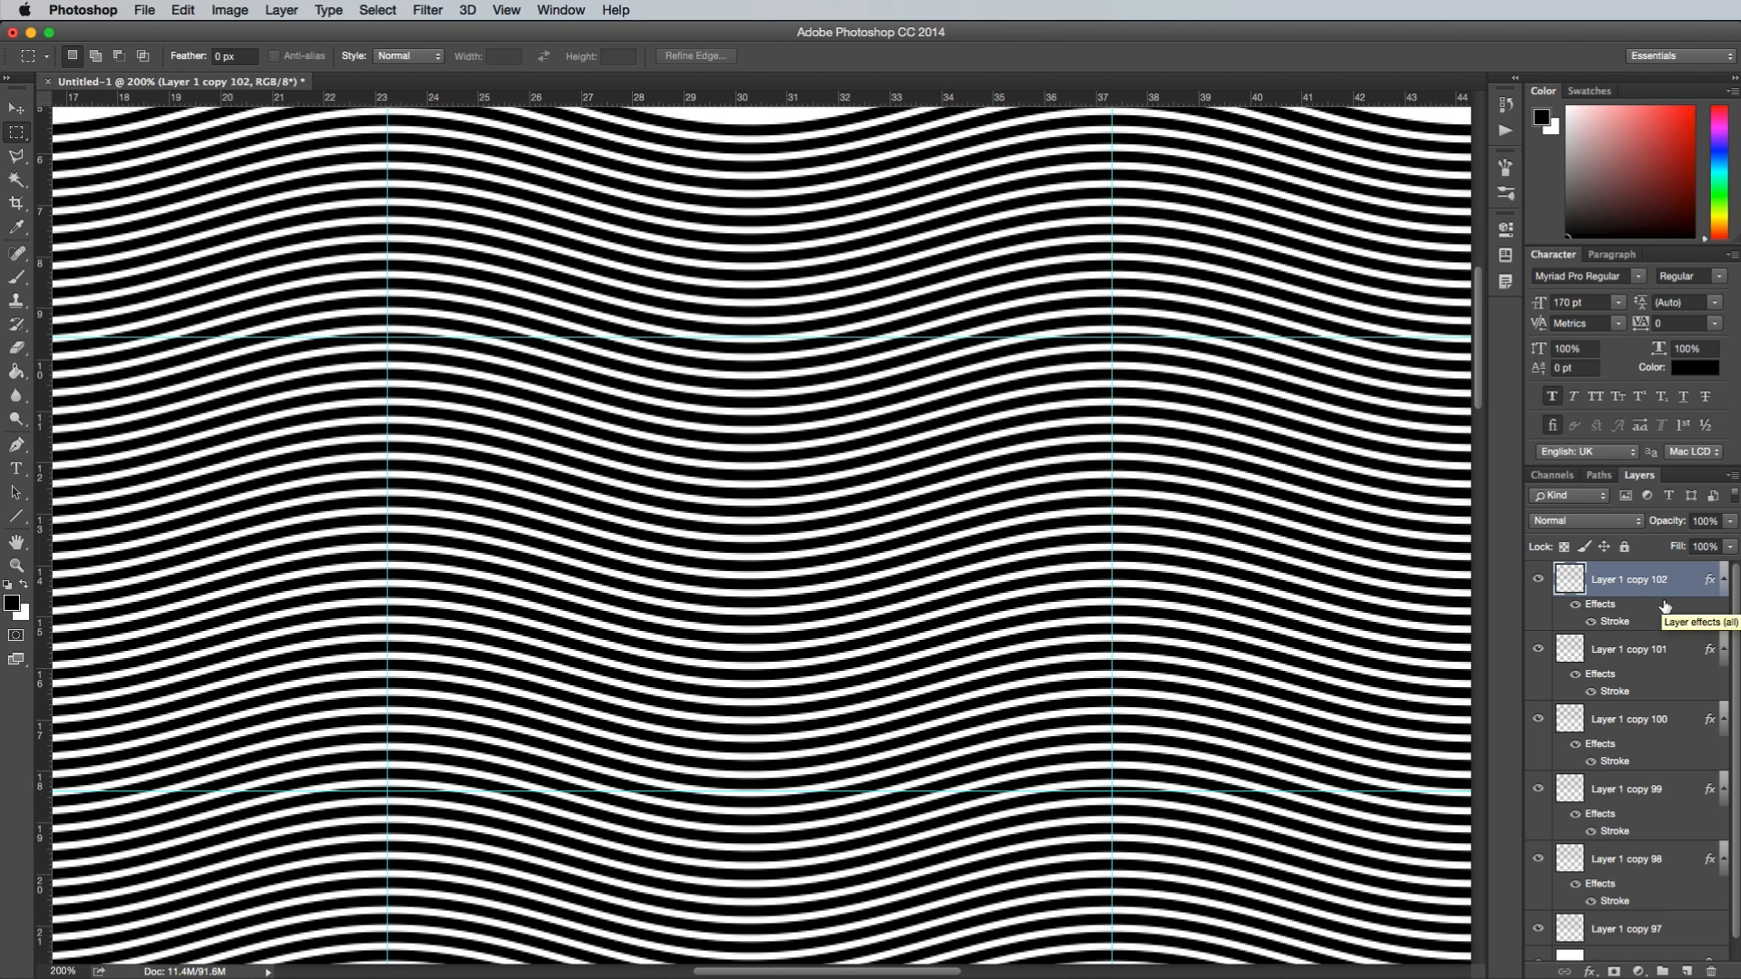
Select the five stroked wavy line layers and rasterize their layer styles
scroll(1647, 815, "down", 1)
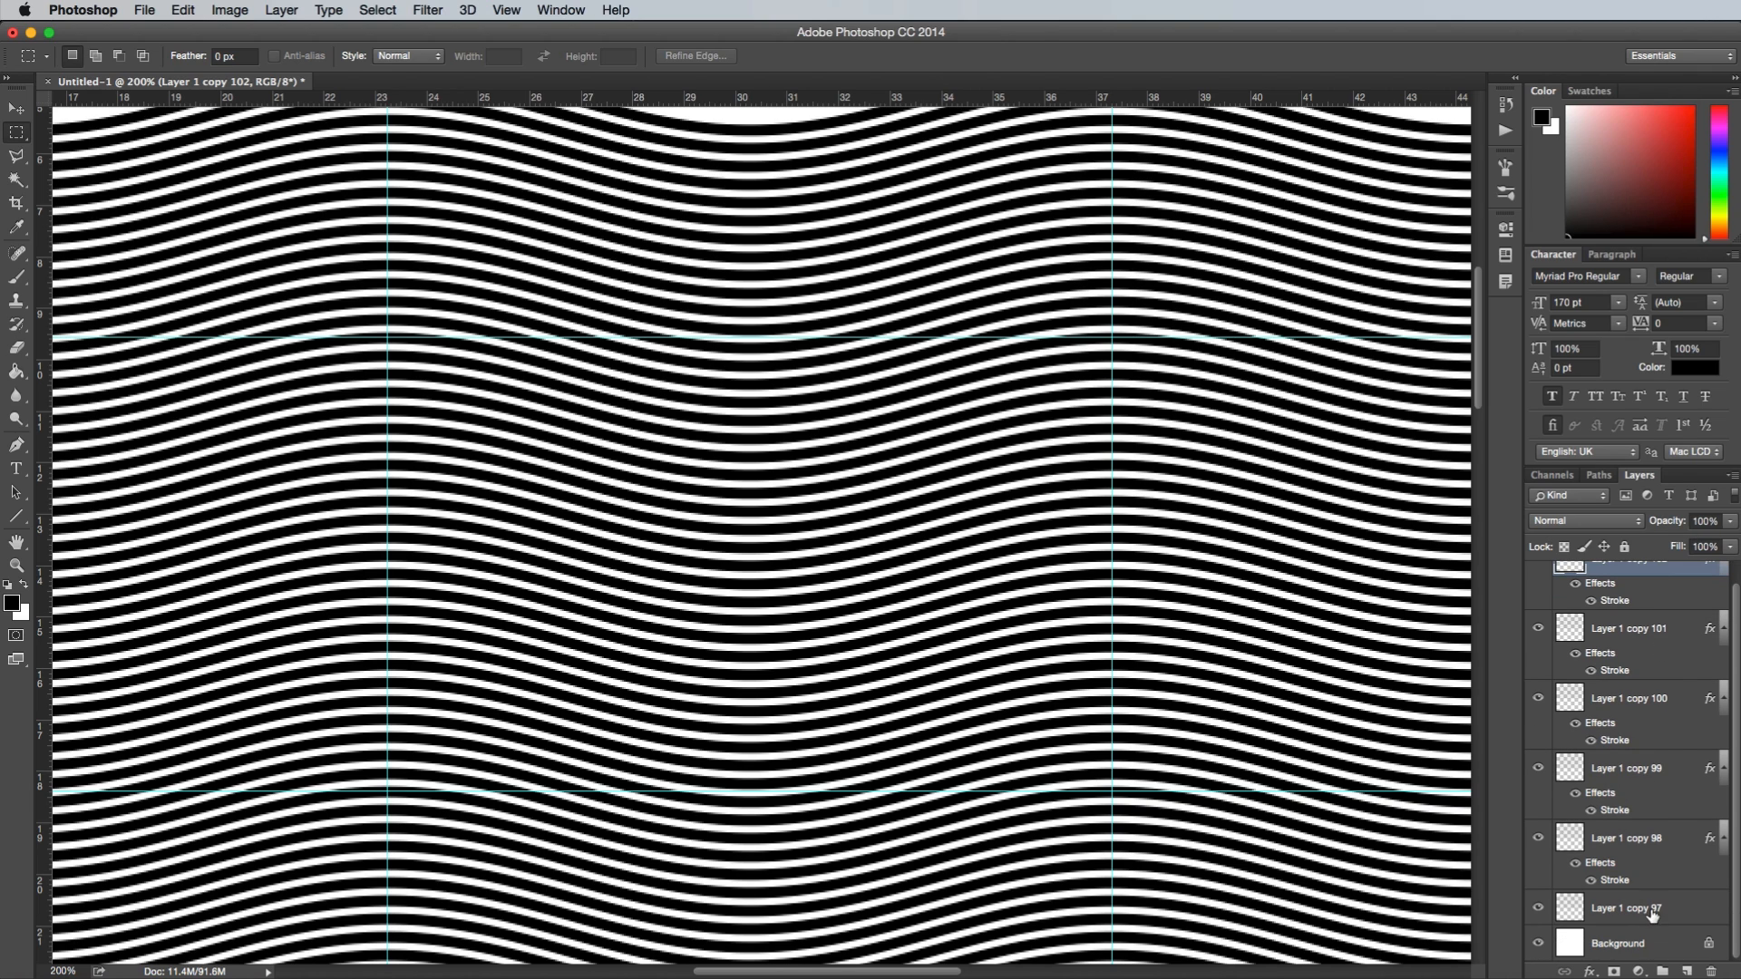
left_click(1681, 841, "shift")
right_click(1636, 689)
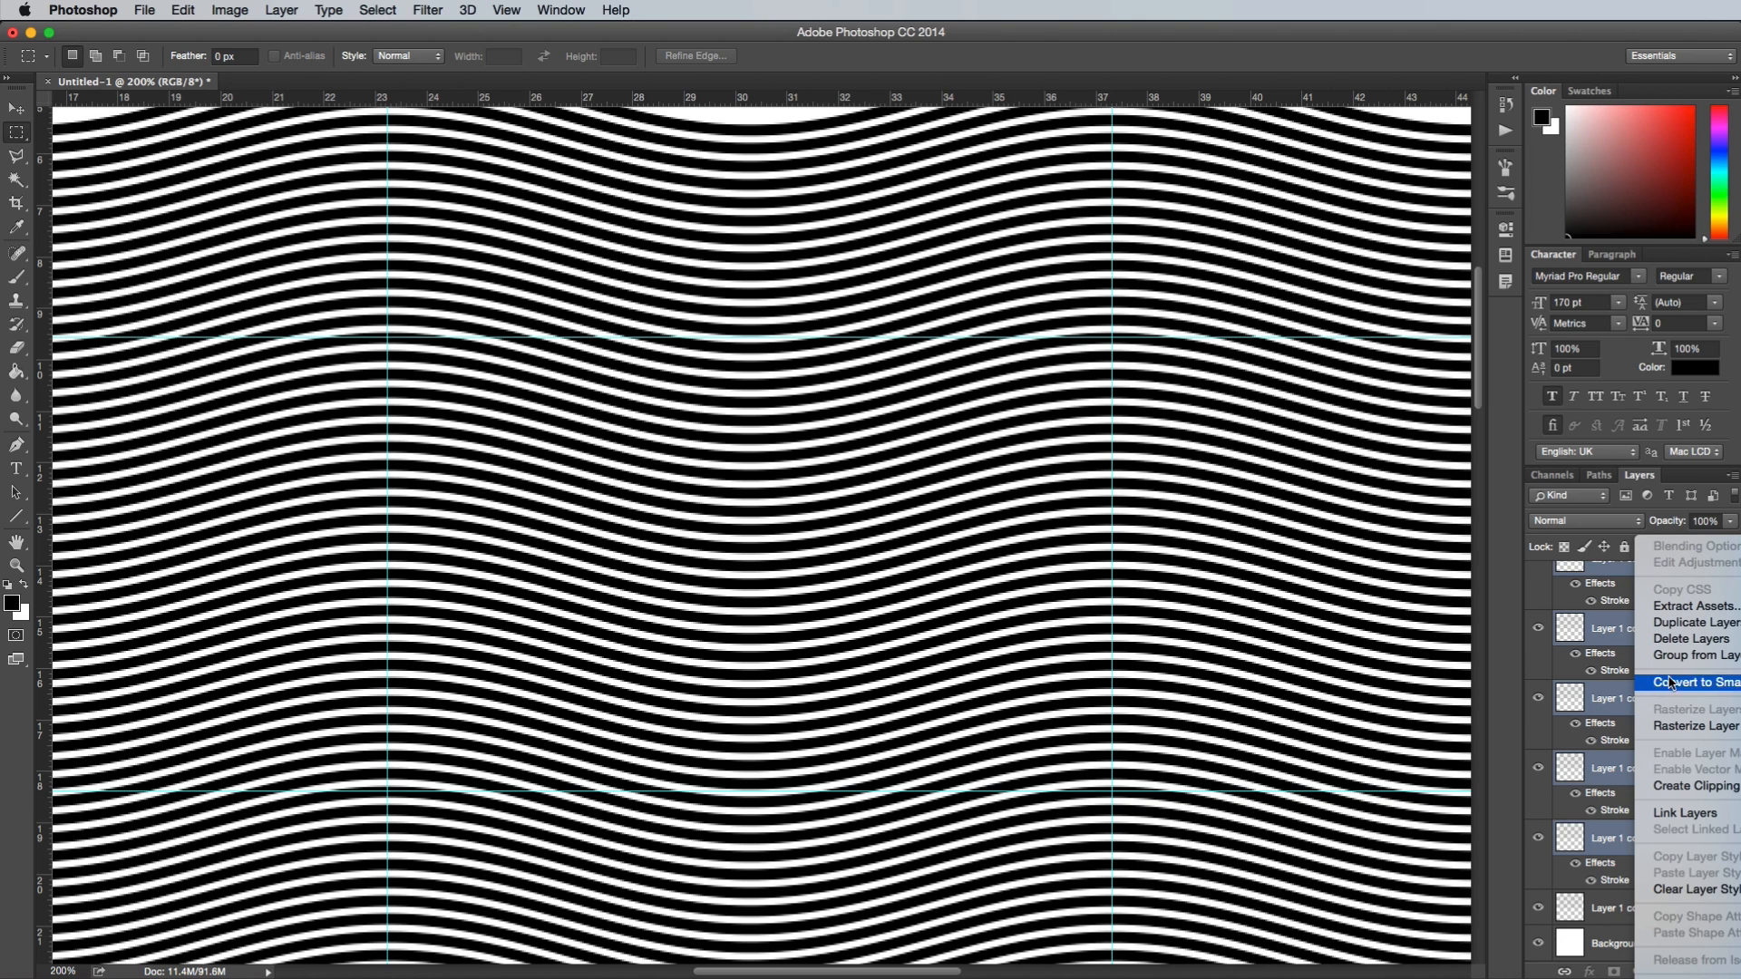
left_click(1712, 725)
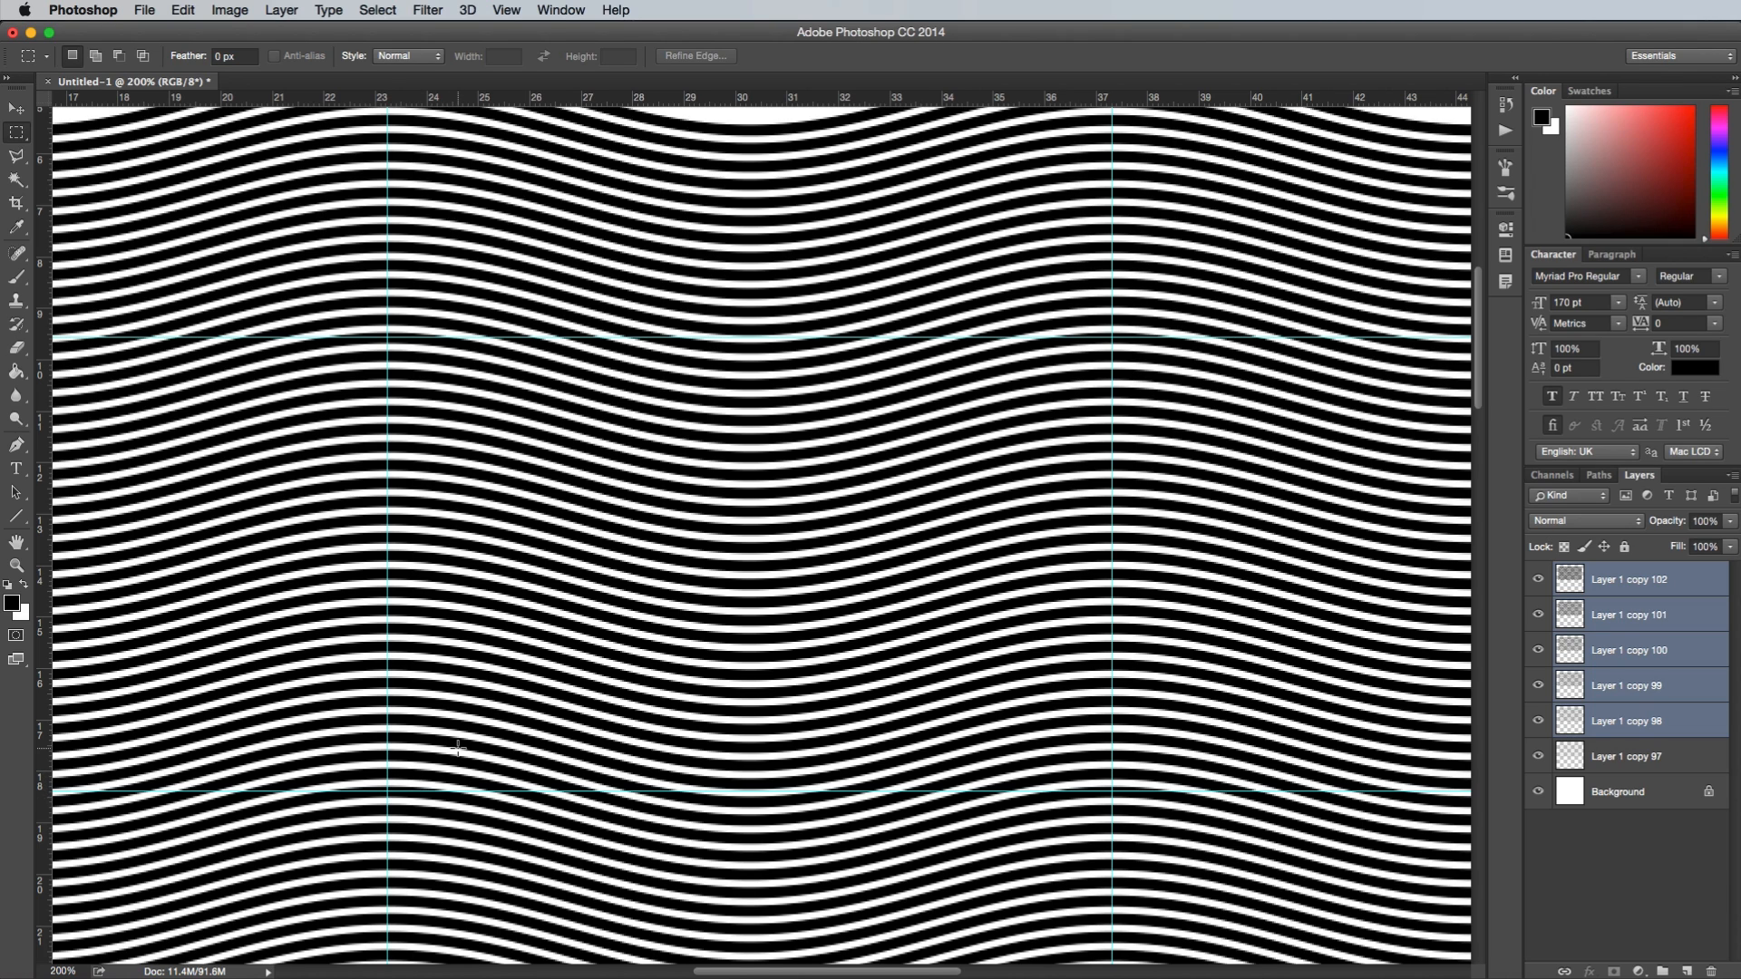
Crop the canvas to the rectangle enclosed by the four guides, about 14.08 by 8.82 cm, checking that its corners meet the guides
key("c")
left_click_drag(389, 337, 1117, 794)
key("super+equal")
key("super+equal")
key("super+equal")
key("super+equal")
scroll(1110, 792, "down", 5)
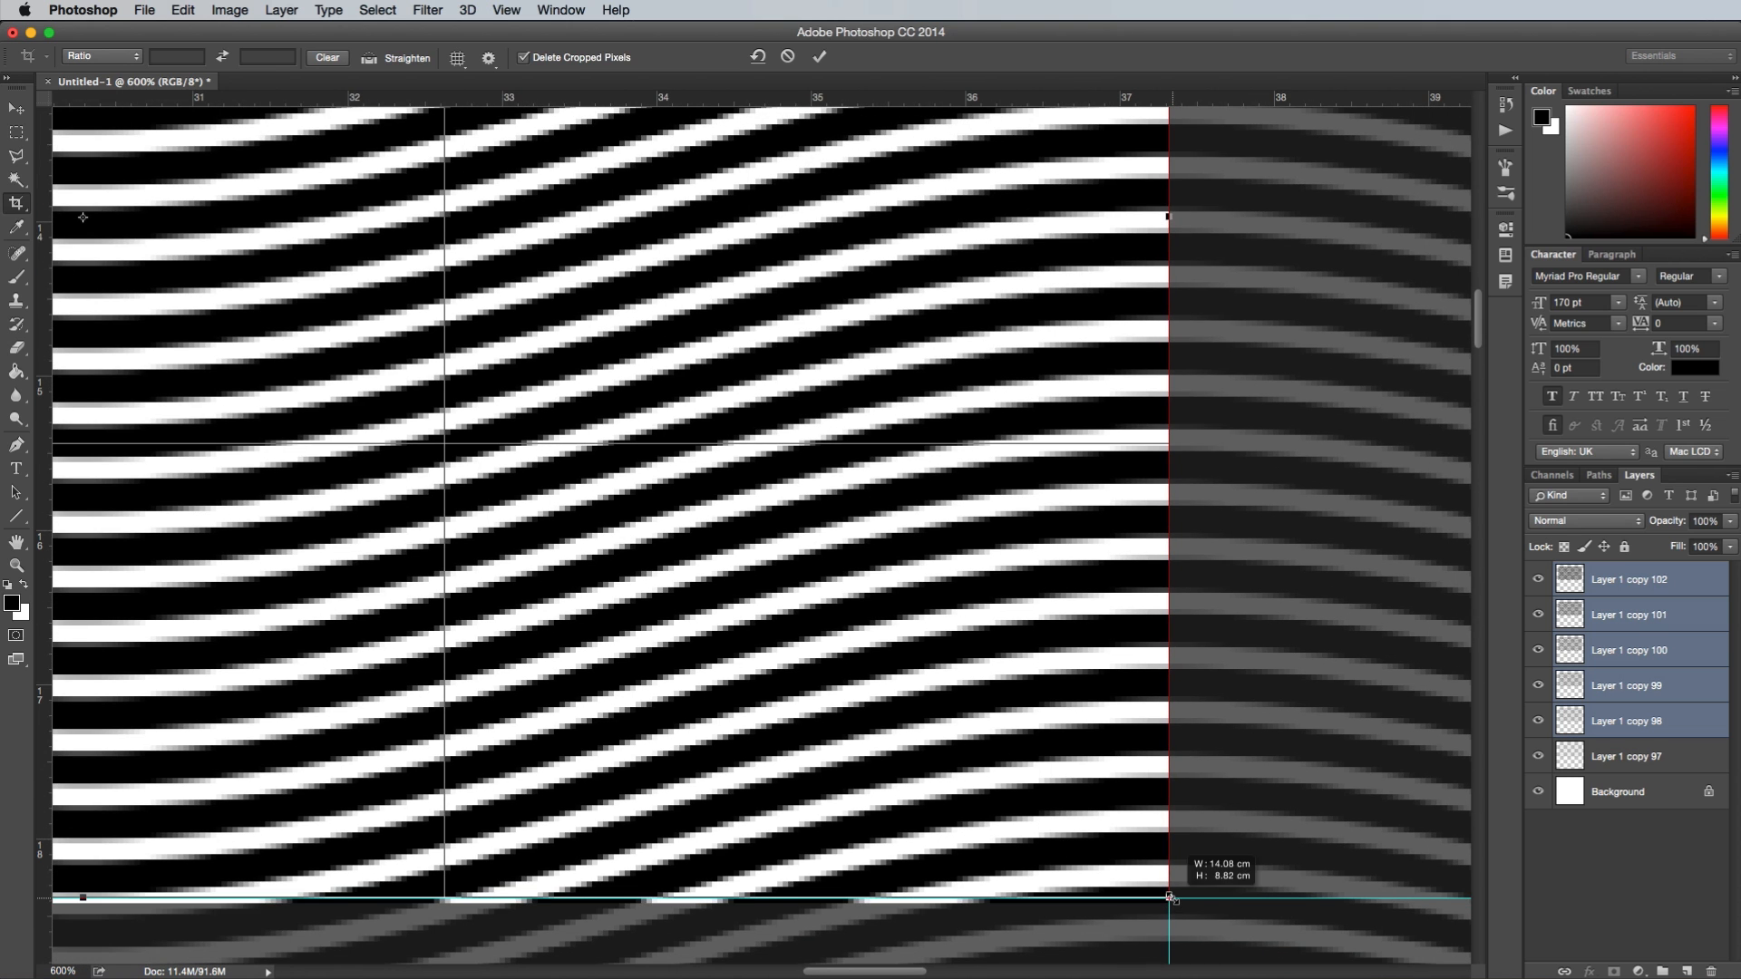
scroll(1029, 750, "left", 15)
scroll(1030, 750, "up", 10)
scroll(1030, 750, "down", 1)
scroll(1030, 749, "right", 1)
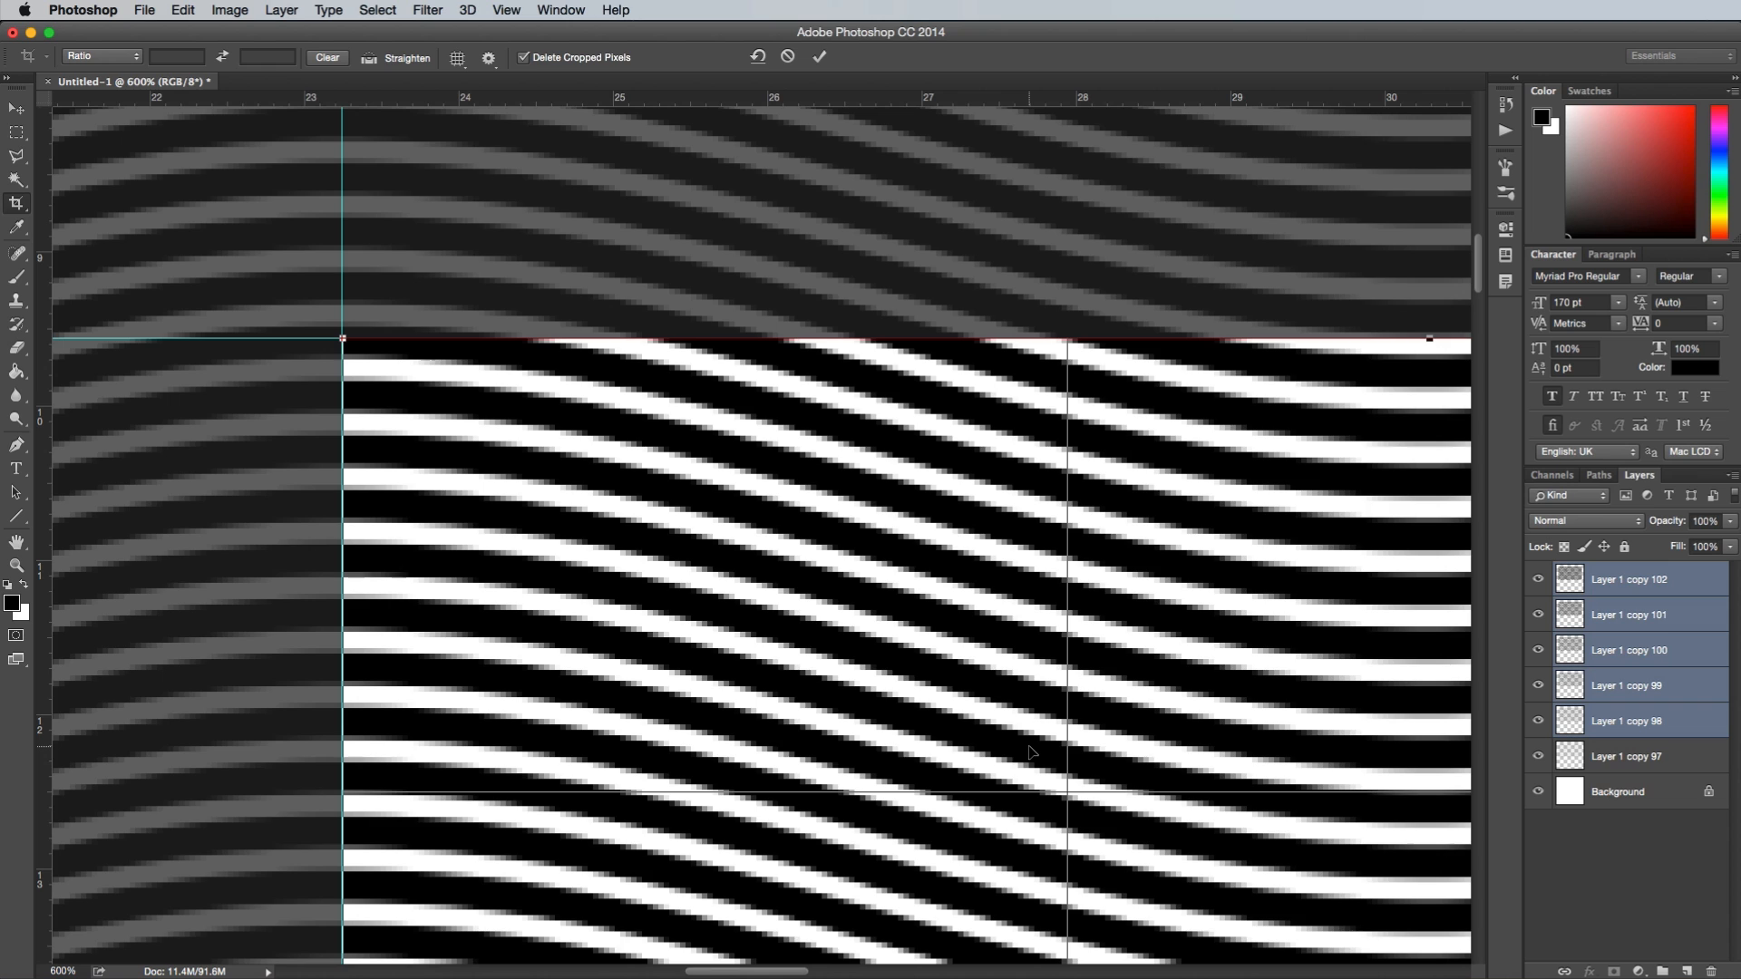
key("Return")
Turn off the visibility of every layer, from the topmost wavy line copy through the Background
key("super+minus")
key("super+minus")
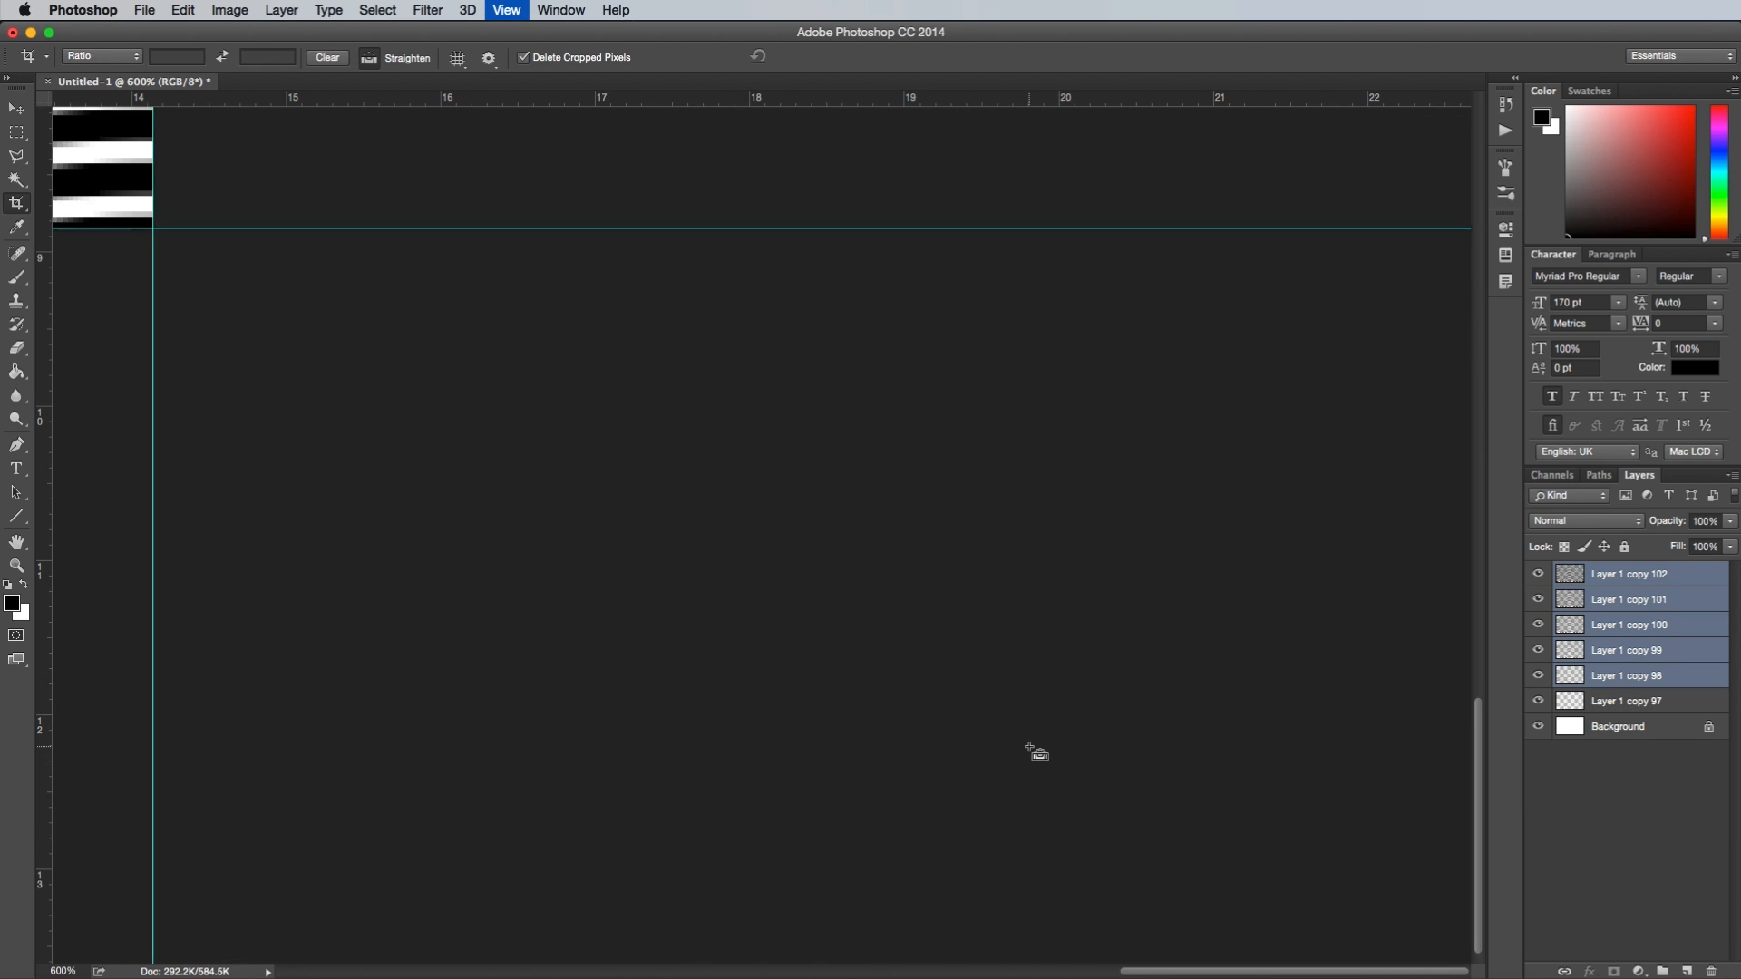
key("super+minus")
key("super+minus")
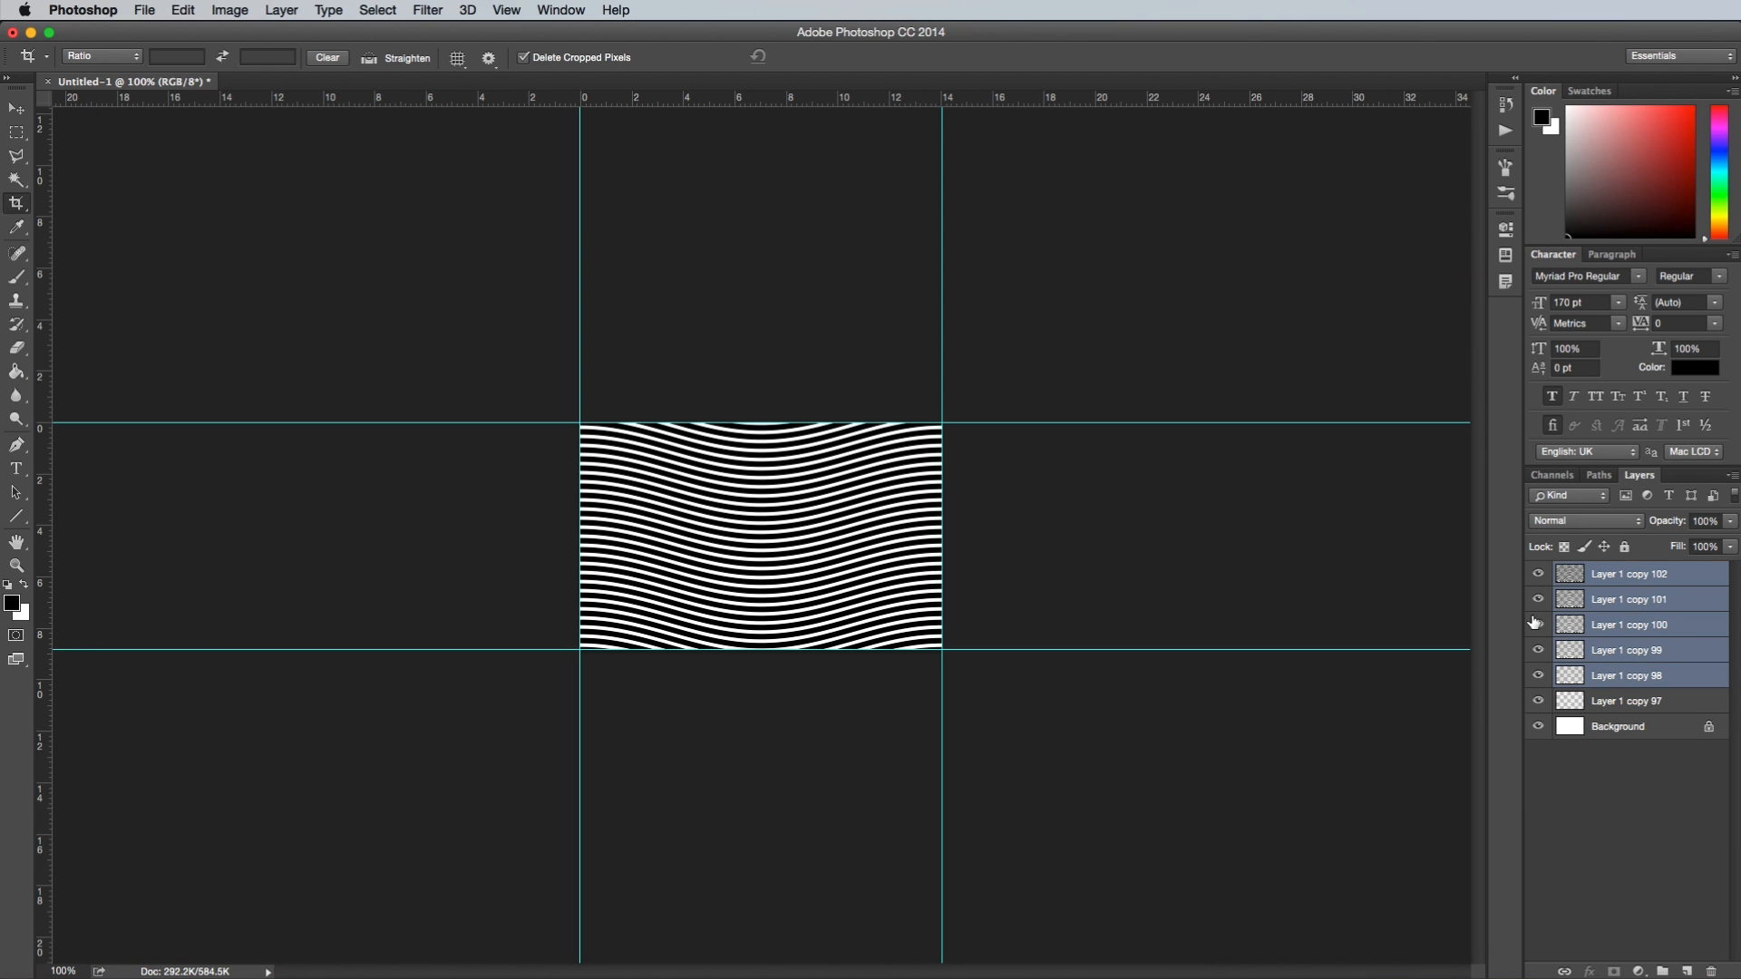
left_click_drag(1538, 581, 1541, 728)
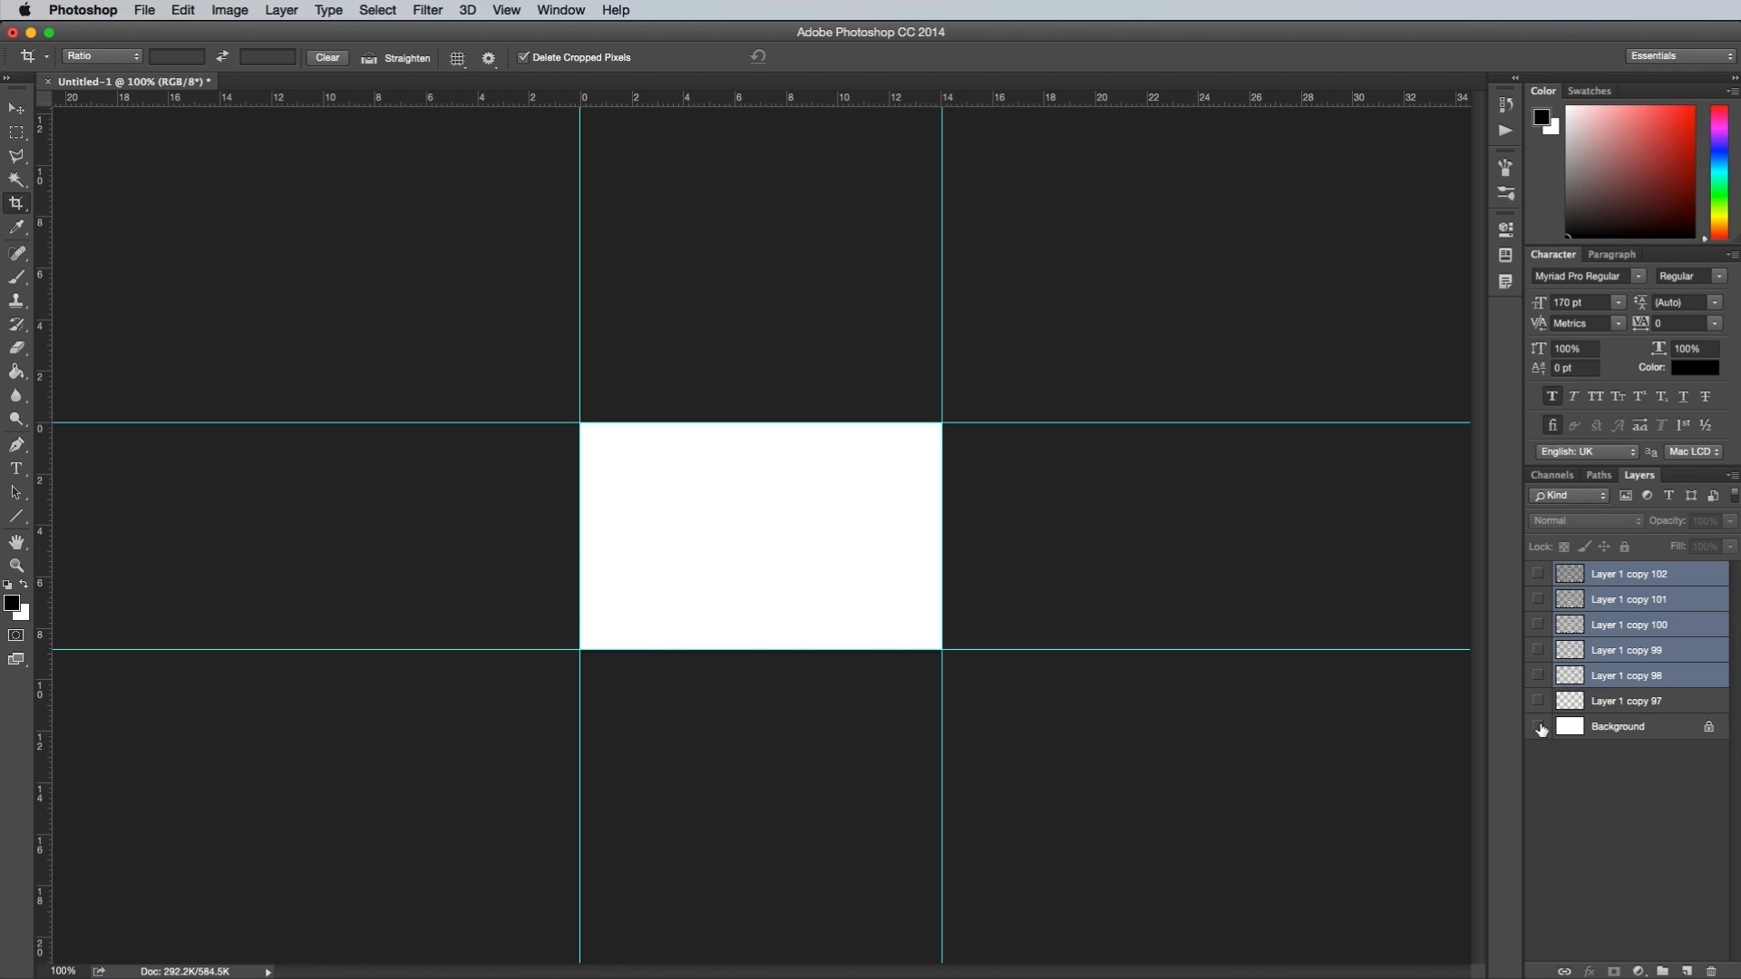
Show only the thinnest wavy line layer, Layer 1 copy 97, and define it as a pattern named "Screen Pattern 1"
left_click(1539, 701)
key("super+plus")
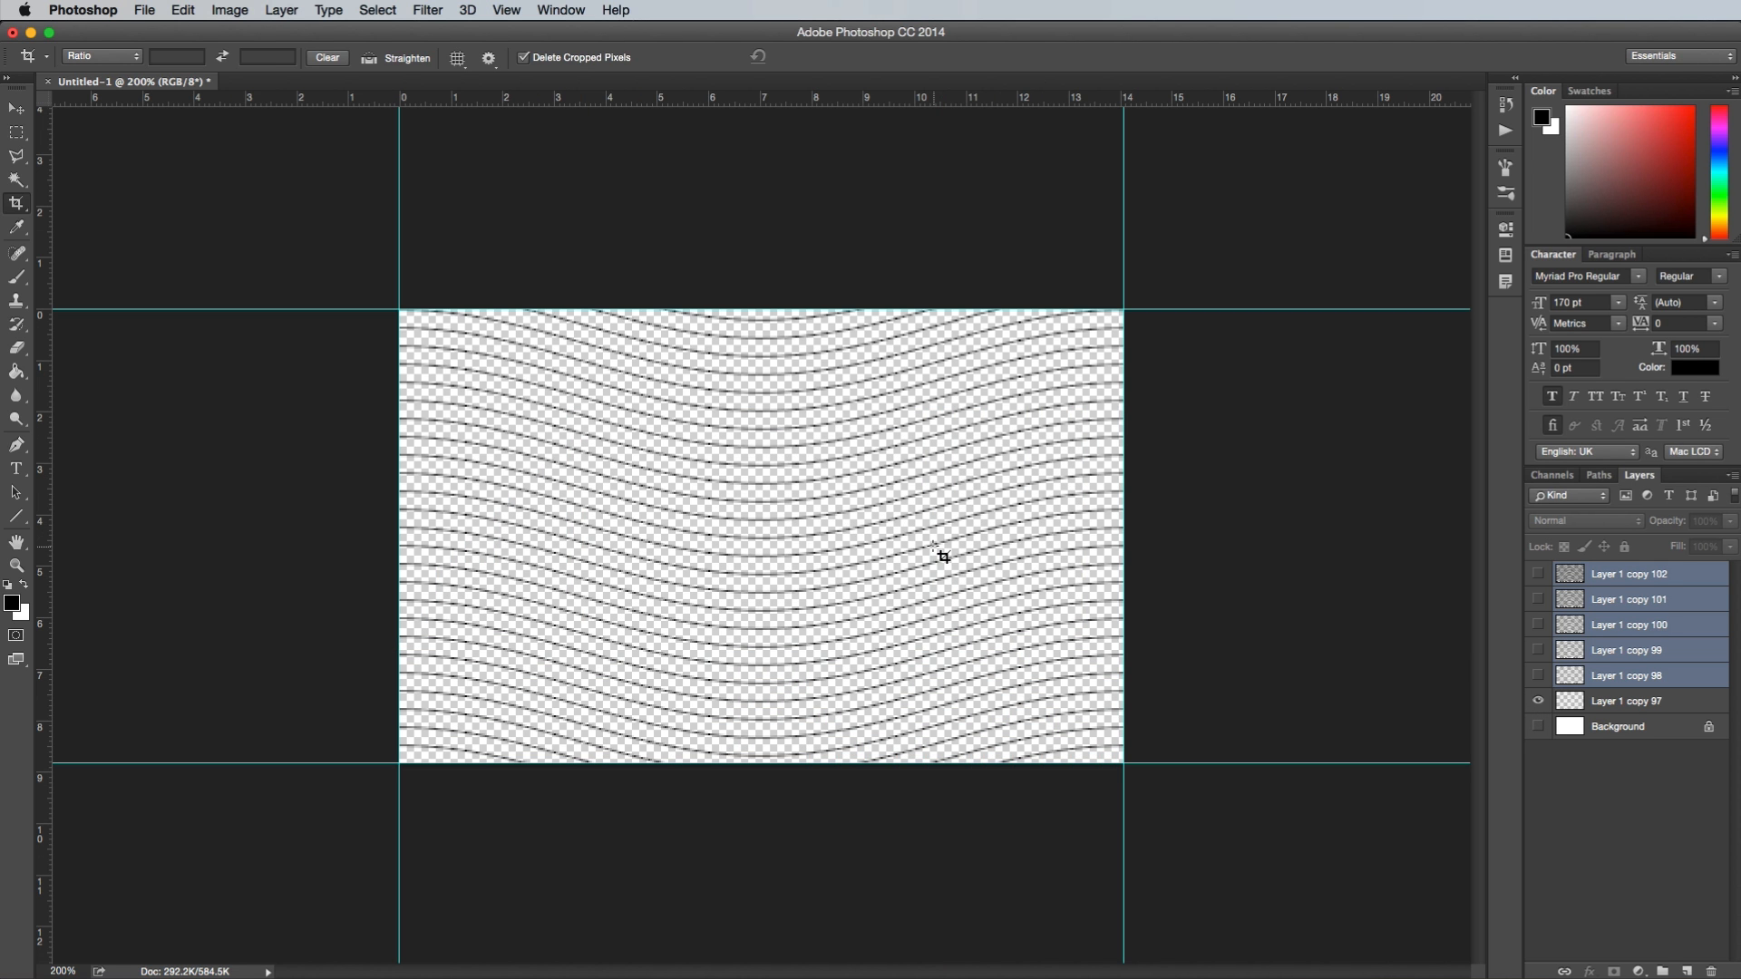
left_click(178, 10)
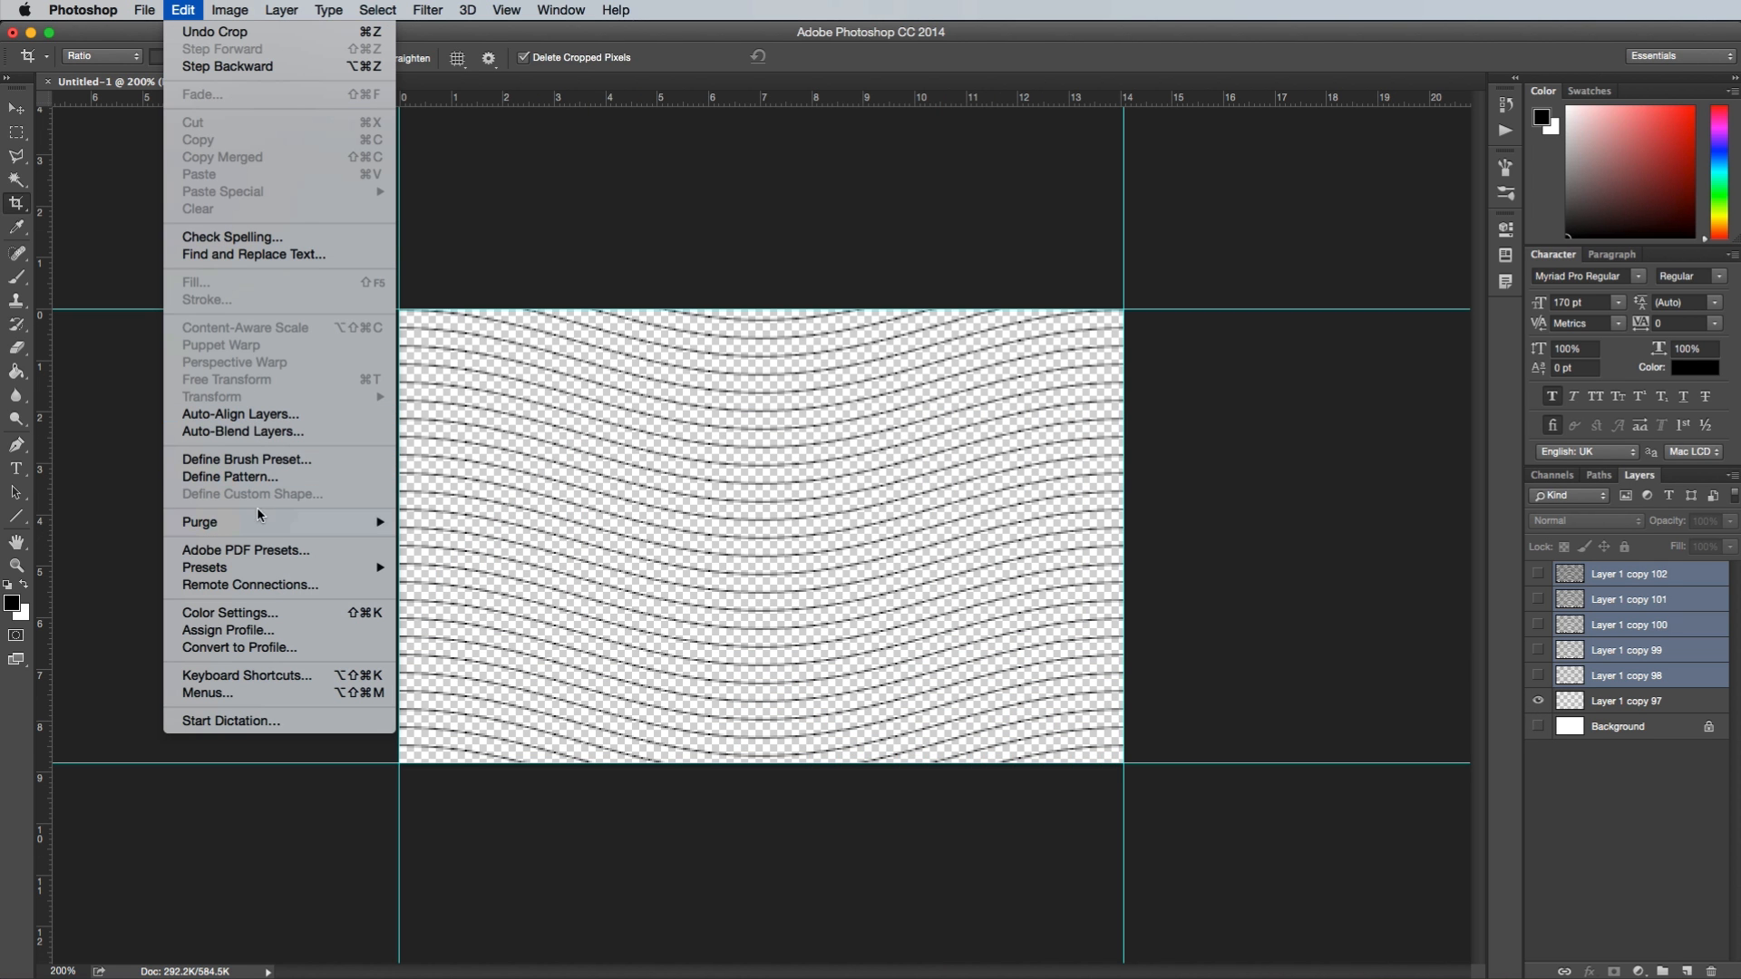
left_click(262, 477)
type("Screen Pattern 1")
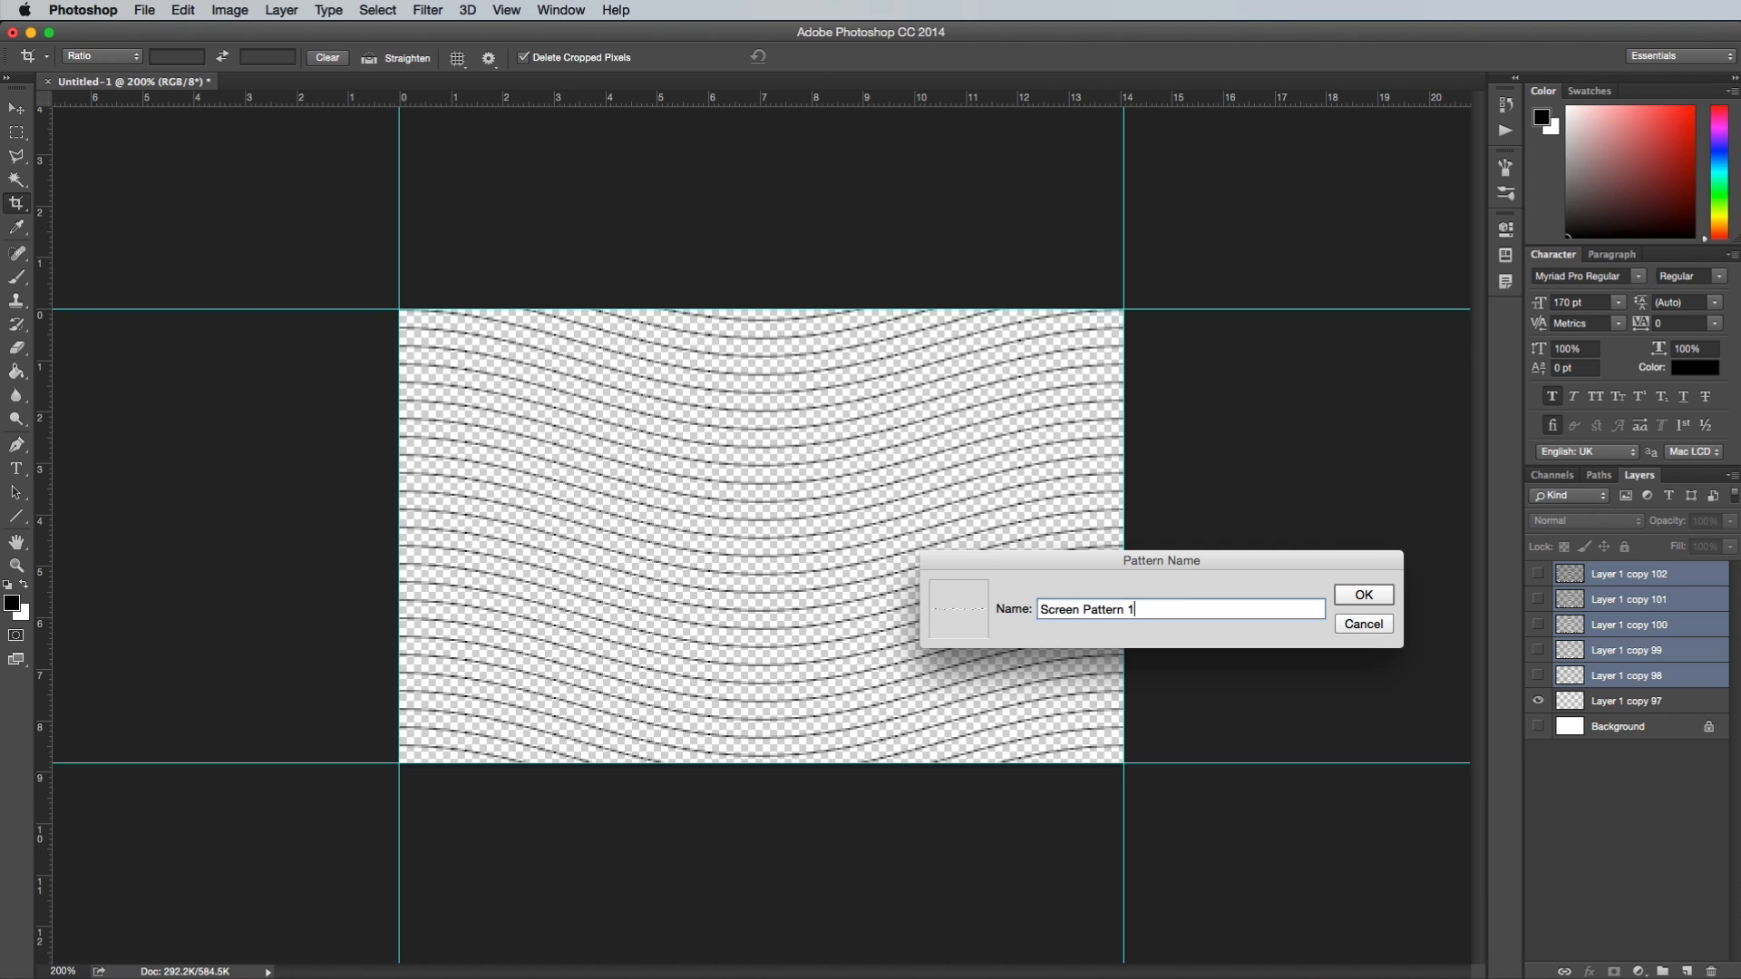
key("Return")
Show only Layer 1 copy 98 instead and define it as a pattern named "Screen Pattern 2"
left_click(1539, 702)
left_click(1538, 676)
left_click(184, 11)
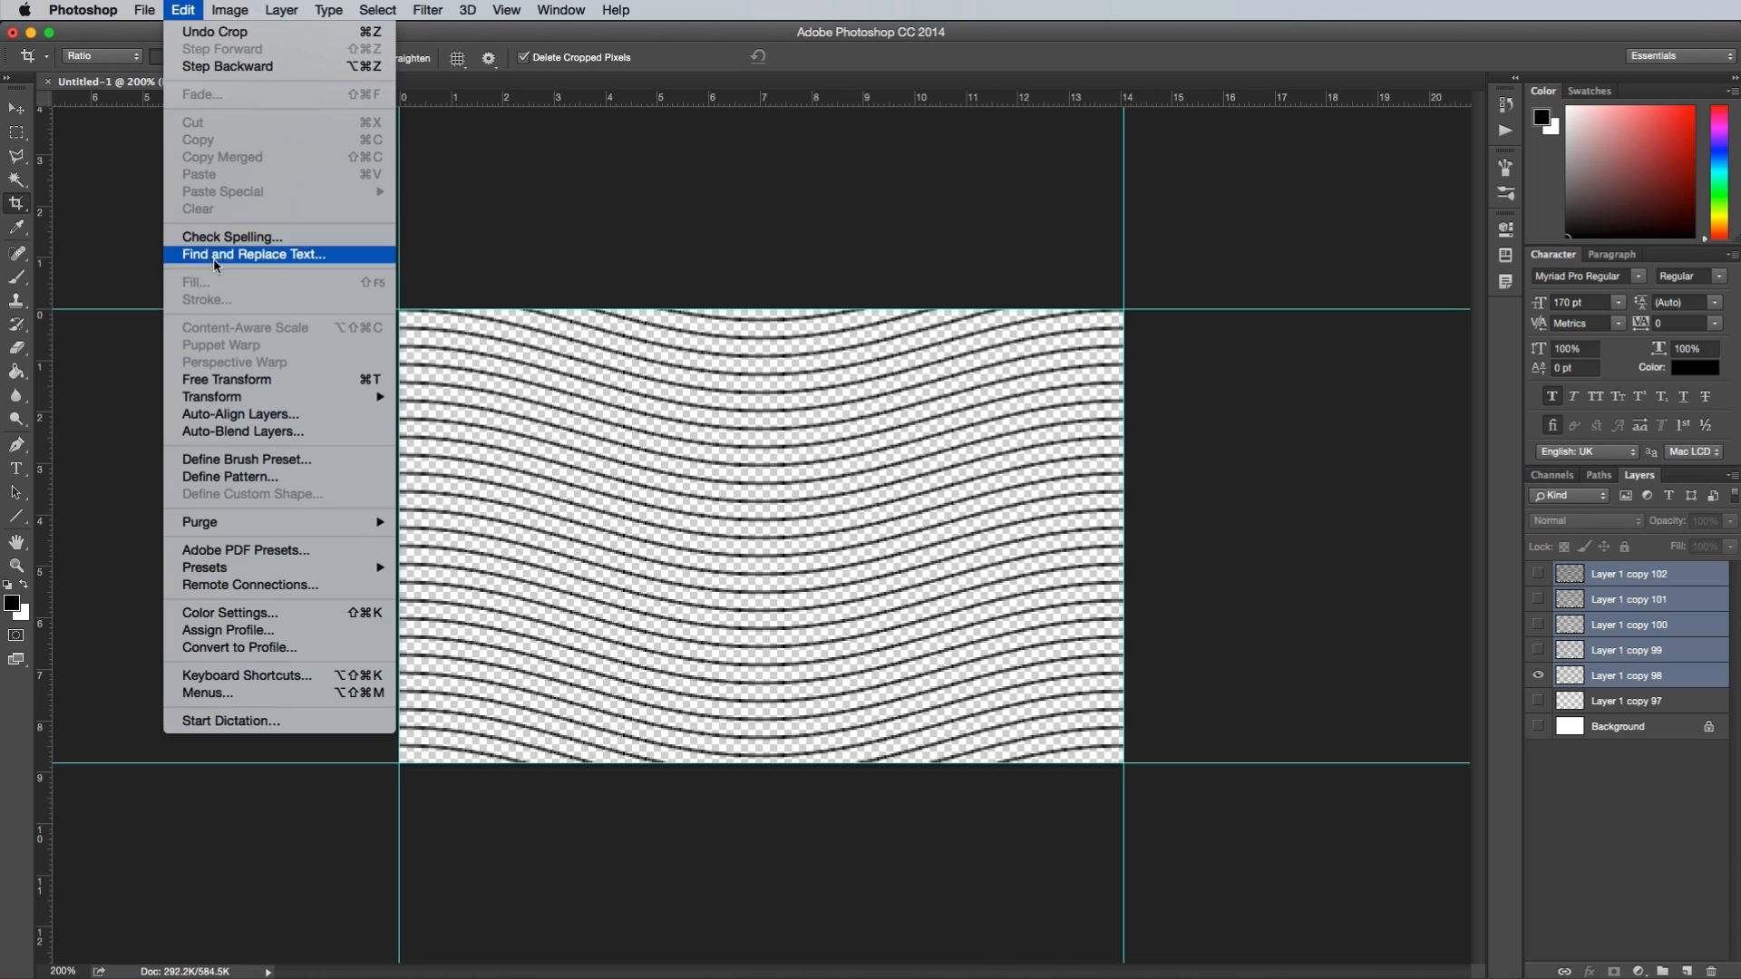
left_click(255, 478)
type("Screen Pattern 2")
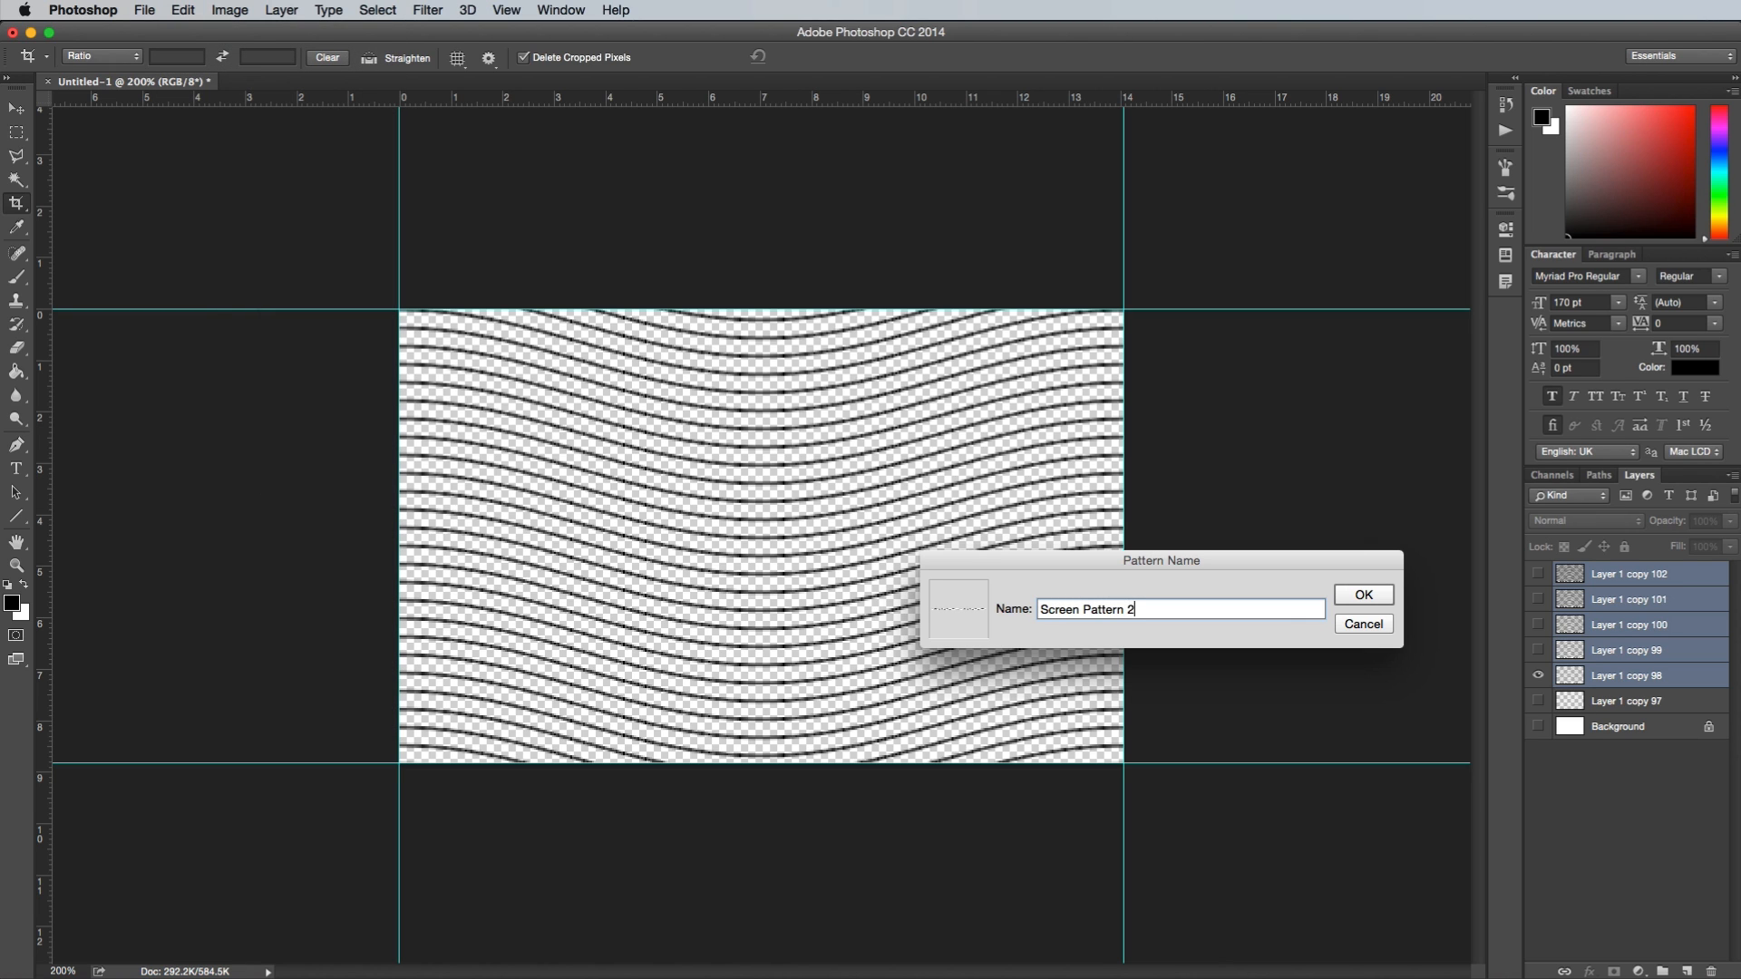
key("Return")
Show only Layer 1 copy 99 instead and define it as a pattern named "Screen Pattern 3"
left_click(1537, 676)
left_click(1537, 650)
left_click(184, 10)
left_click(255, 473)
type("Screen Pattern")
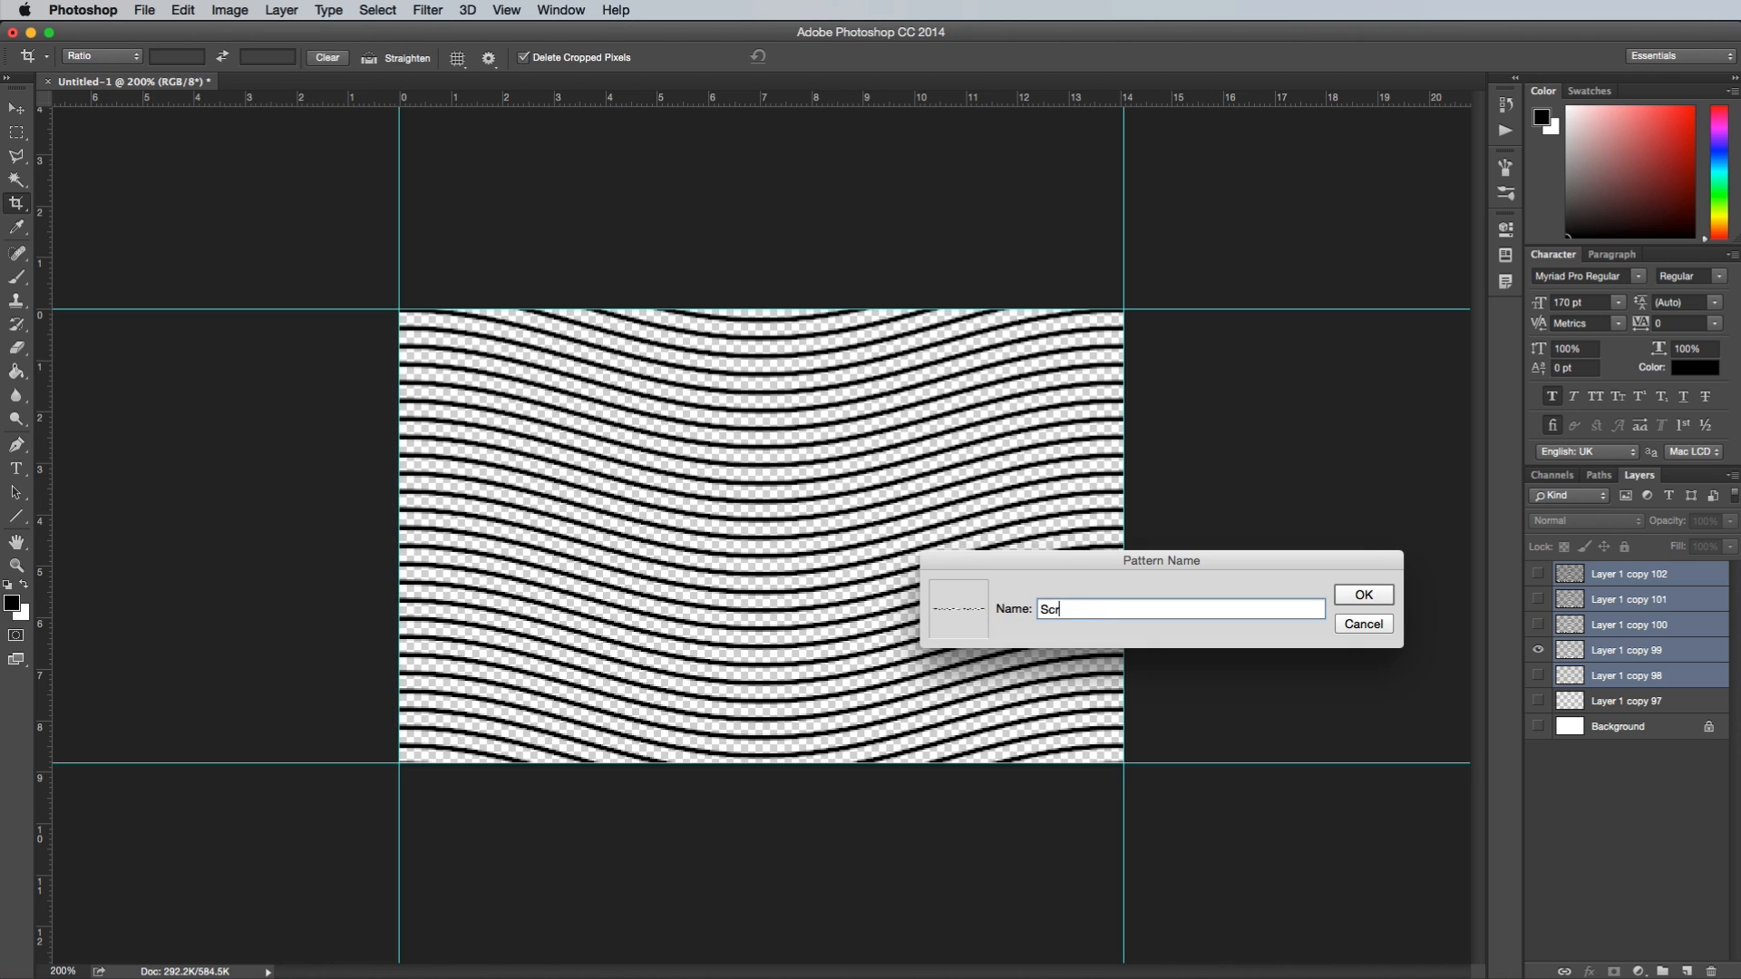
key("Return")
Show only Layer 1 copy 100 instead and define it as a pattern named "Screen Pattern 4"
left_click(1538, 625)
left_click(1537, 650)
left_click(184, 10)
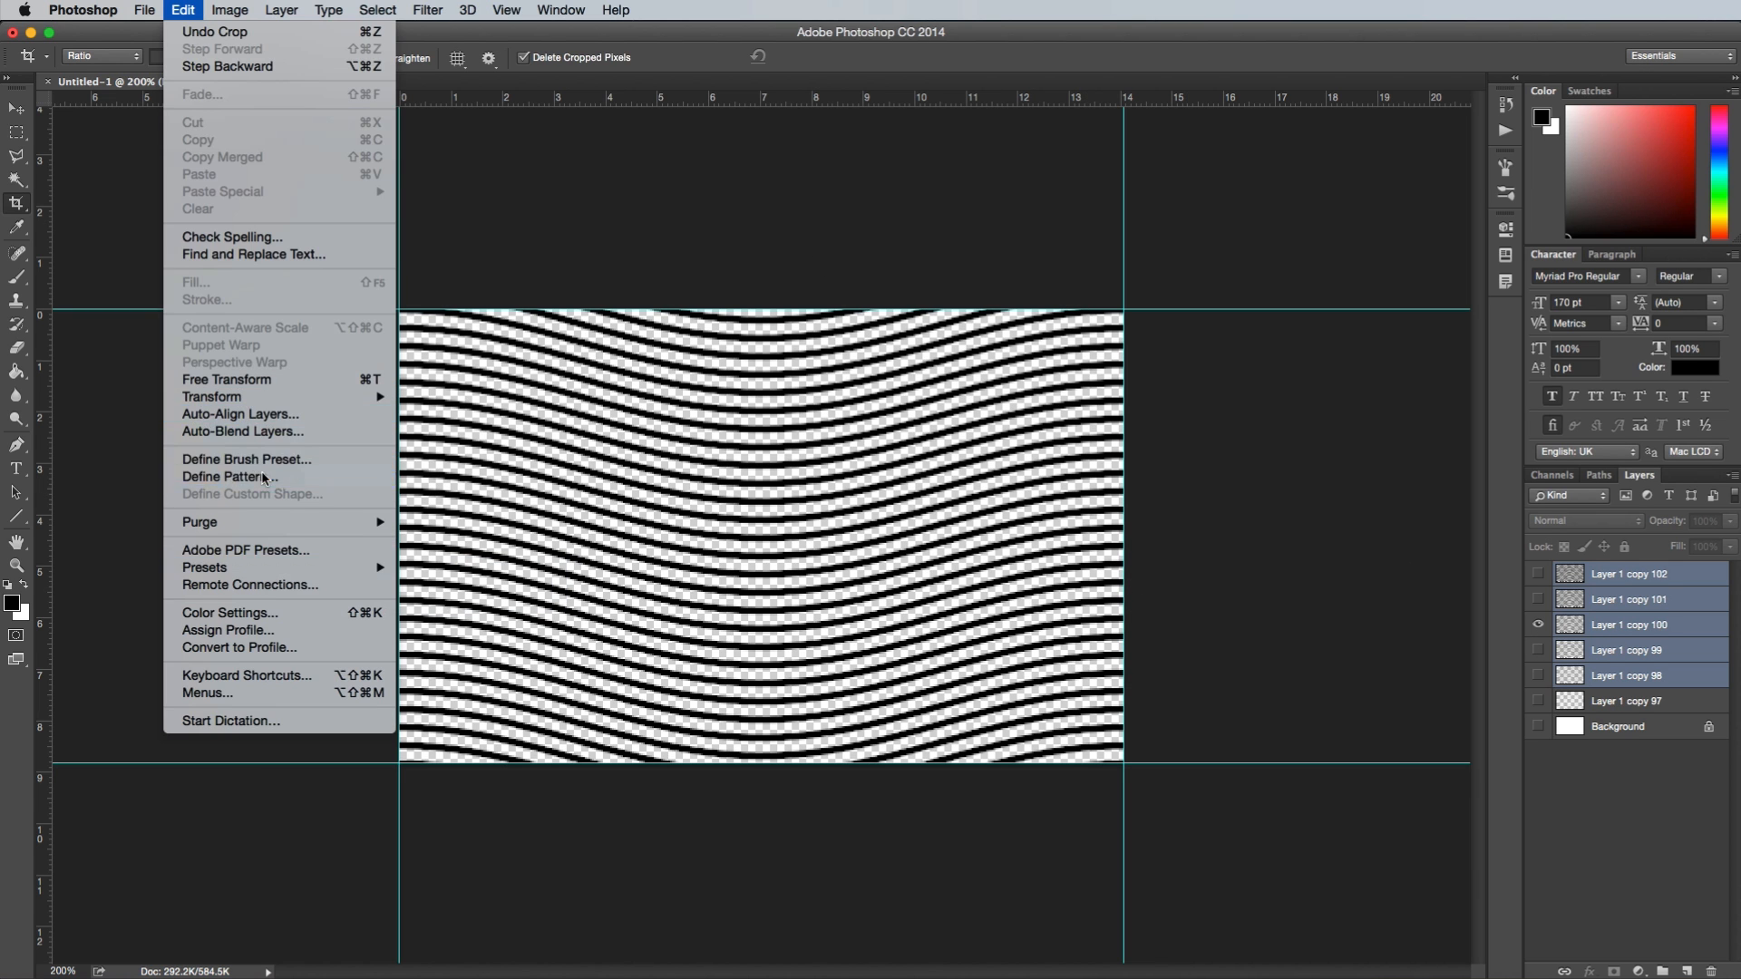
left_click(255, 475)
type("Screen Pattern")
key("Return")
Show only Layer 1 copy 101 instead and define it as a pattern named "Screen Pattern 5"
left_click(1538, 625)
left_click(1537, 600)
left_click(184, 11)
left_click(254, 477)
type("Screen Pattern")
key("Return")
Show only the thickest wavy line layer, Layer 1 copy 102, and define it as a pattern named "Screen Pattern 6"
left_click(1537, 599)
left_click(1538, 574)
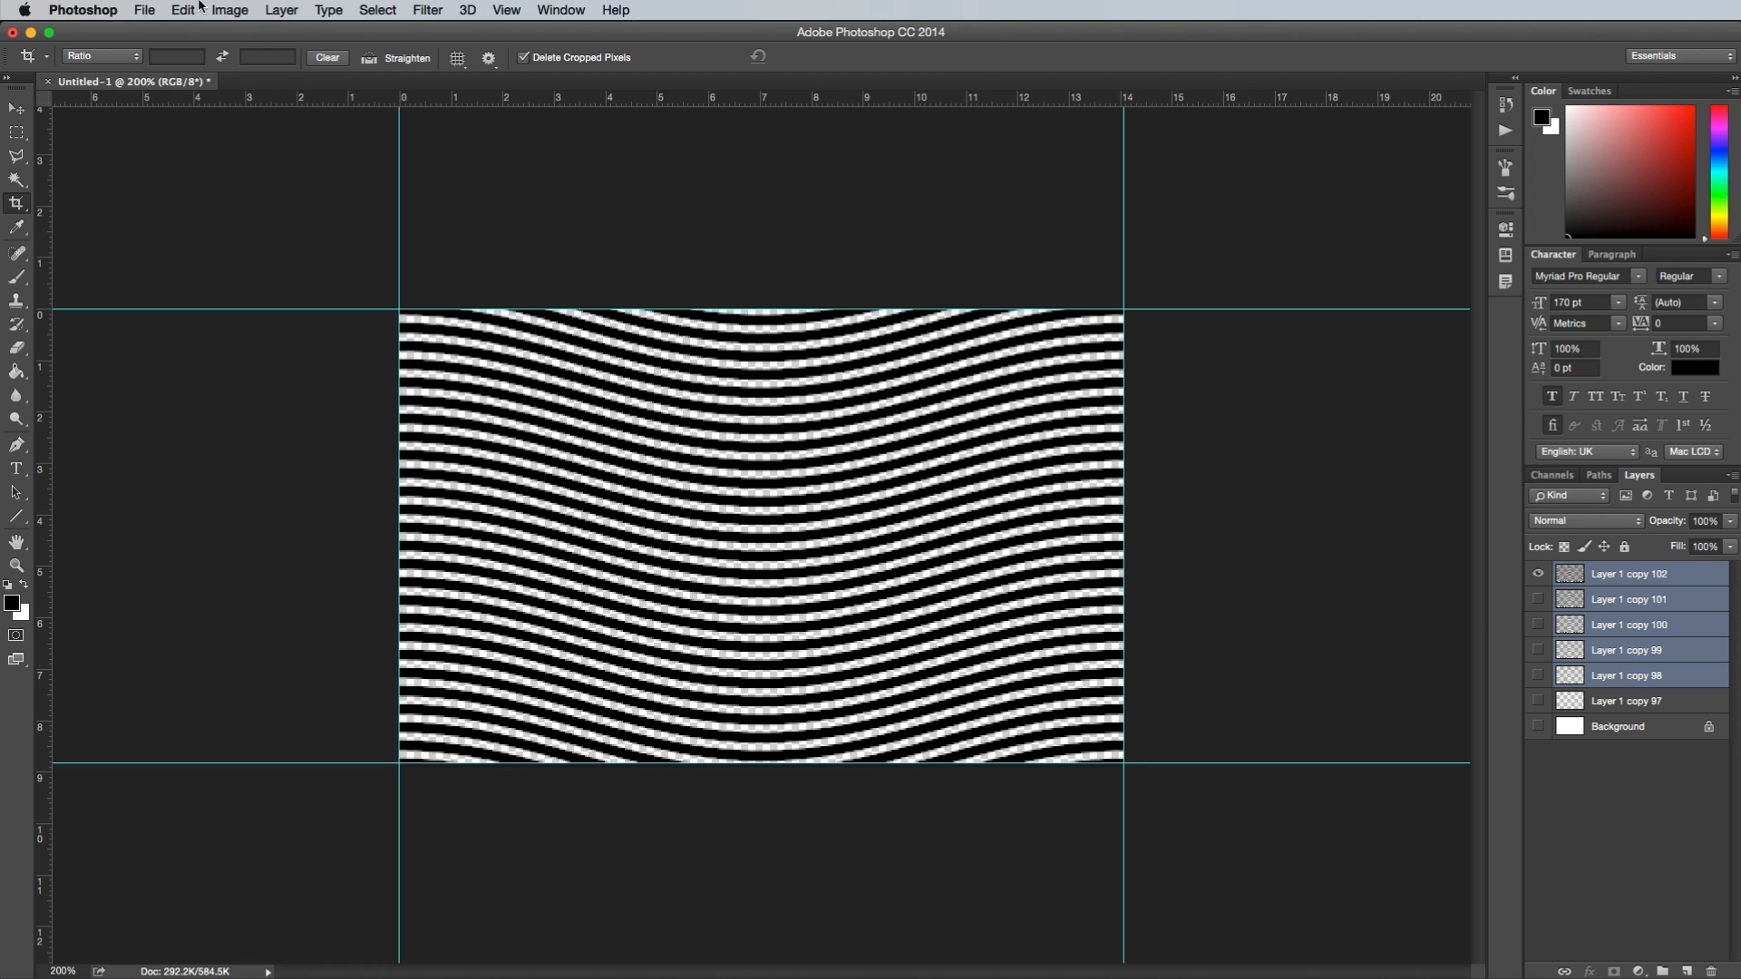
left_click(184, 11)
left_click(241, 477)
type("Screen Pattern")
key("Return")
Create a new 3000 by 3000 pixel document at 72 pixels per inch with a white background
key("super+n")
key("Tab")
type("3000")
key("Tab")
type("3000")
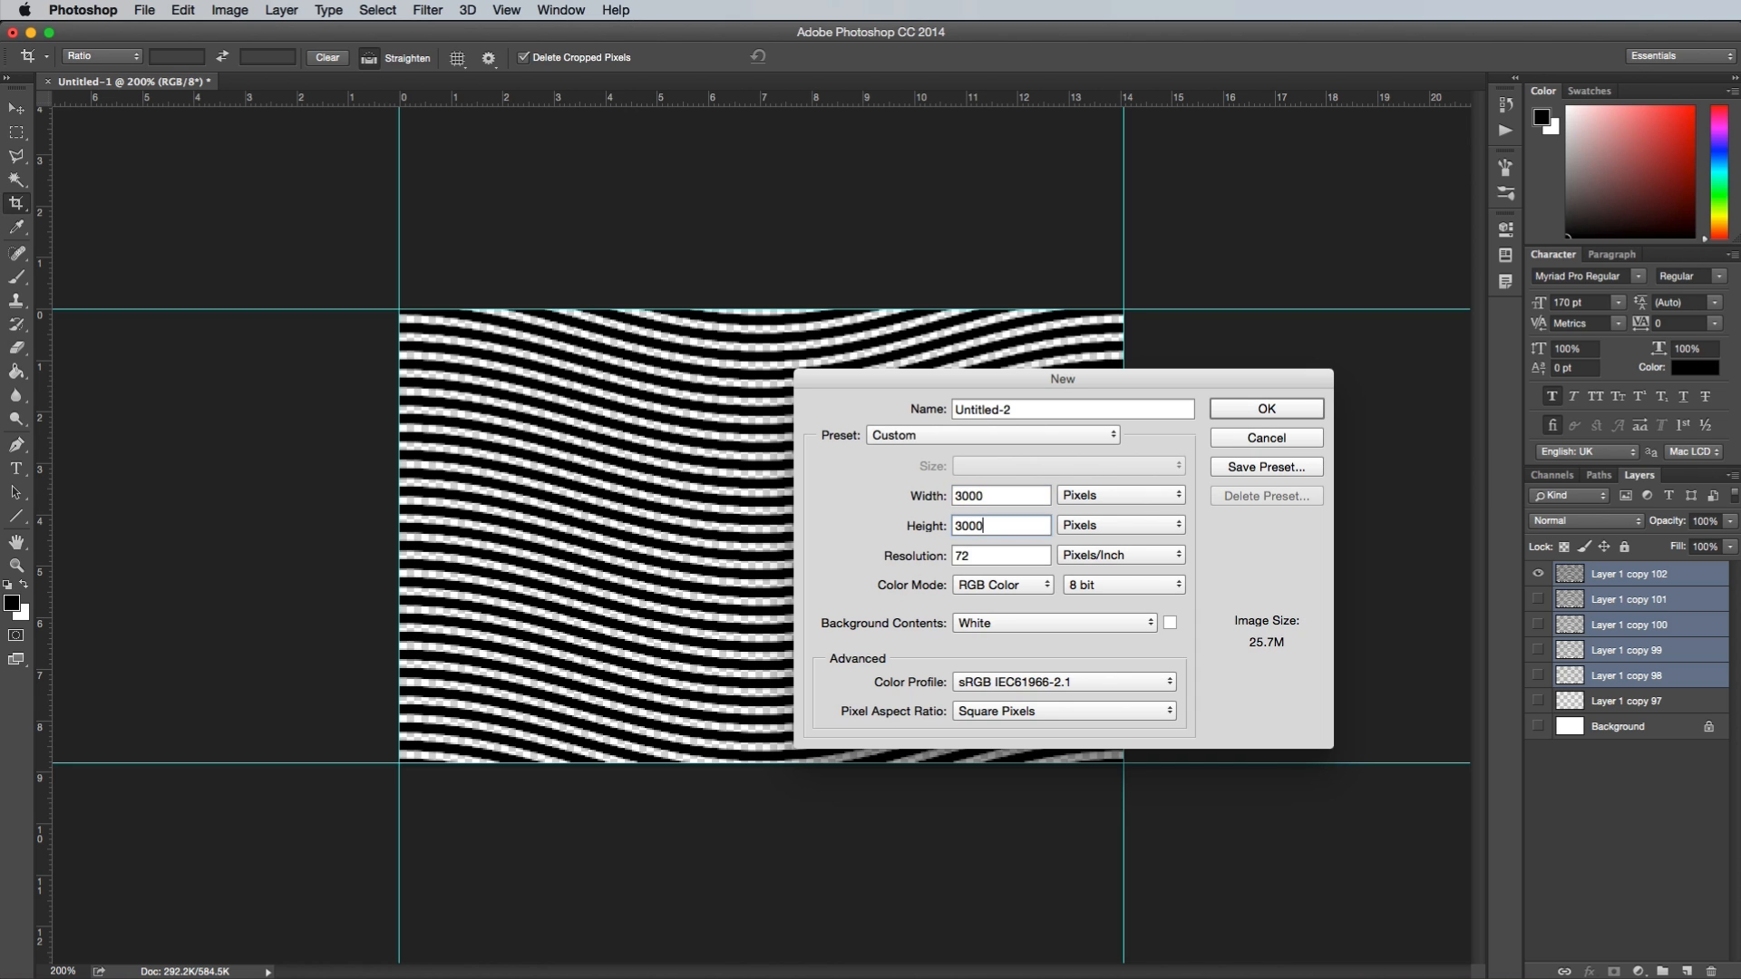
key("Return")
Fill the blank canvas with Screen Pattern 4 using the Paint Bucket tool with Pattern as its fill source
left_click(16, 370)
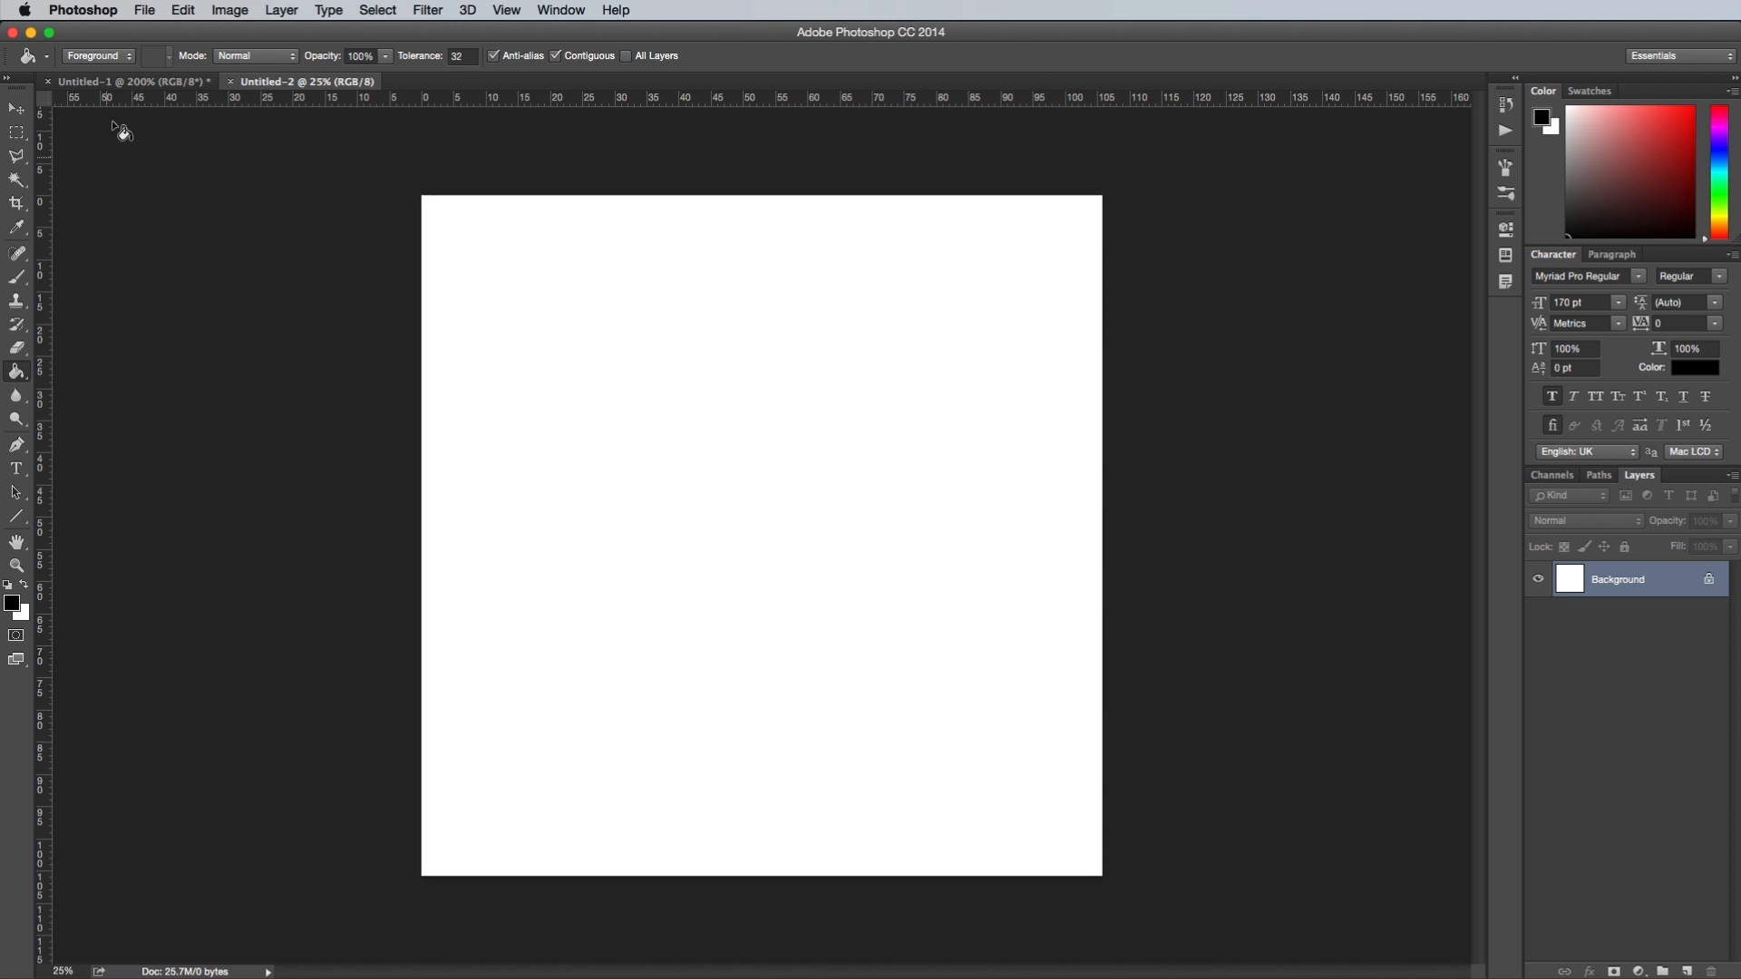
left_click(109, 58)
left_click(87, 69)
left_click(155, 57)
scroll(163, 283, "down", 2)
scroll(164, 283, "down", 1)
left_click(171, 265)
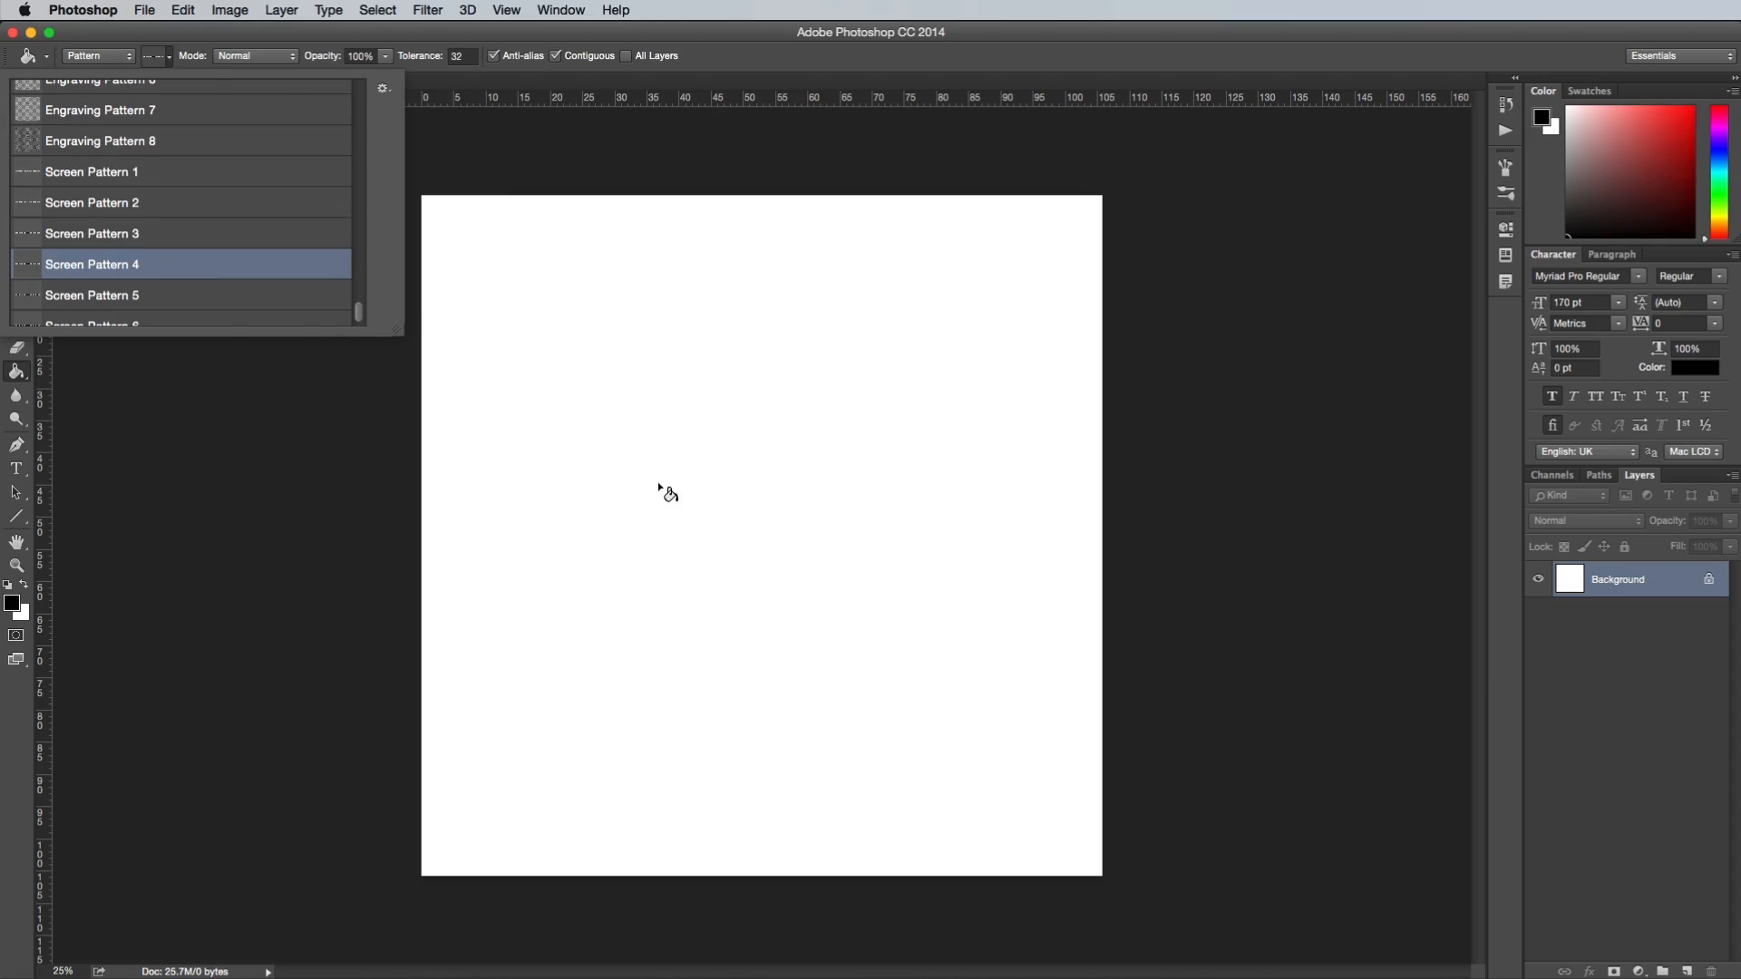
left_click(654, 487)
left_click(654, 487)
Examine how the wavy line pattern tiles across the canvas at 200%, and close the test document without saving
key("super+plus")
key("super+plus")
key("super+plus")
key("super+plus")
key("super+plus")
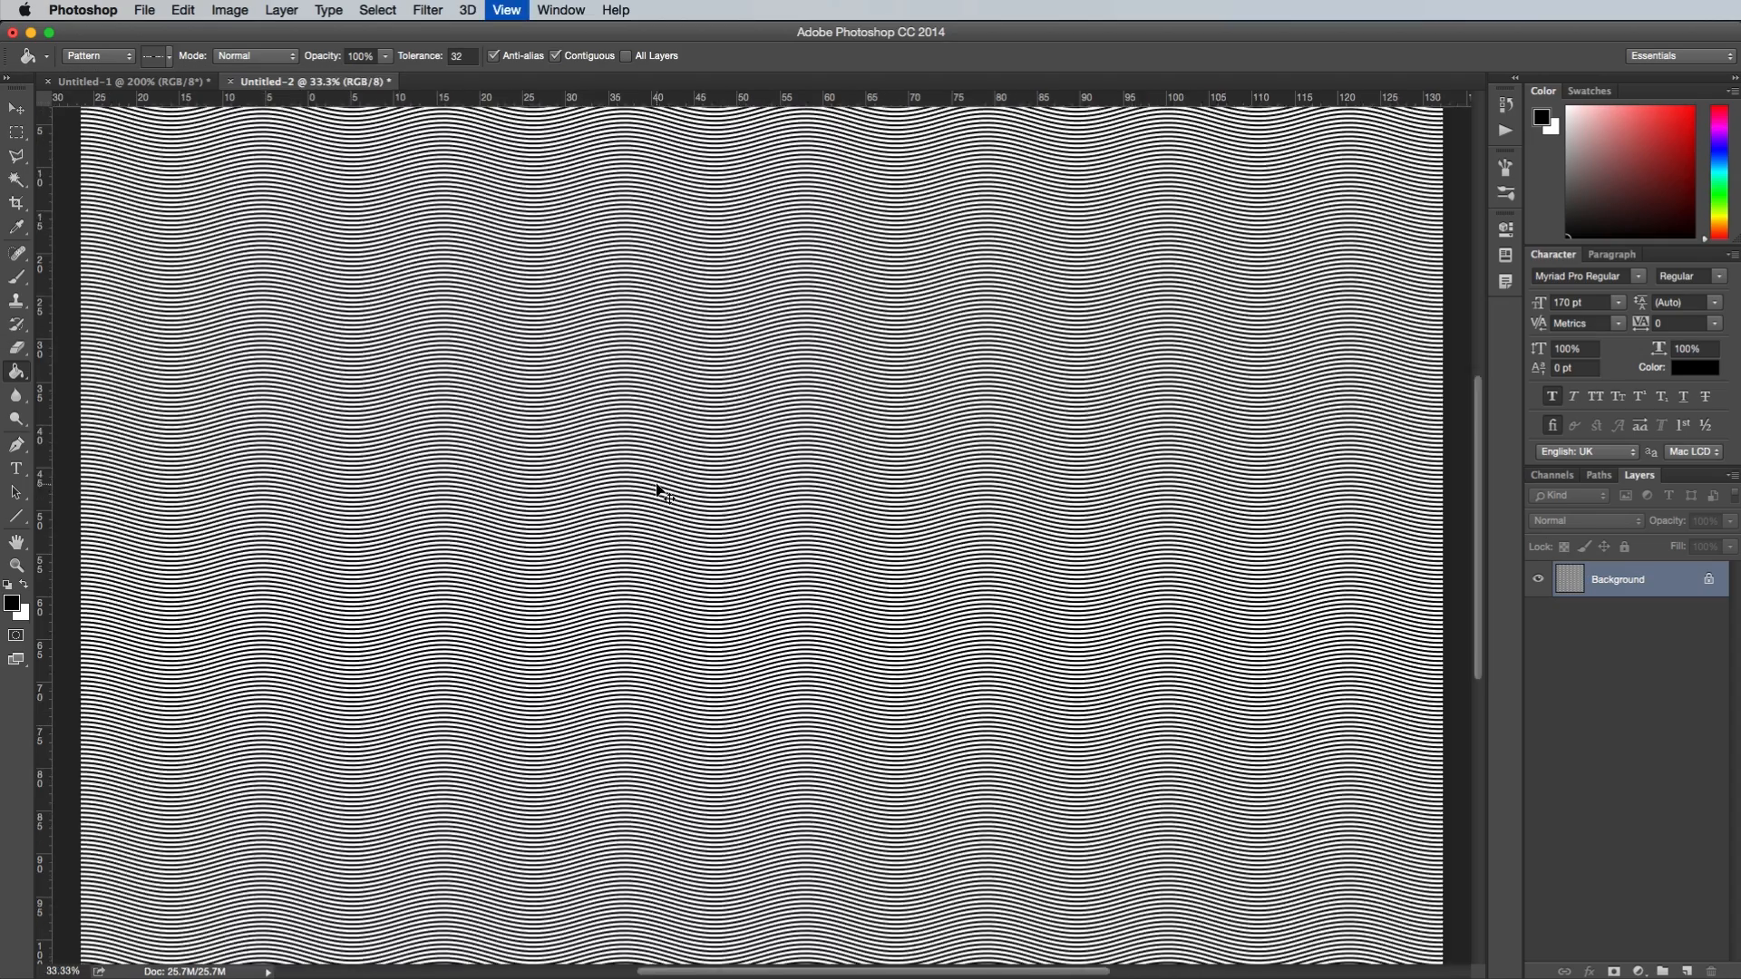
scroll(657, 487, "left", 3)
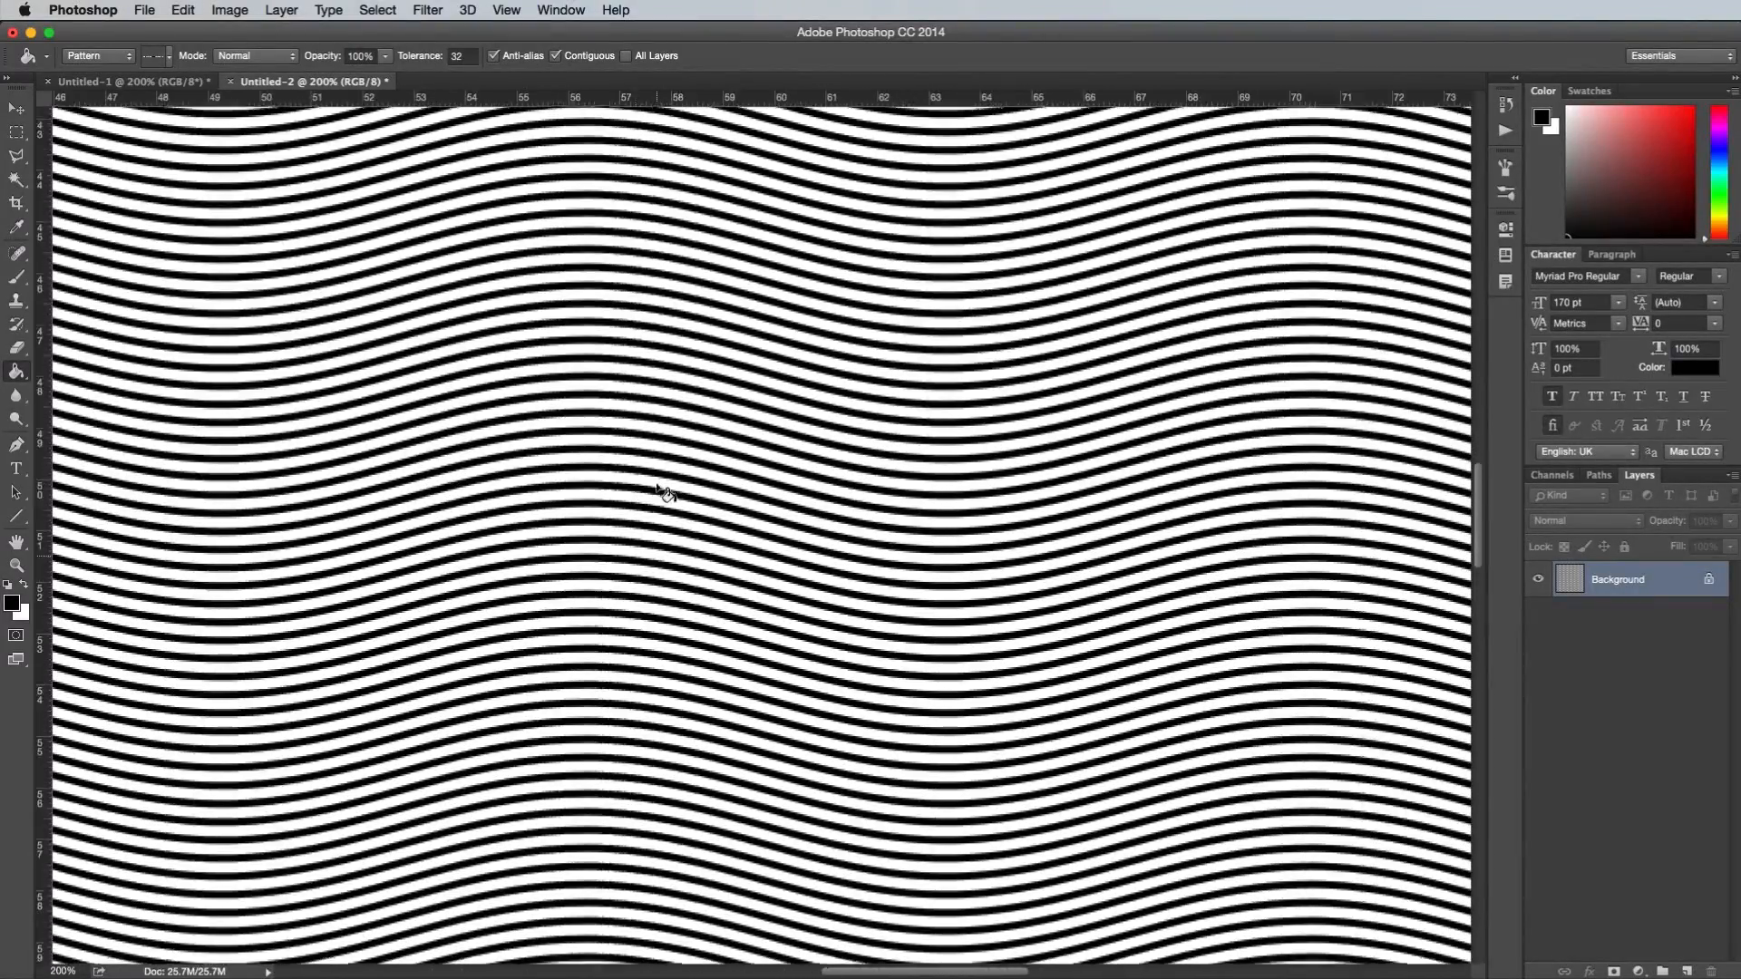
key("super+w")
key("super+d")
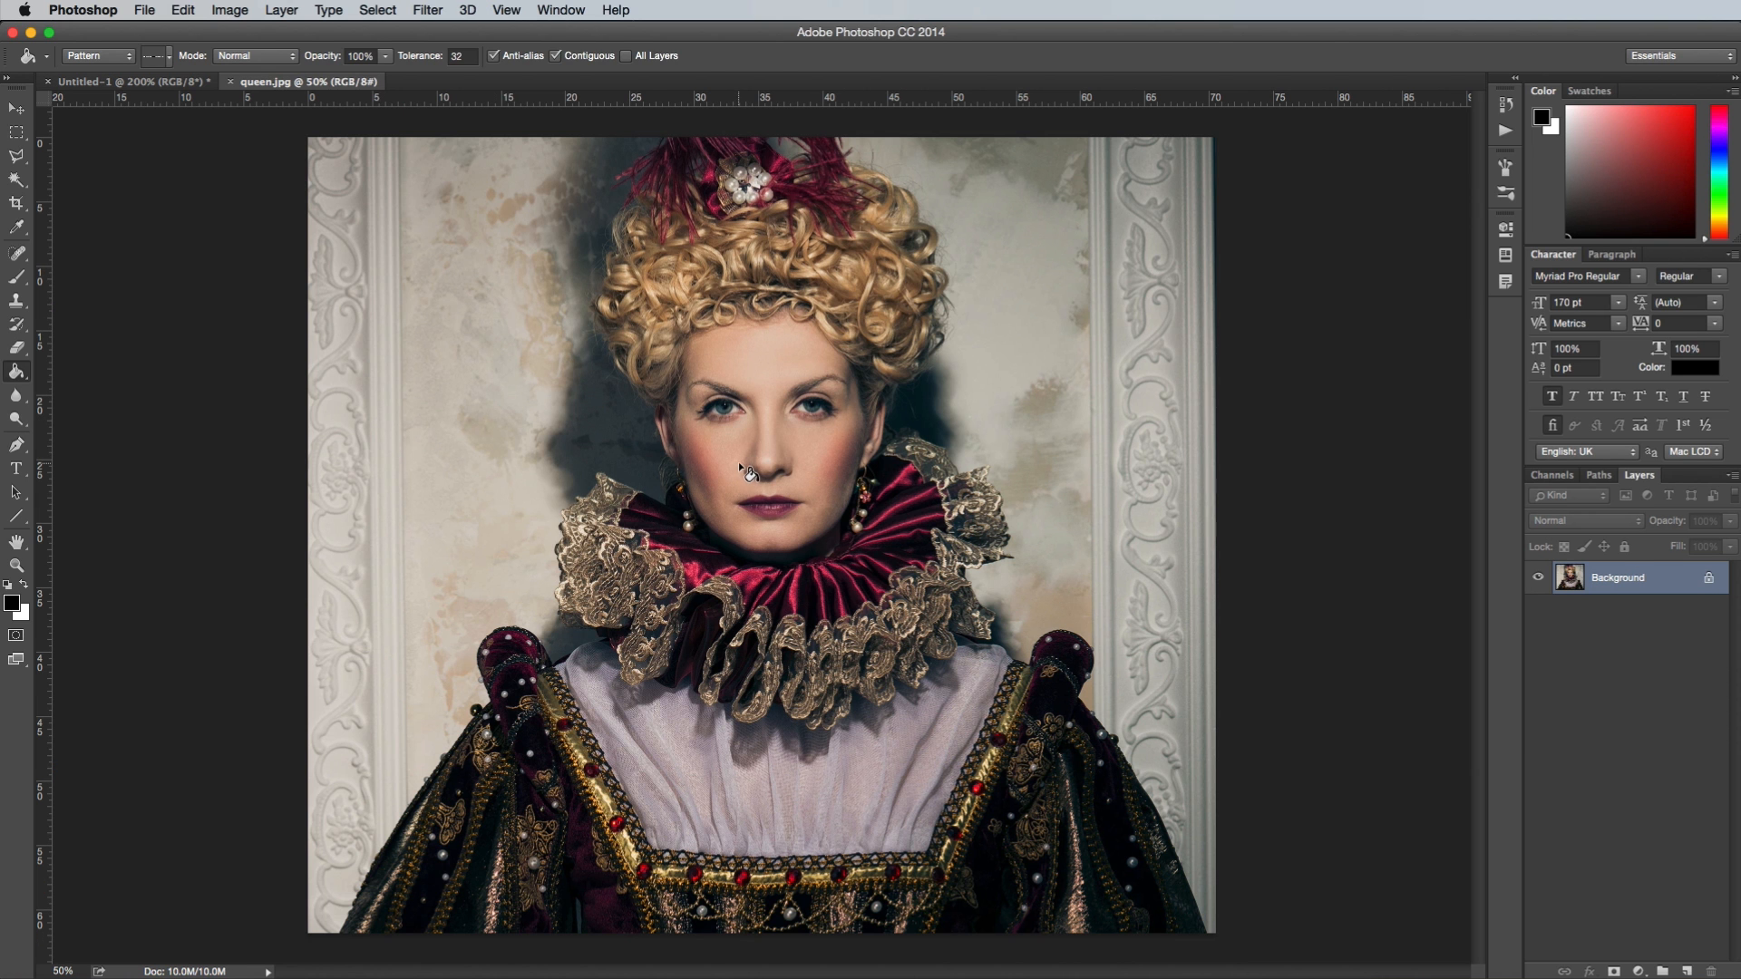
Duplicate the Background layer of queen.jpg six times and turn off the visibility of all seven layers
key("v")
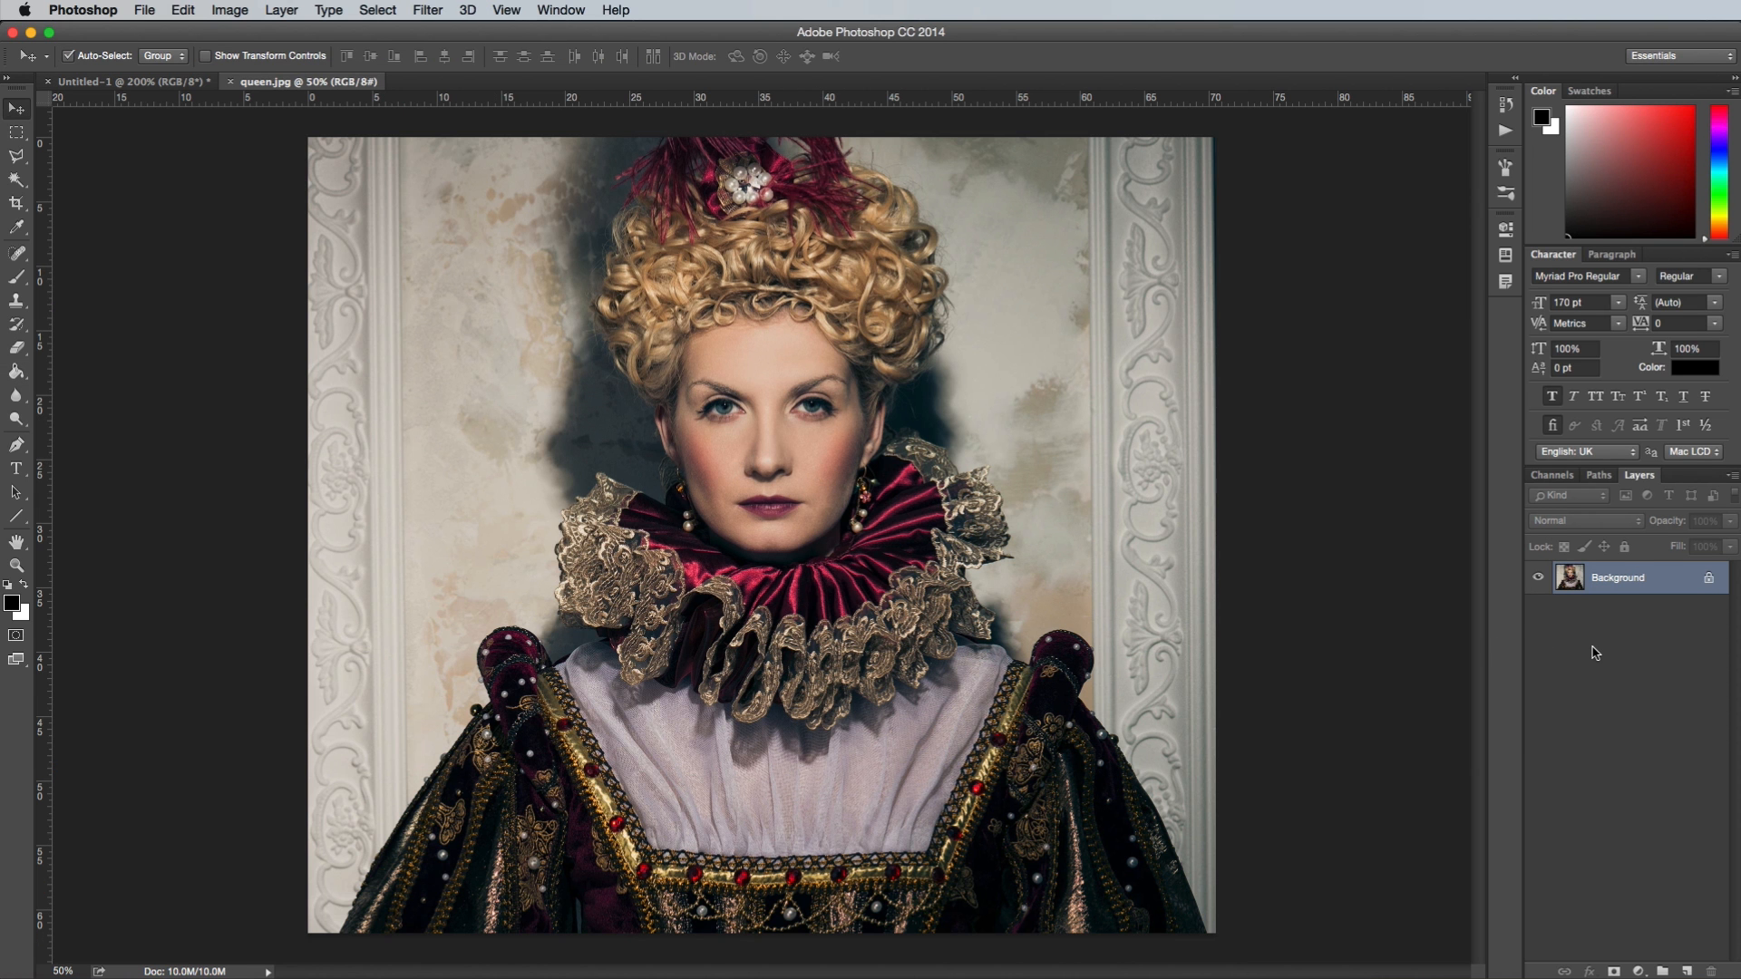
key("super+j")
key("super+j")
key("super+j")
key("super+j")
key("super+j")
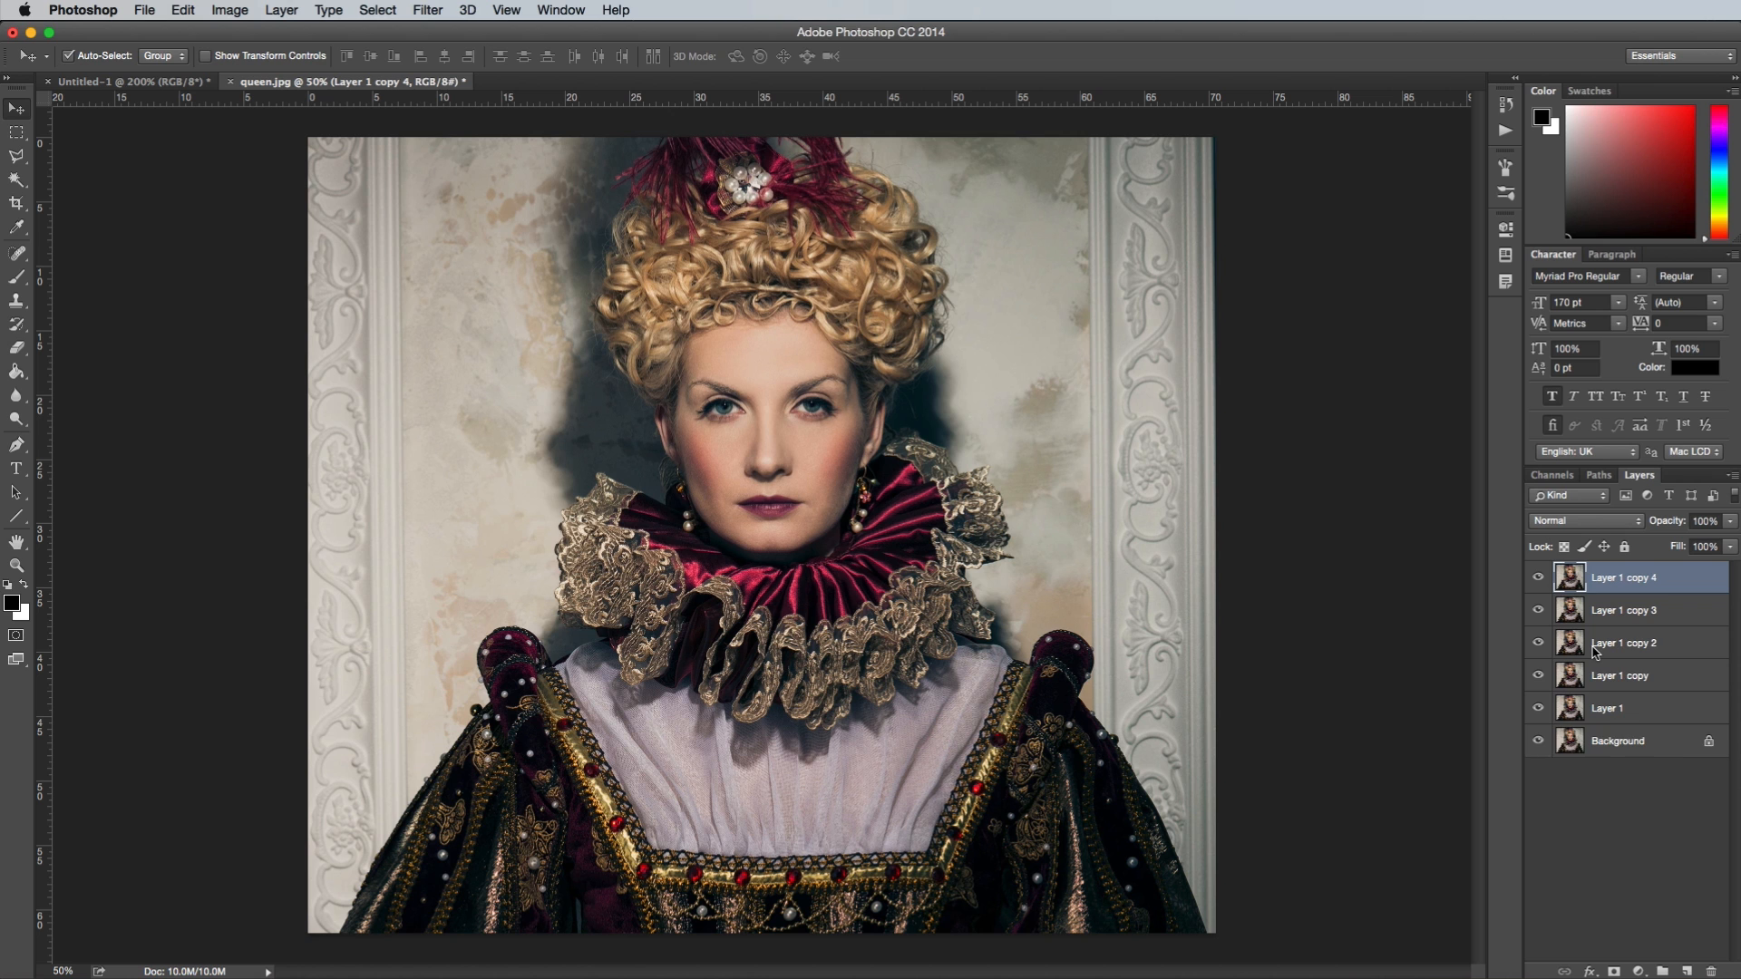
key("super+j")
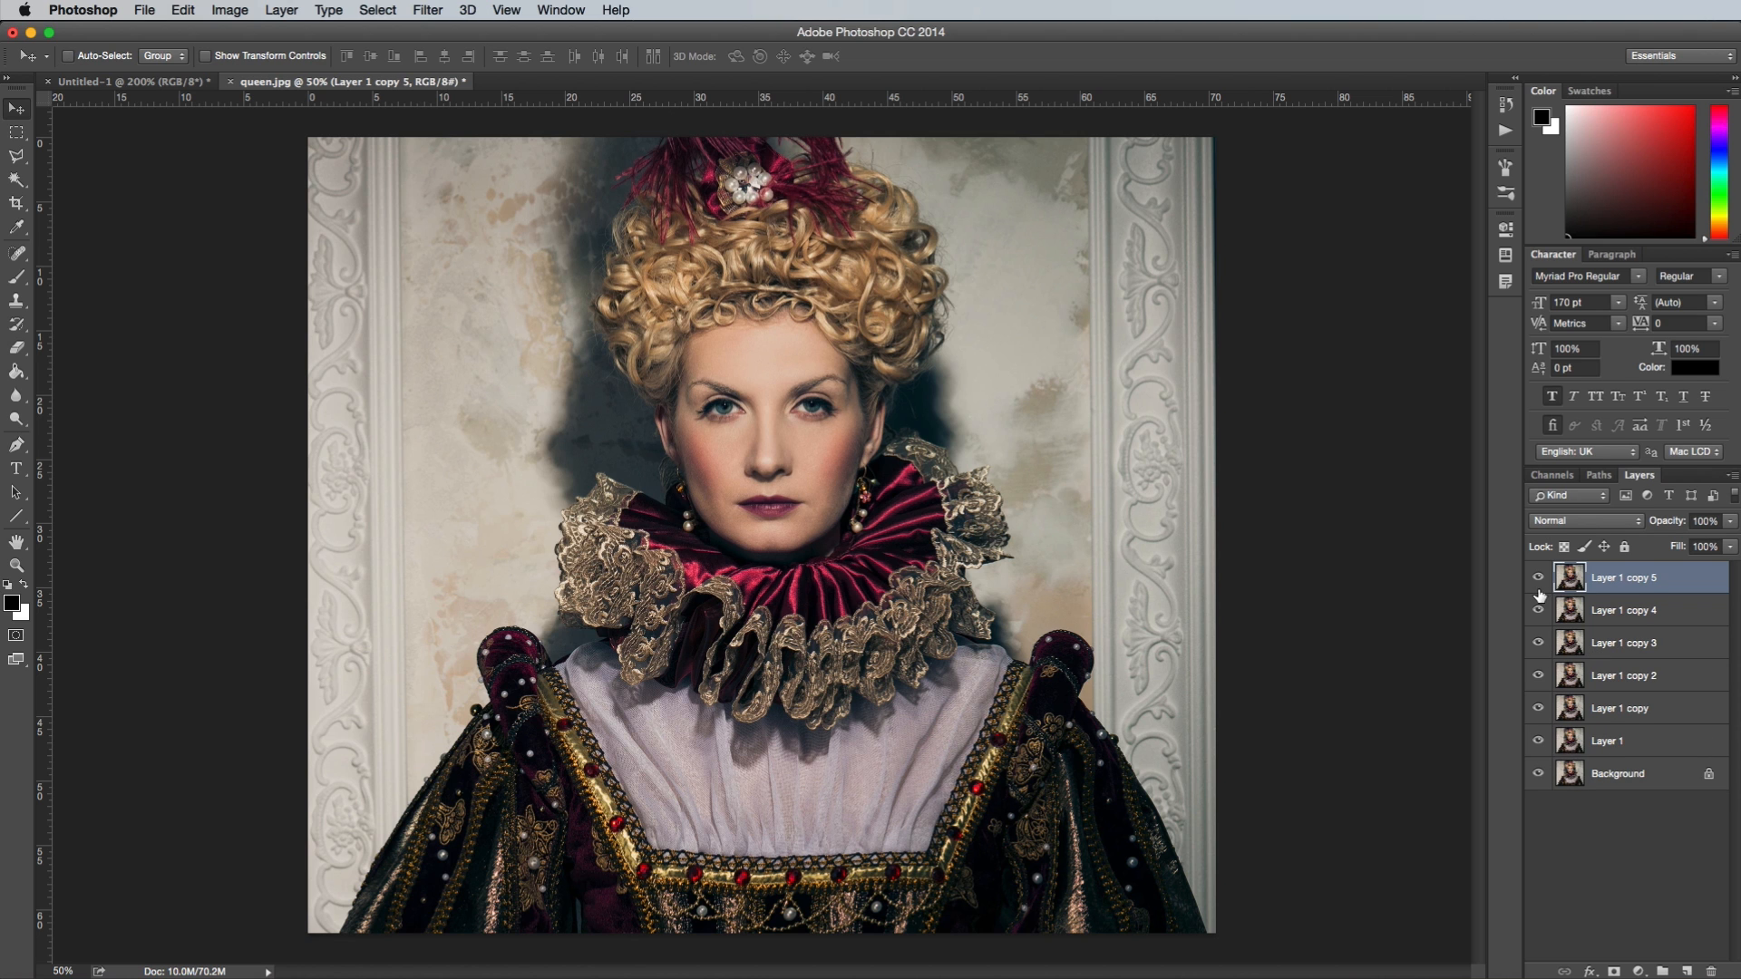
left_click_drag(1539, 589, 1549, 814)
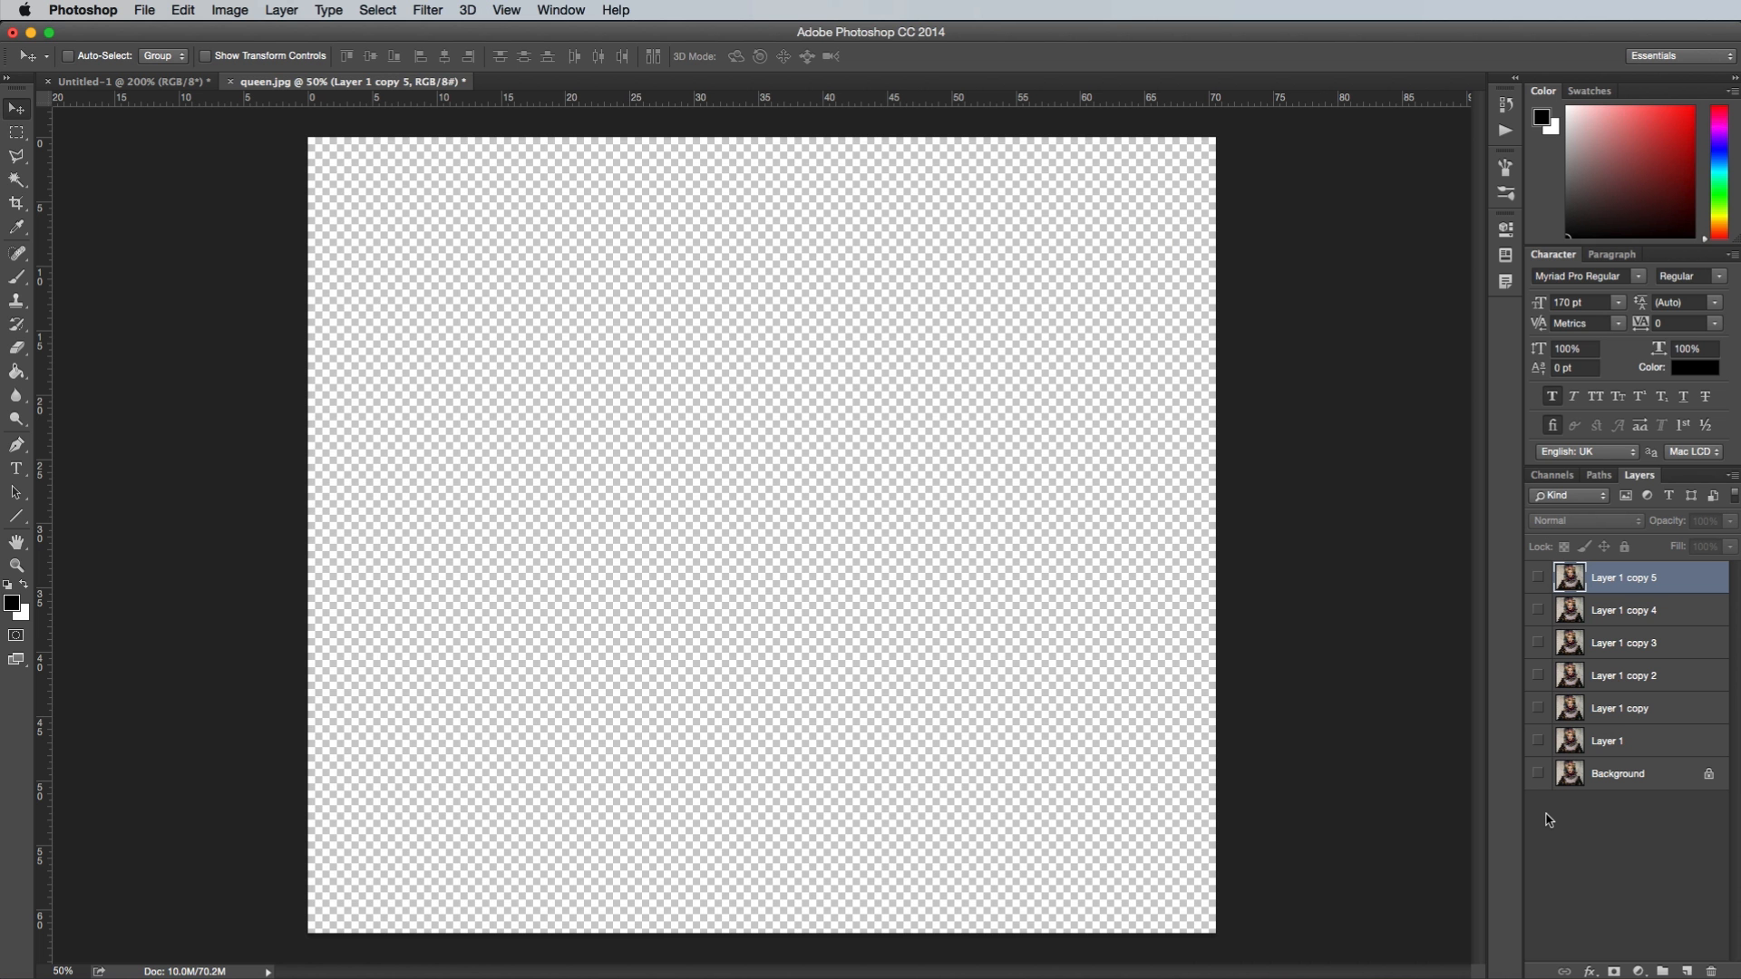
Show the portrait's Layer 1 and apply a Threshold adjustment to it at level 80
left_click(1537, 741)
left_click(1689, 743)
left_click(227, 9)
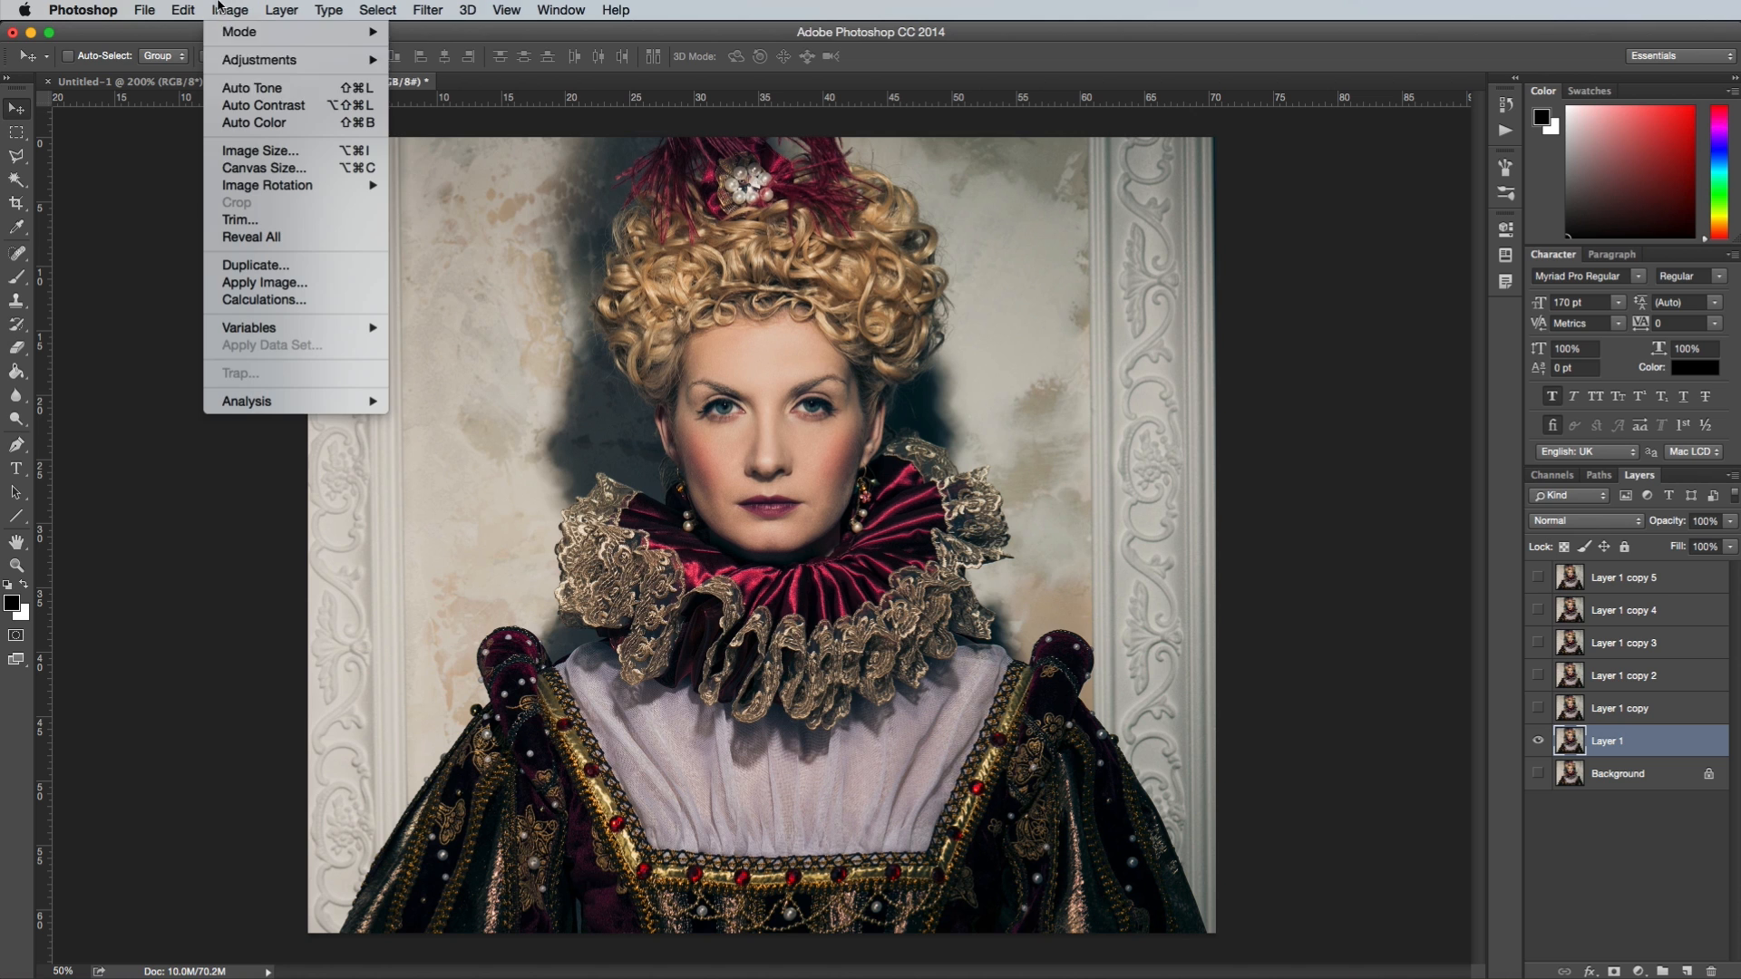
mouse_move(281, 66)
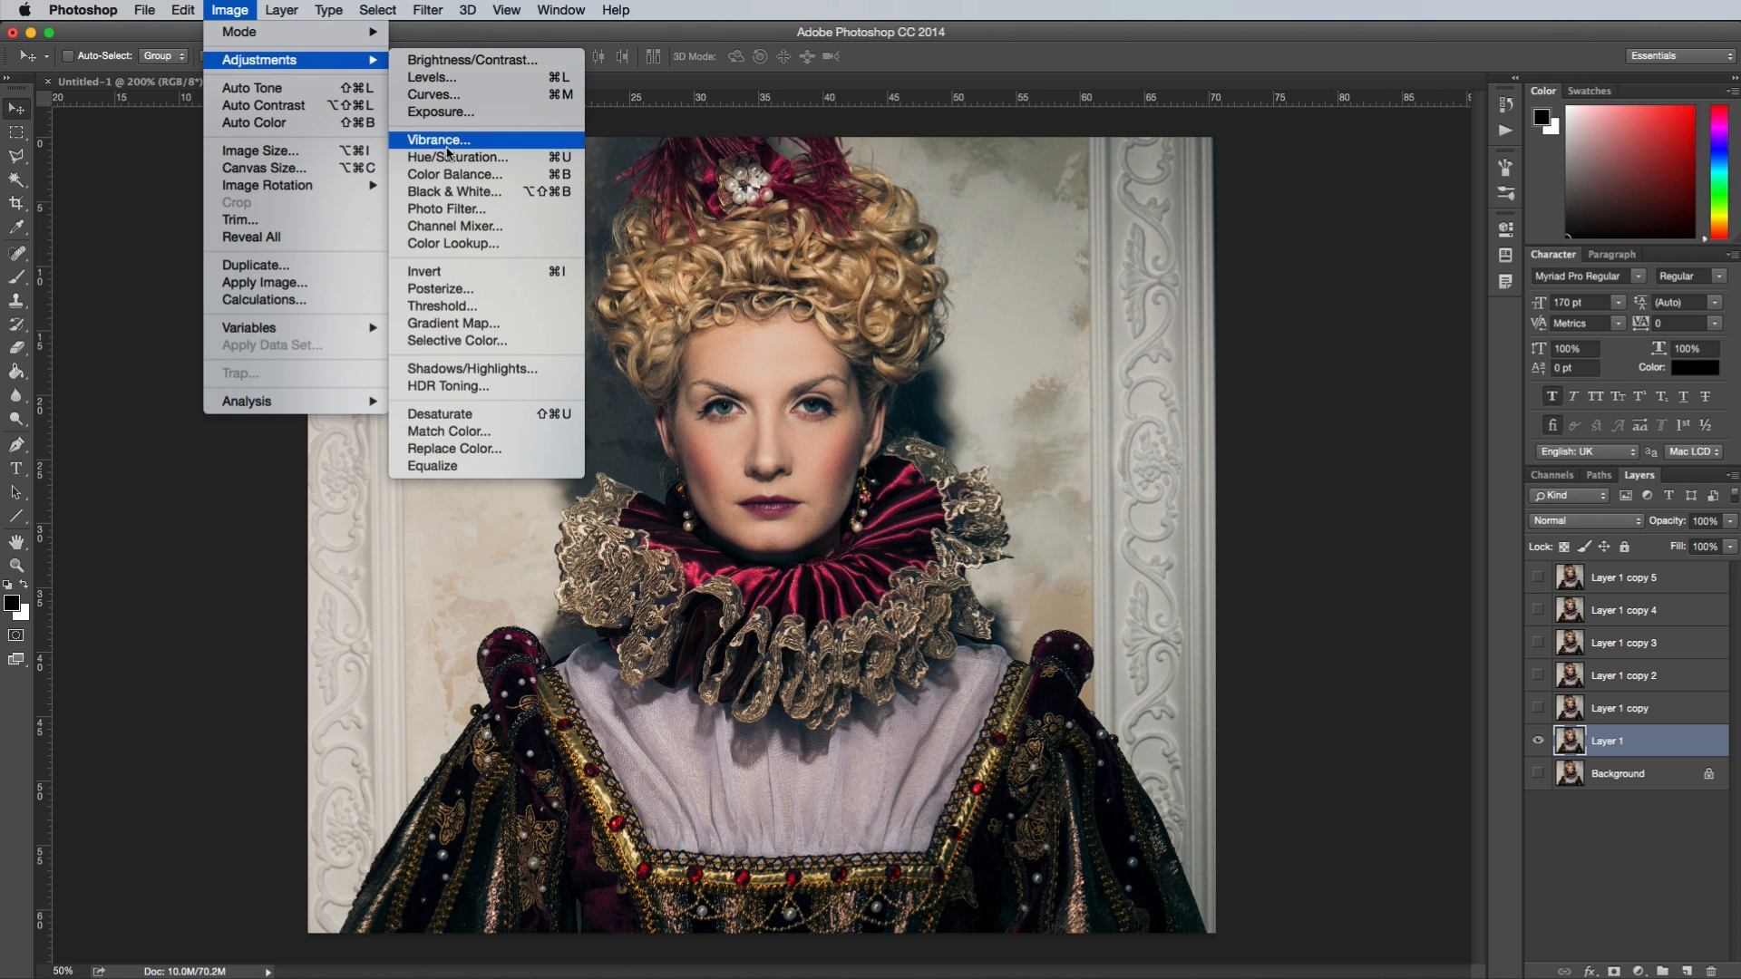
left_click(451, 307)
type("80")
key("Return")
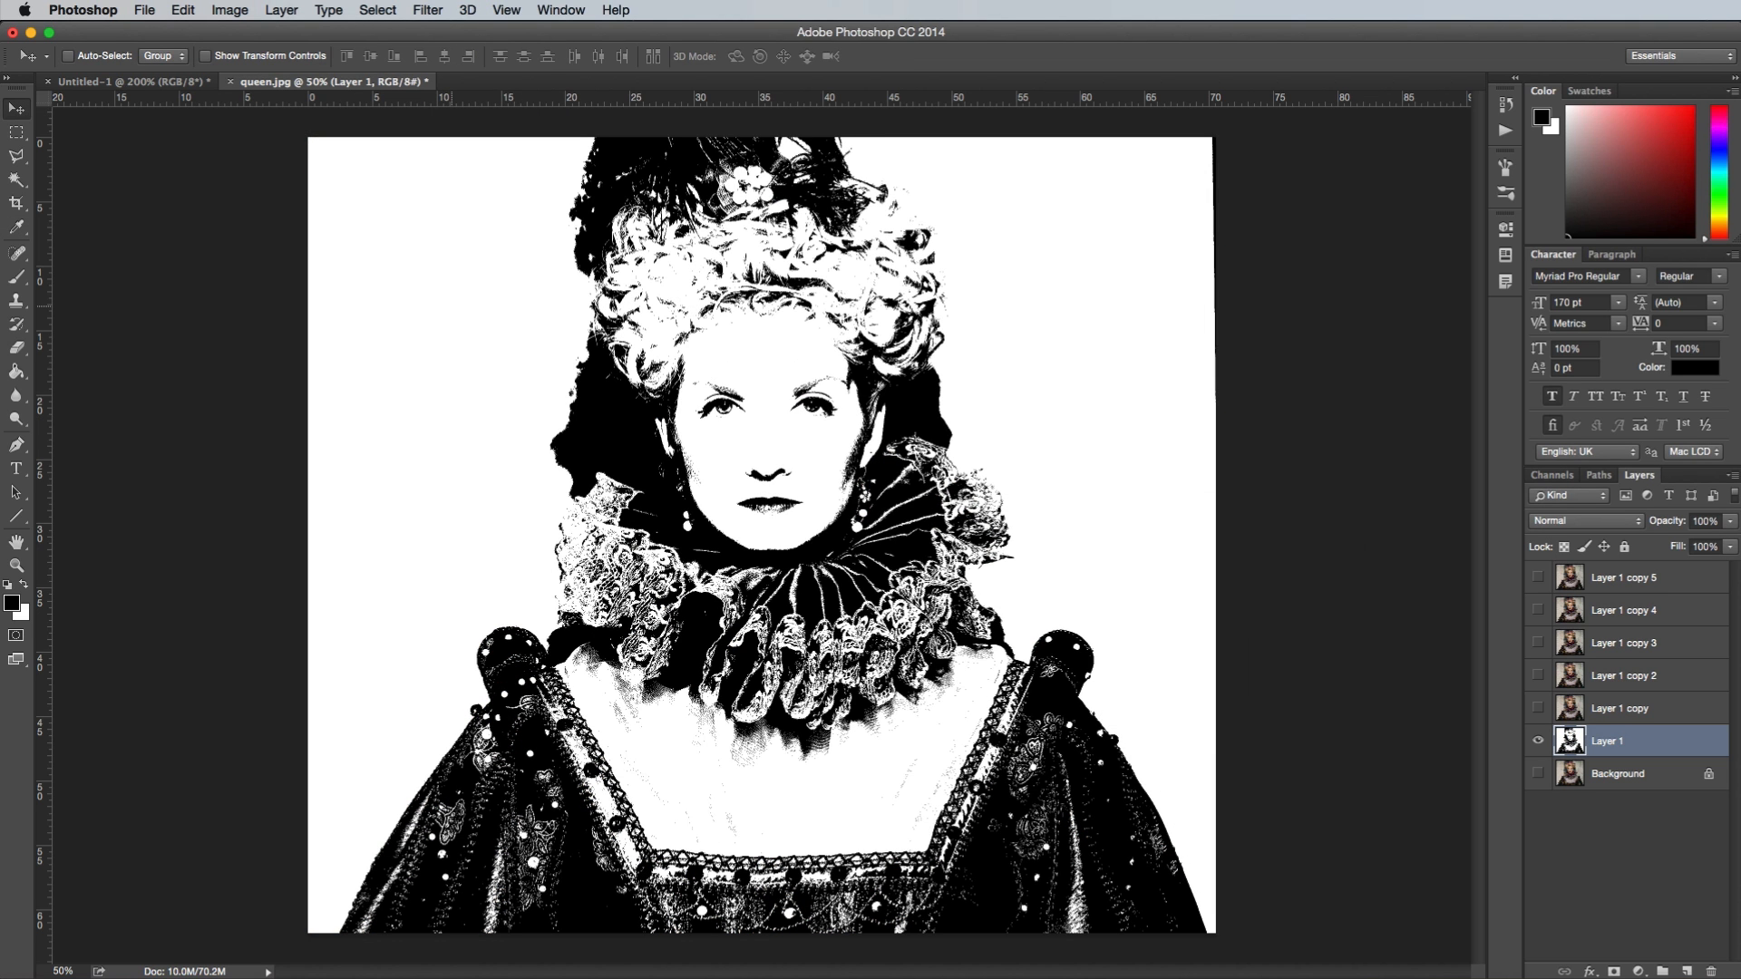
Show Layer 1 copy and apply a Threshold adjustment to it at level 100
left_click(1538, 709)
left_click(1651, 716)
left_click(229, 10)
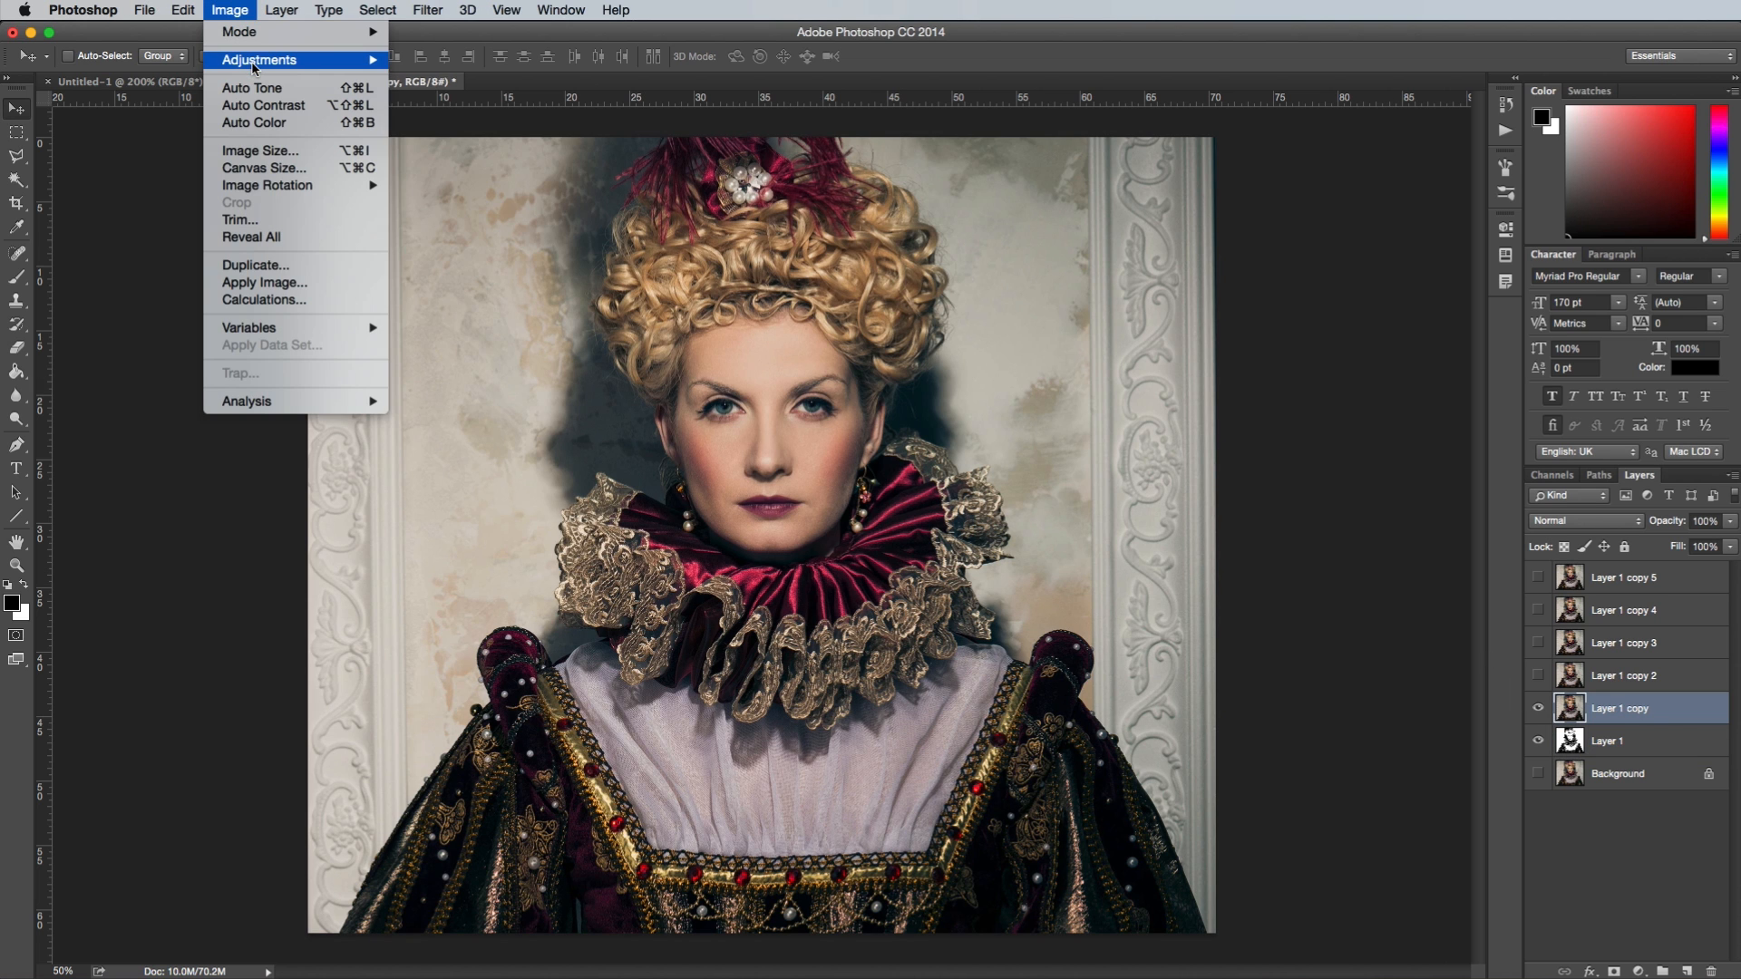
mouse_move(255, 65)
left_click(452, 308)
type("100")
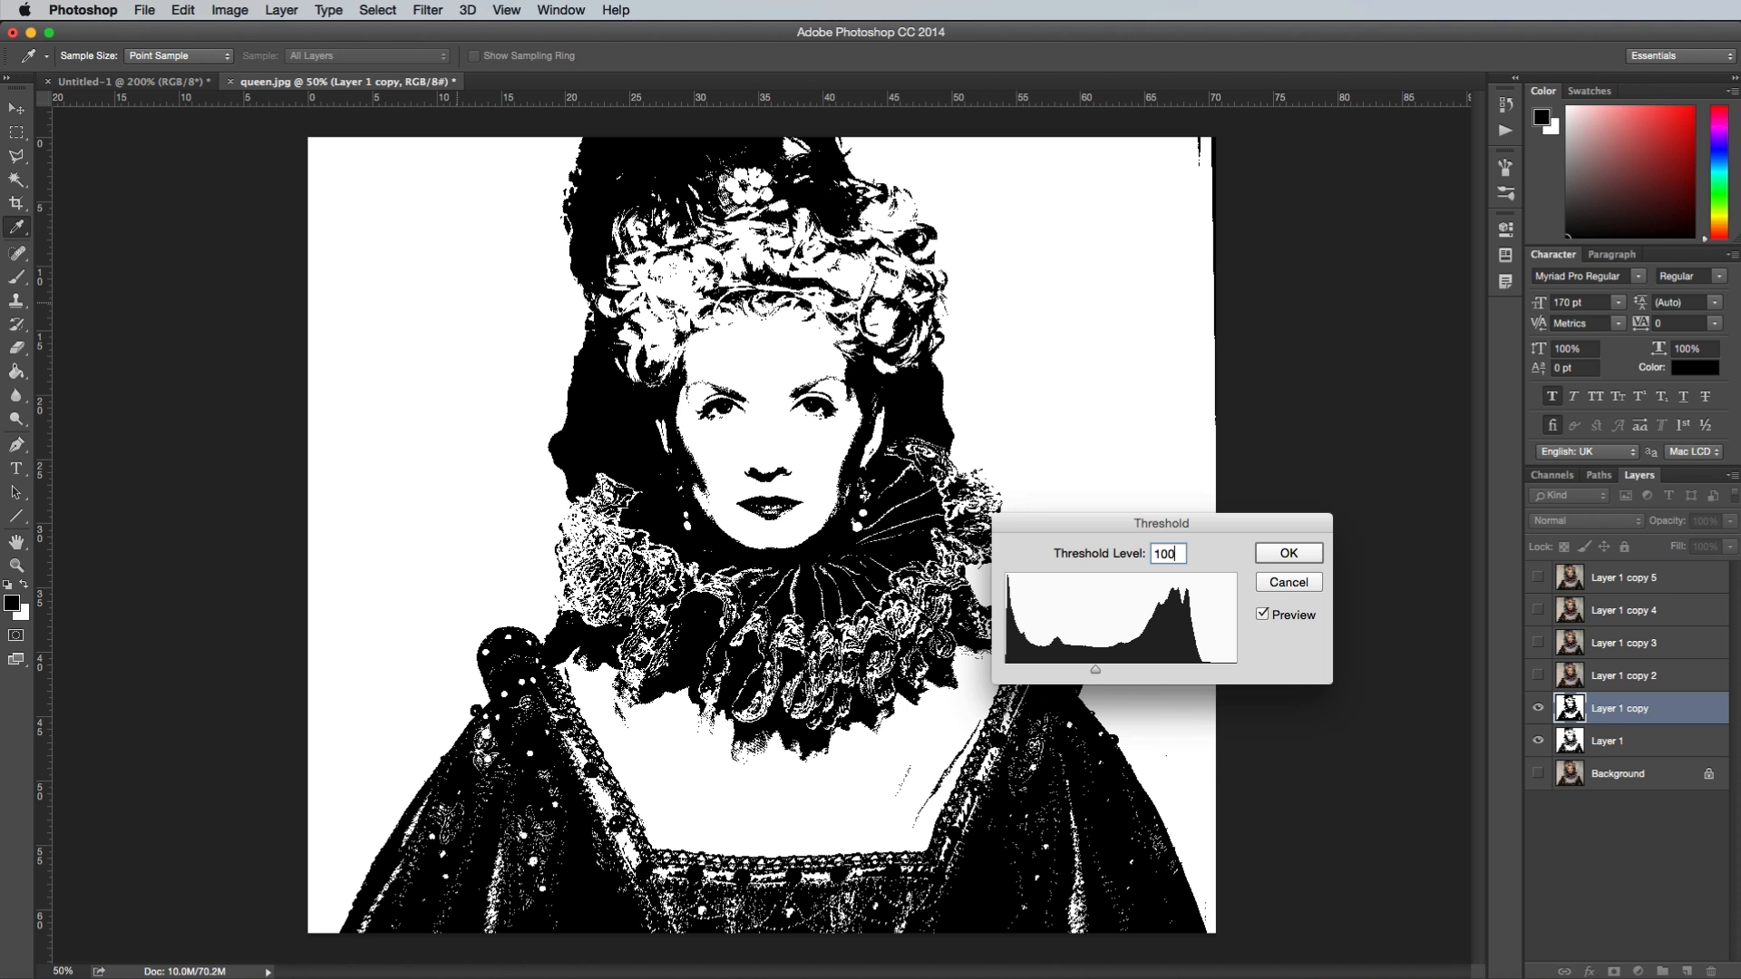
key("Return")
key("v")
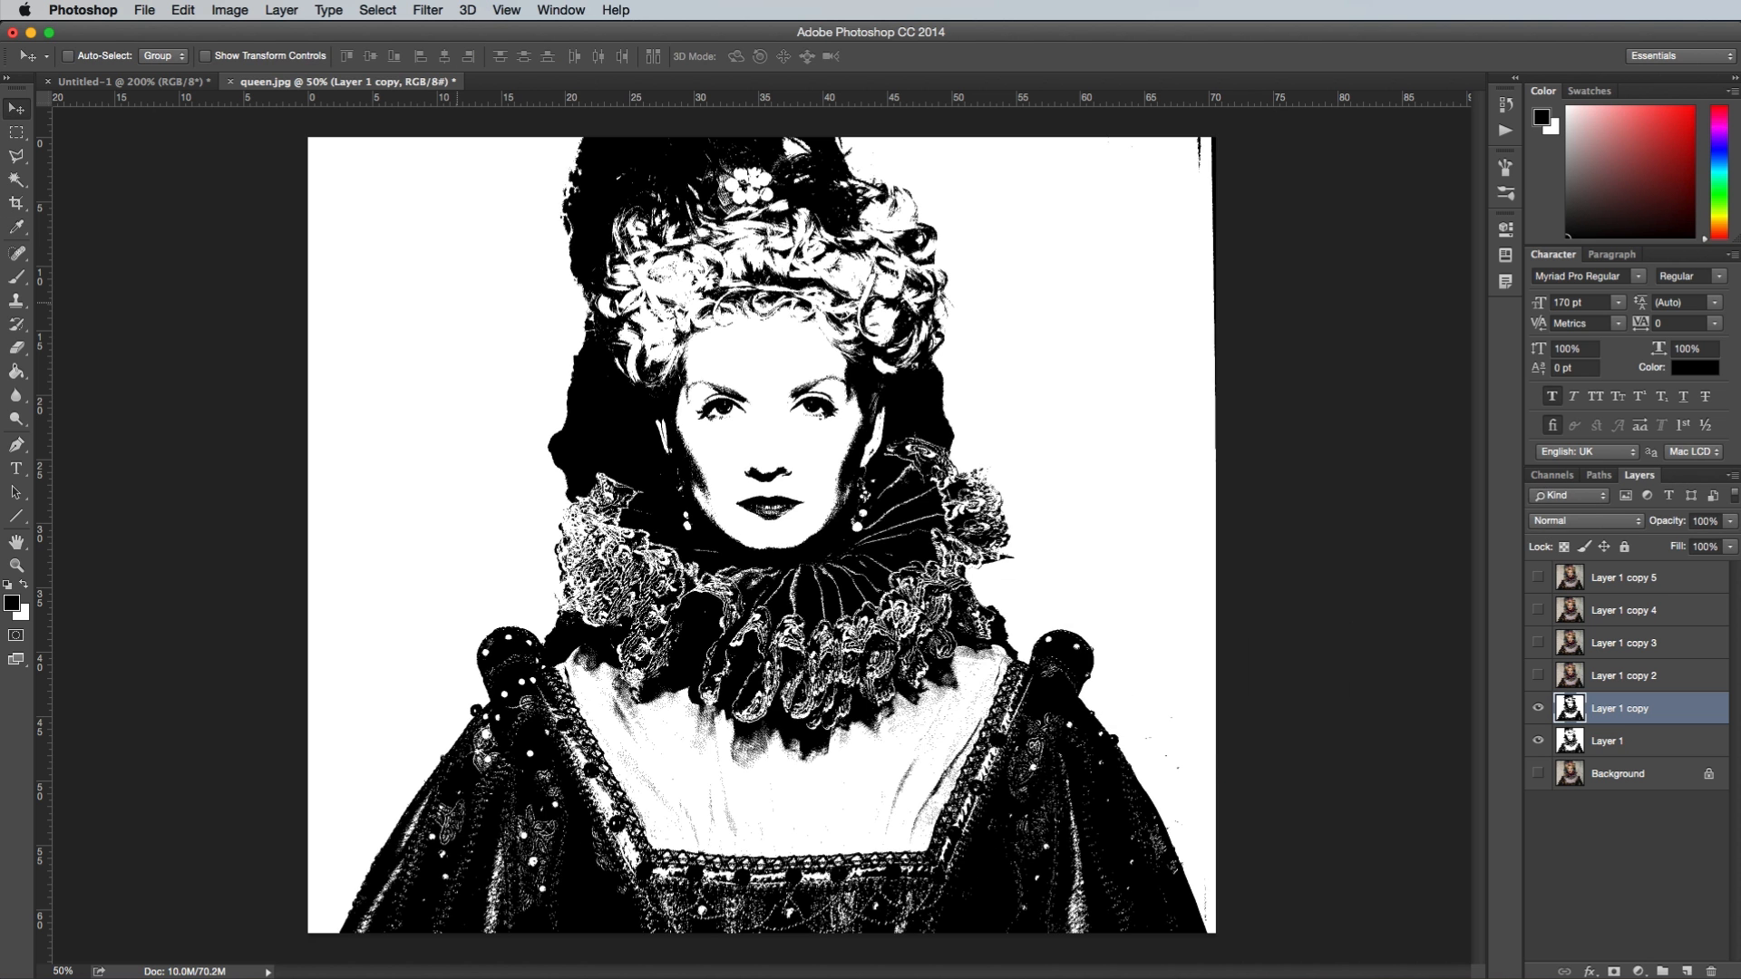
Show Layer 1 copy 2 and apply a Threshold adjustment with a higher level than on the layer below
left_click(1538, 676)
left_click(1610, 679)
left_click(229, 9)
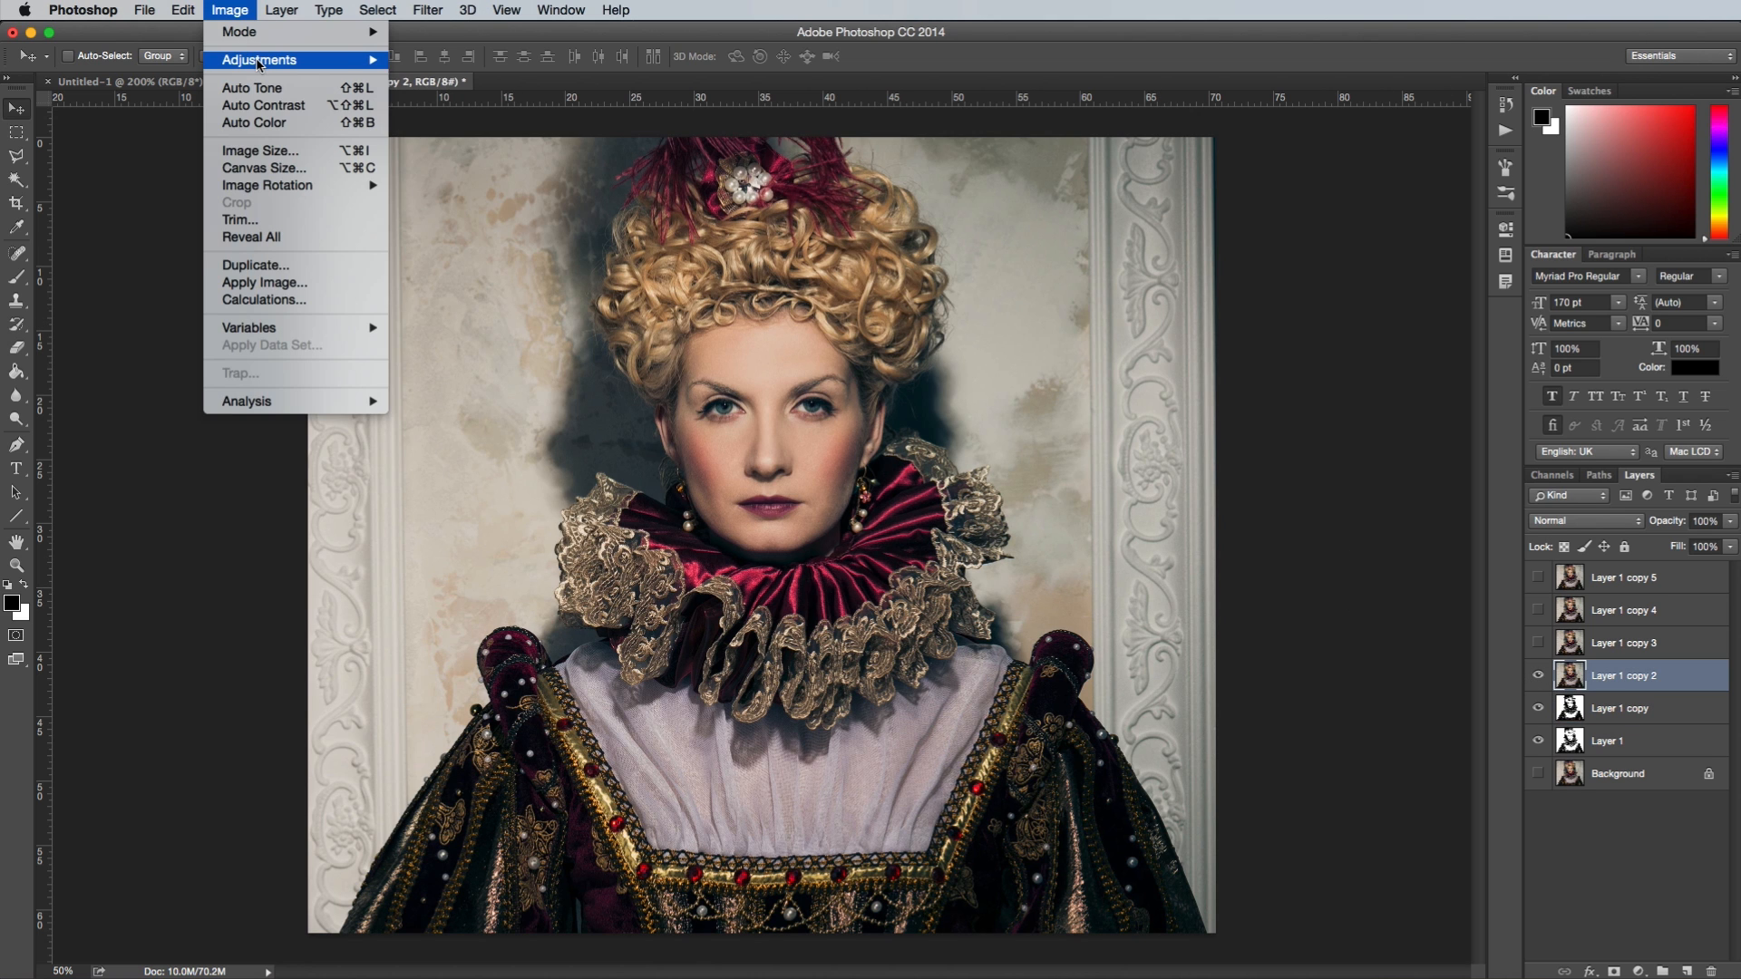
mouse_move(263, 60)
left_click(487, 307)
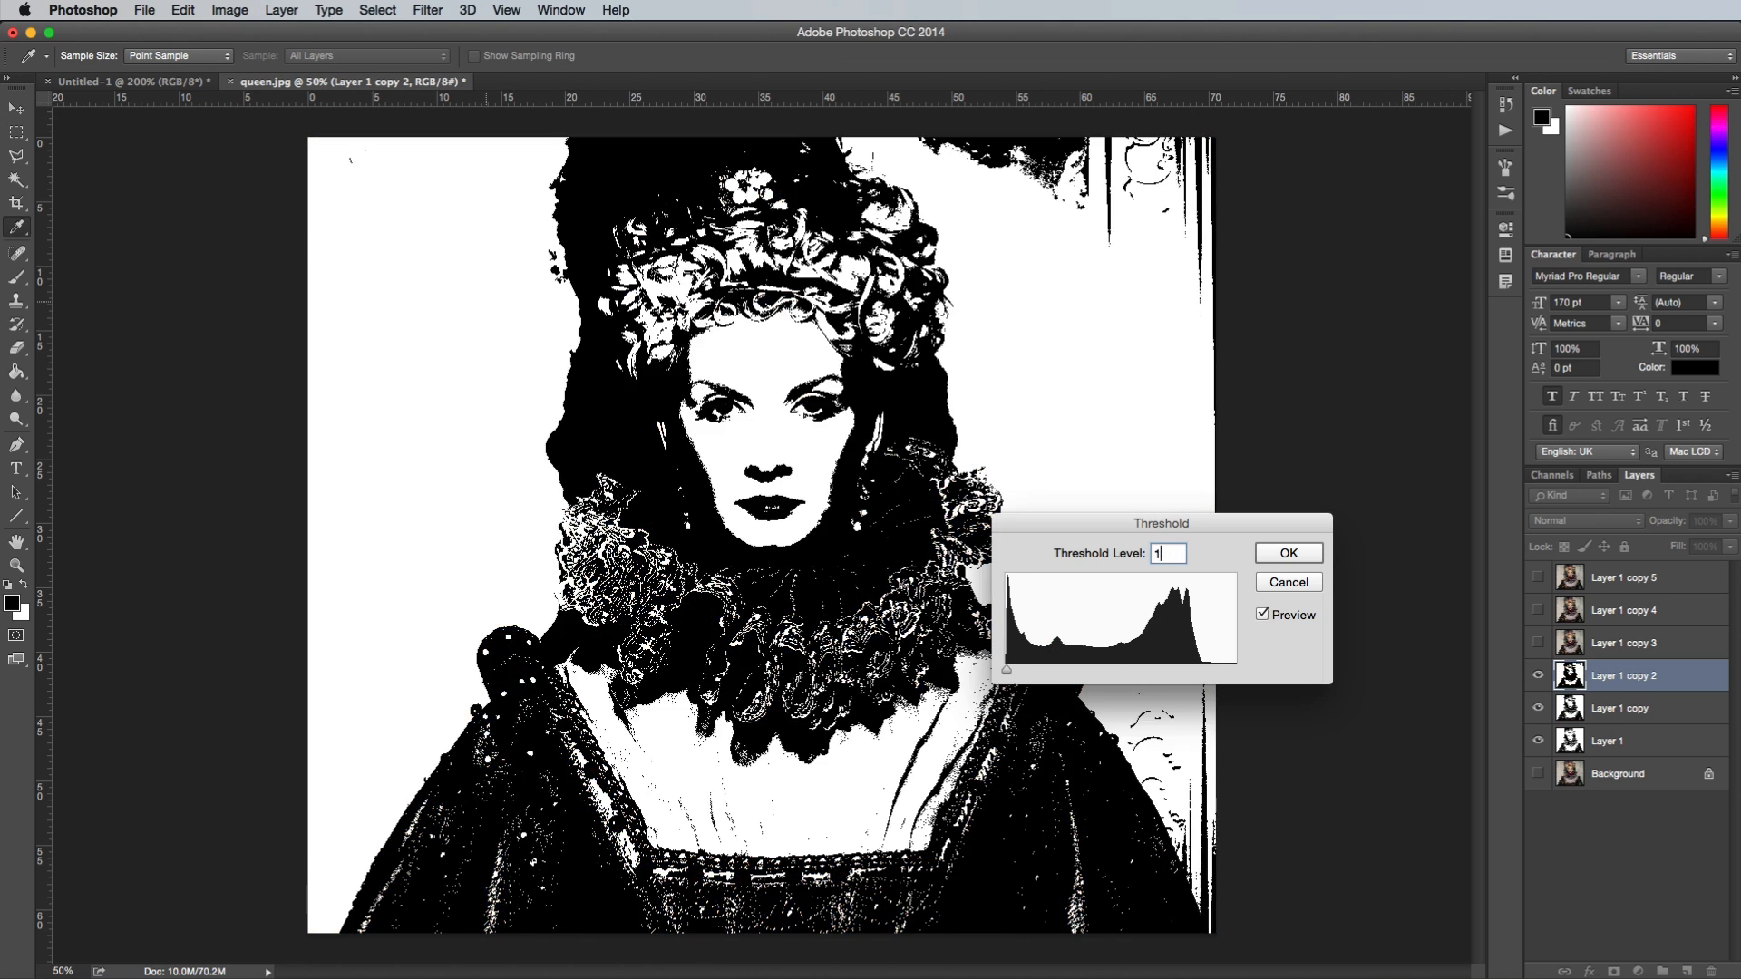
key("Return")
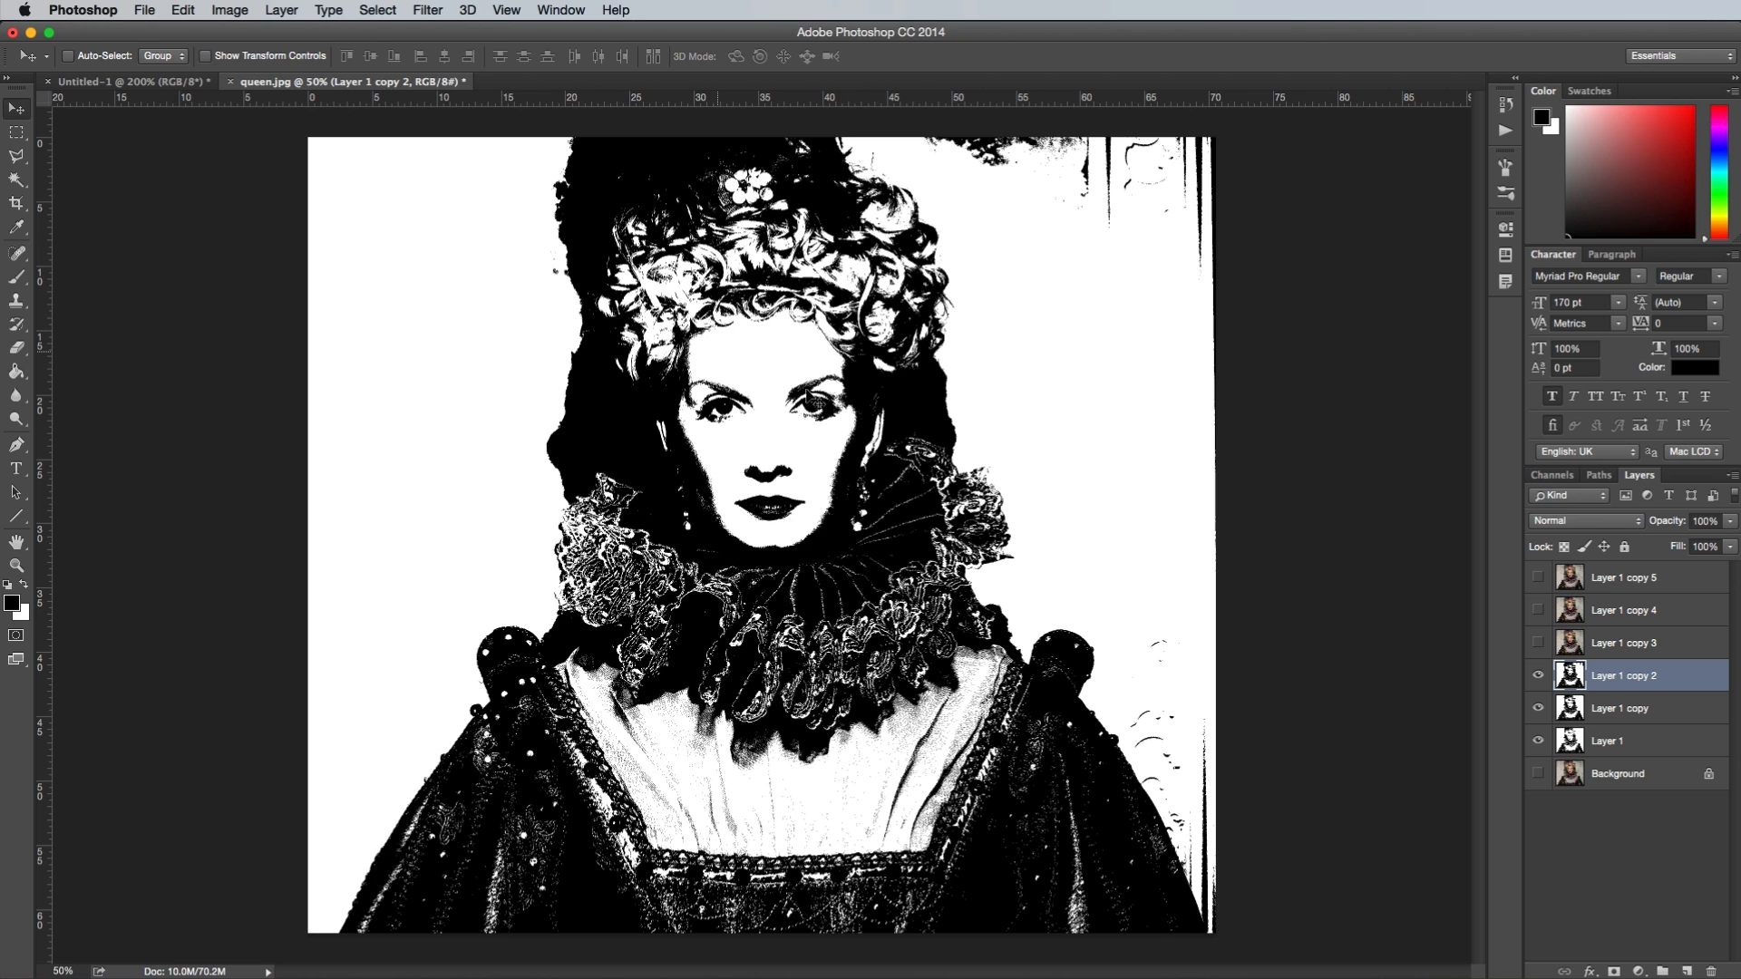
Show Layer 1 copy 3 and apply a Threshold adjustment that turns more of the portrait black than on Layer 1 copy 2
left_click(1538, 643)
left_click(1632, 646)
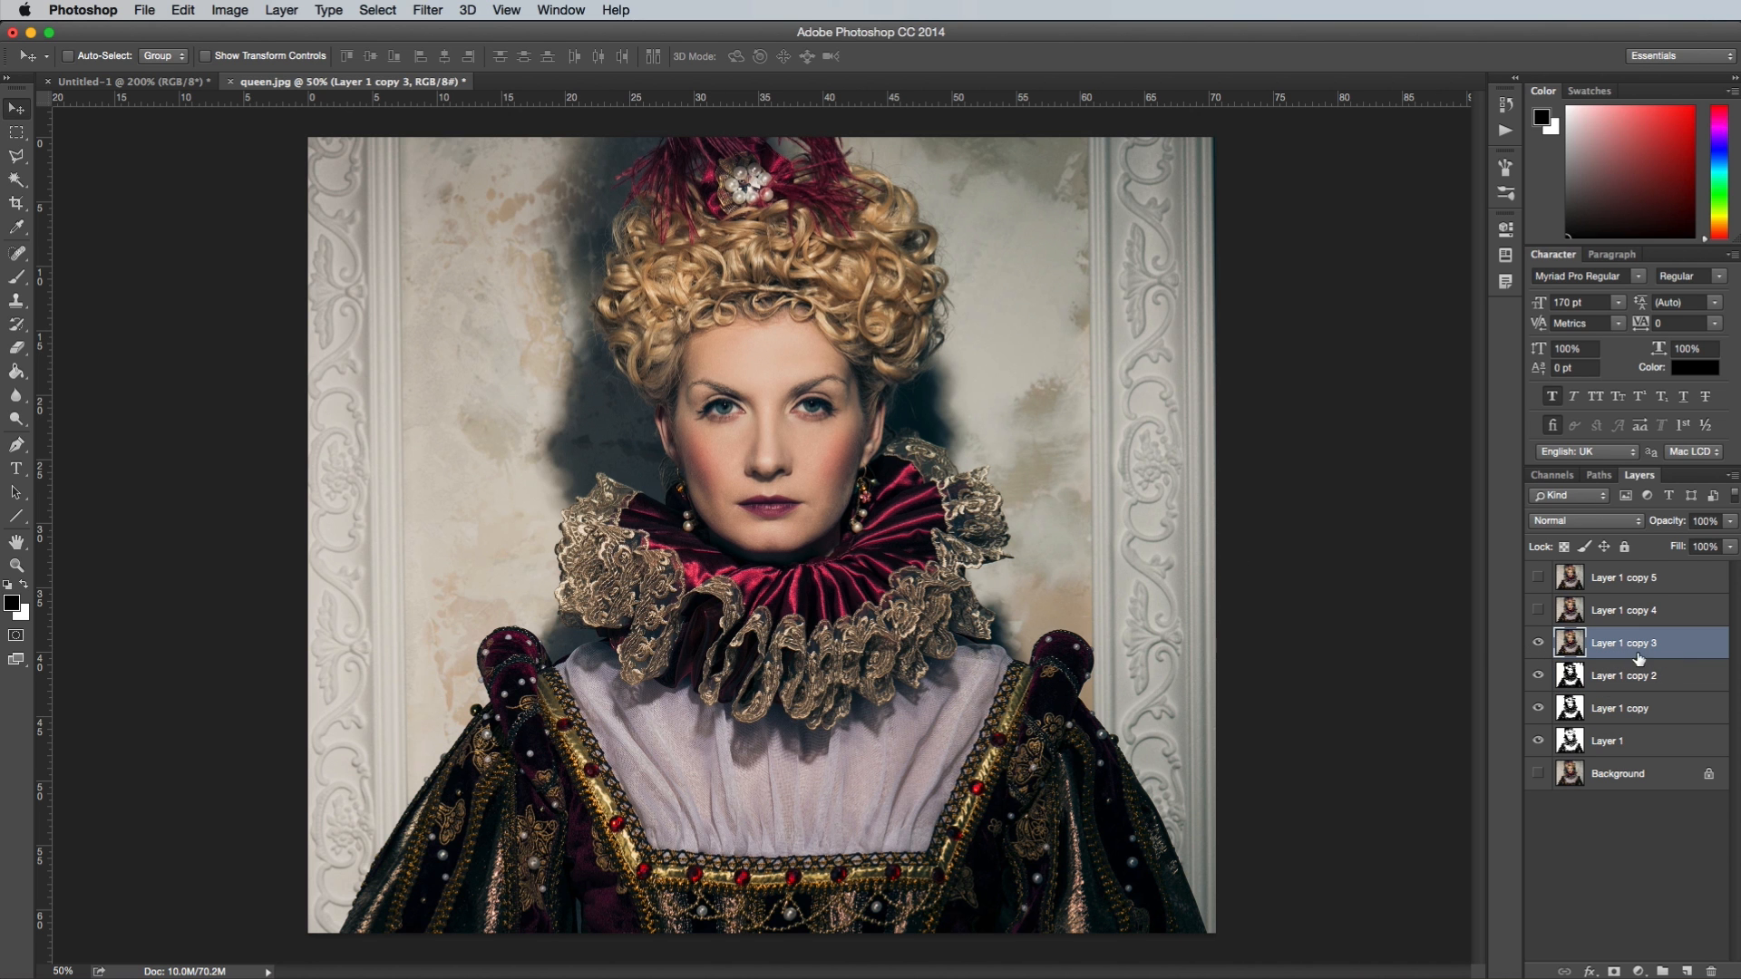
left_click(219, 7)
mouse_move(263, 60)
left_click(451, 309)
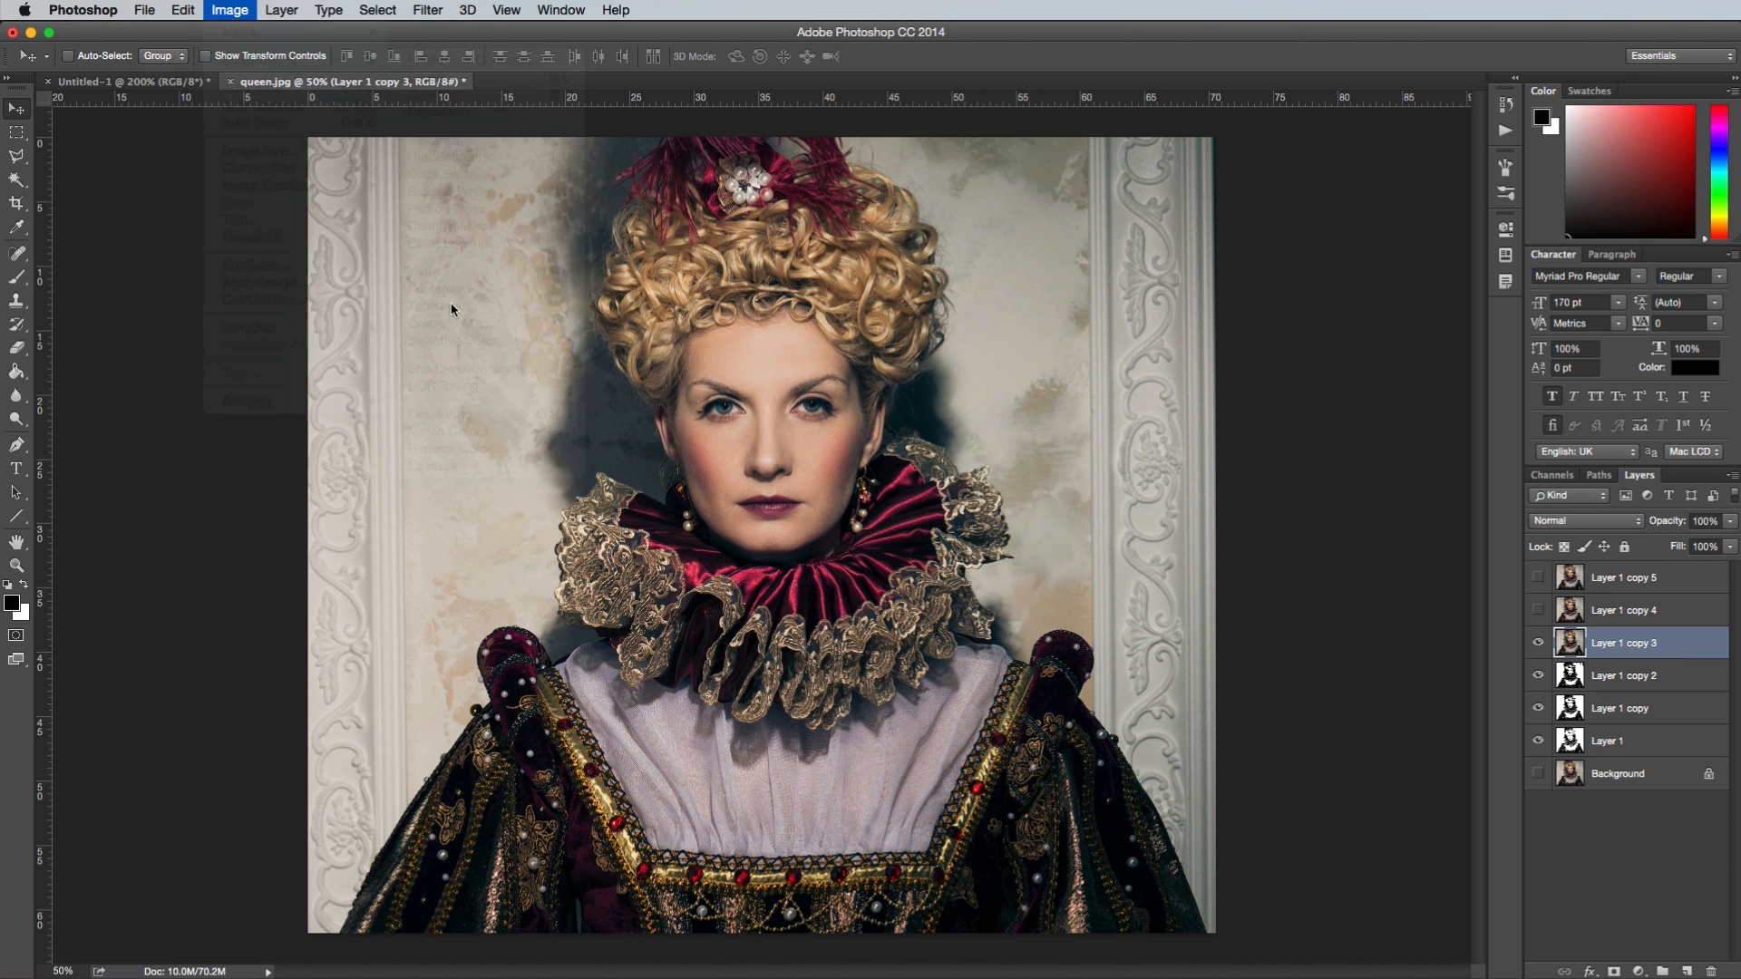
key("Return")
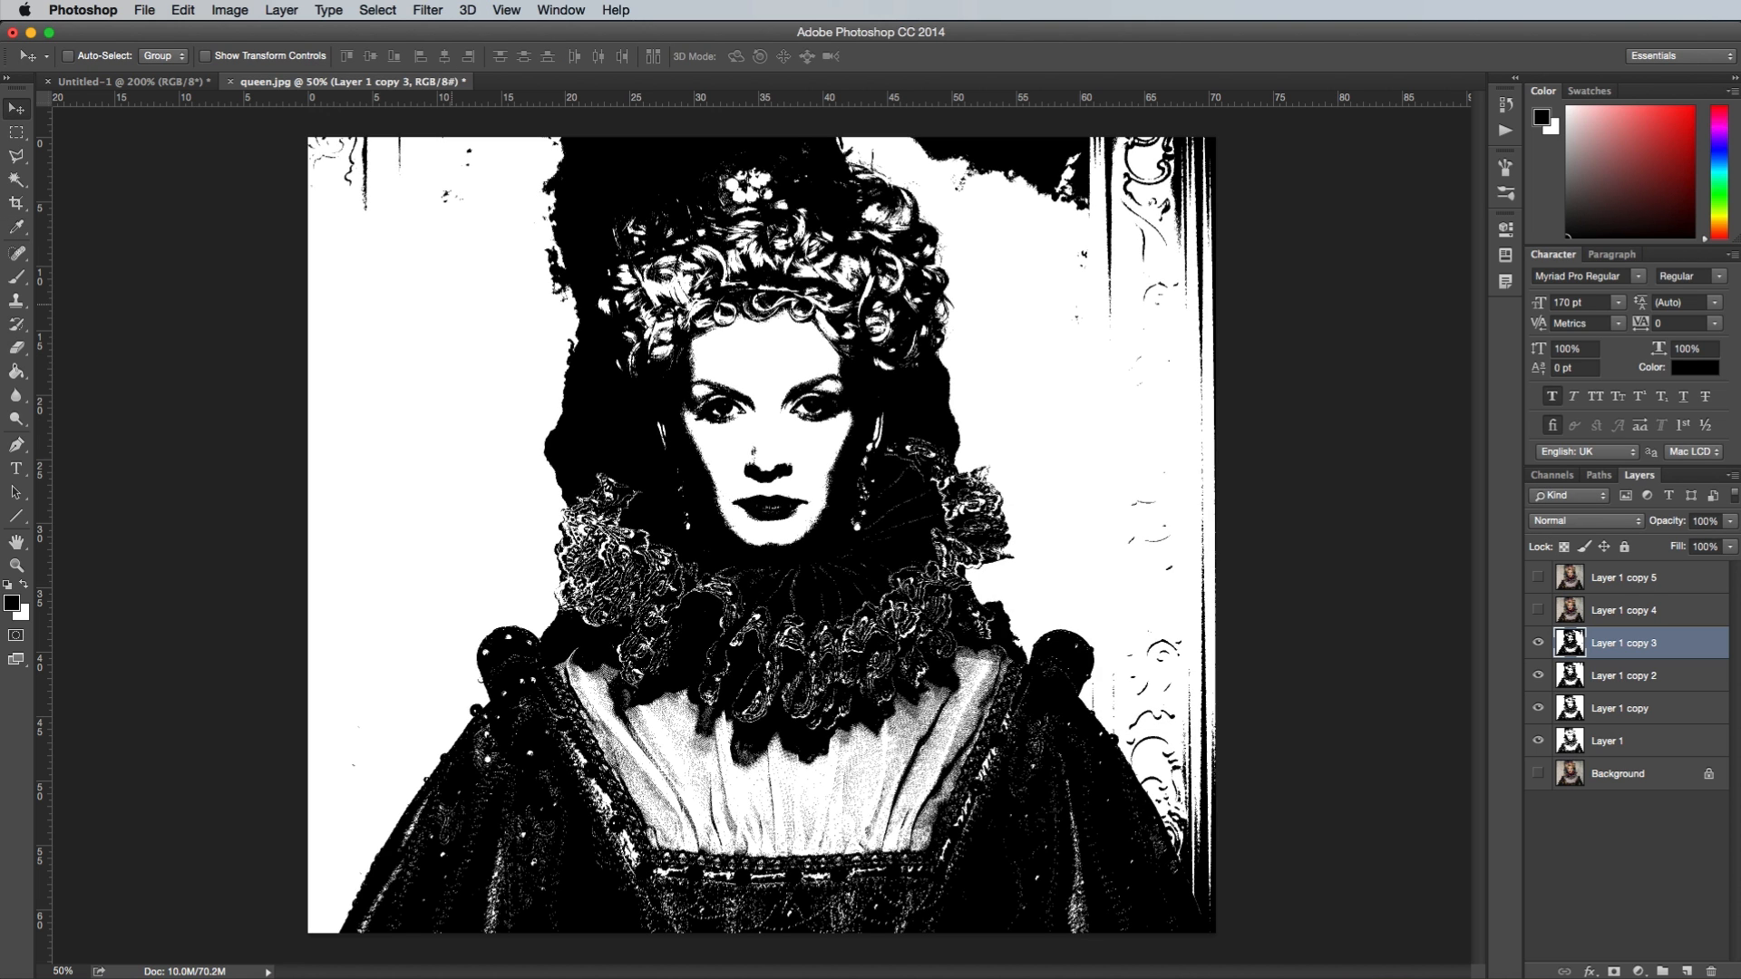
Show Layer 1 copy 4 and apply a Threshold adjustment with a higher level than on Layer 1 copy 3
left_click(1537, 611)
left_click(1619, 612)
left_click(231, 10)
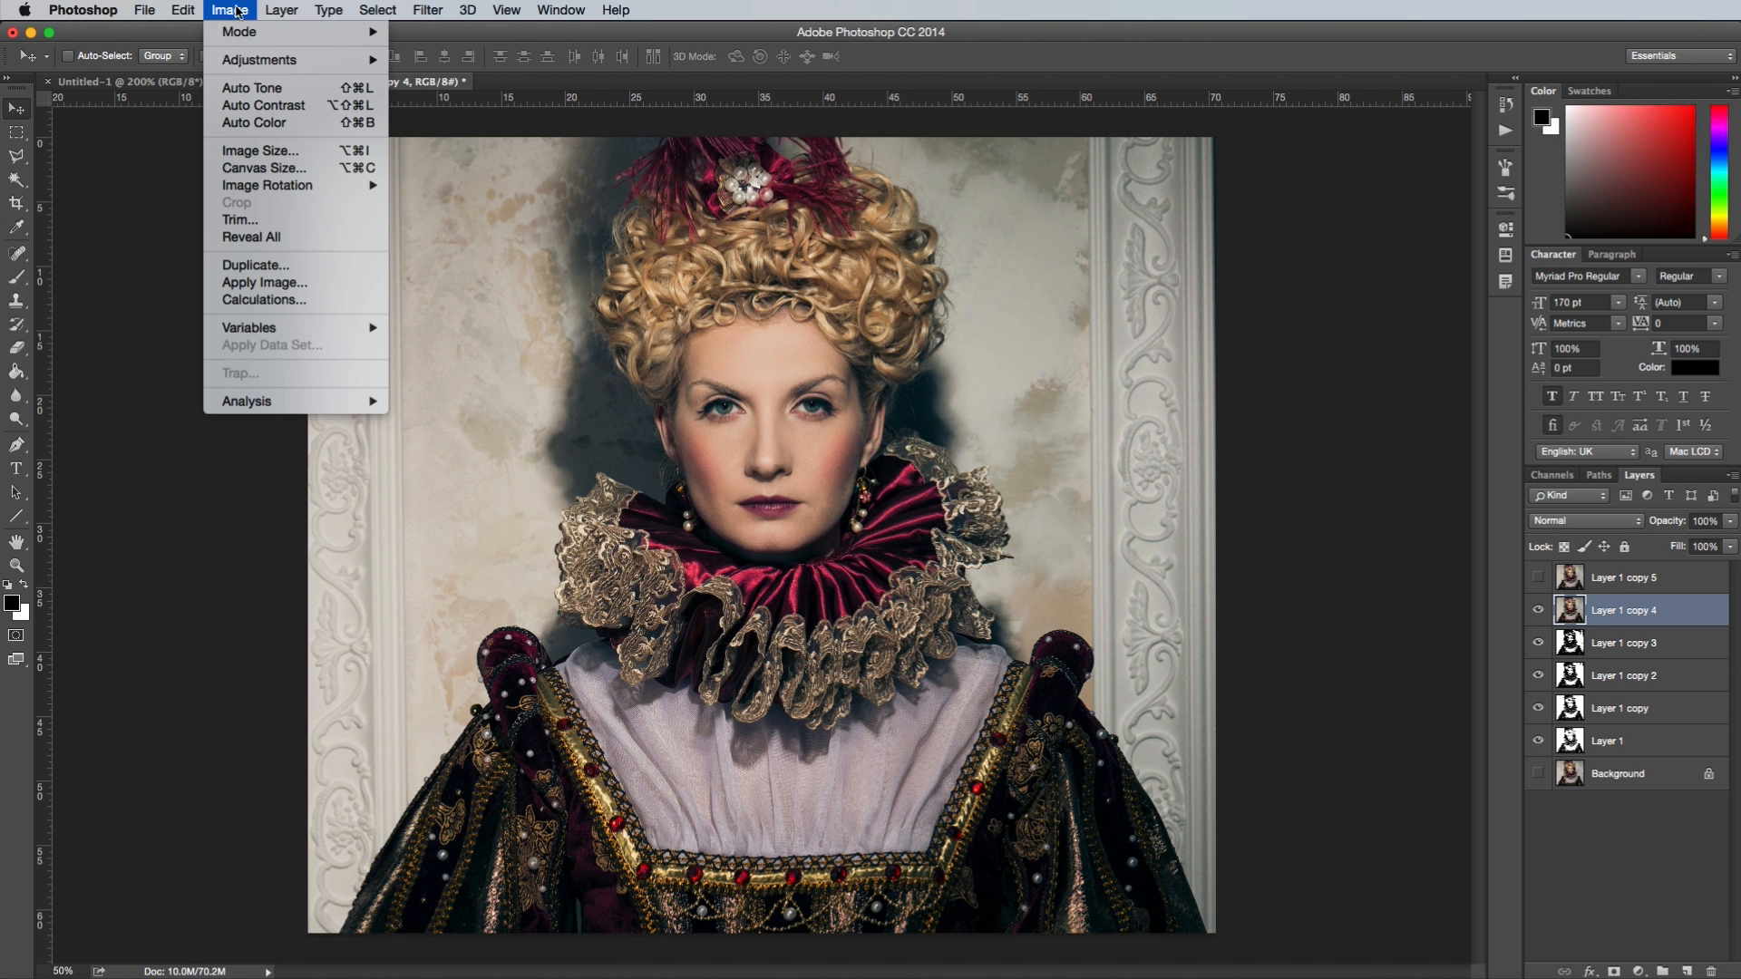
mouse_move(262, 60)
left_click(454, 301)
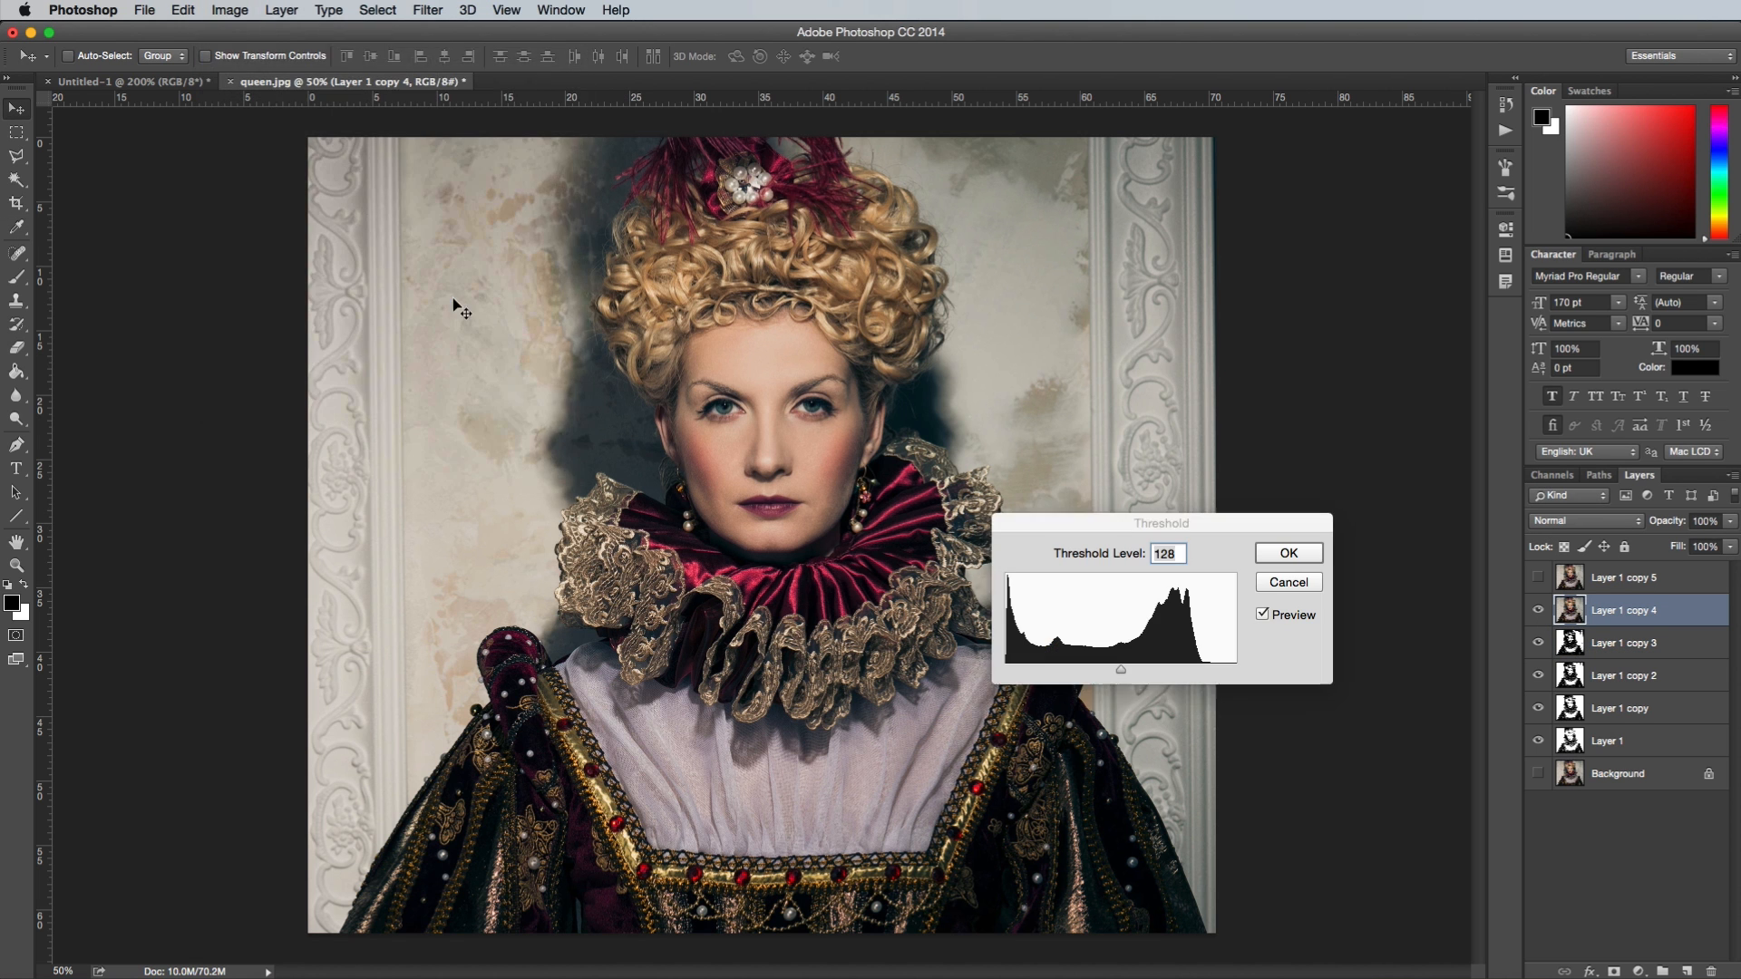
key("Return")
Show the topmost layer, Layer 1 copy 5, and apply the darkest Threshold adjustment of the series to it
left_click(1619, 578)
left_click(1538, 578)
left_click(231, 10)
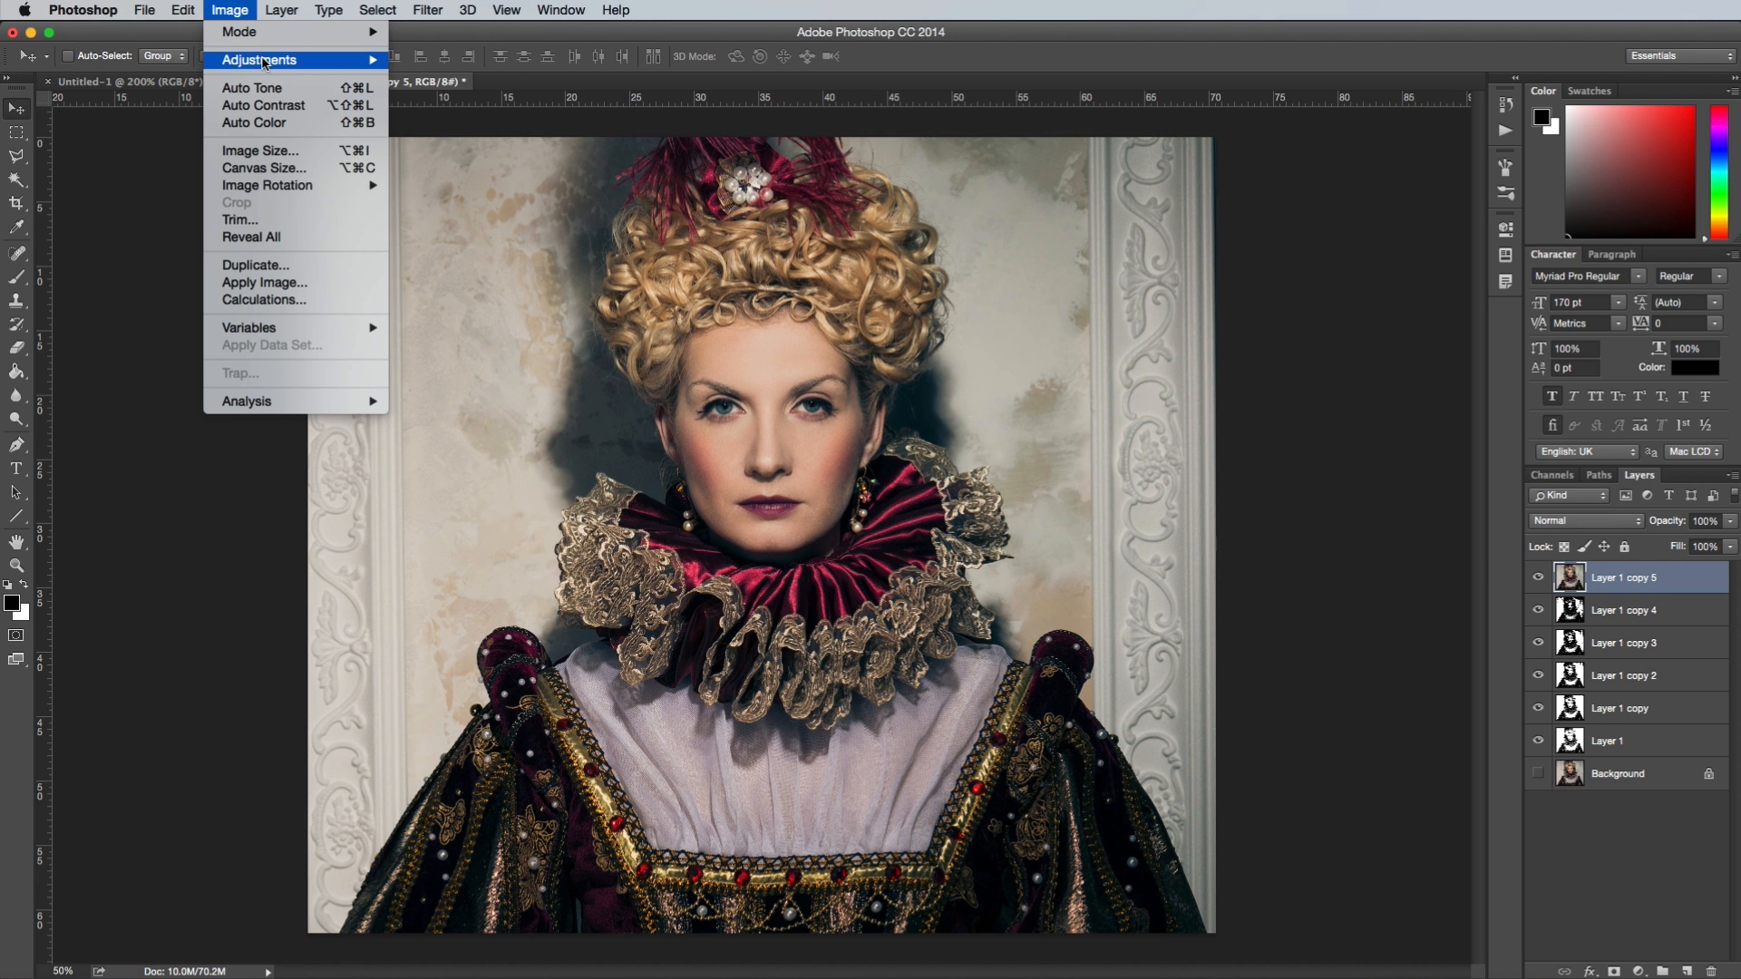
mouse_move(263, 62)
left_click(458, 303)
key("Return")
Hide all six threshold layers and enlarge the canvas to 200 percent in both width and height
left_click_drag(1535, 585, 1533, 745)
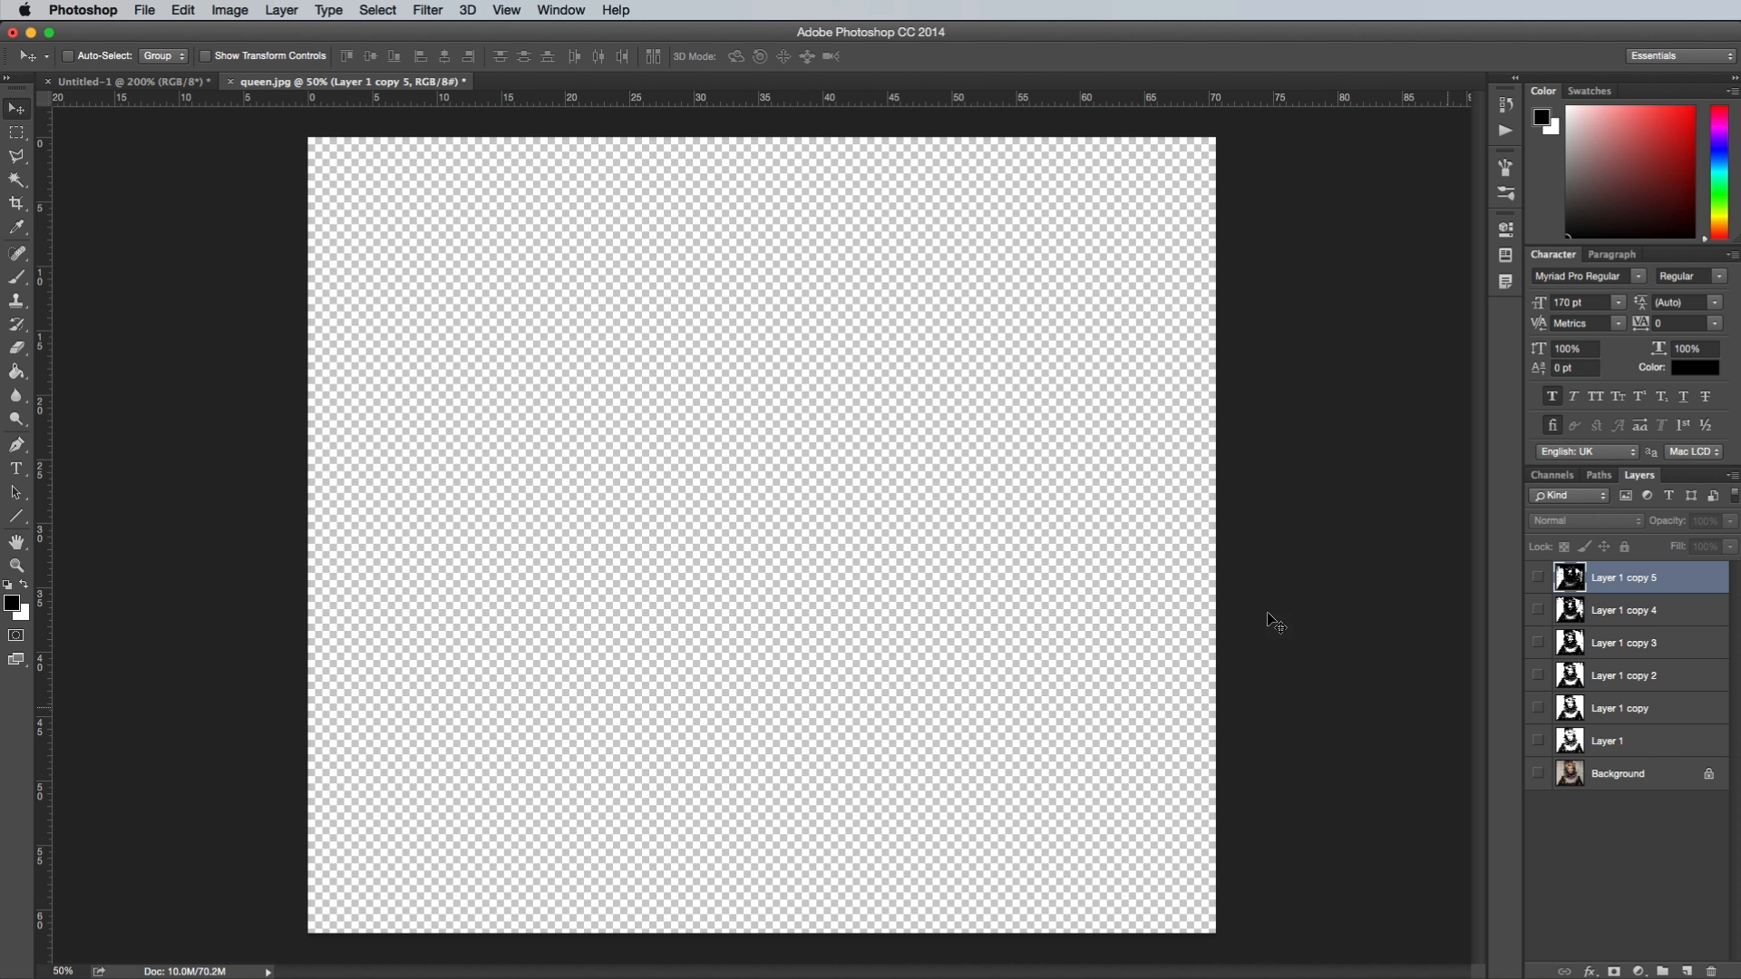
left_click(229, 10)
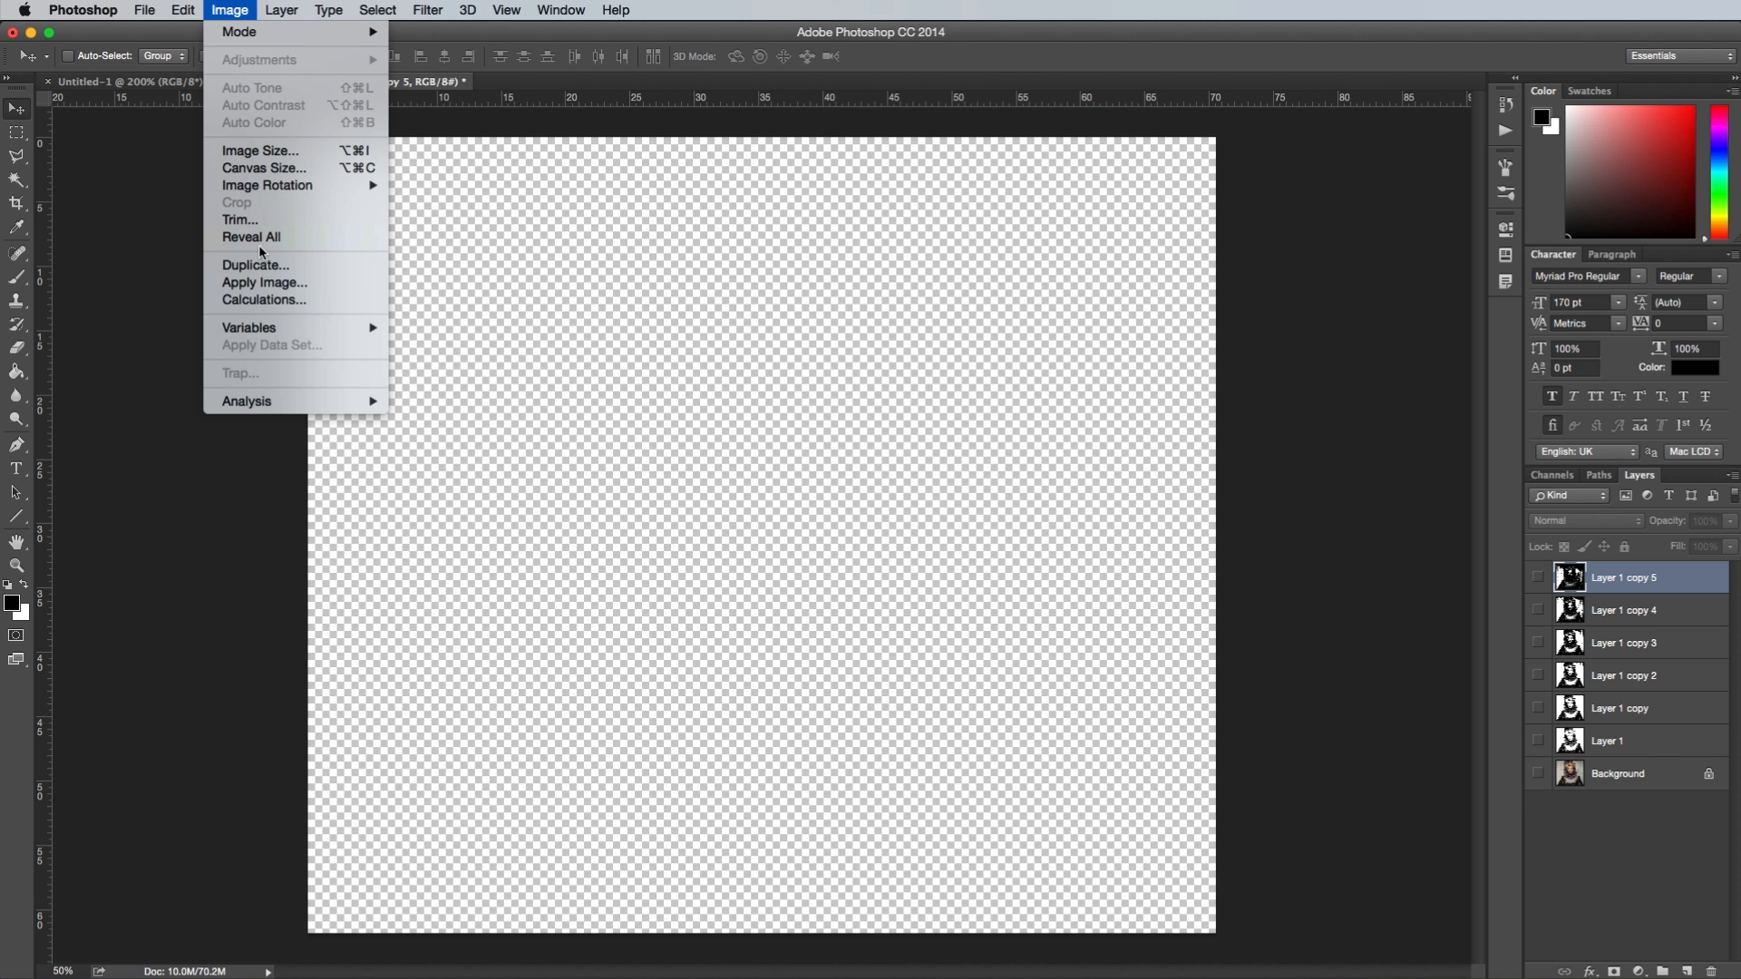
left_click(274, 168)
left_click(1202, 565)
left_click(1213, 514)
type("200")
key("Tab")
type("200")
key("Return")
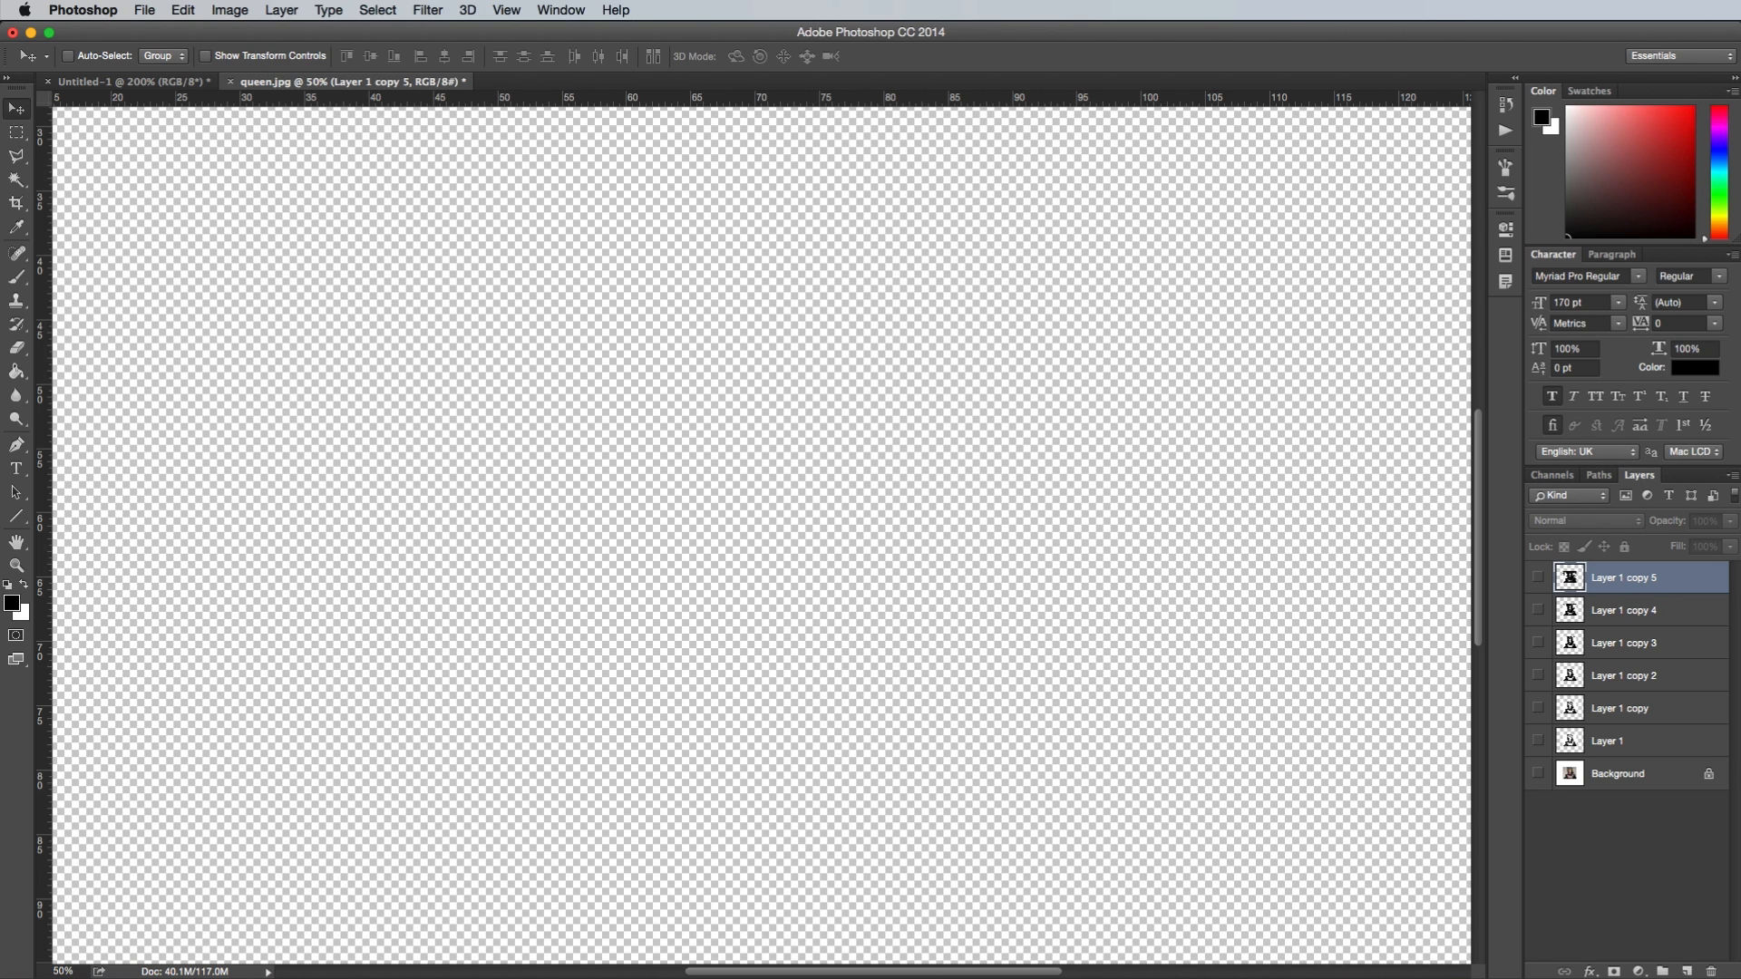
Add a new layer above Layer 1 copy 5 and fill it with Screen Pattern 1 using the Paint Bucket
left_click(1687, 971)
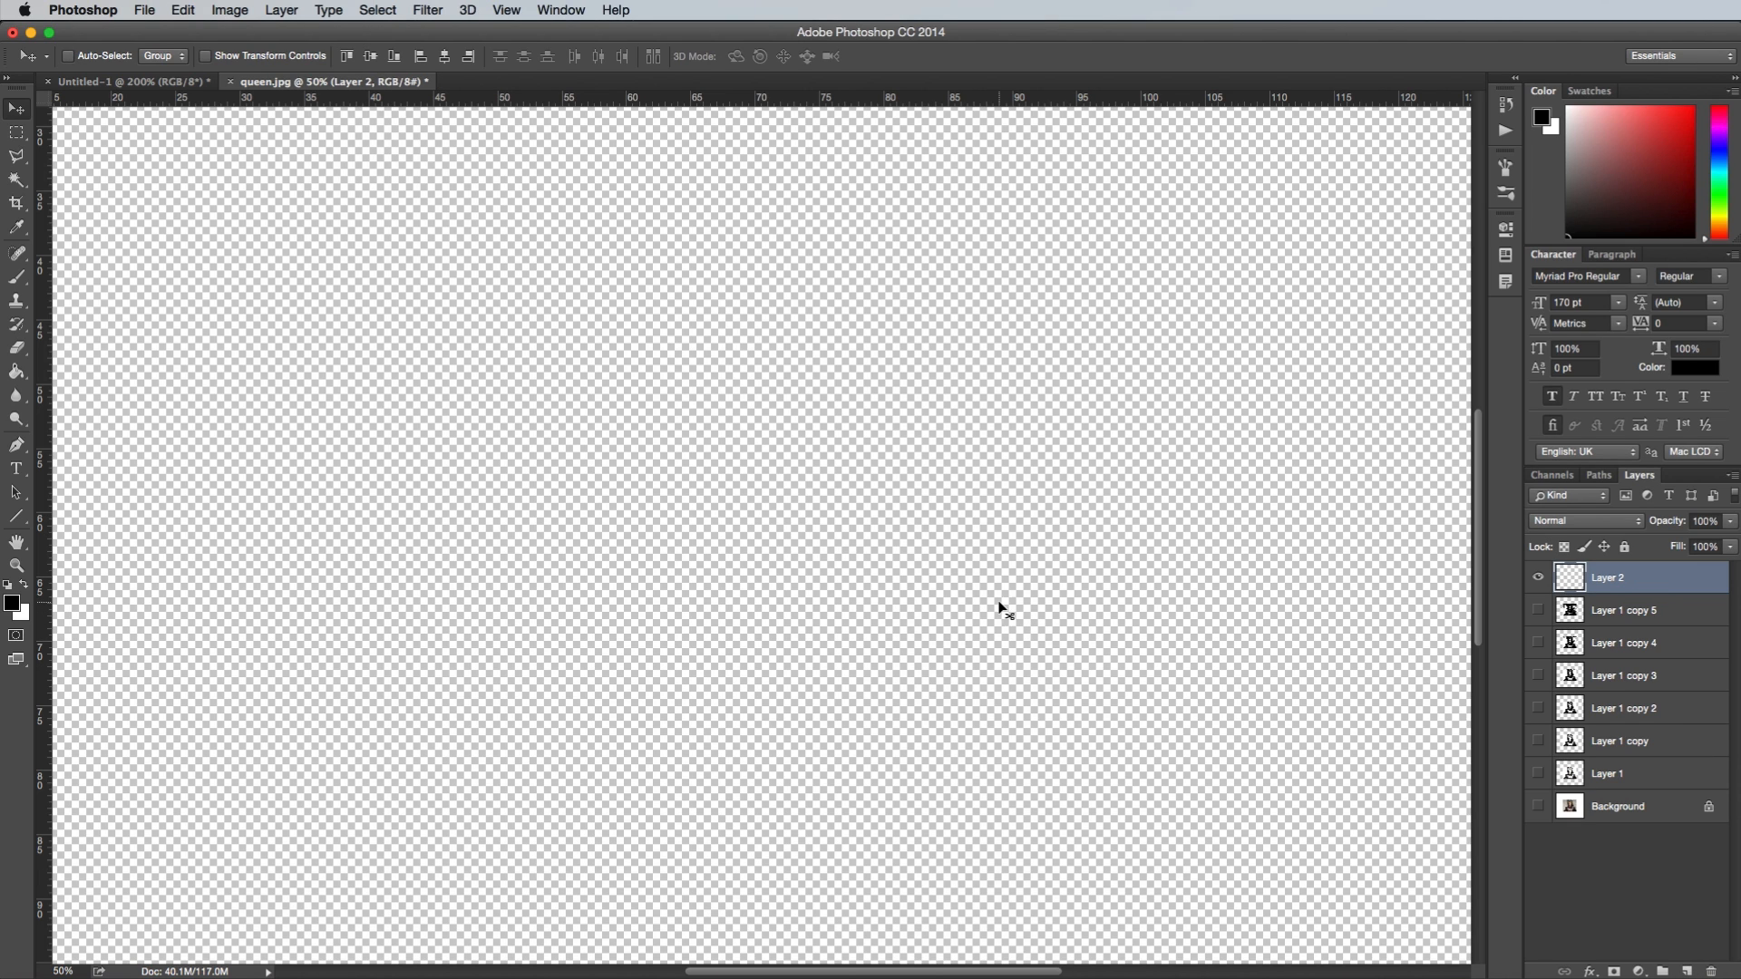
left_click(17, 371)
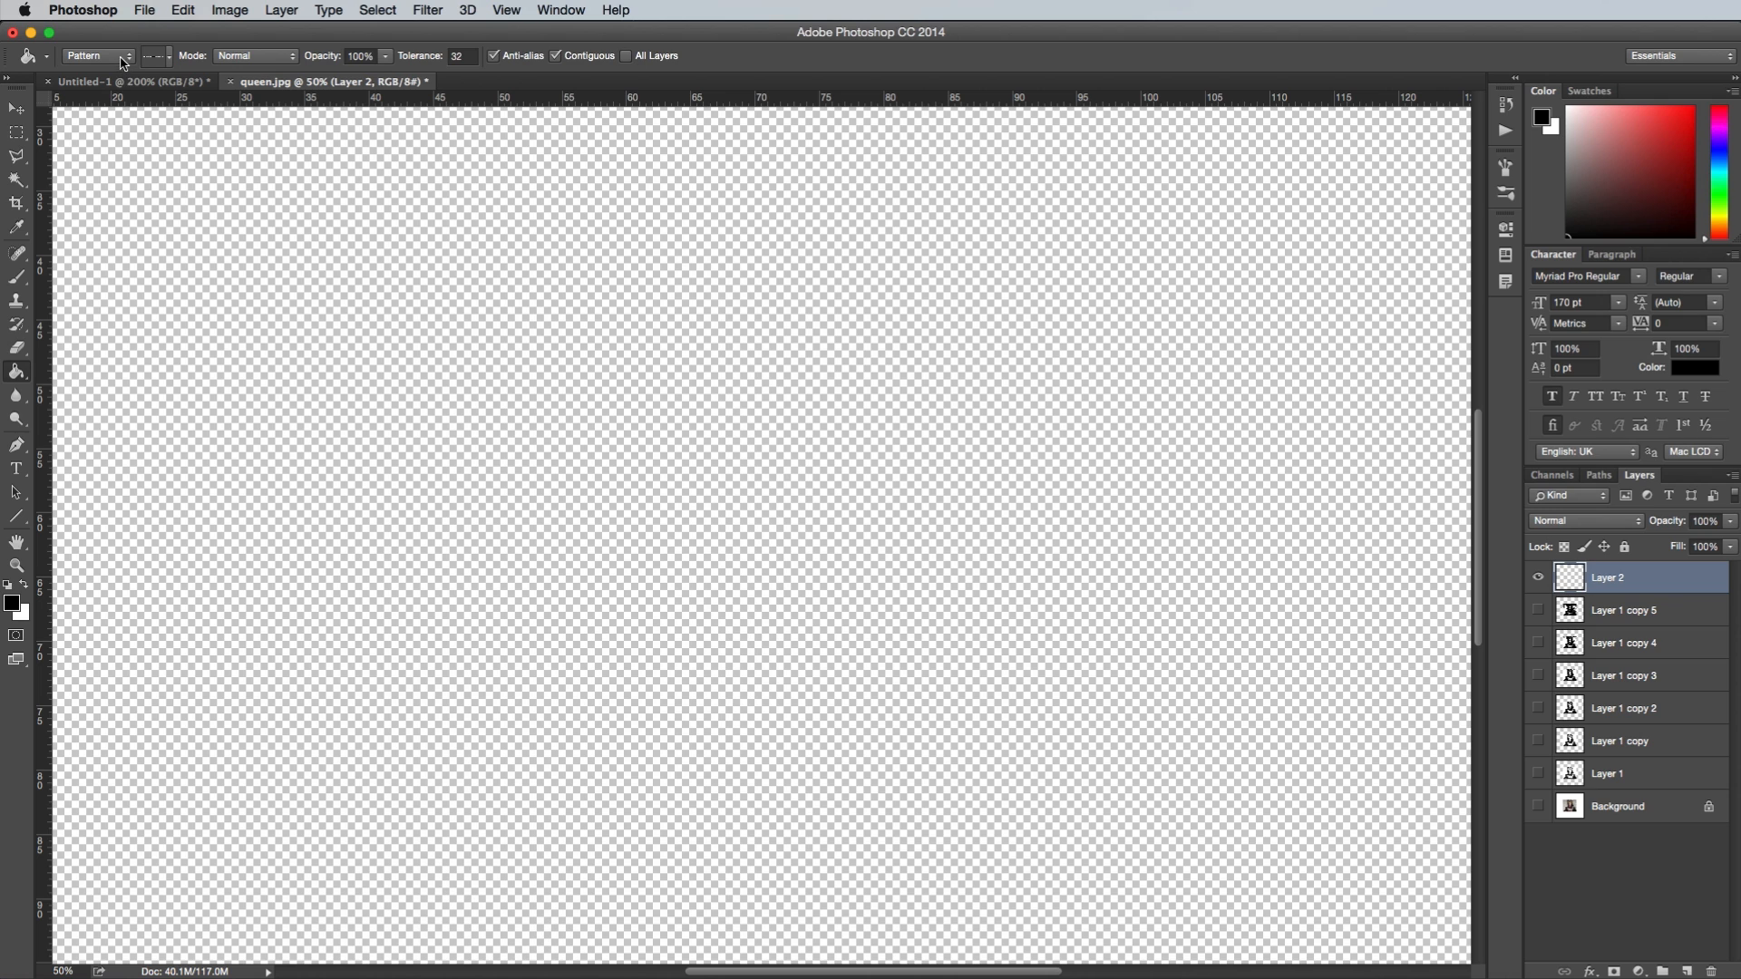
left_click(163, 58)
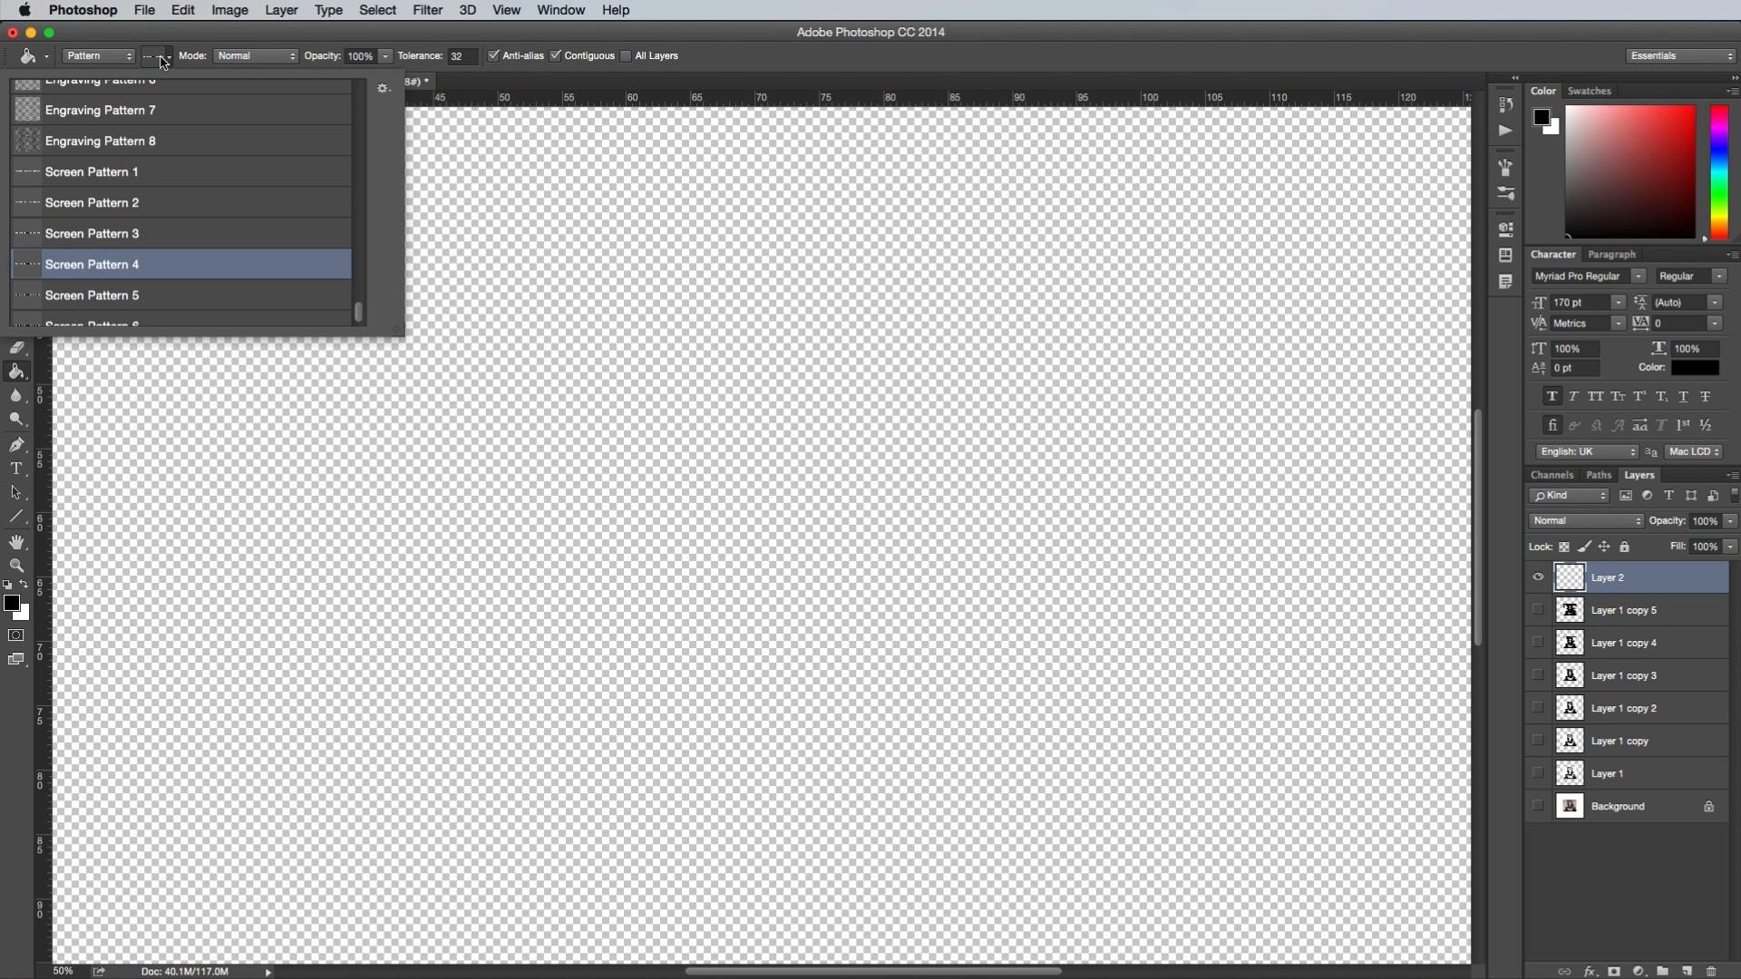
left_click(158, 185)
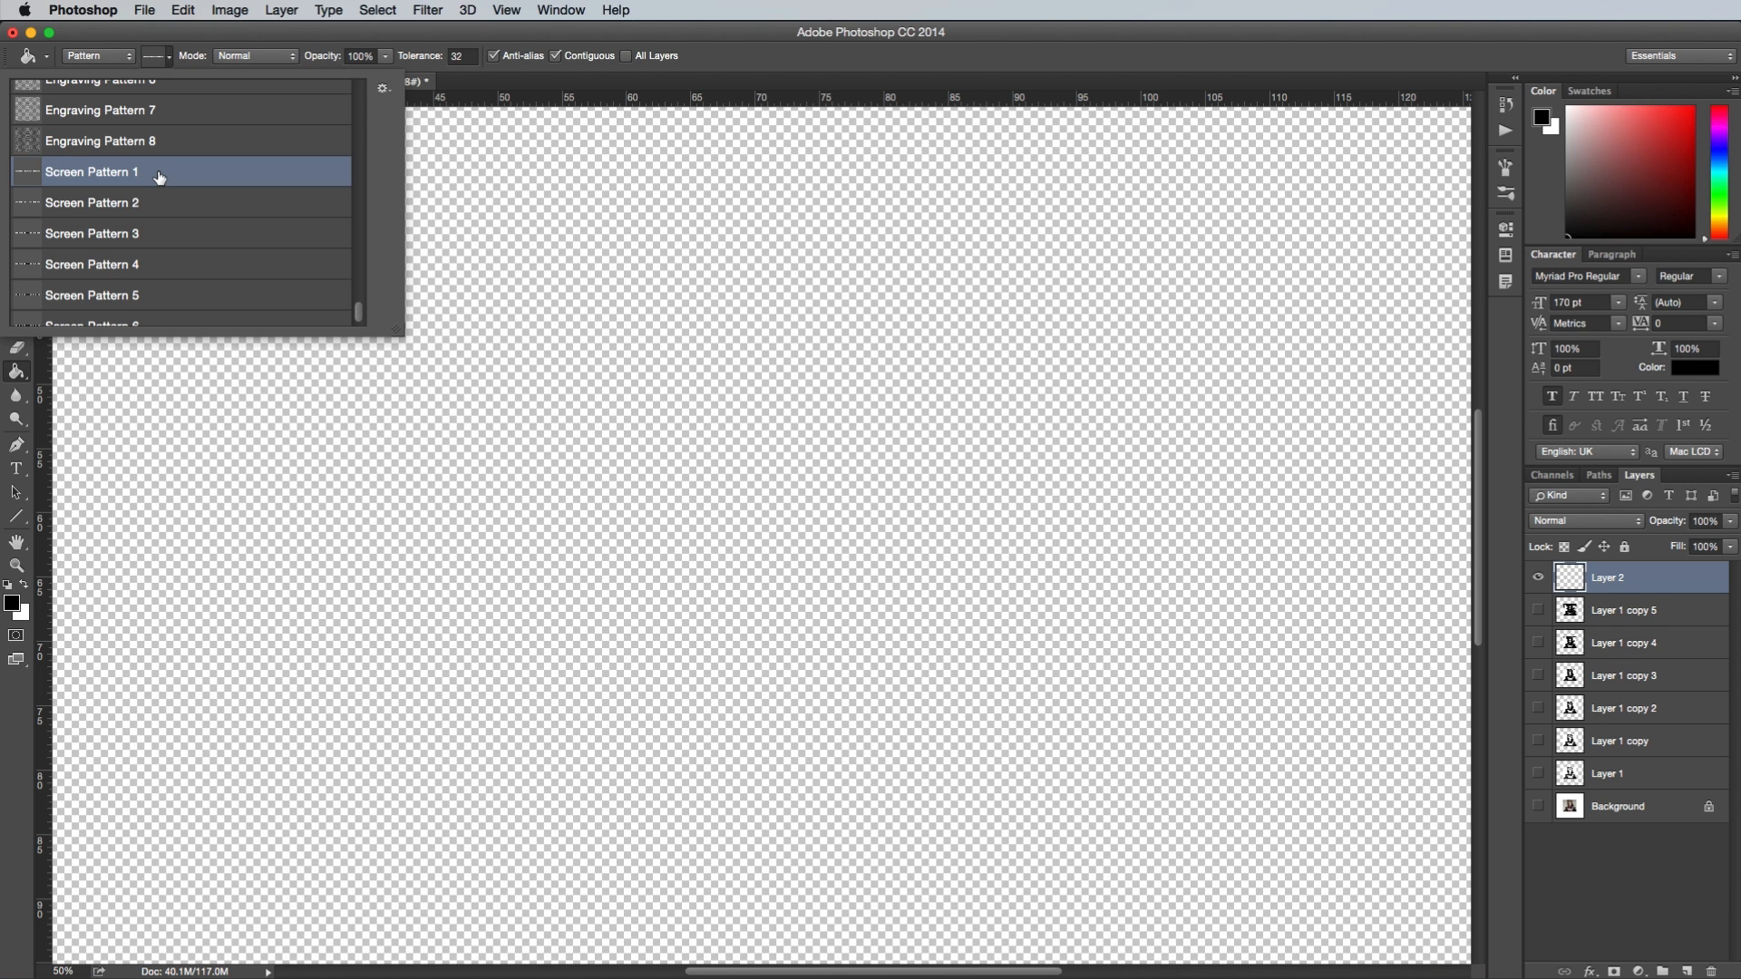
left_click(647, 355)
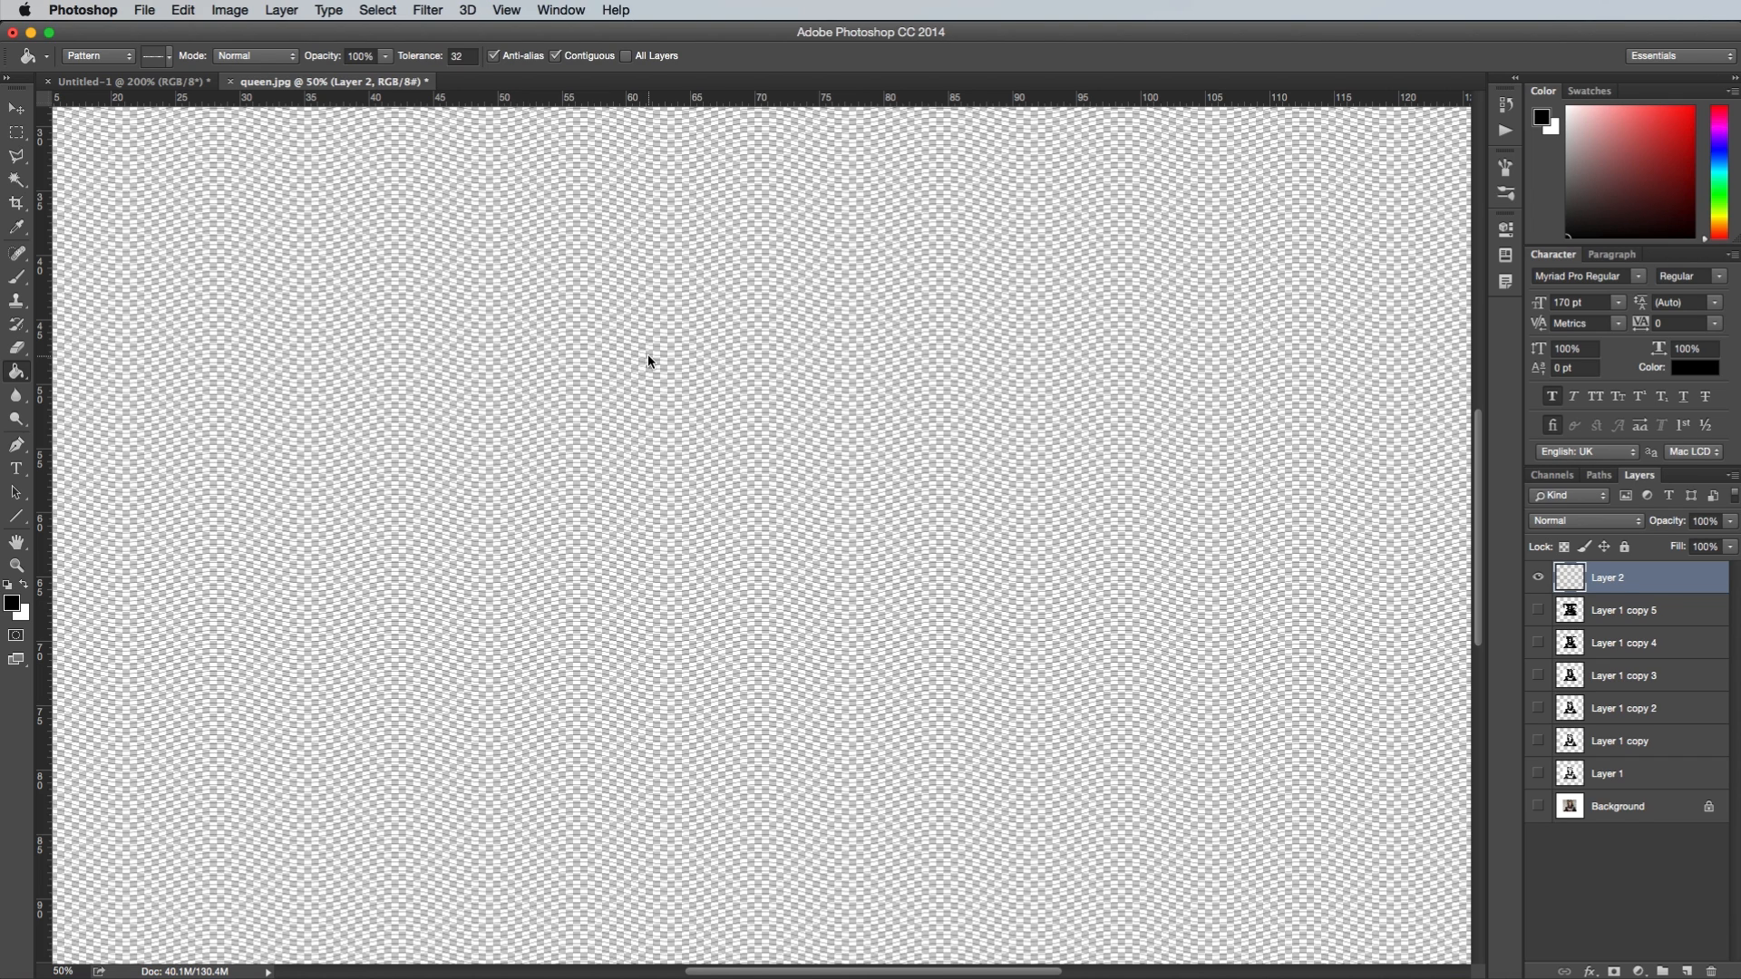
Create another layer on top and fill it with Screen Pattern 2
left_click(1686, 971)
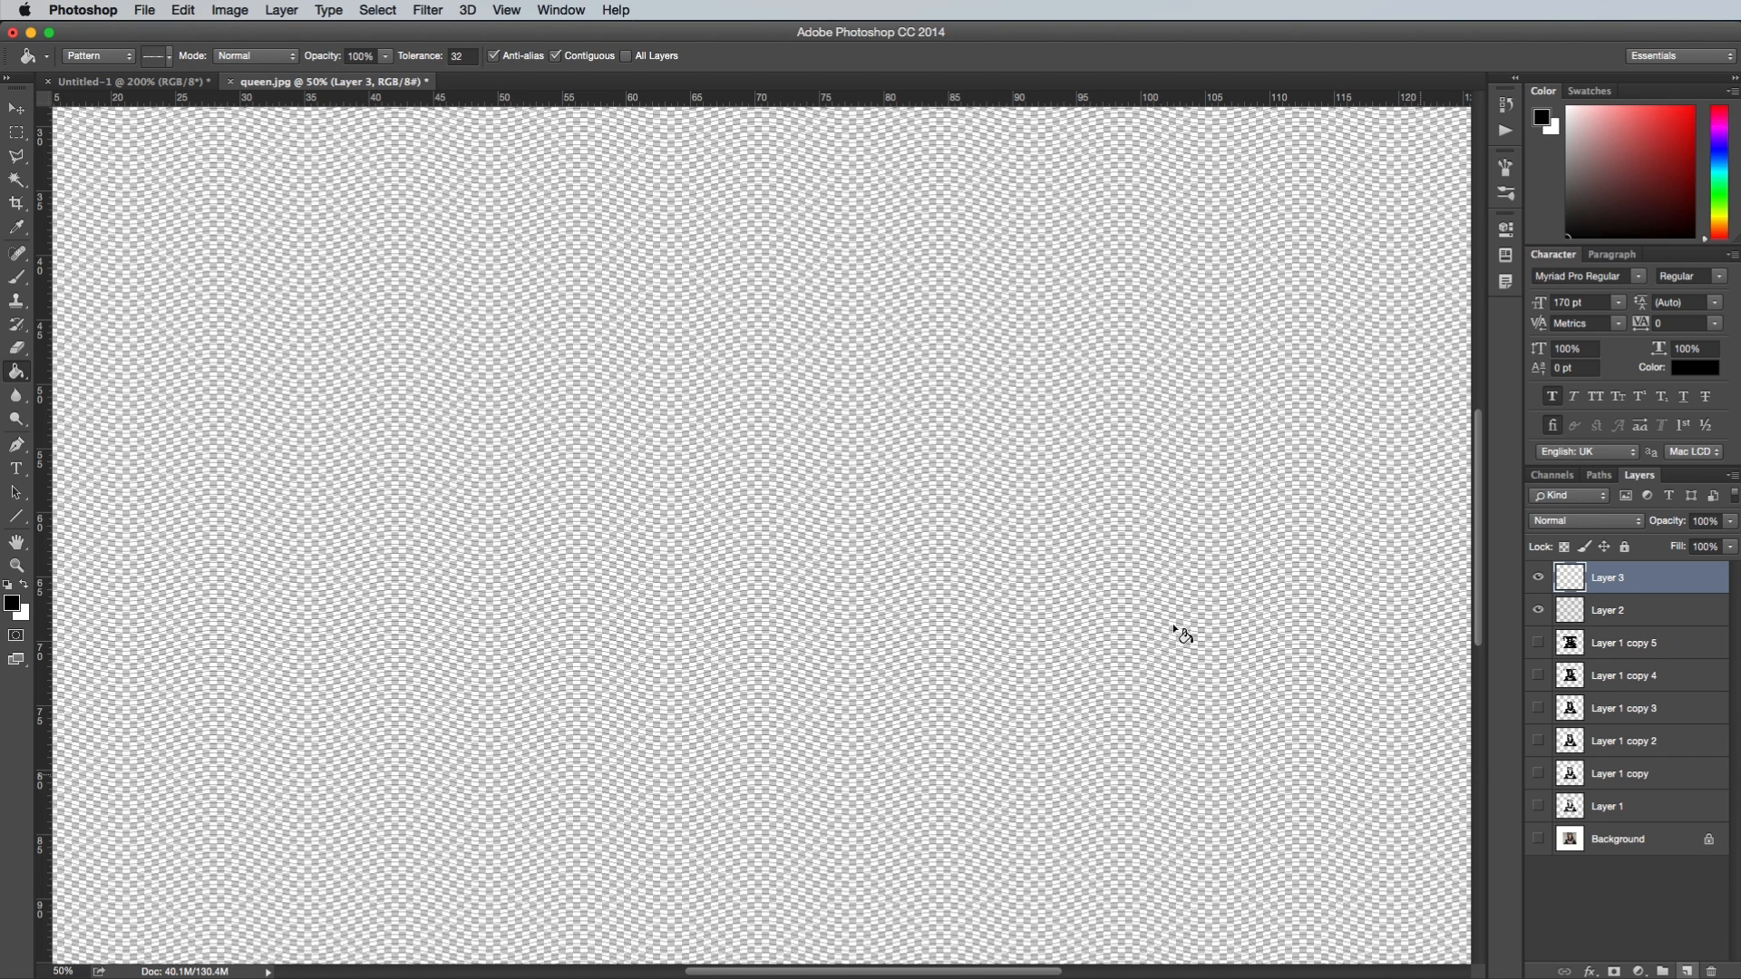
left_click(164, 57)
left_click(165, 203)
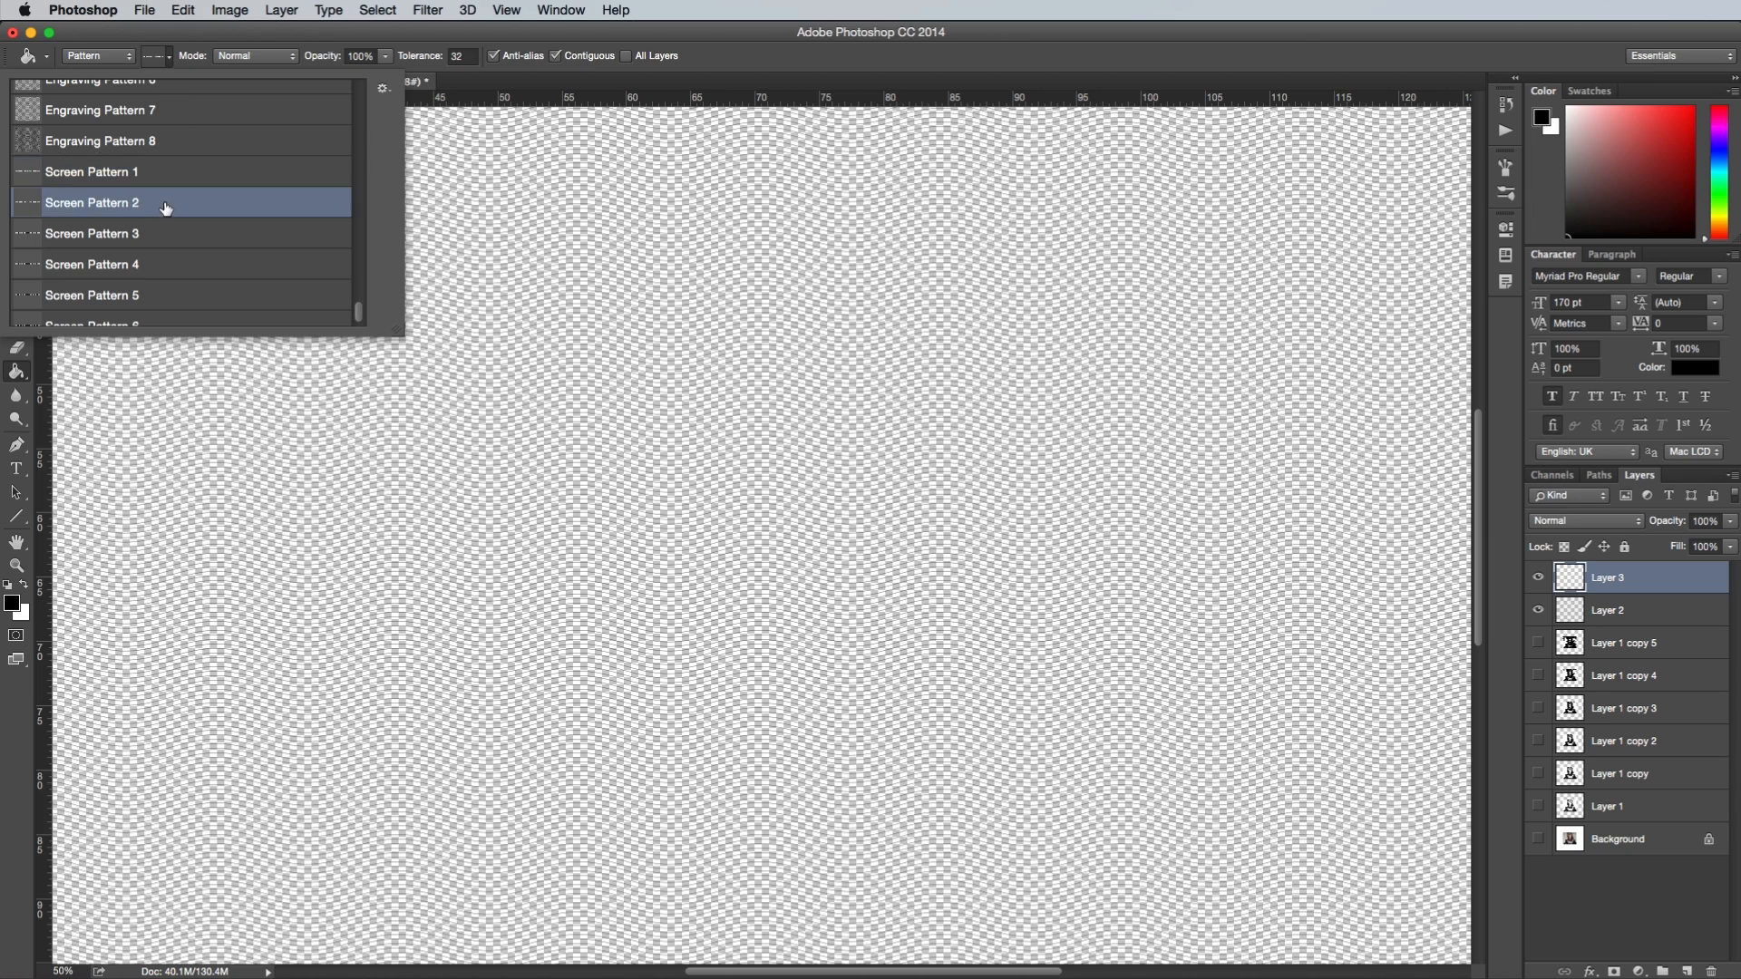
left_click(560, 329)
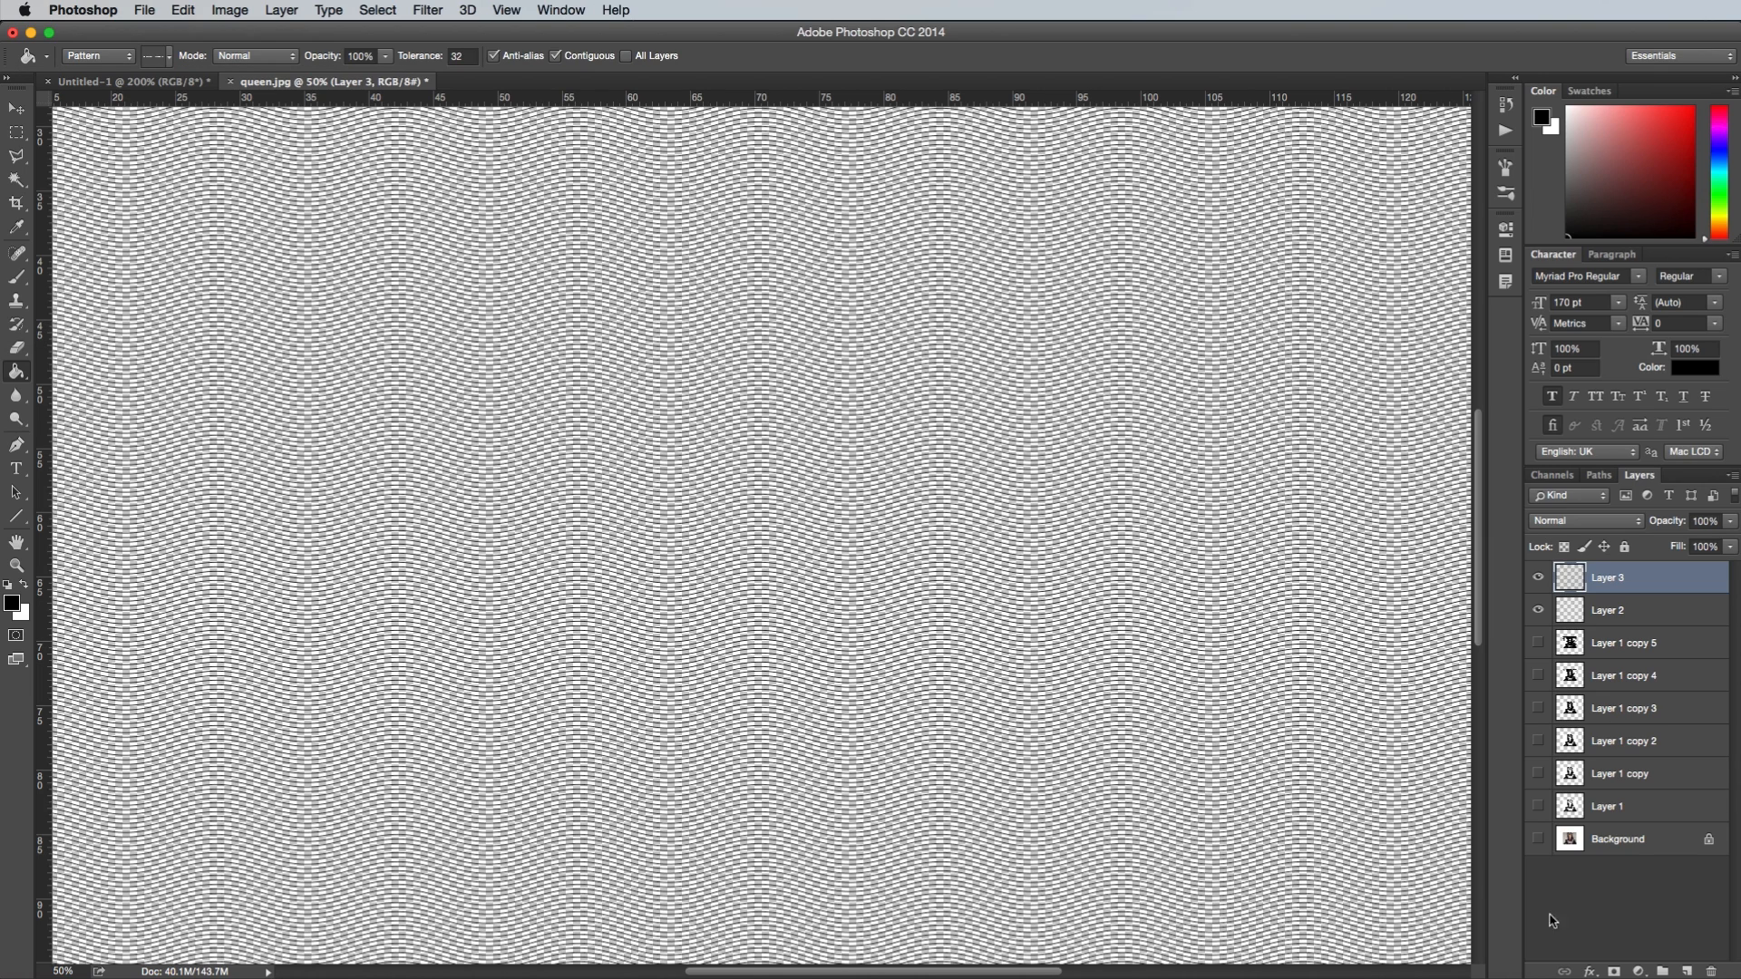
Add a new layer above the Screen Pattern 2 layer and fill it with Screen Pattern 3
left_click(1686, 971)
left_click(163, 57)
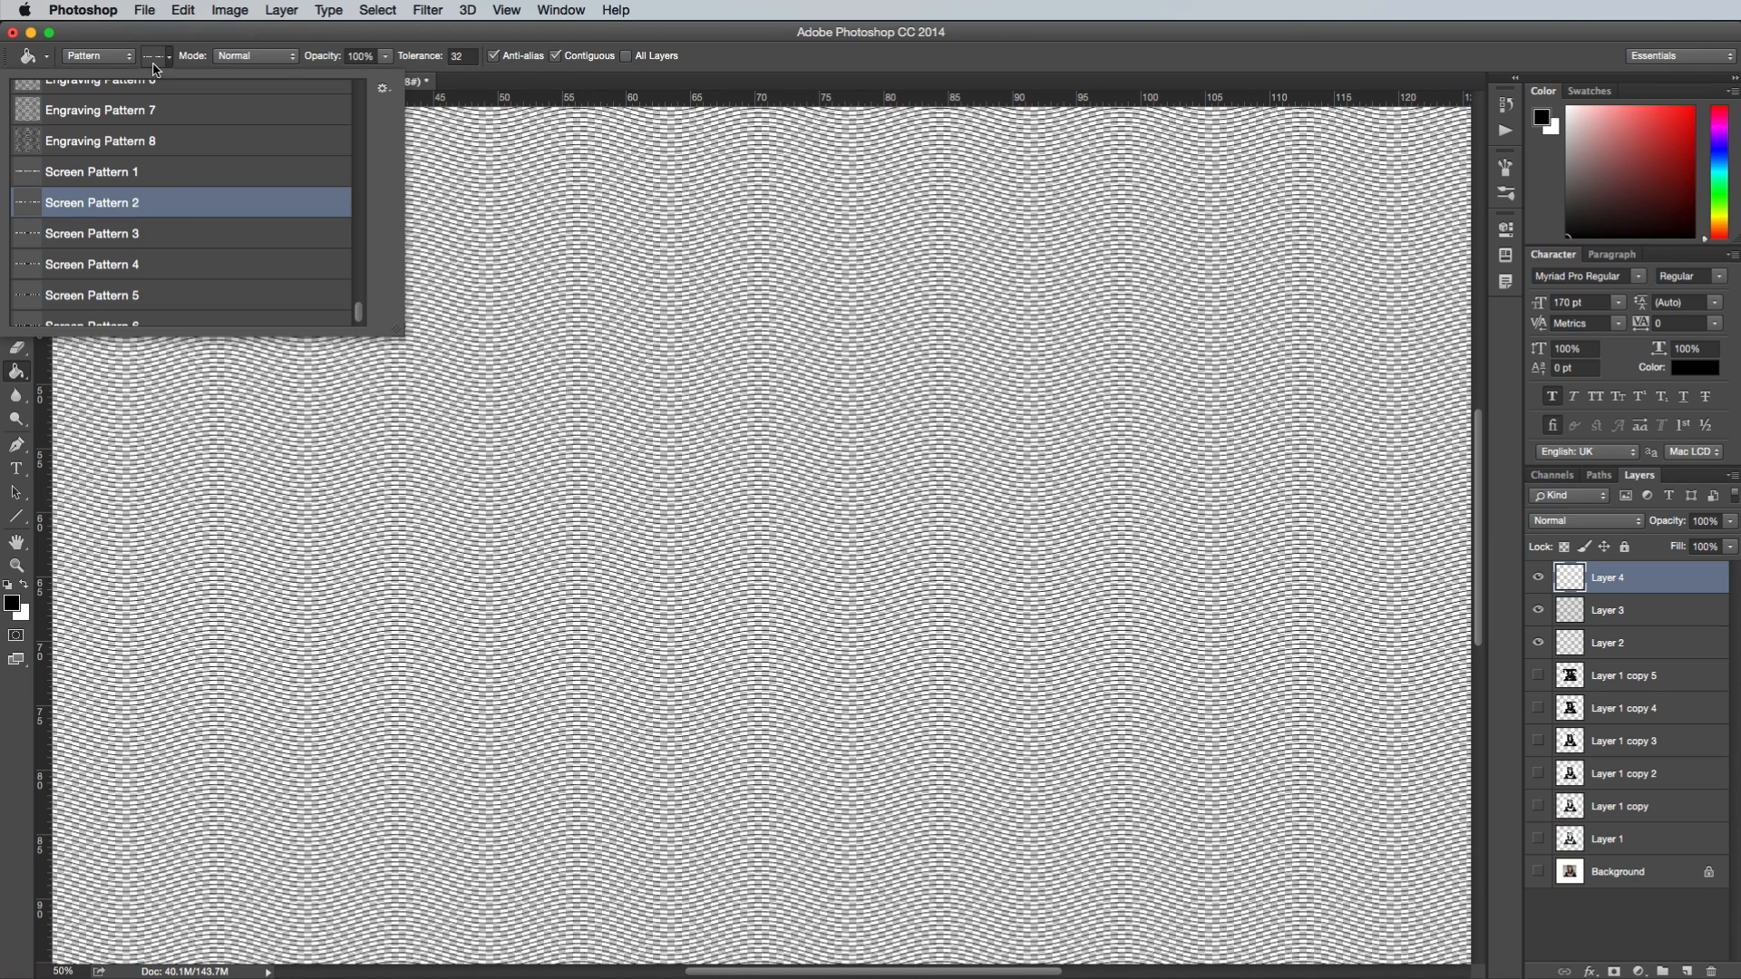
left_click(181, 233)
left_click(638, 337)
left_click(640, 338)
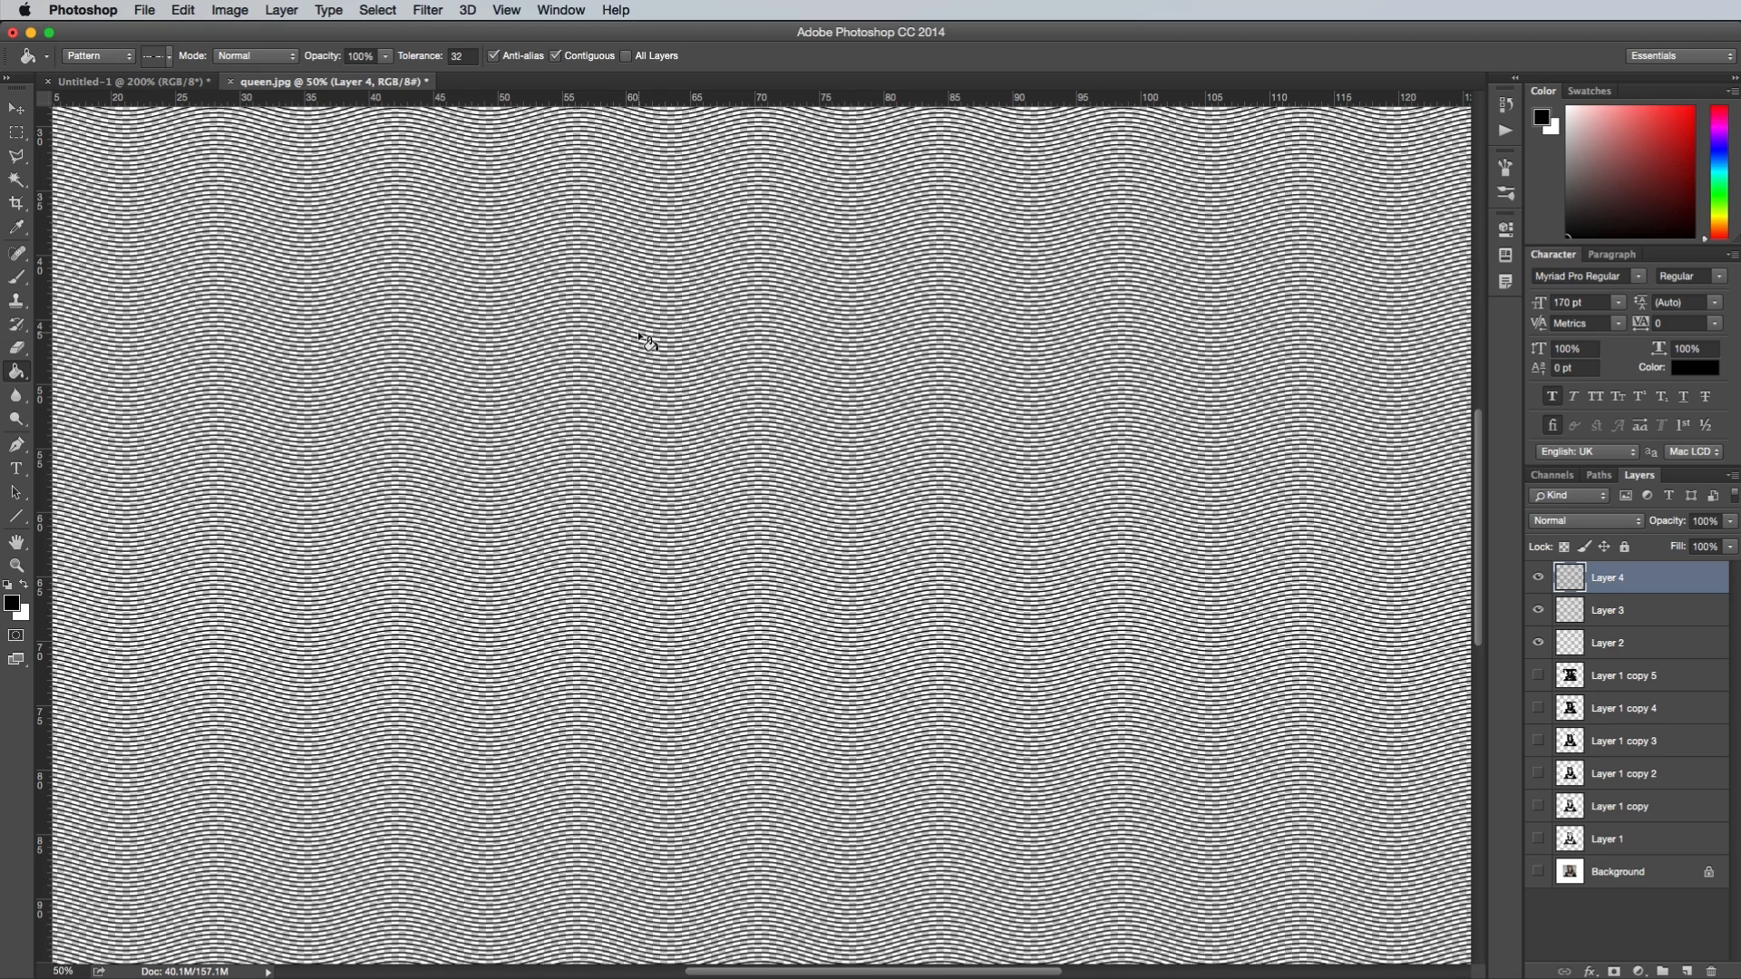
Add a new layer above the Screen Pattern 3 layer and fill it with Screen Pattern 4
left_click(1687, 971)
left_click(163, 57)
left_click(160, 265)
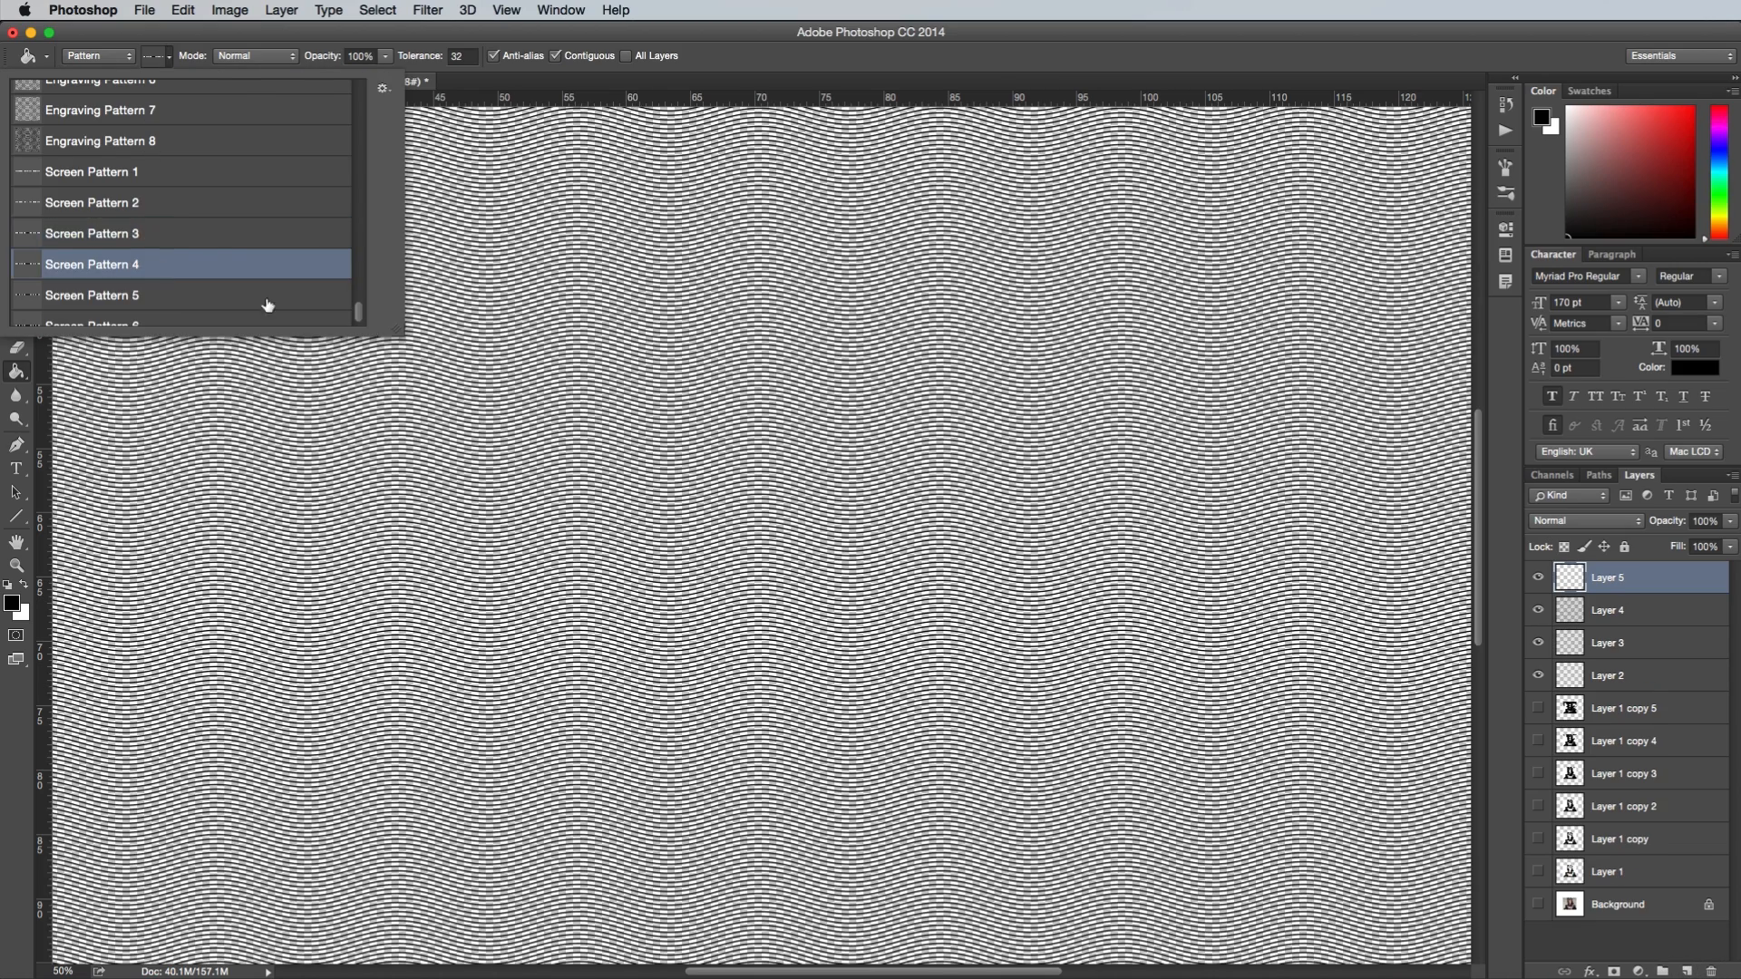
left_click(505, 343)
left_click(505, 342)
Add a new layer above the Screen Pattern 4 layer and fill it with Screen Pattern 5
left_click(1686, 971)
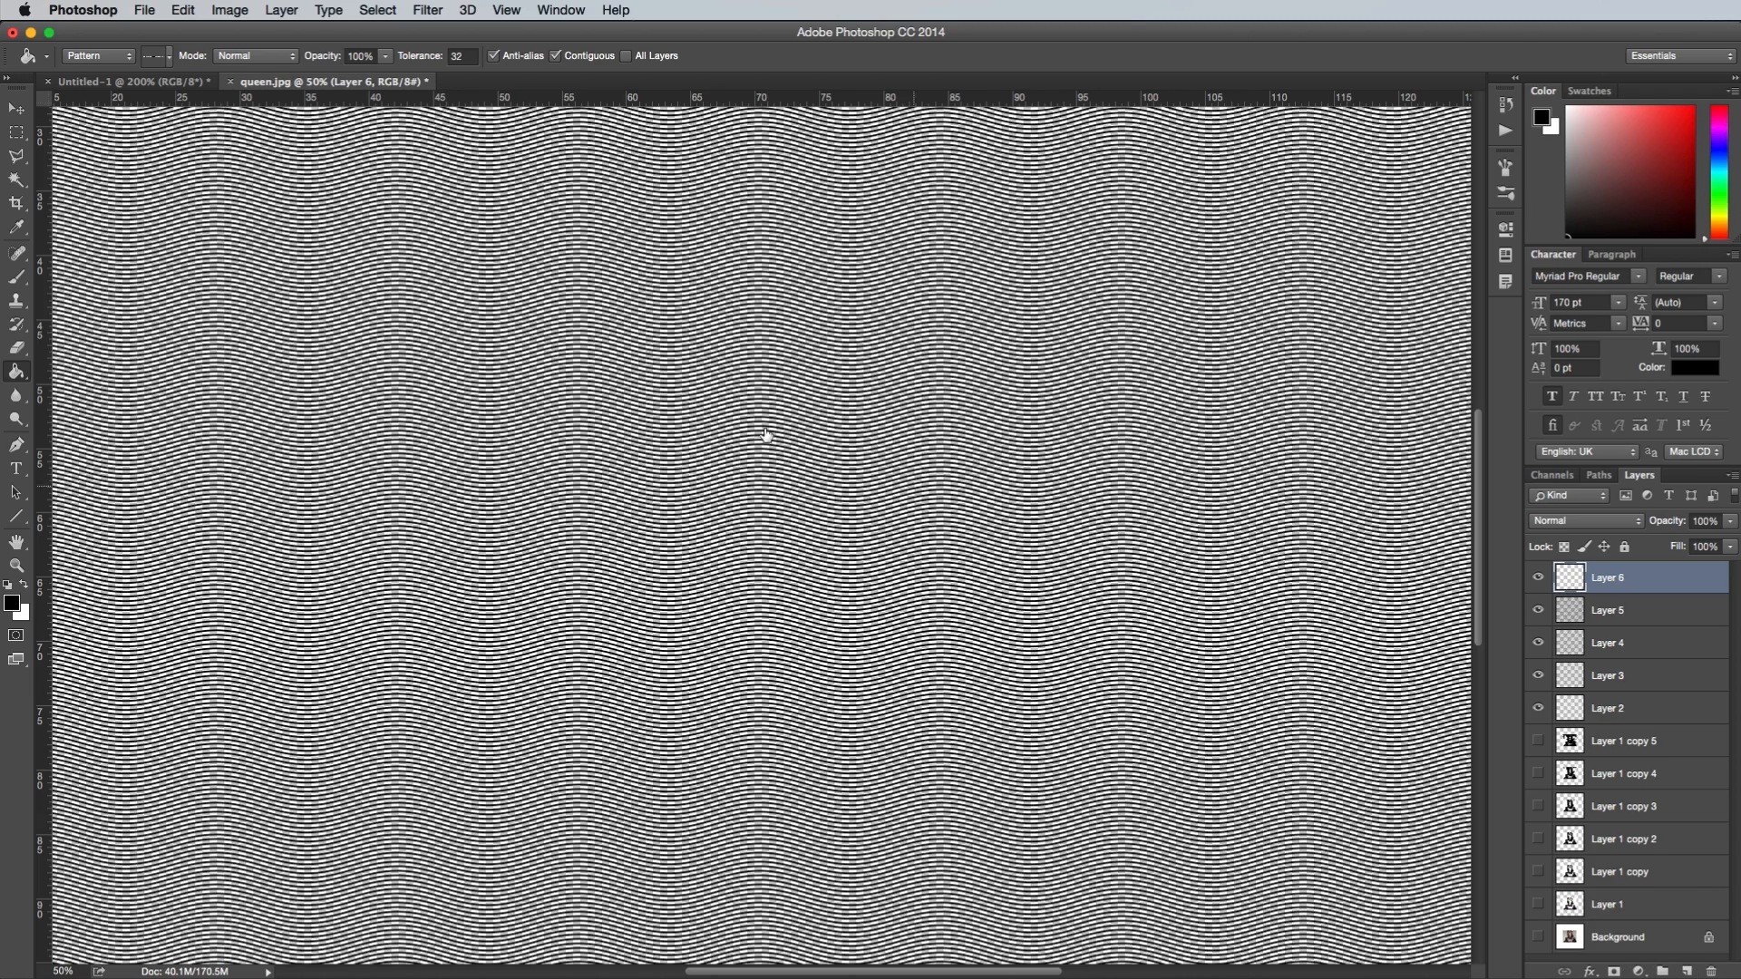
left_click(160, 56)
left_click(209, 305)
left_click(616, 362)
left_click(616, 363)
Add a sixth pattern layer at the top of the stack and fill it with Screen Pattern 6
left_click(1686, 971)
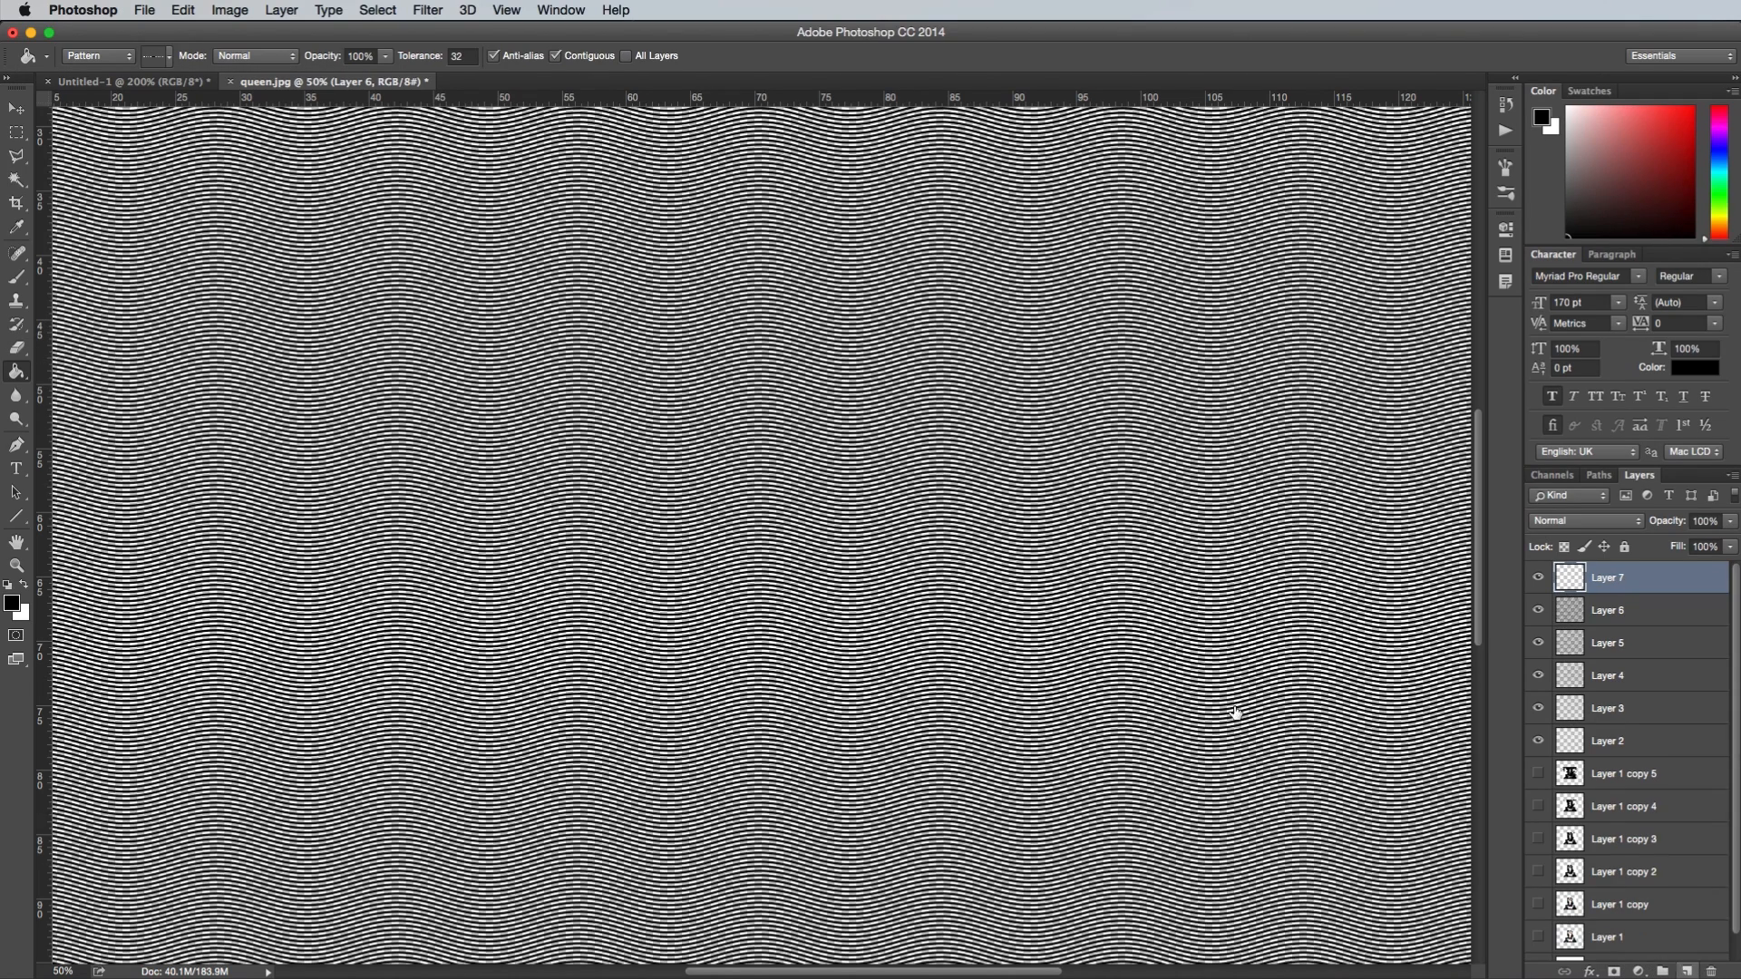
left_click(160, 57)
scroll(200, 299, "down", 1)
left_click(205, 314)
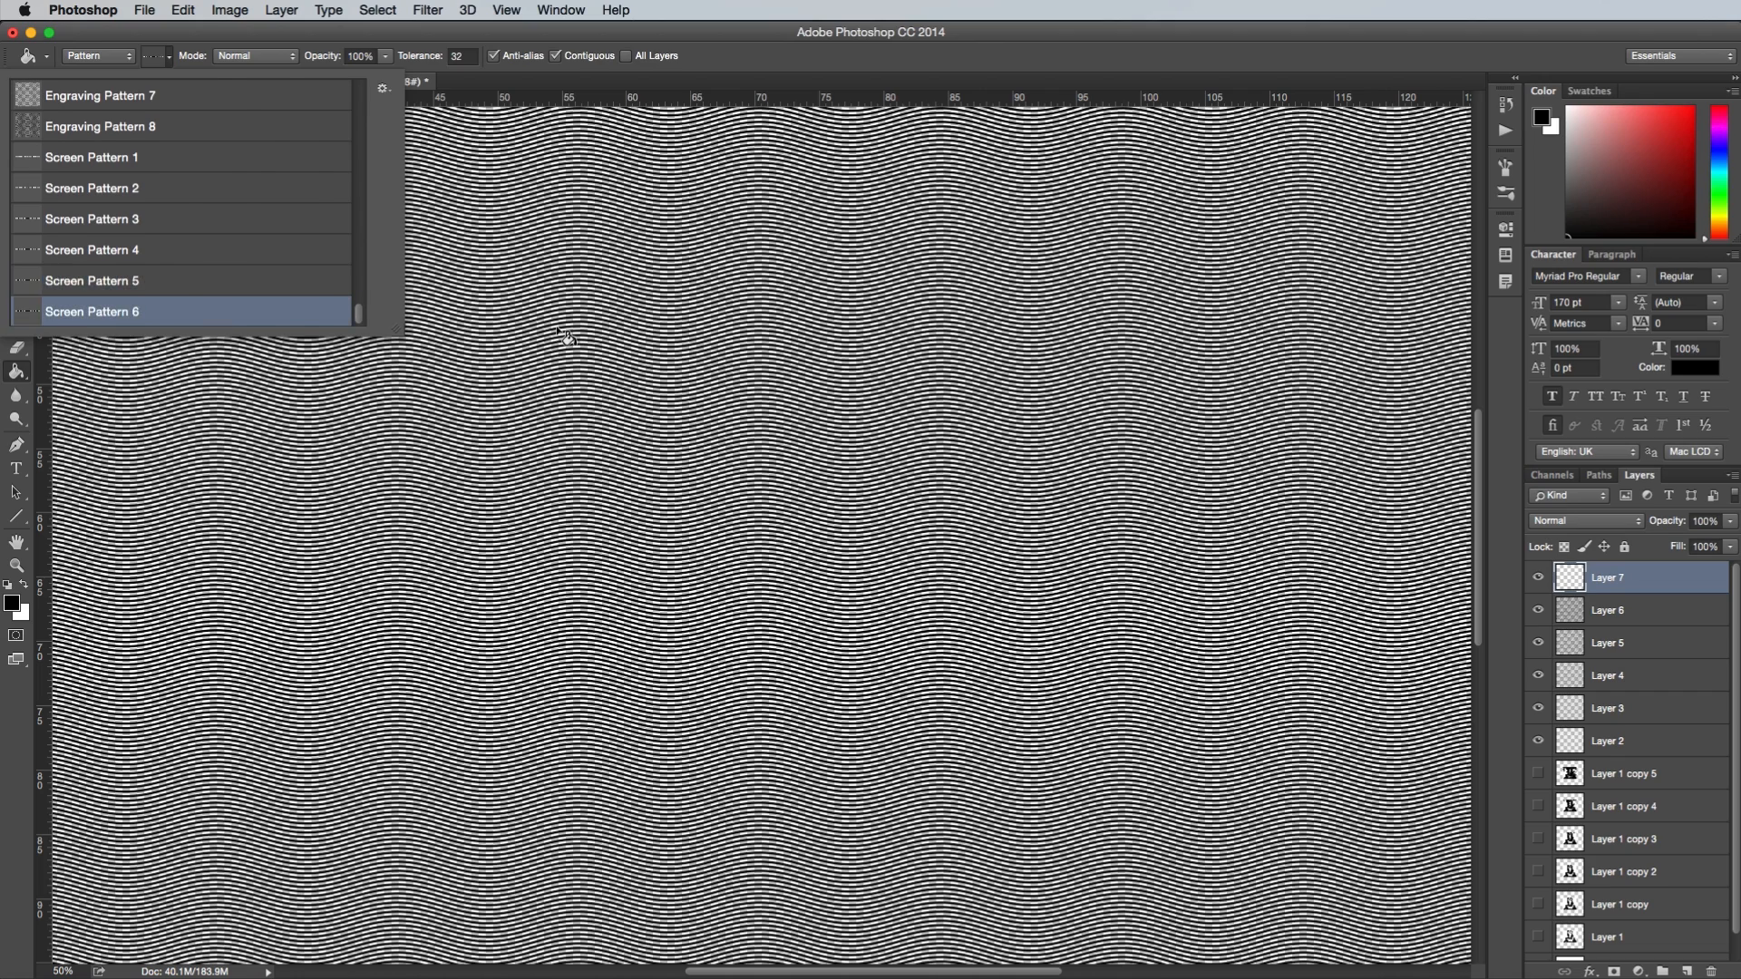
left_click(564, 332)
left_click(564, 335)
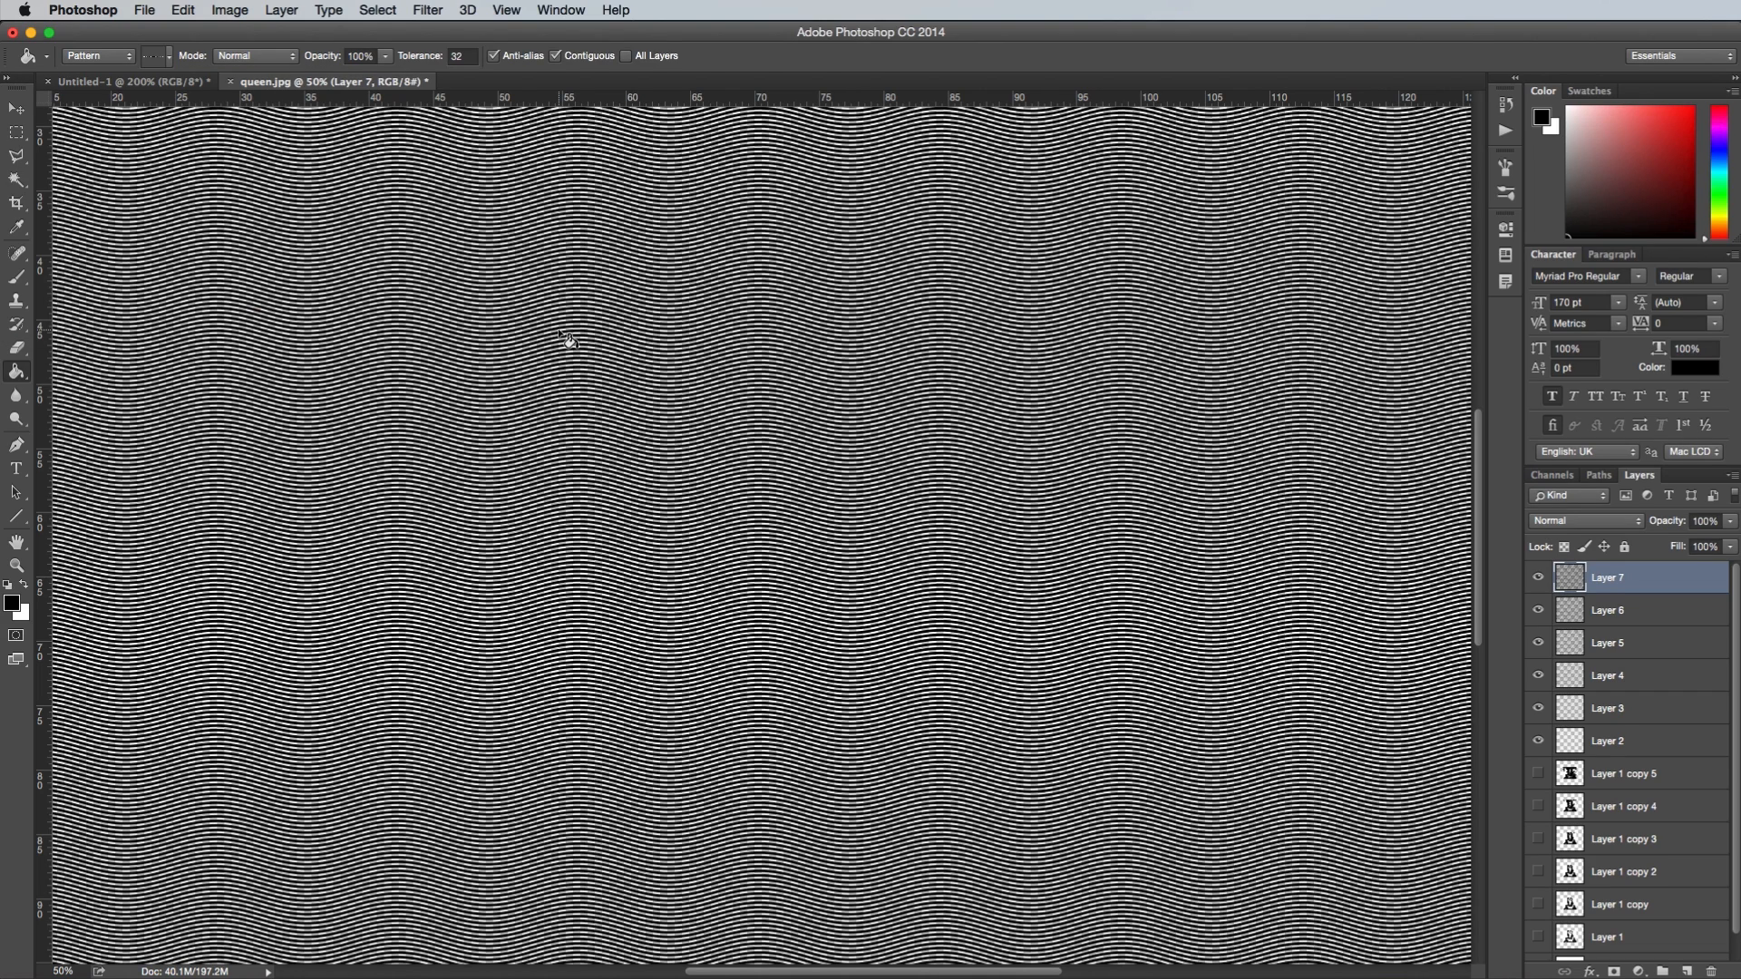
Rename Layer 7 to Shadows and both Layer 6 and Layer 5 to Dark Shading
double_click(1608, 578)
type("Shadows")
key("Return")
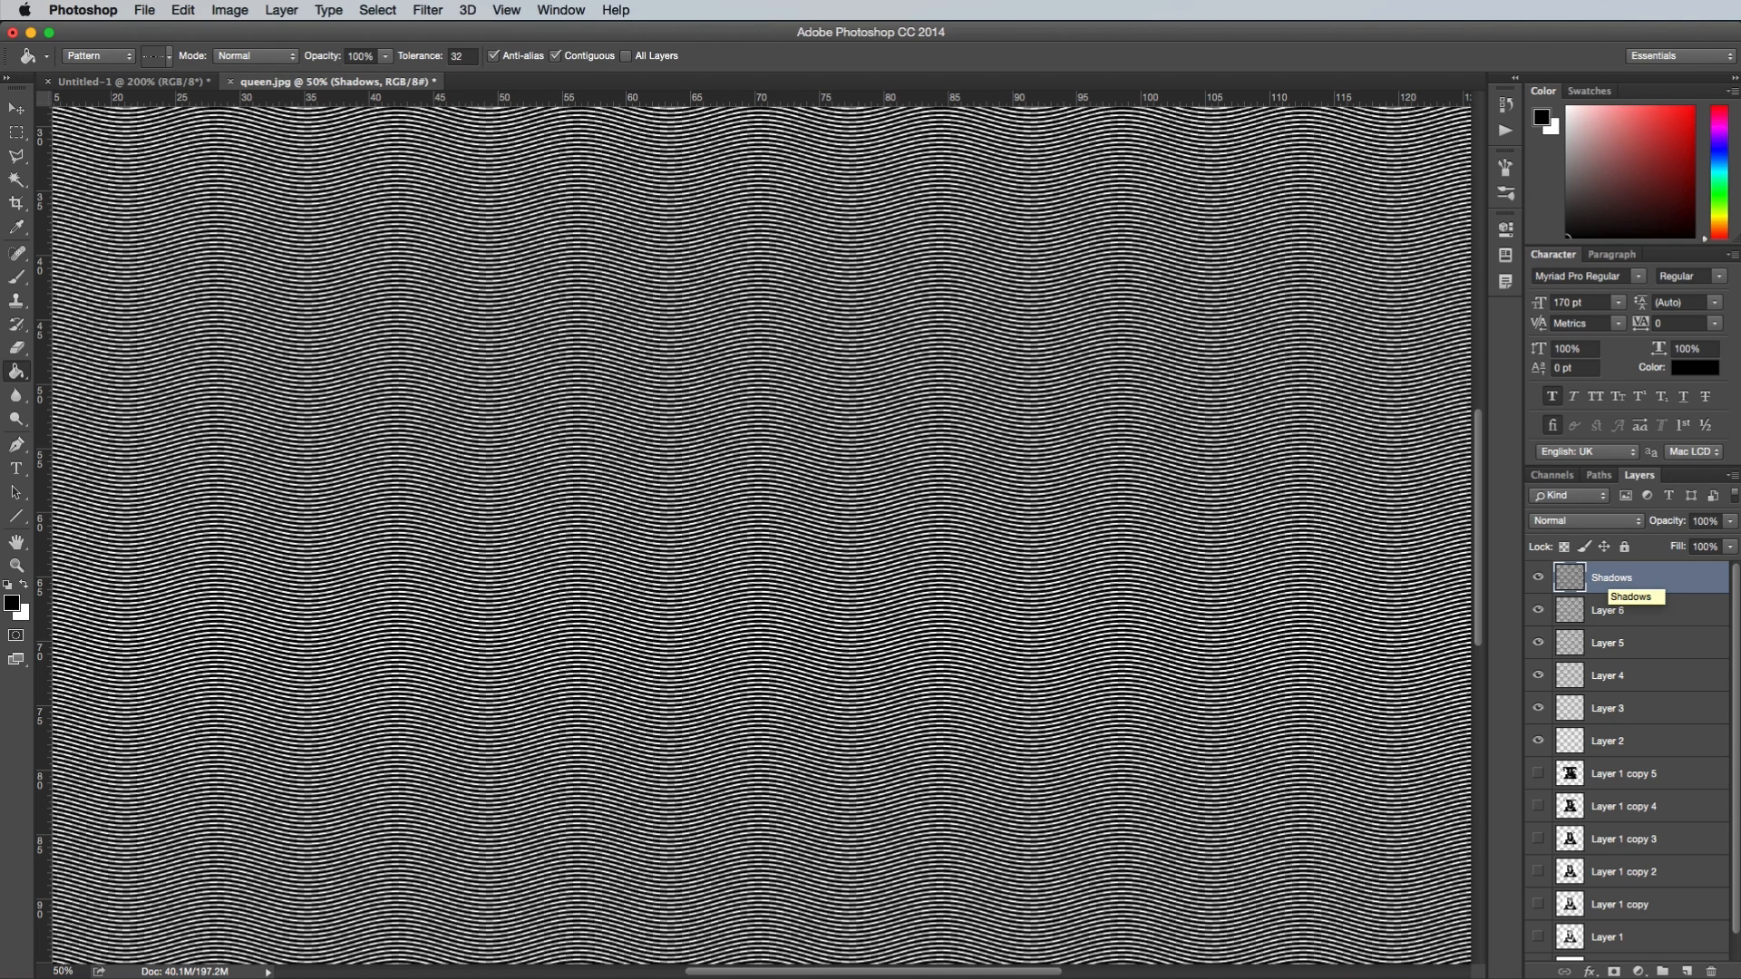
double_click(1608, 614)
type("Dark Shadin")
type("Da")
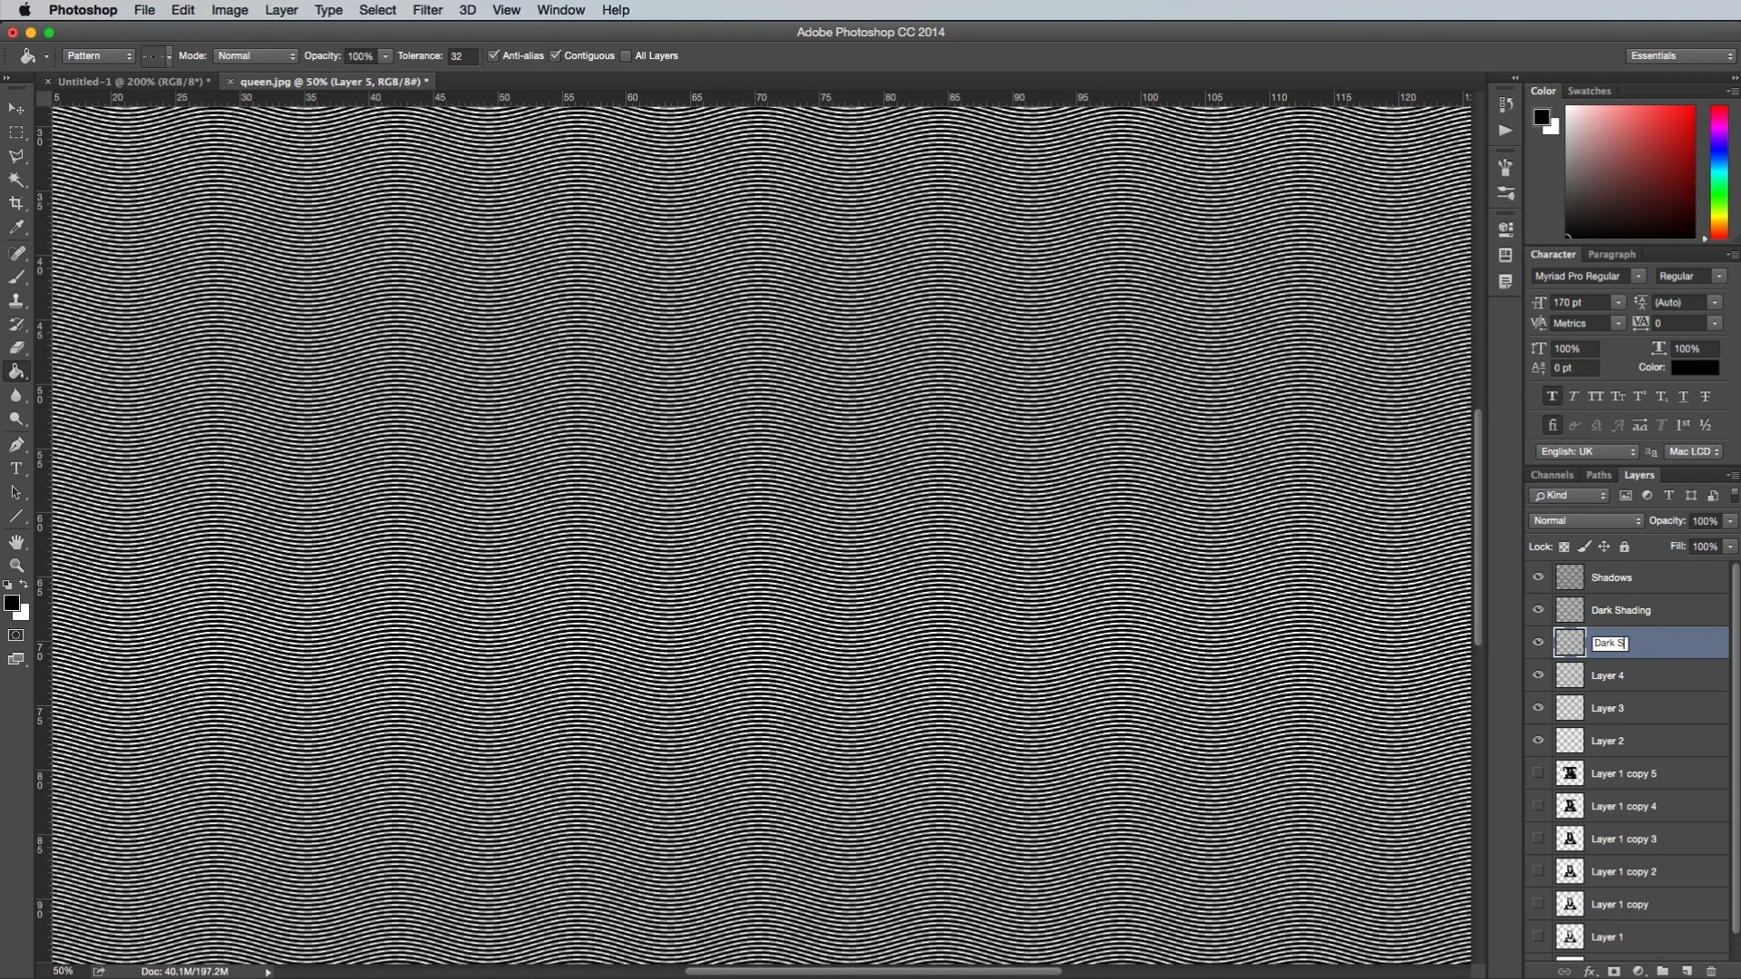
key("Tab")
Rename Layer 4 and Layer 3 to Light Shading and Layer 2 to Highlights
type("L")
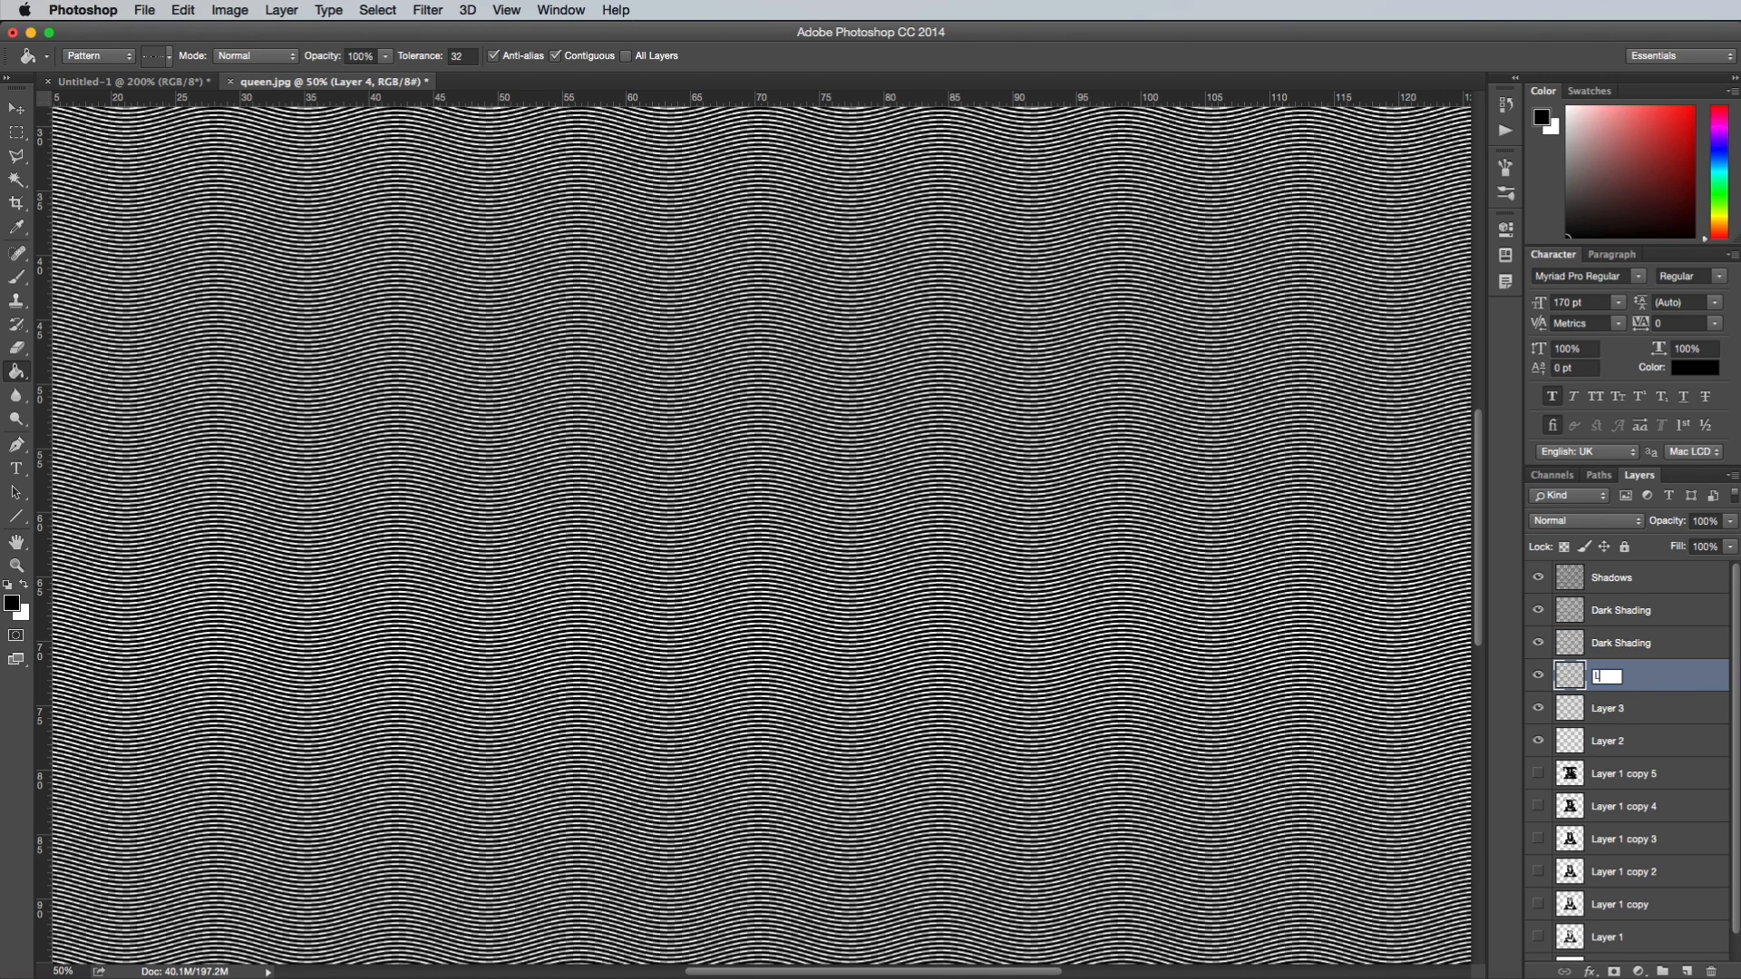
type("ight Shading")
key("Tab")
type("Light Shading")
key("Tab")
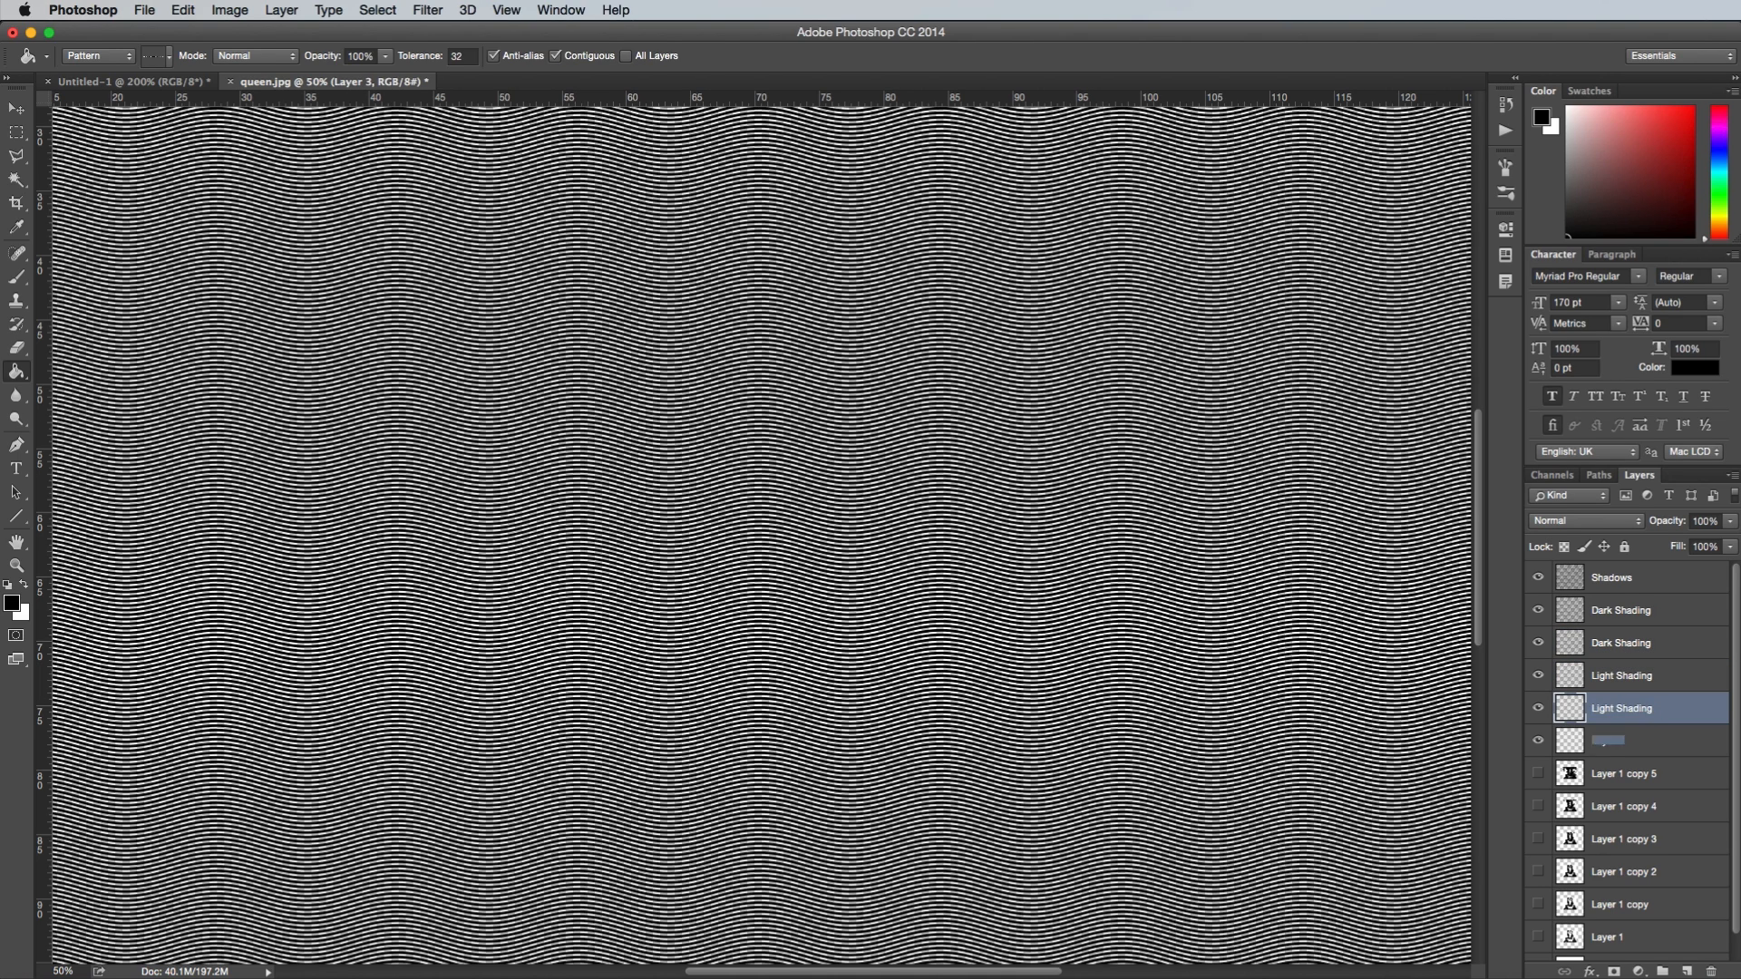
type("Highlights")
key("Return")
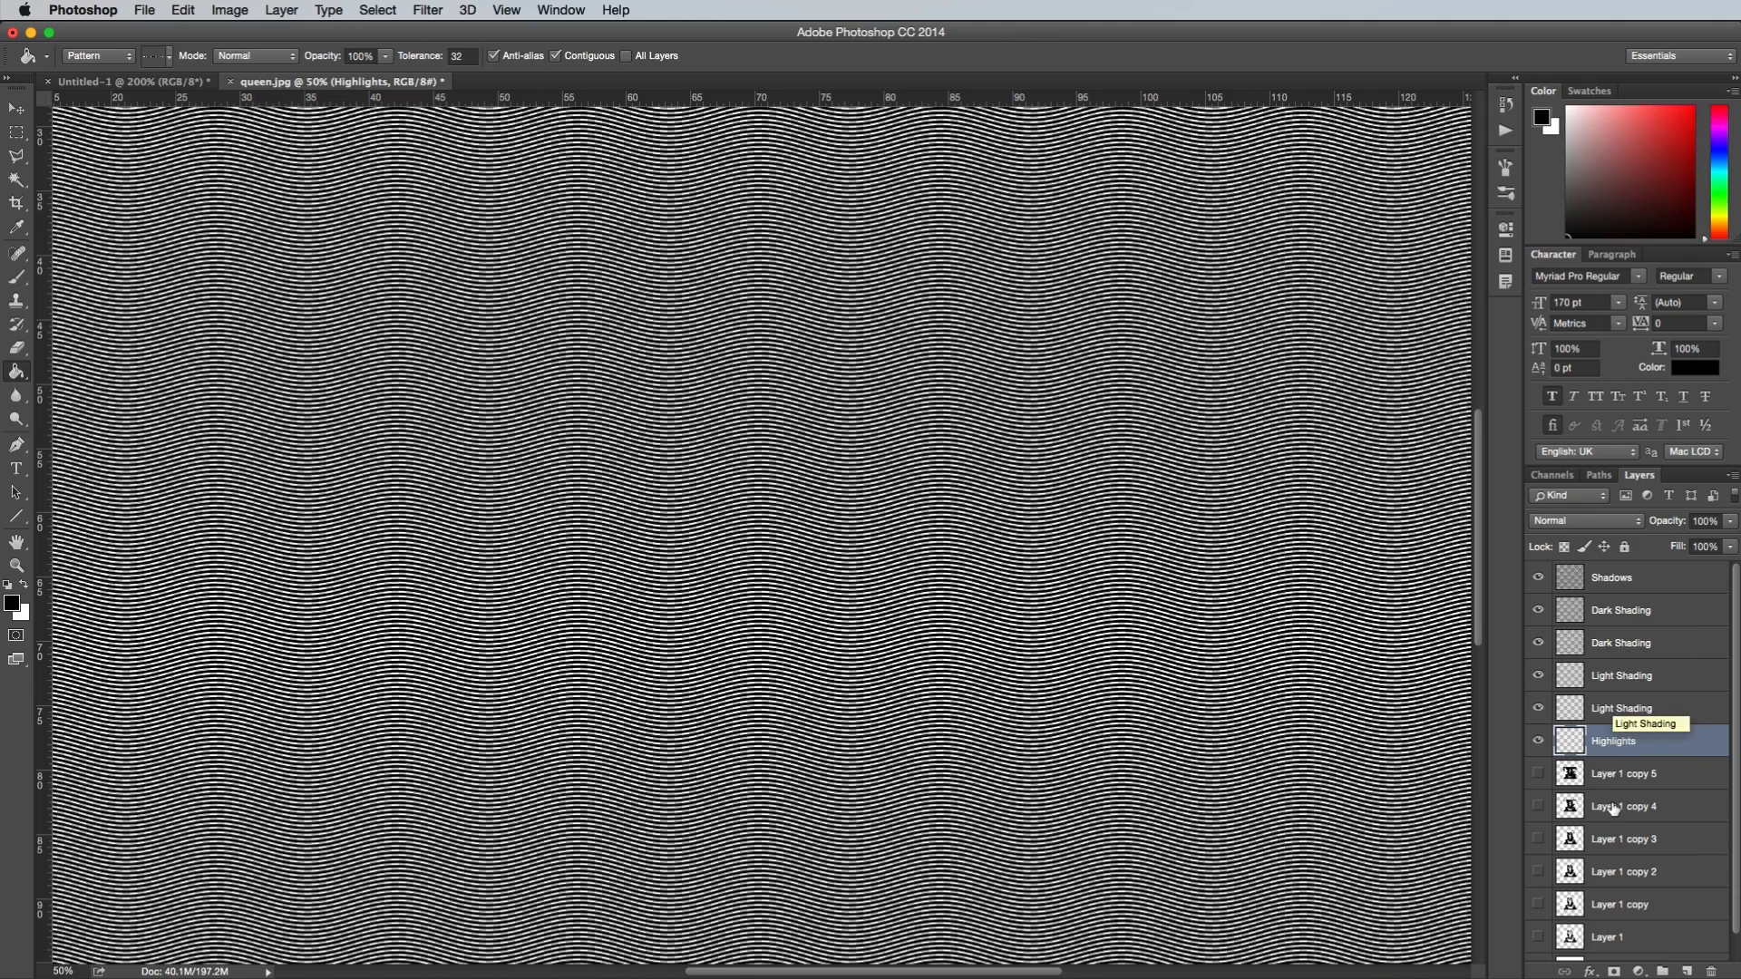
Rotate the upper Dark Shading layer 90 degrees counterclockwise with Free Transform
left_click(1632, 612)
key("super+t")
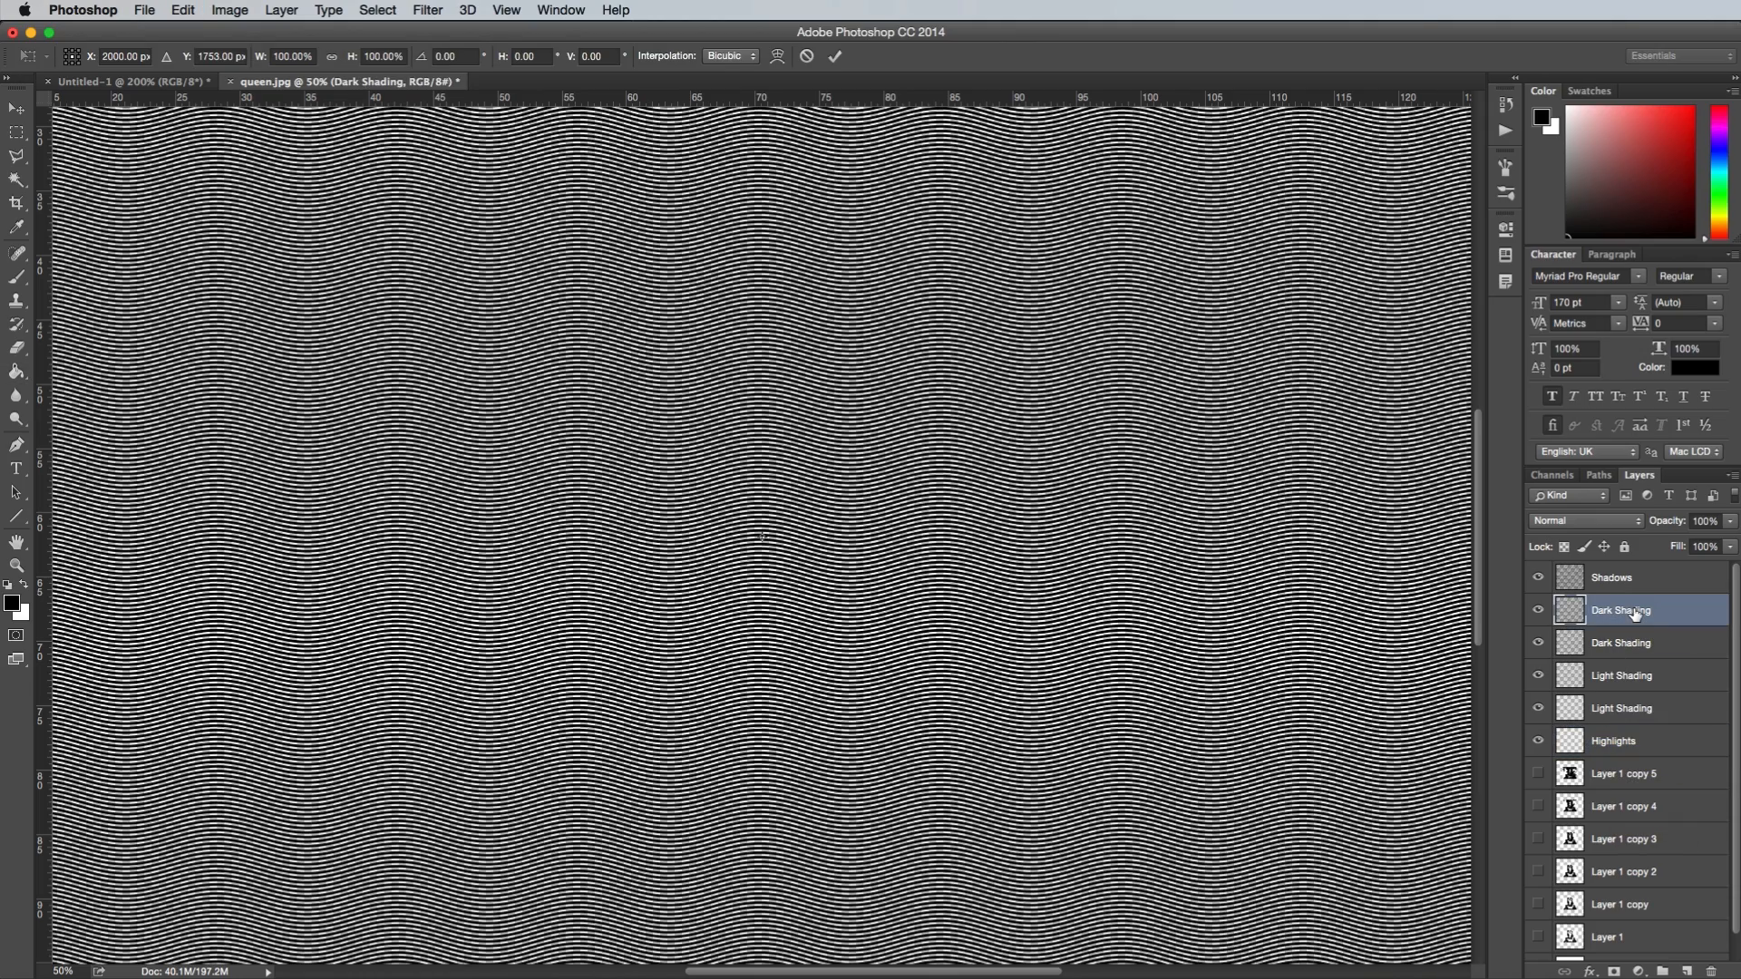
key("super+minus")
key("super+minus")
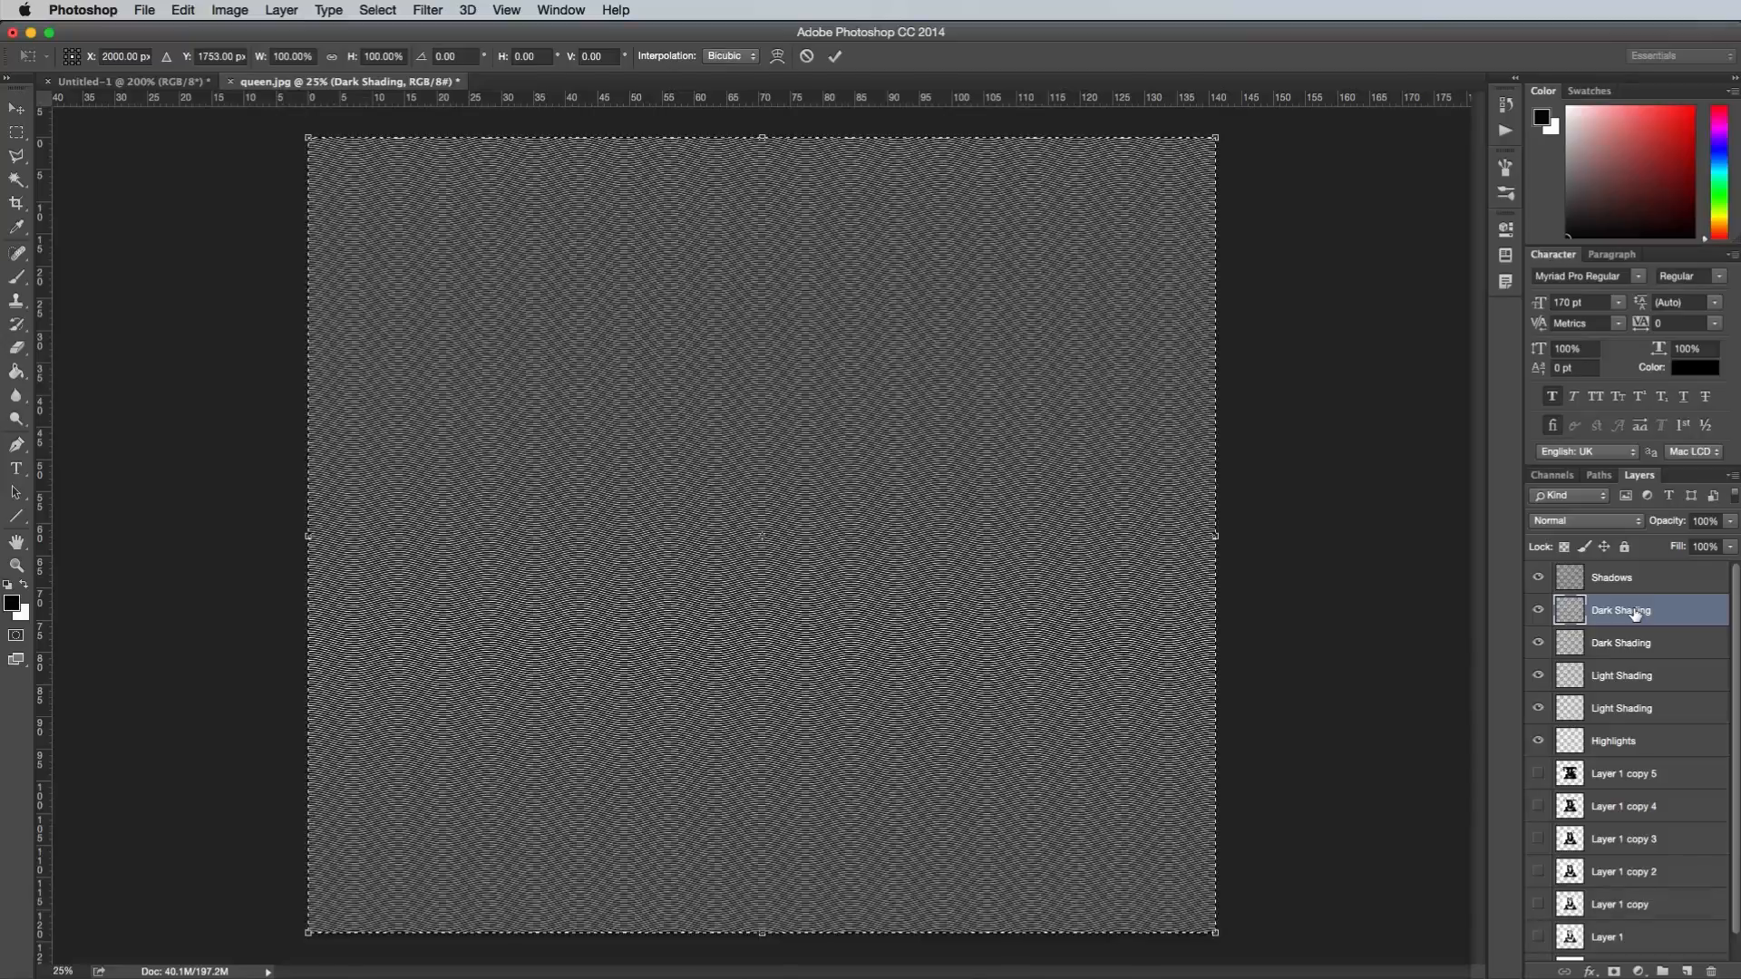
left_click_drag(1352, 587, 773, 233)
key("Return")
key("g")
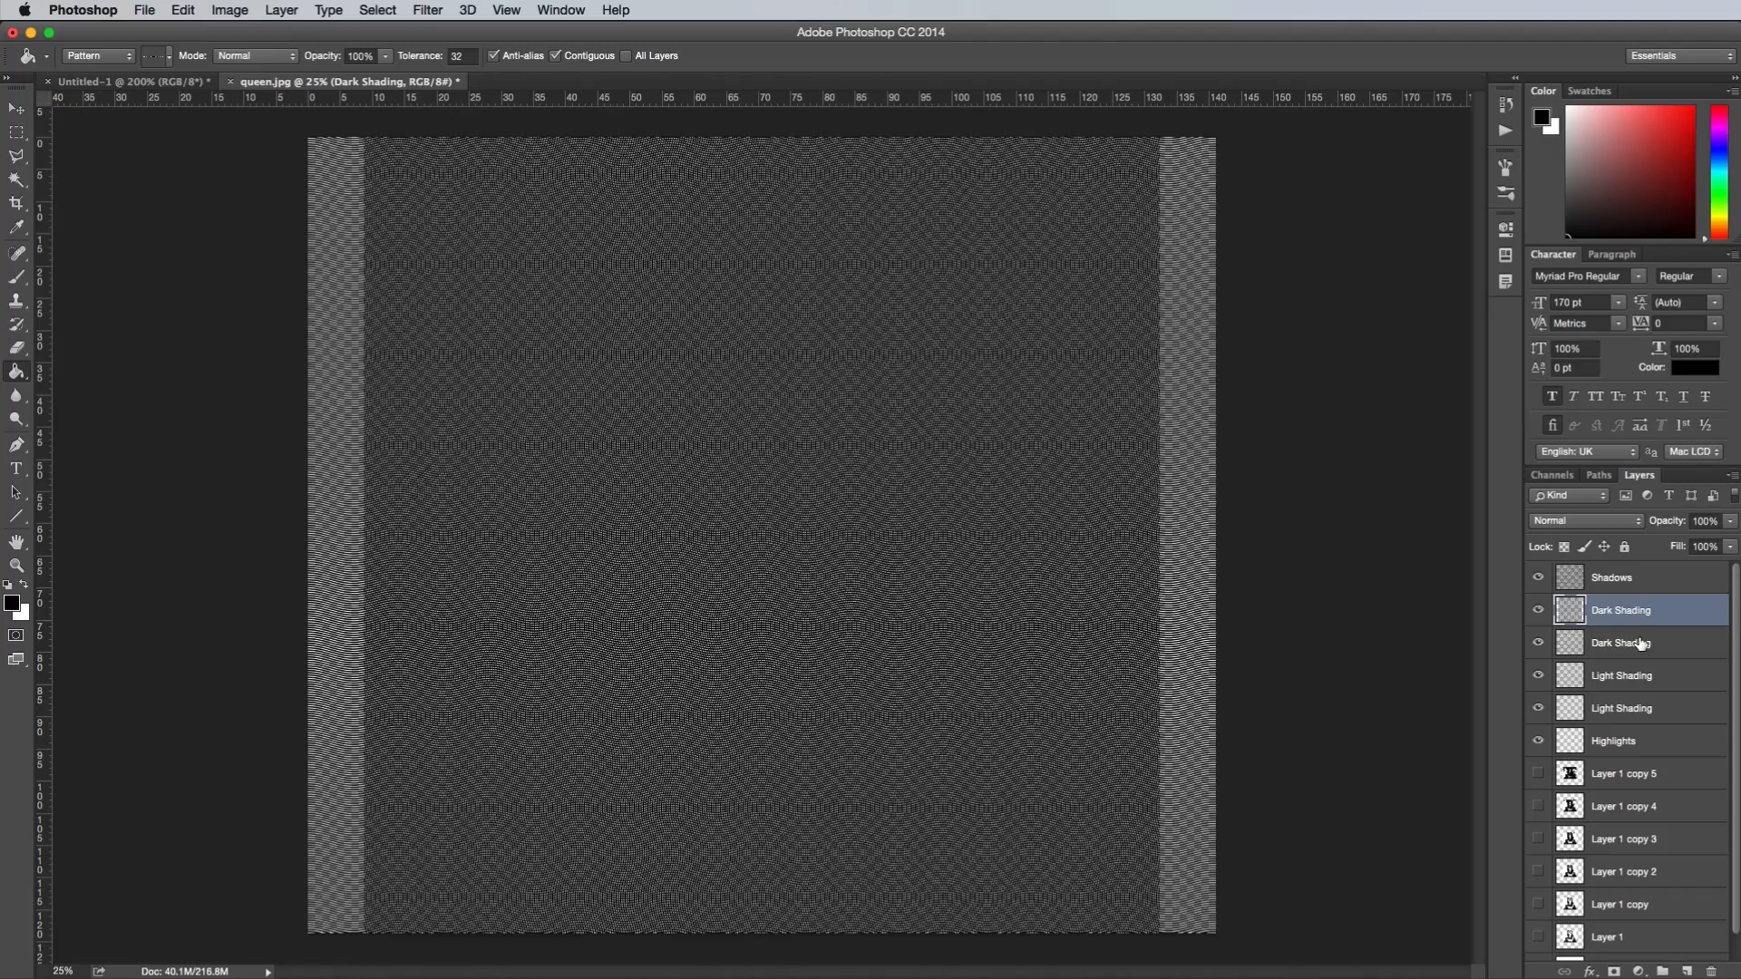
Rotate the lower Dark Shading layer by -90 degrees as well
left_click(1636, 645)
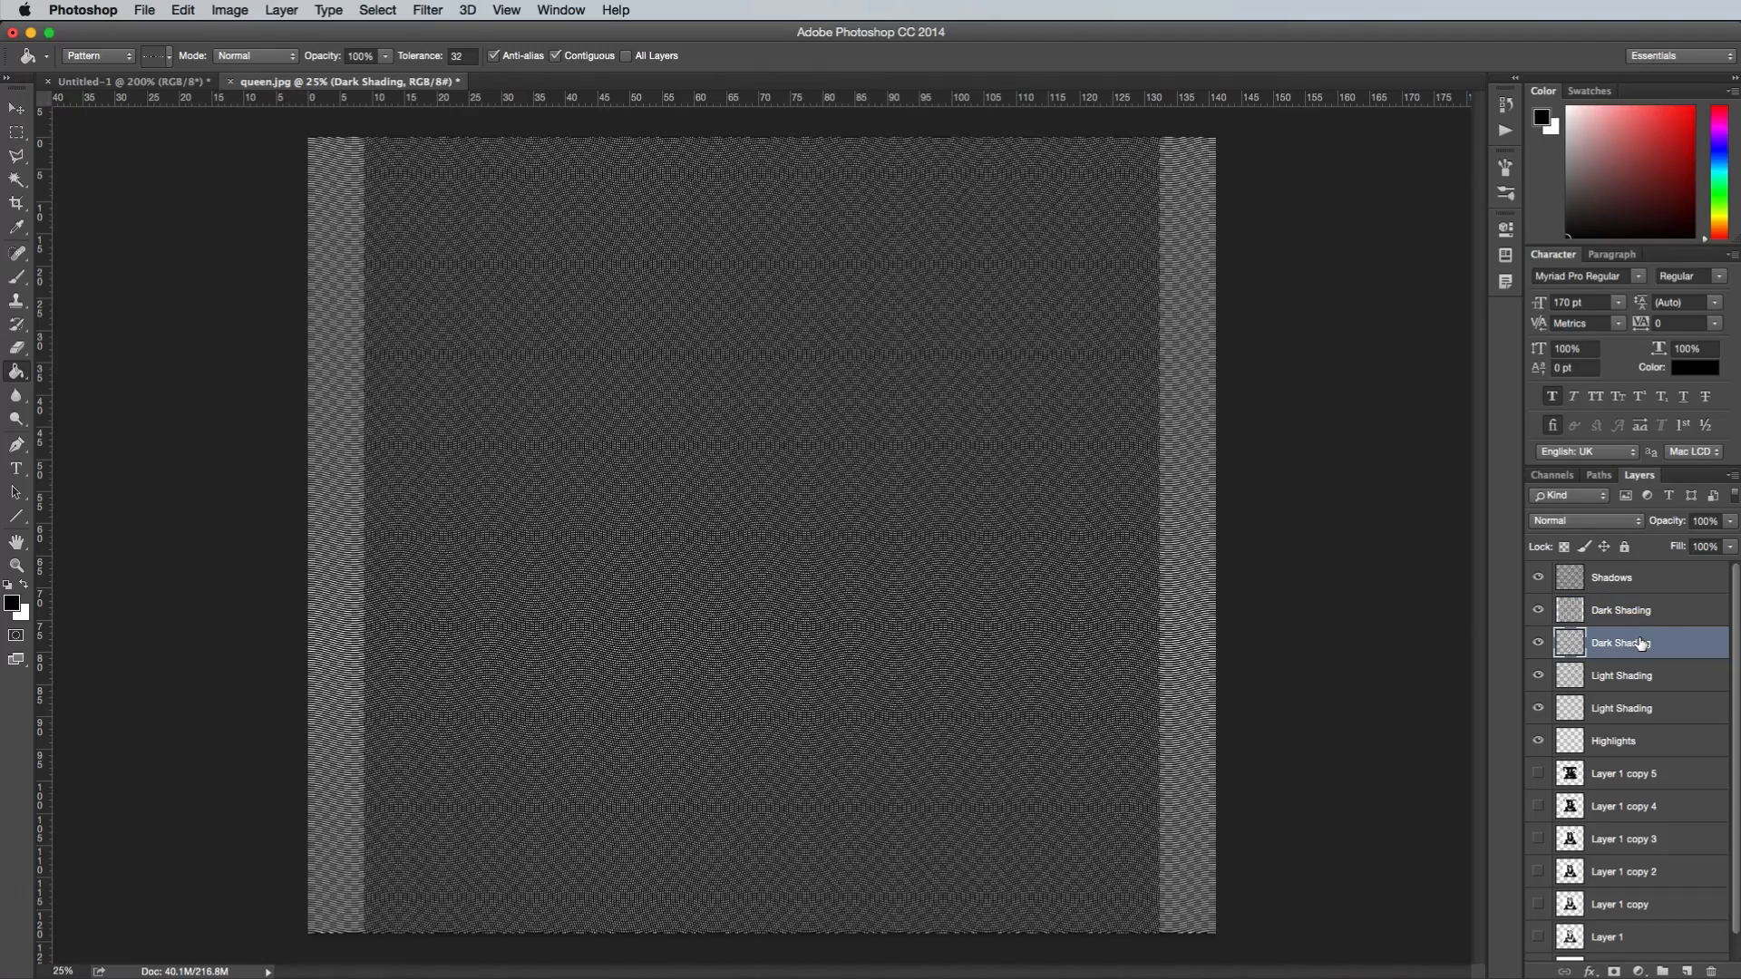
key("super+t")
left_click_drag(1222, 627, 796, 302)
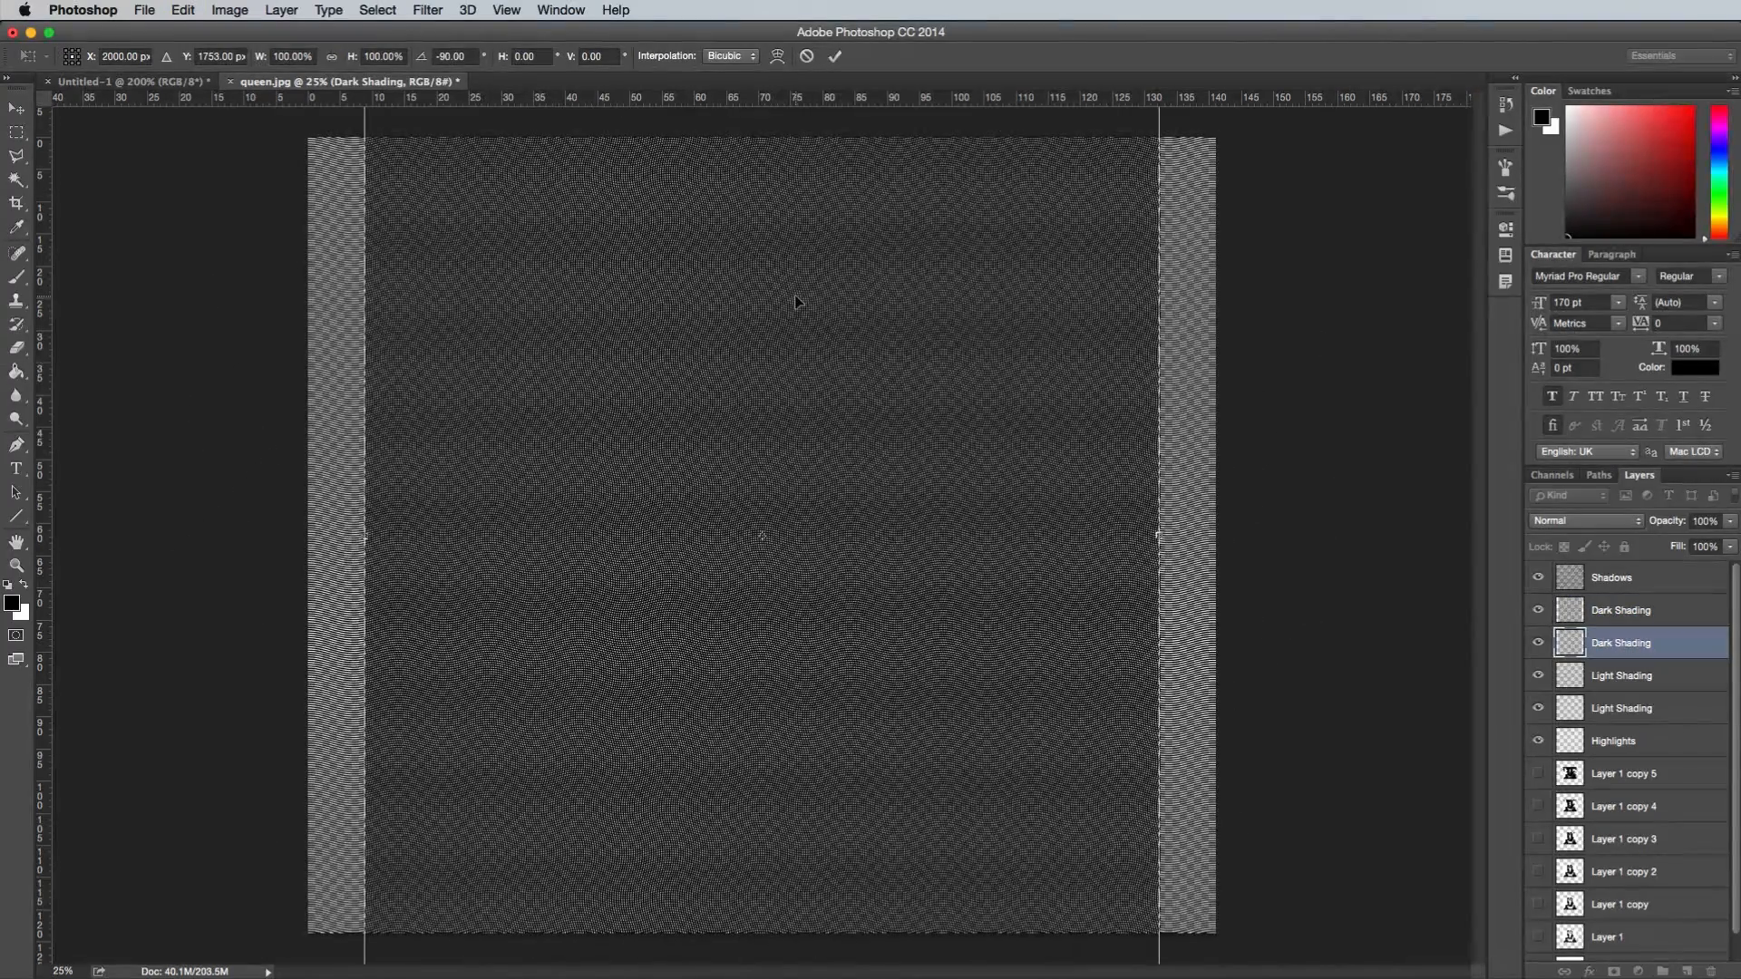
key("Return")
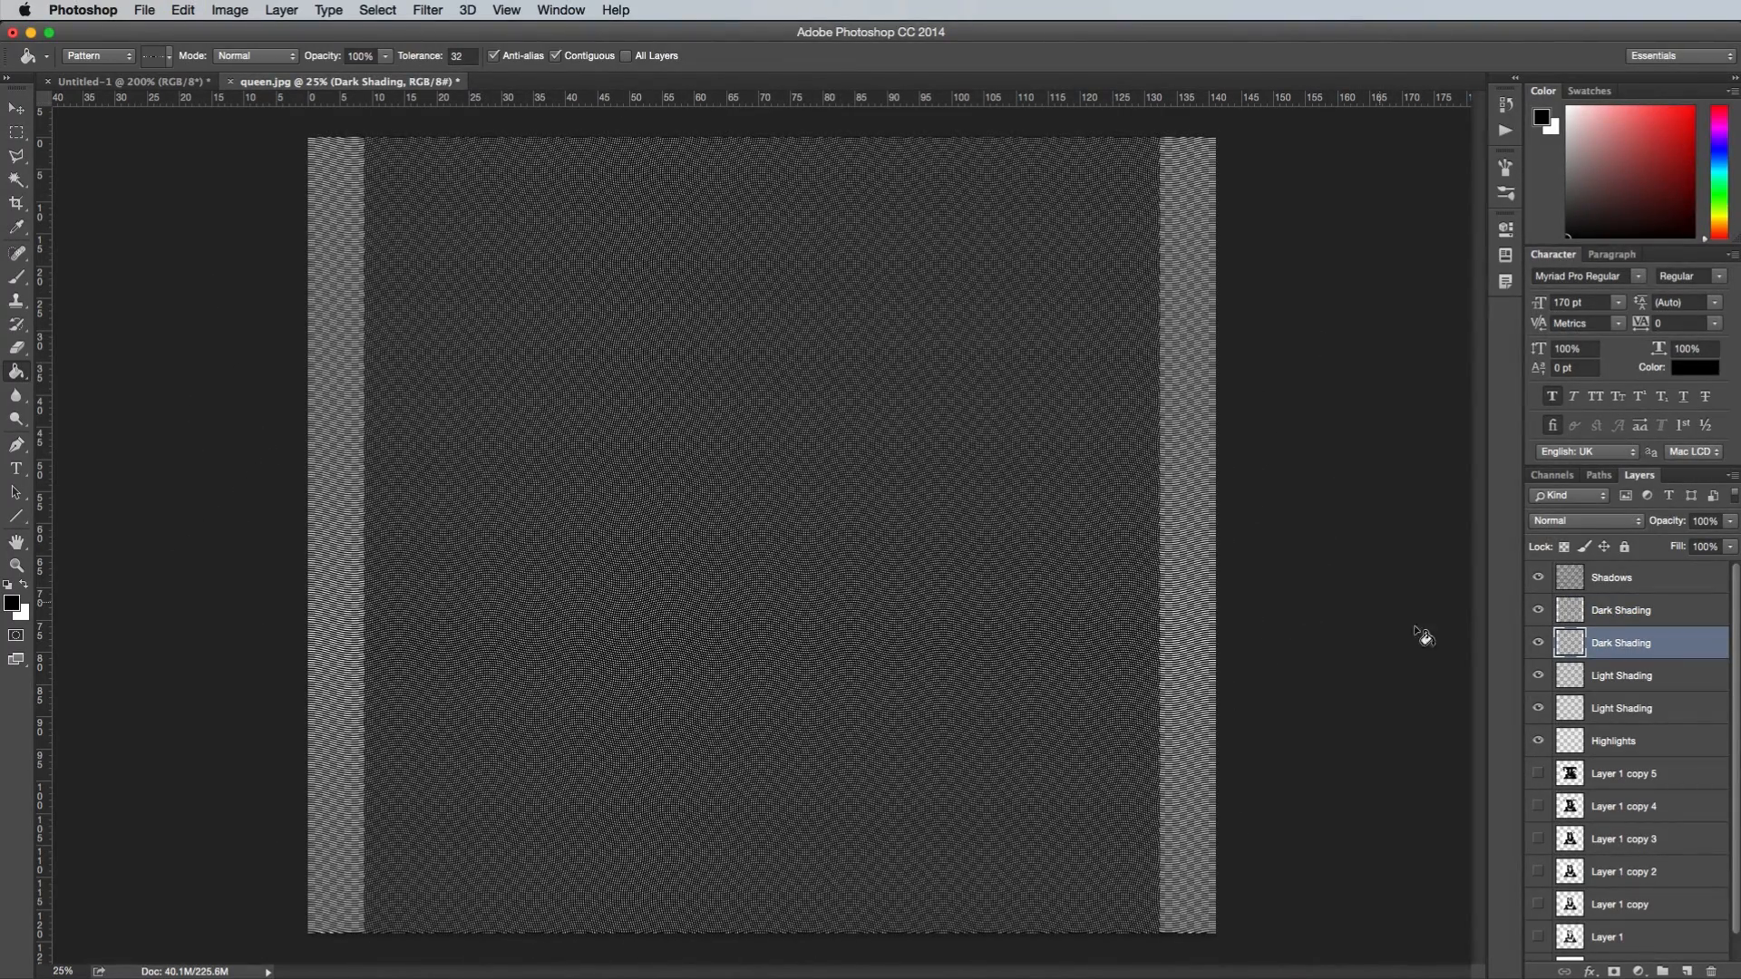
Rotate the Highlights layer counterclockwise with Free Transform so that its lines run diagonally
left_click(1648, 741)
key("ctrl+t")
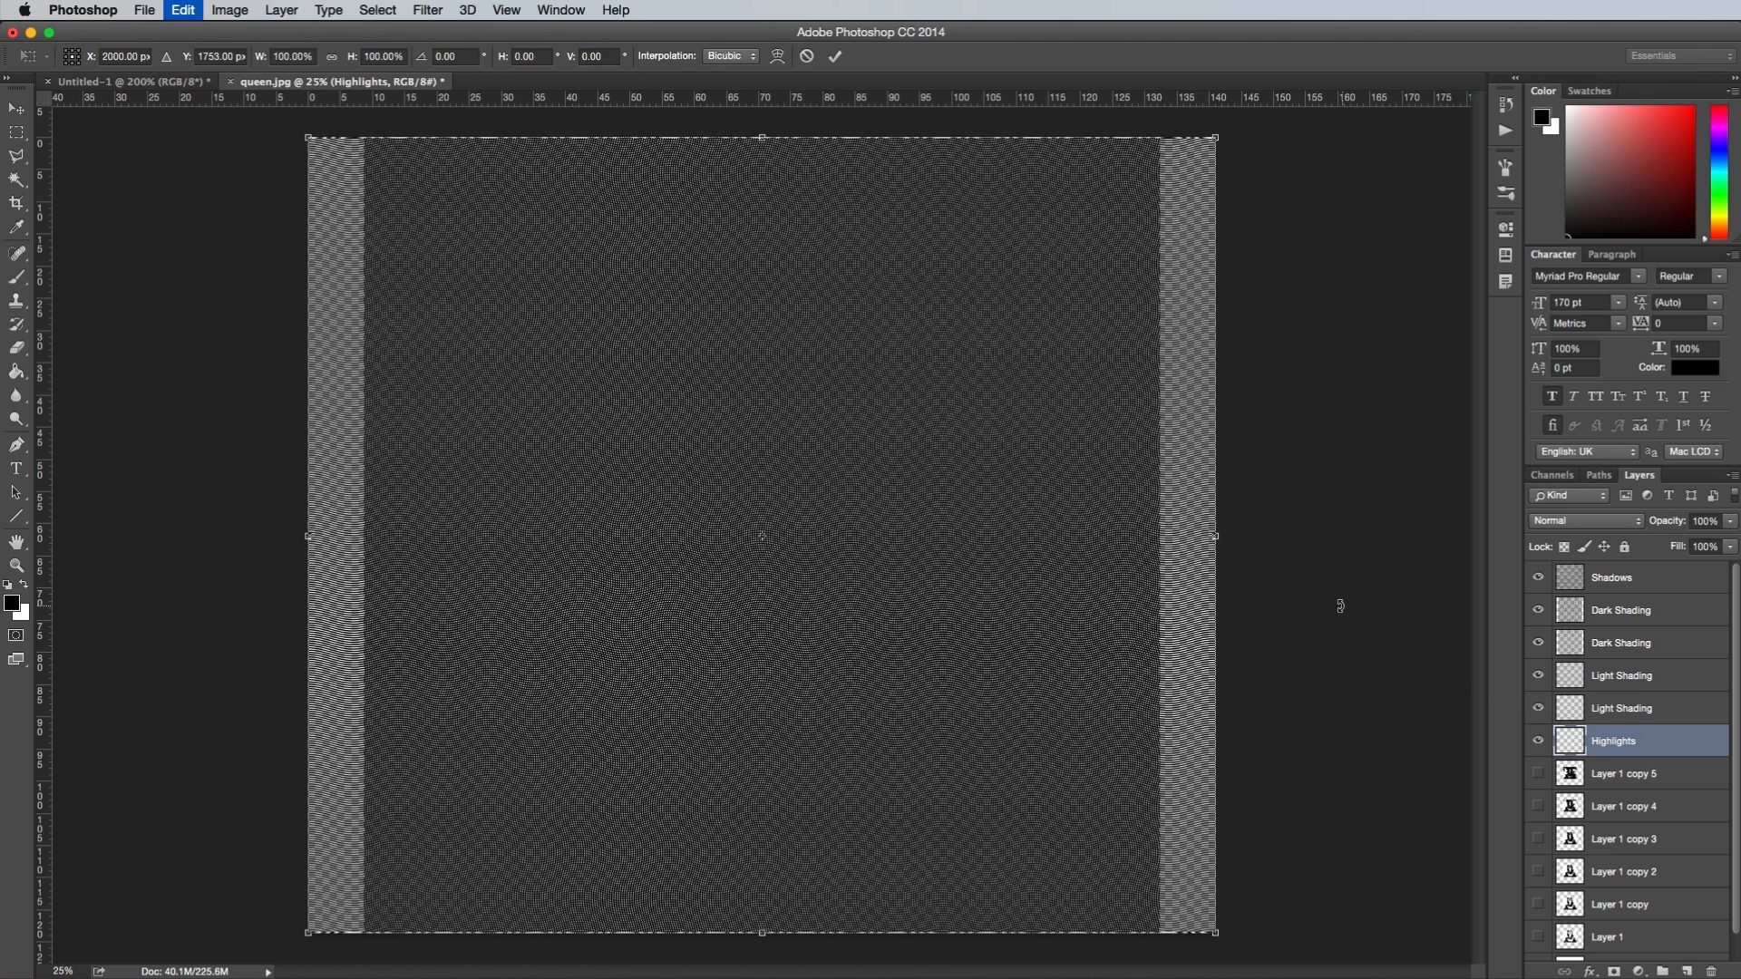
left_click_drag(1317, 608, 1179, 236)
key("g")
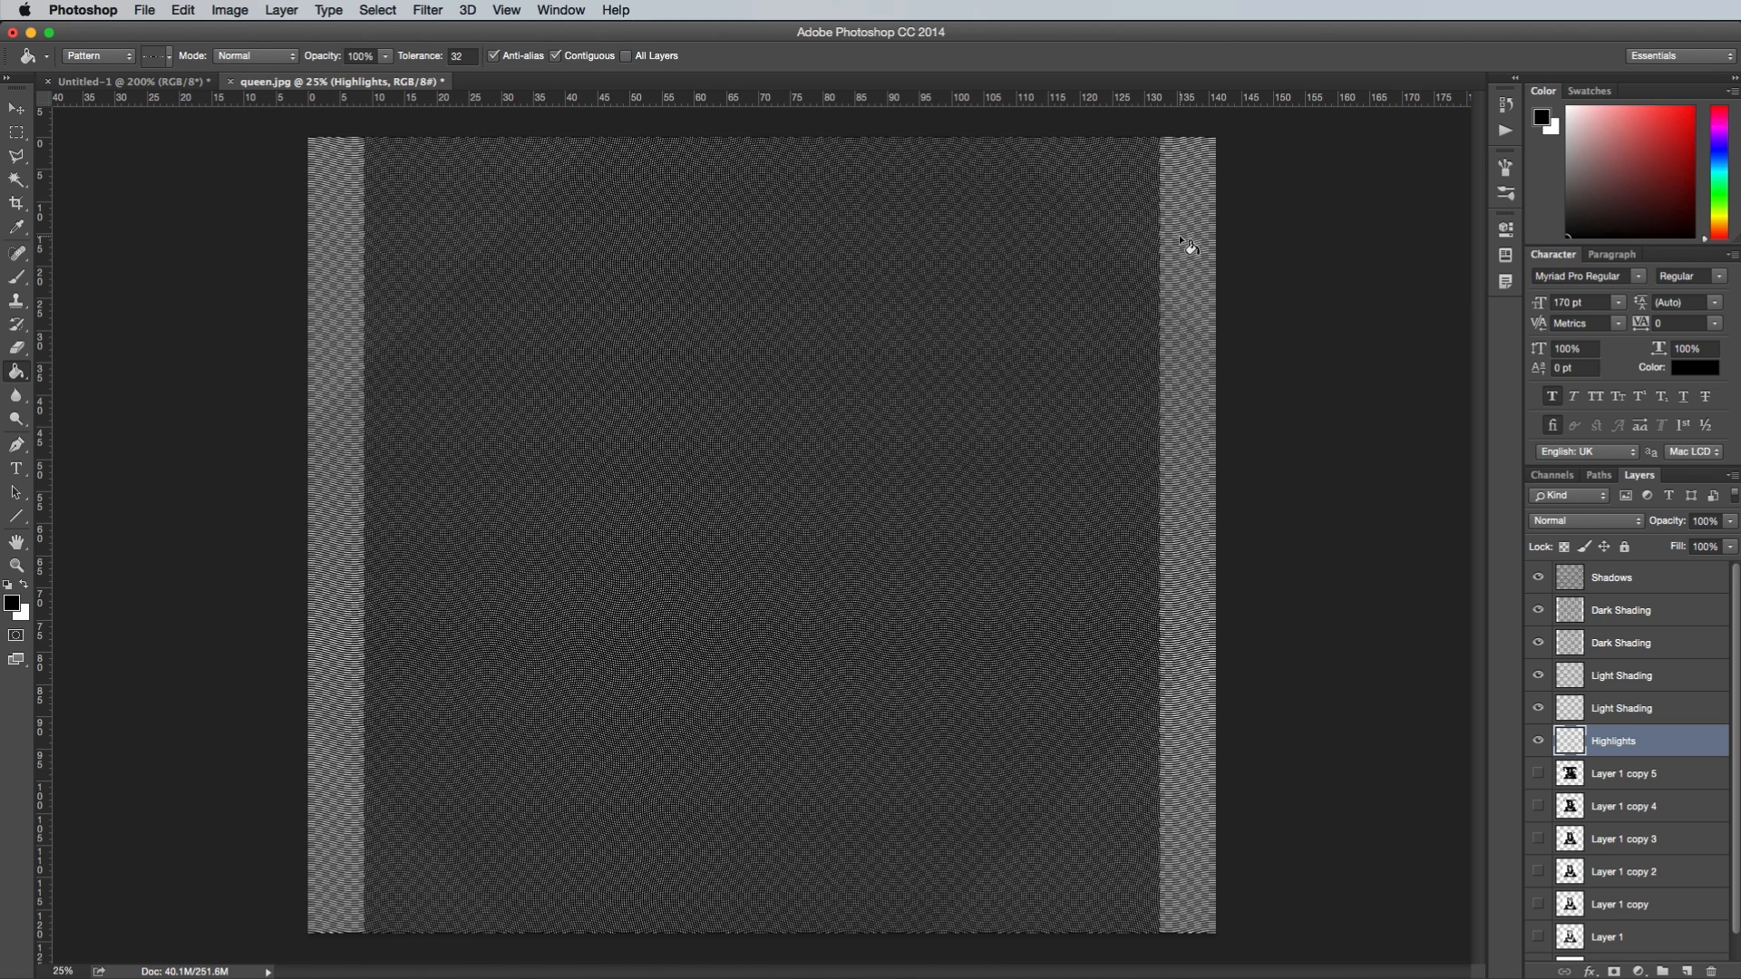
Hide all the pattern layers, then show and select Layer 1, the lightest threshold layer
left_click_drag(1548, 587, 1539, 676)
left_click(1539, 744)
scroll(1539, 744, "down", 1)
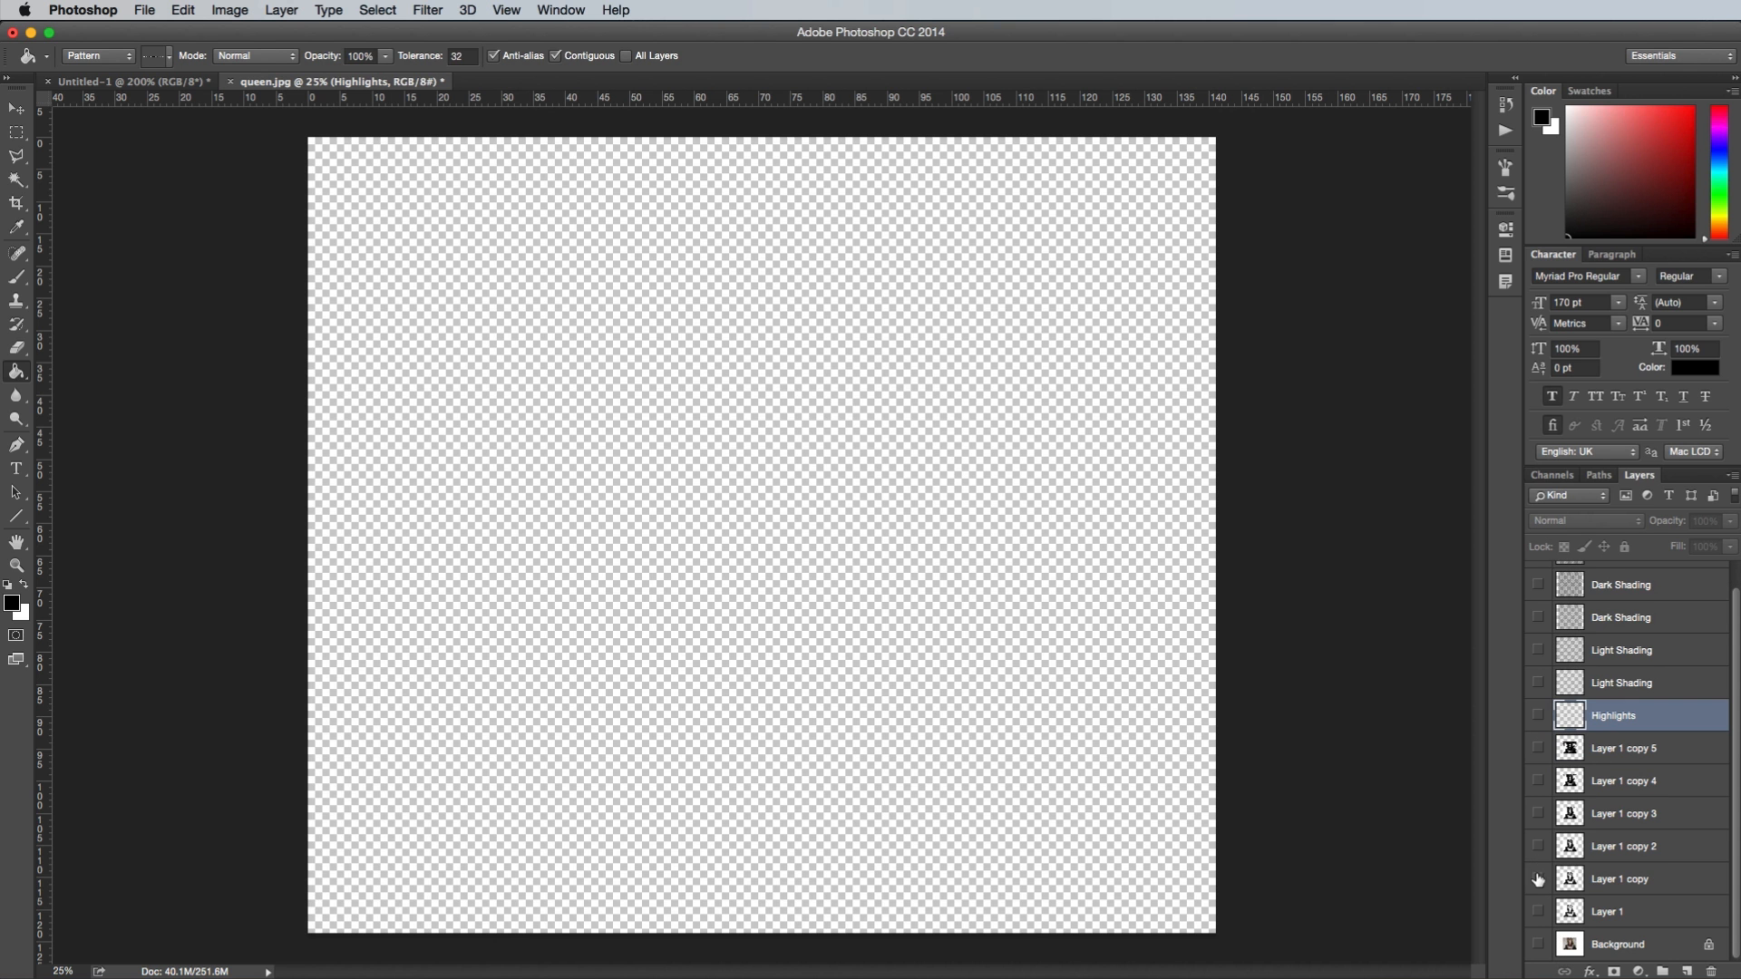
left_click(1539, 913)
left_click(1622, 914)
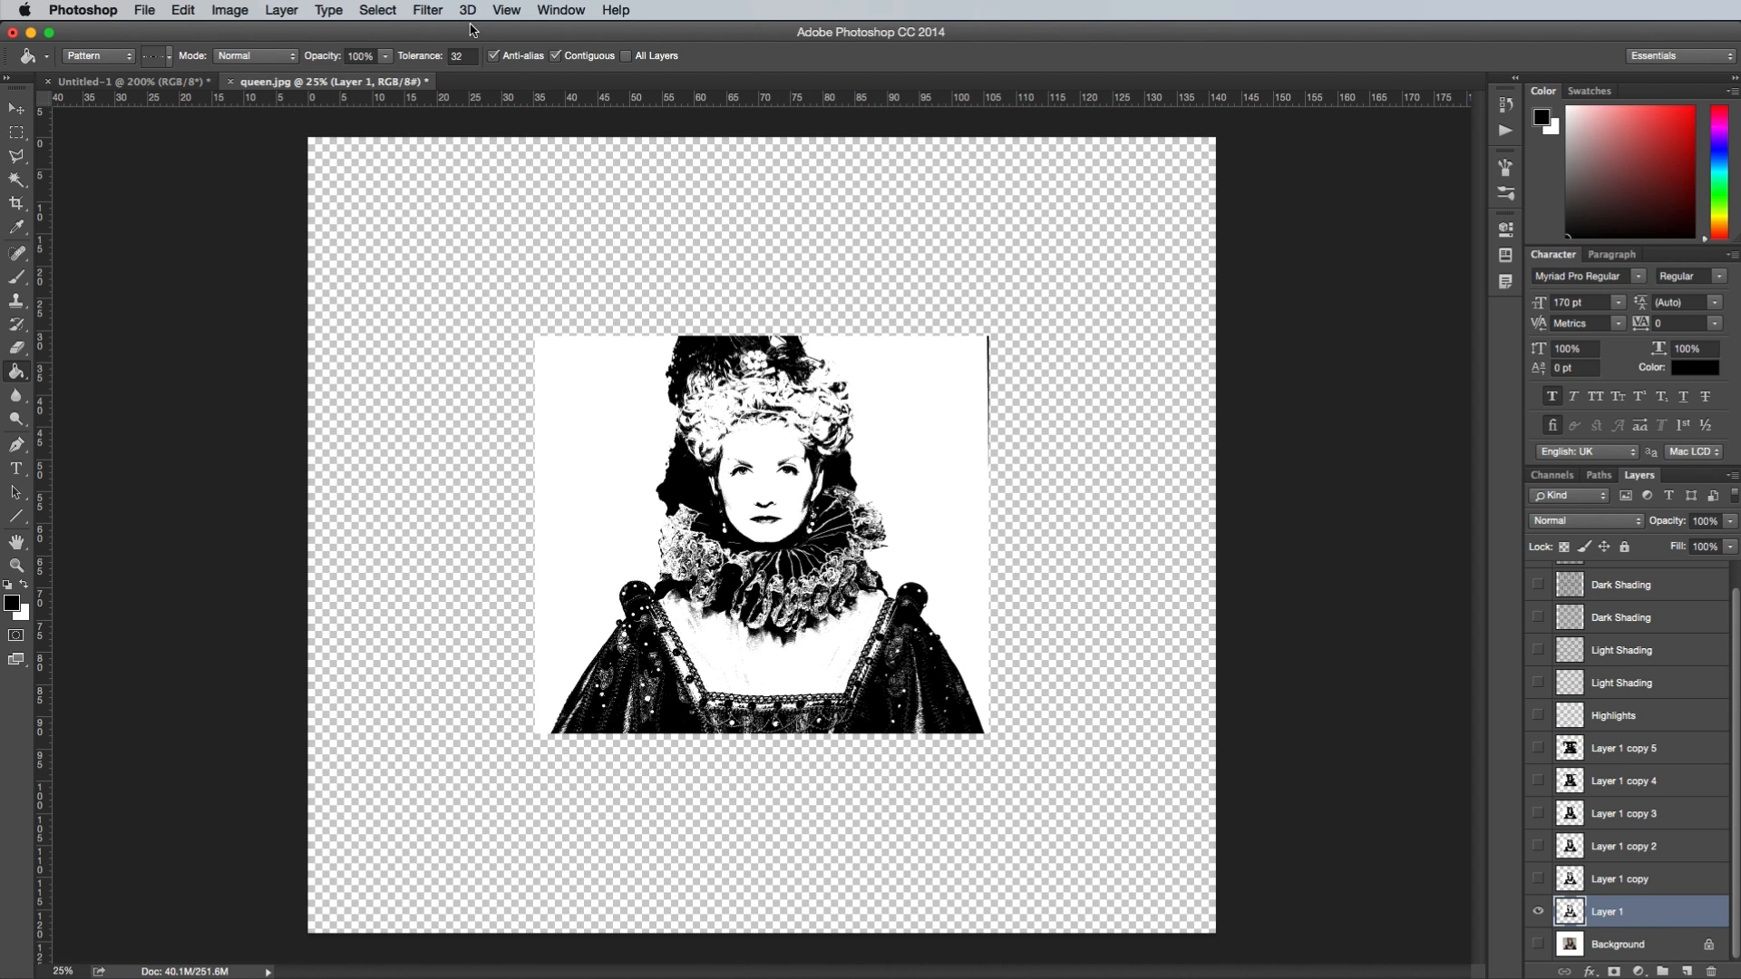
Select the black areas of Layer 1 with Color Range set to Shadows
left_click(377, 10)
left_click(405, 190)
left_click(1094, 444)
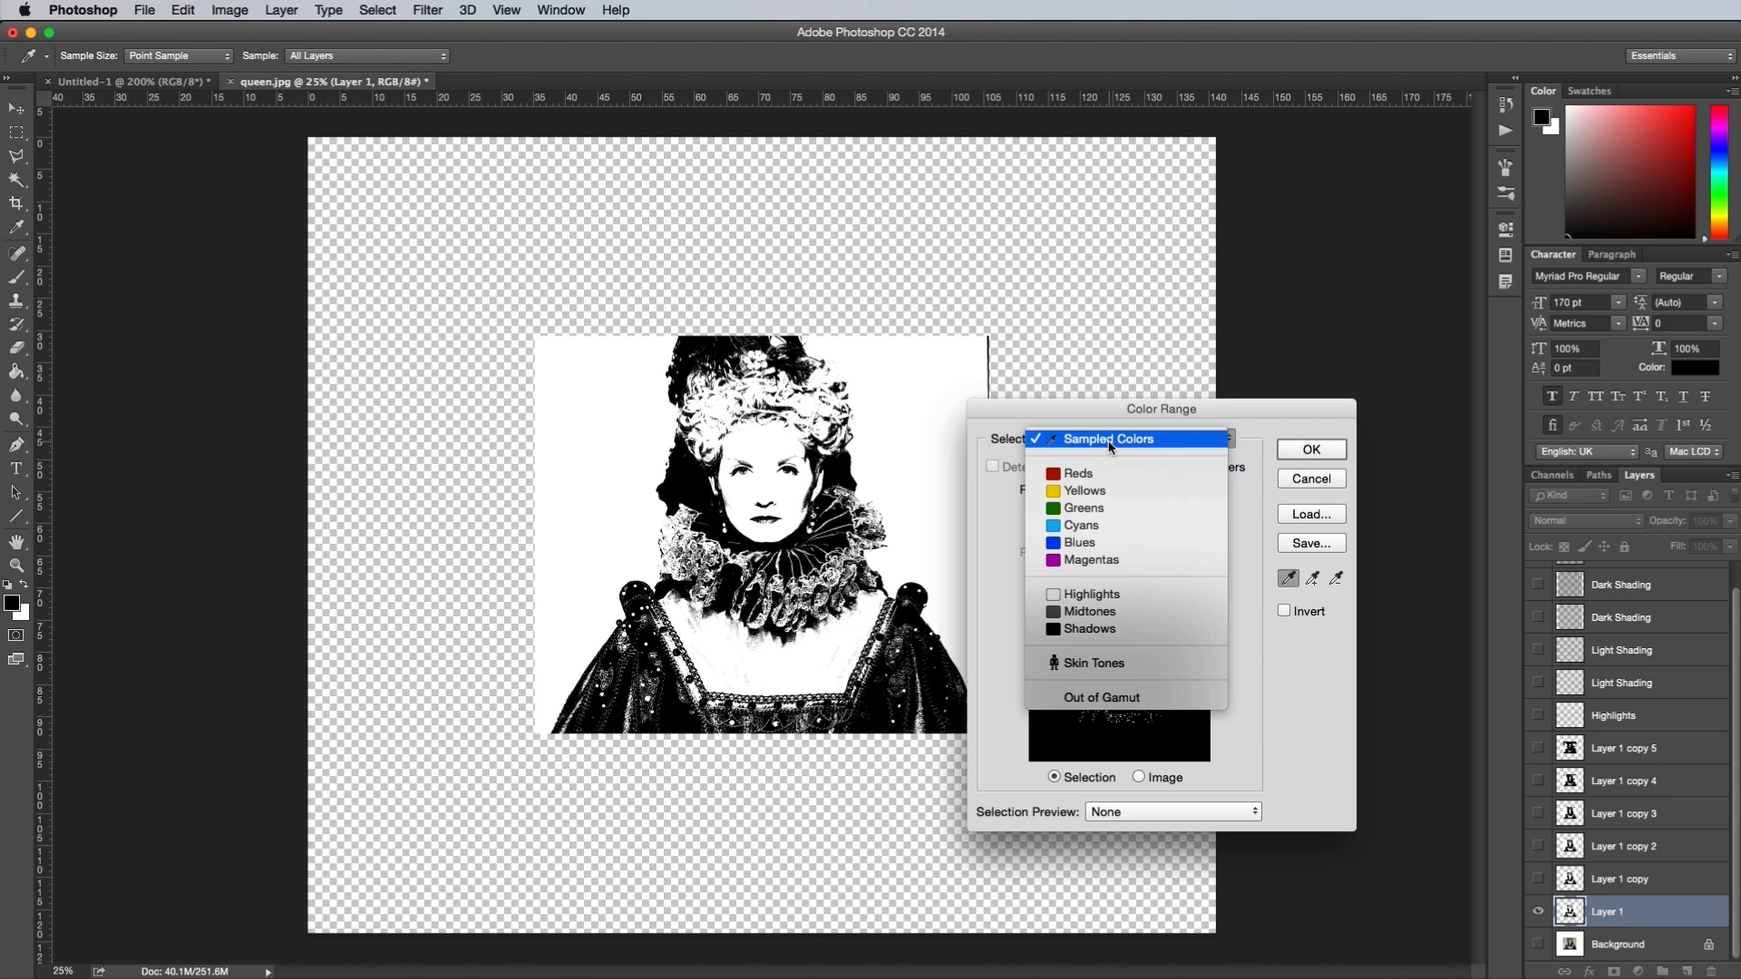
left_click(1103, 629)
left_click(1292, 448)
key("g")
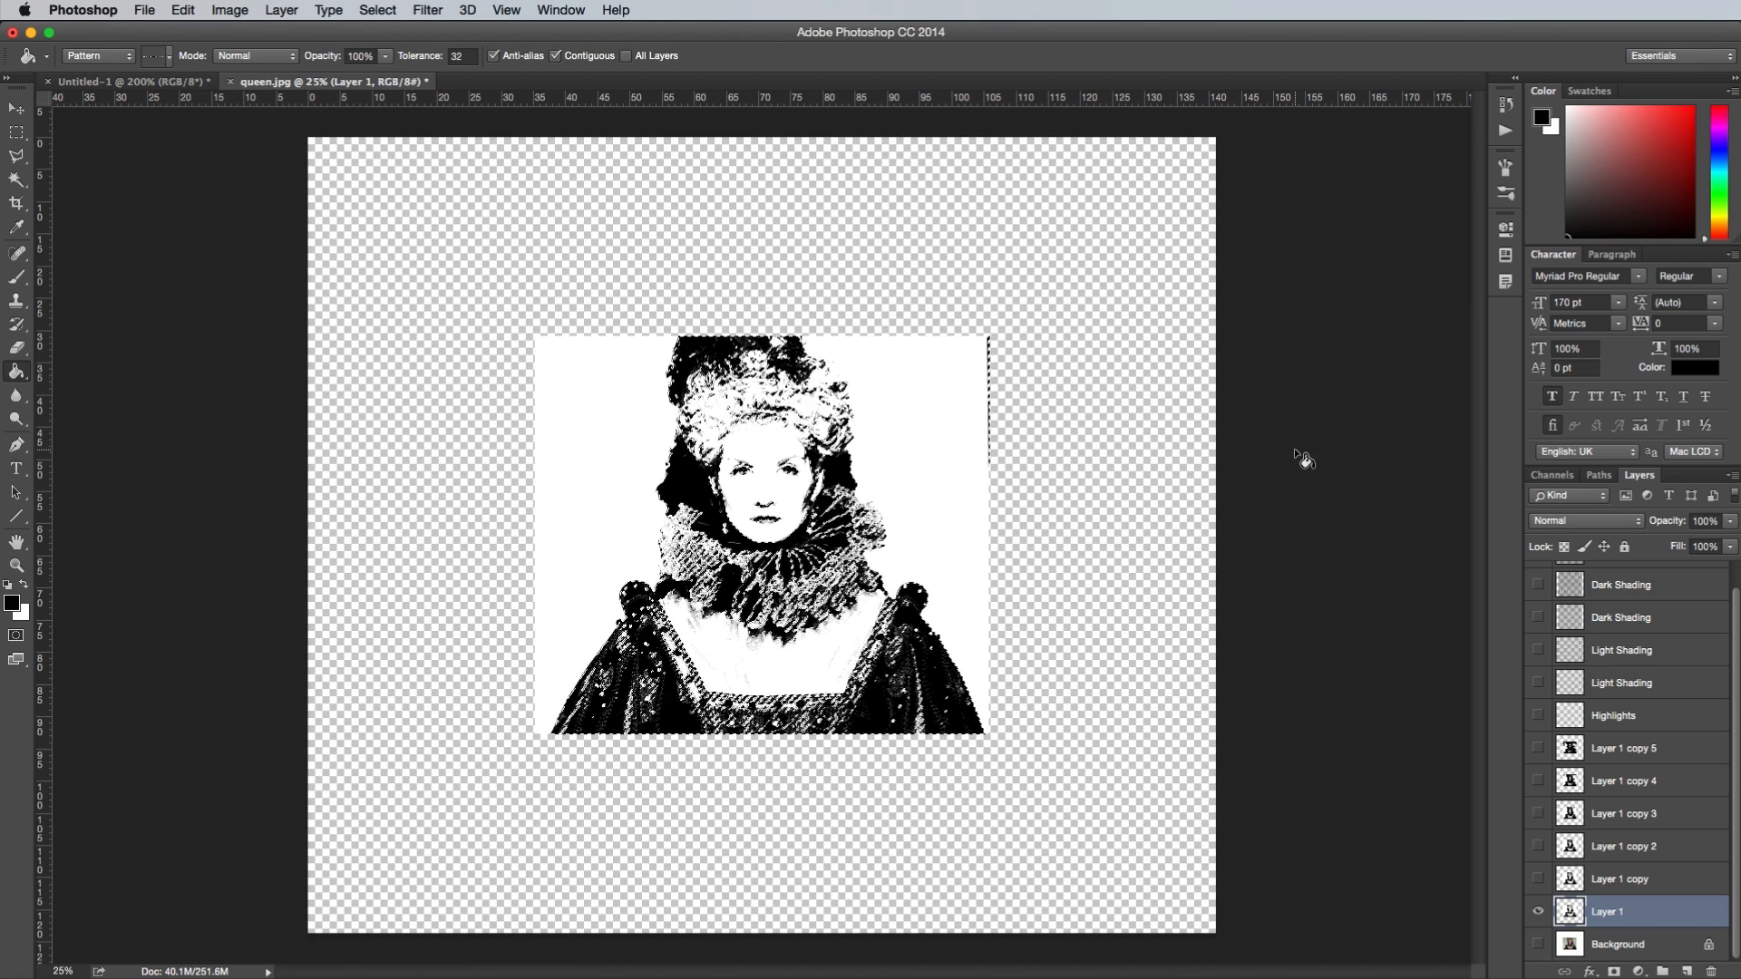
Add a layer mask to the Shadows pattern layer from the active selection of Layer 1's black areas
scroll(1625, 640, "up", 1)
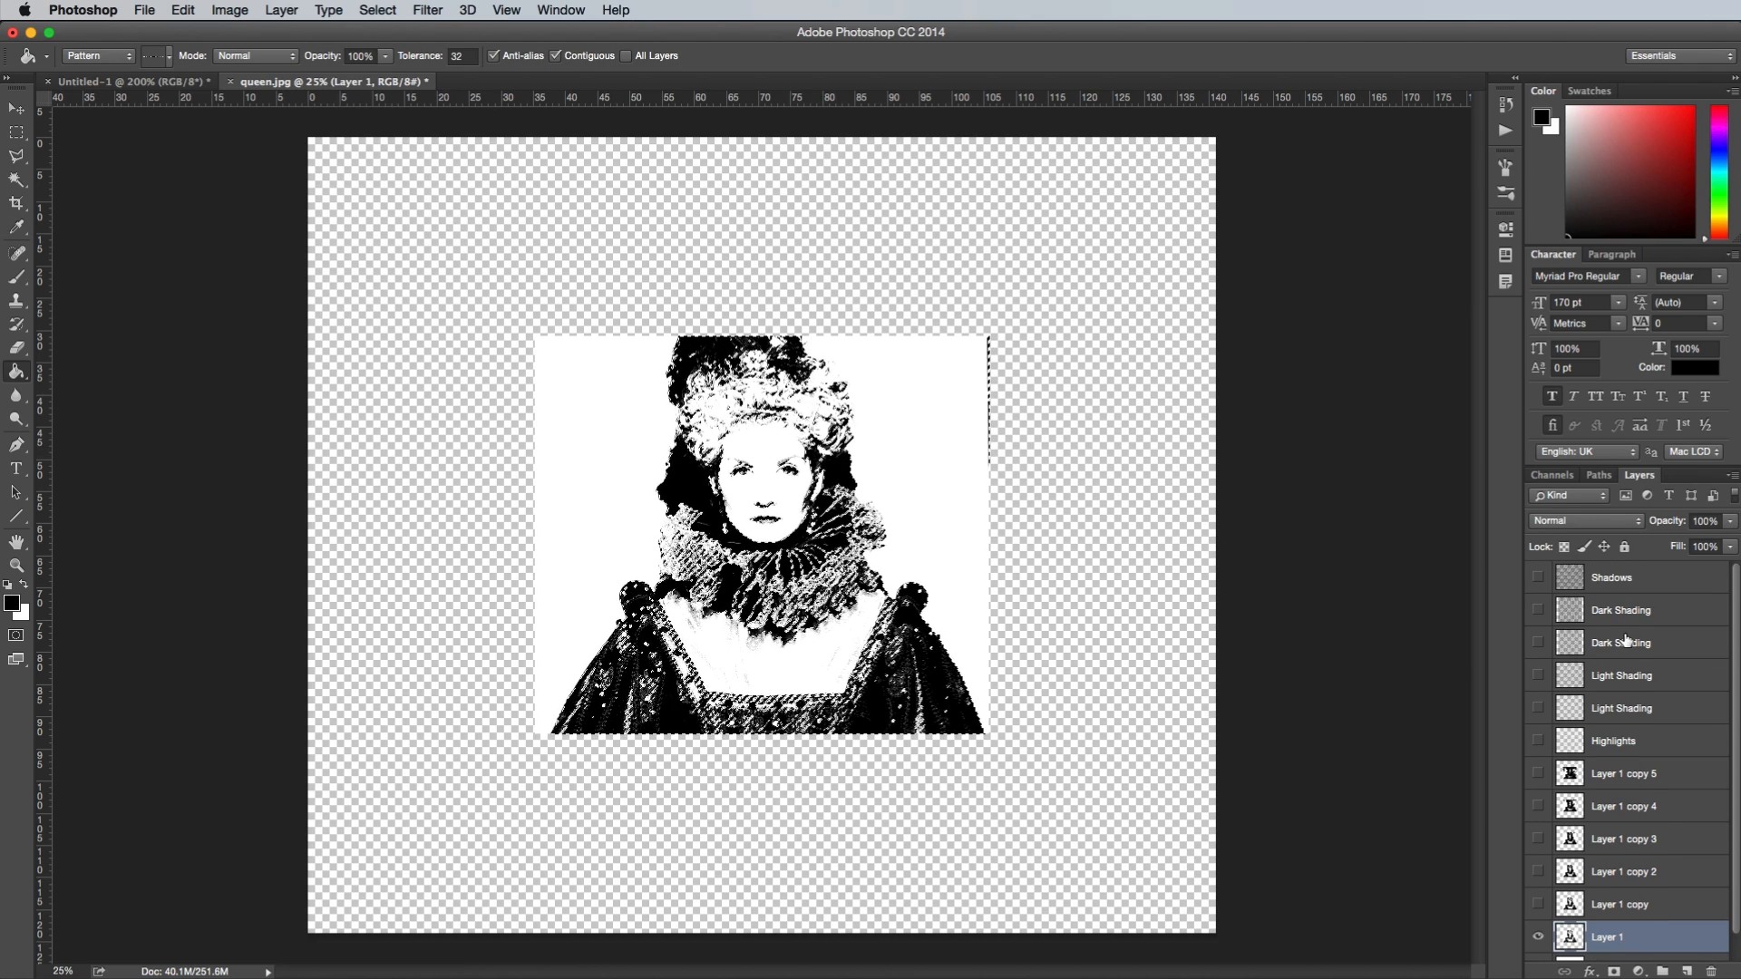
left_click(1652, 579)
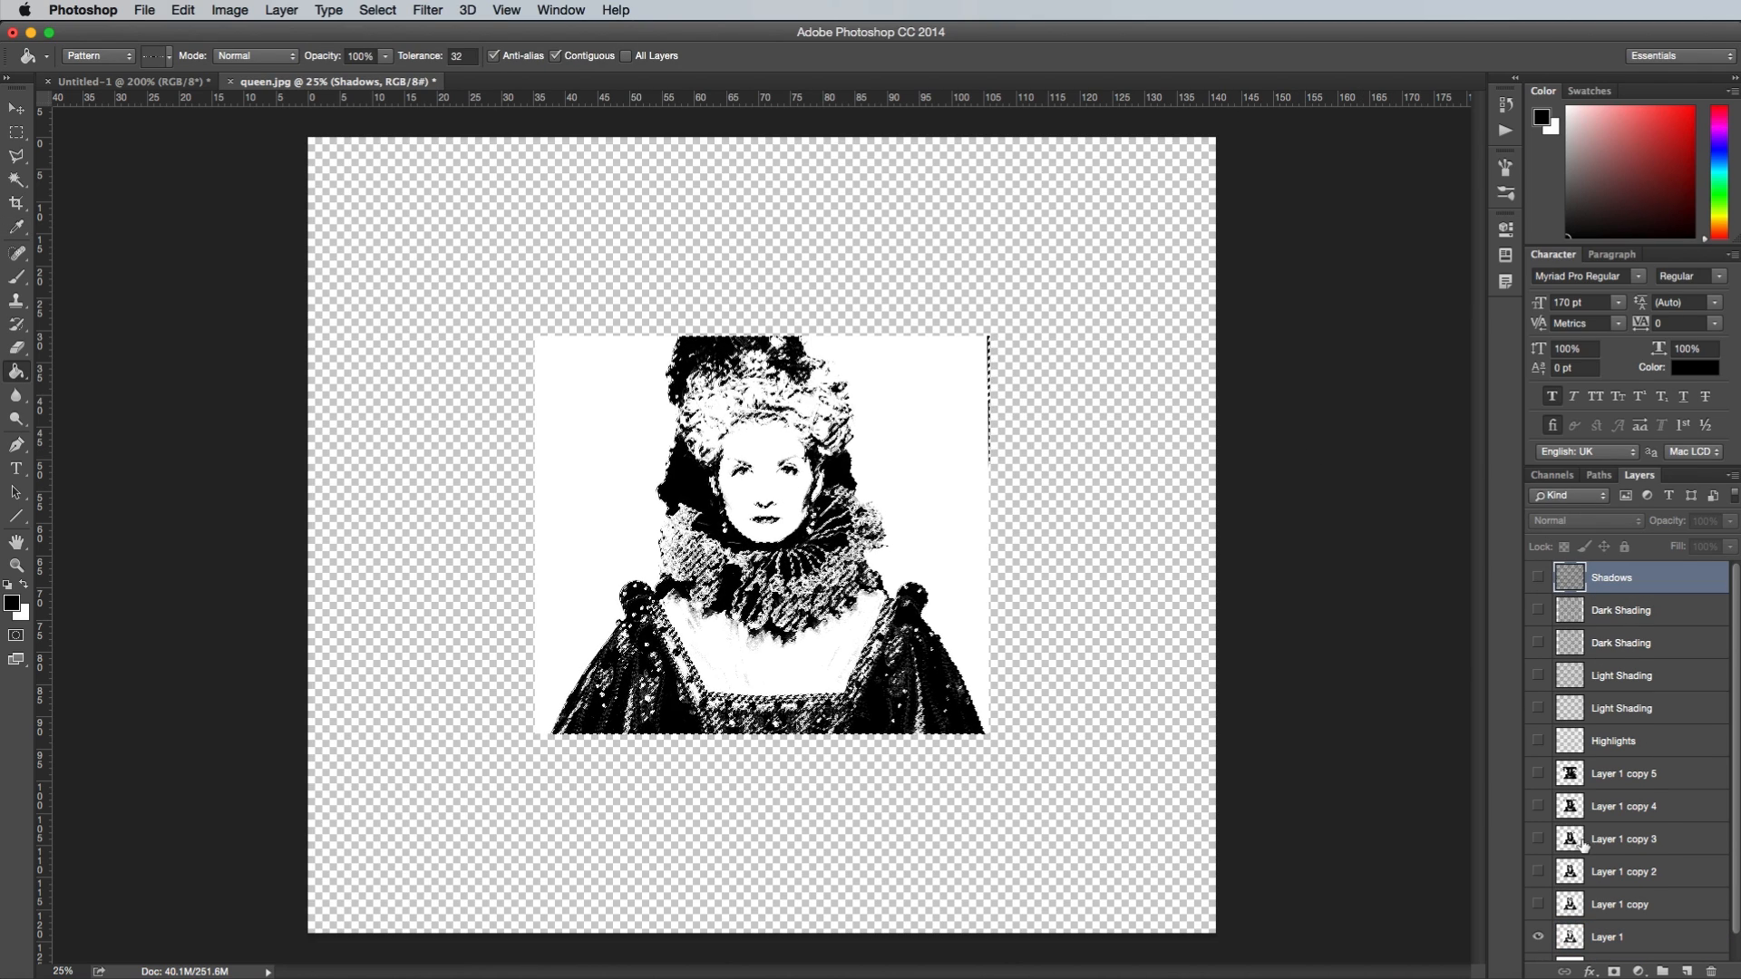
left_click(1612, 972)
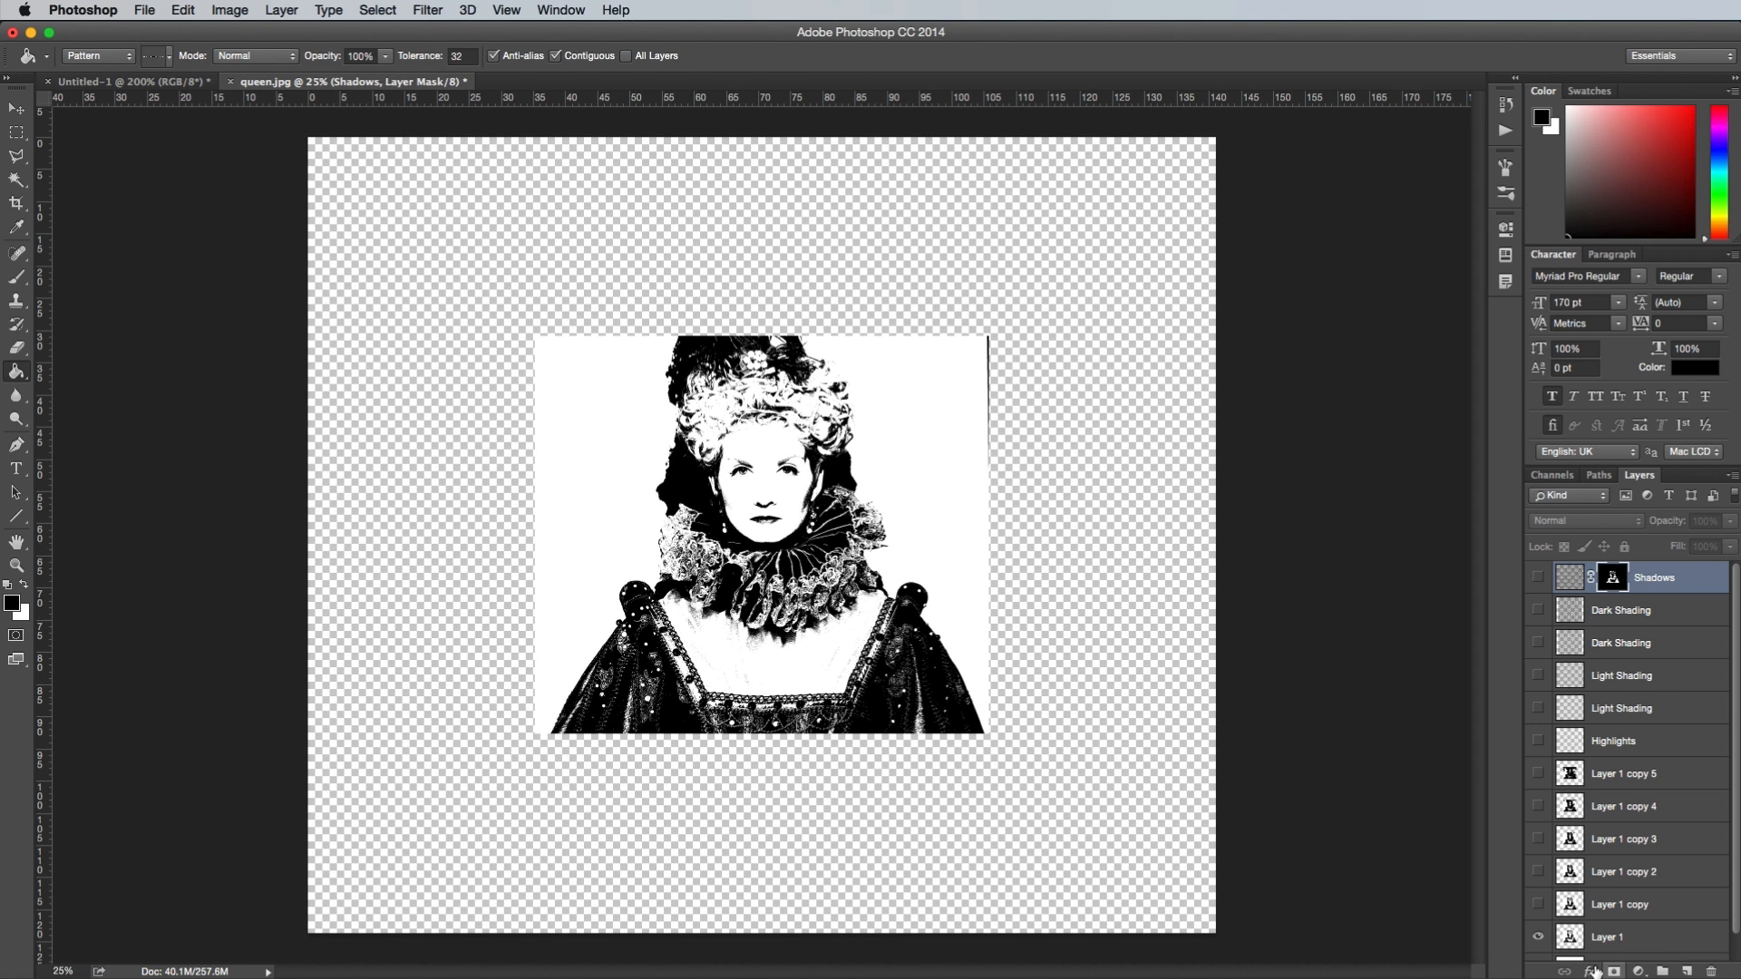
Show Layer 1 copy, select its Shadows with Color Range, and mask the upper Dark Shading layer with that selection
left_click(1538, 903)
left_click(1628, 910)
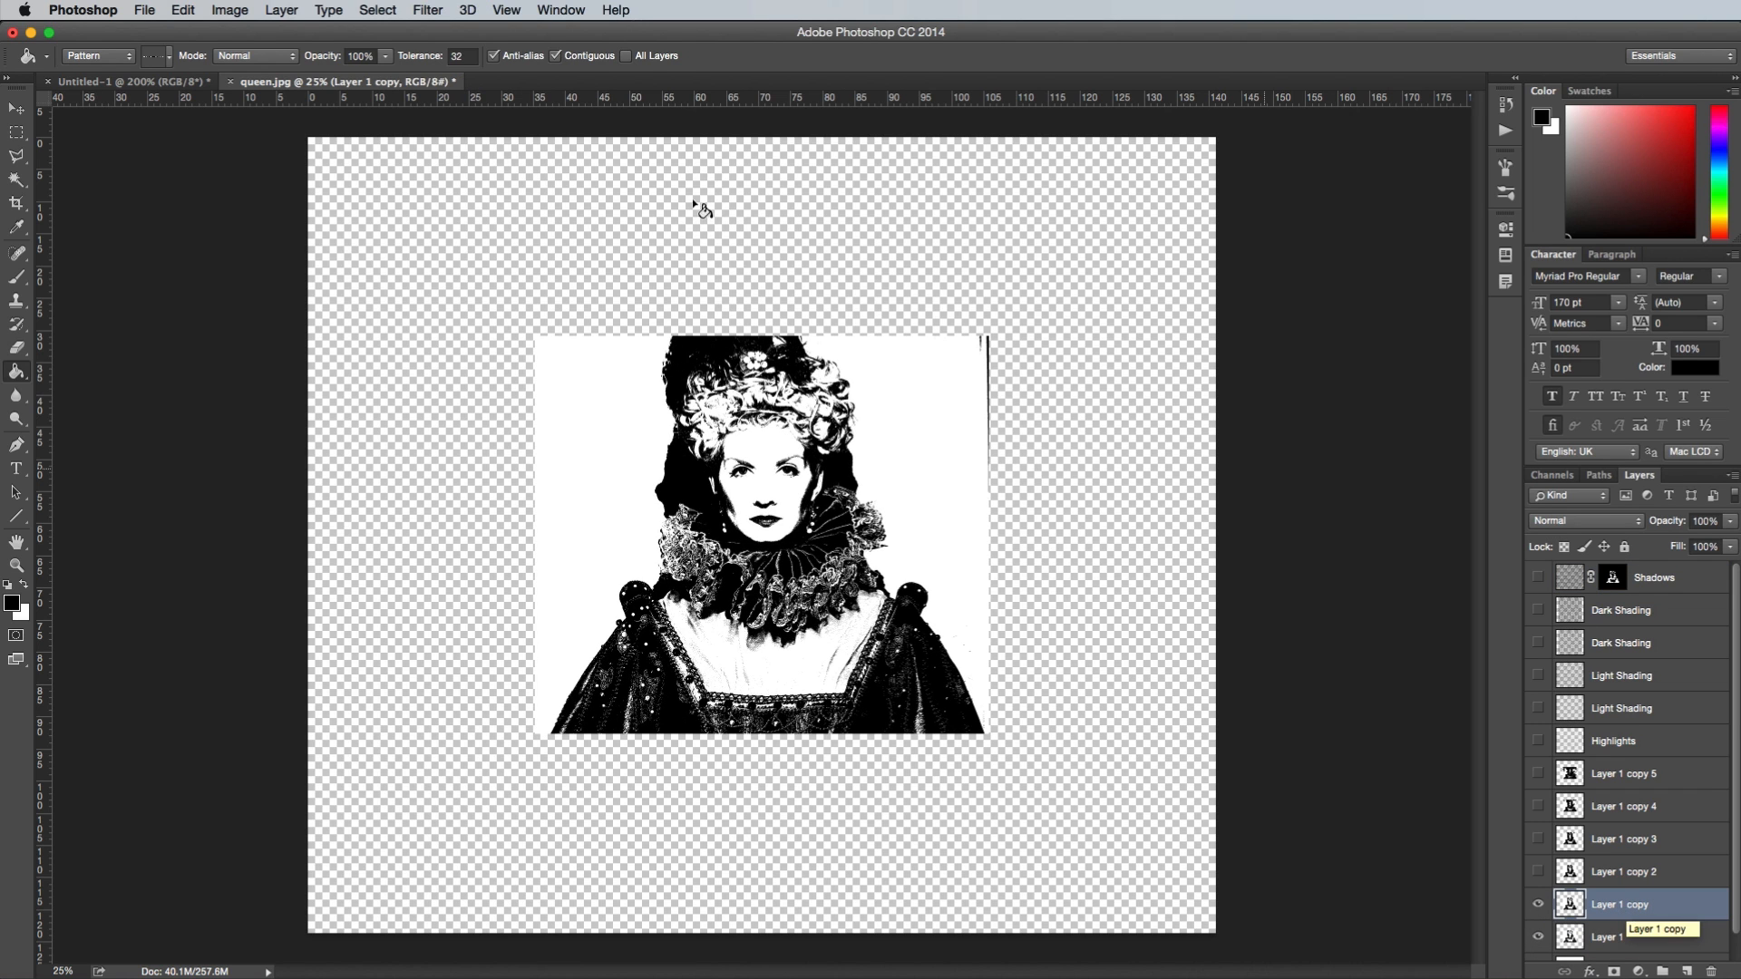
left_click(377, 10)
left_click(409, 195)
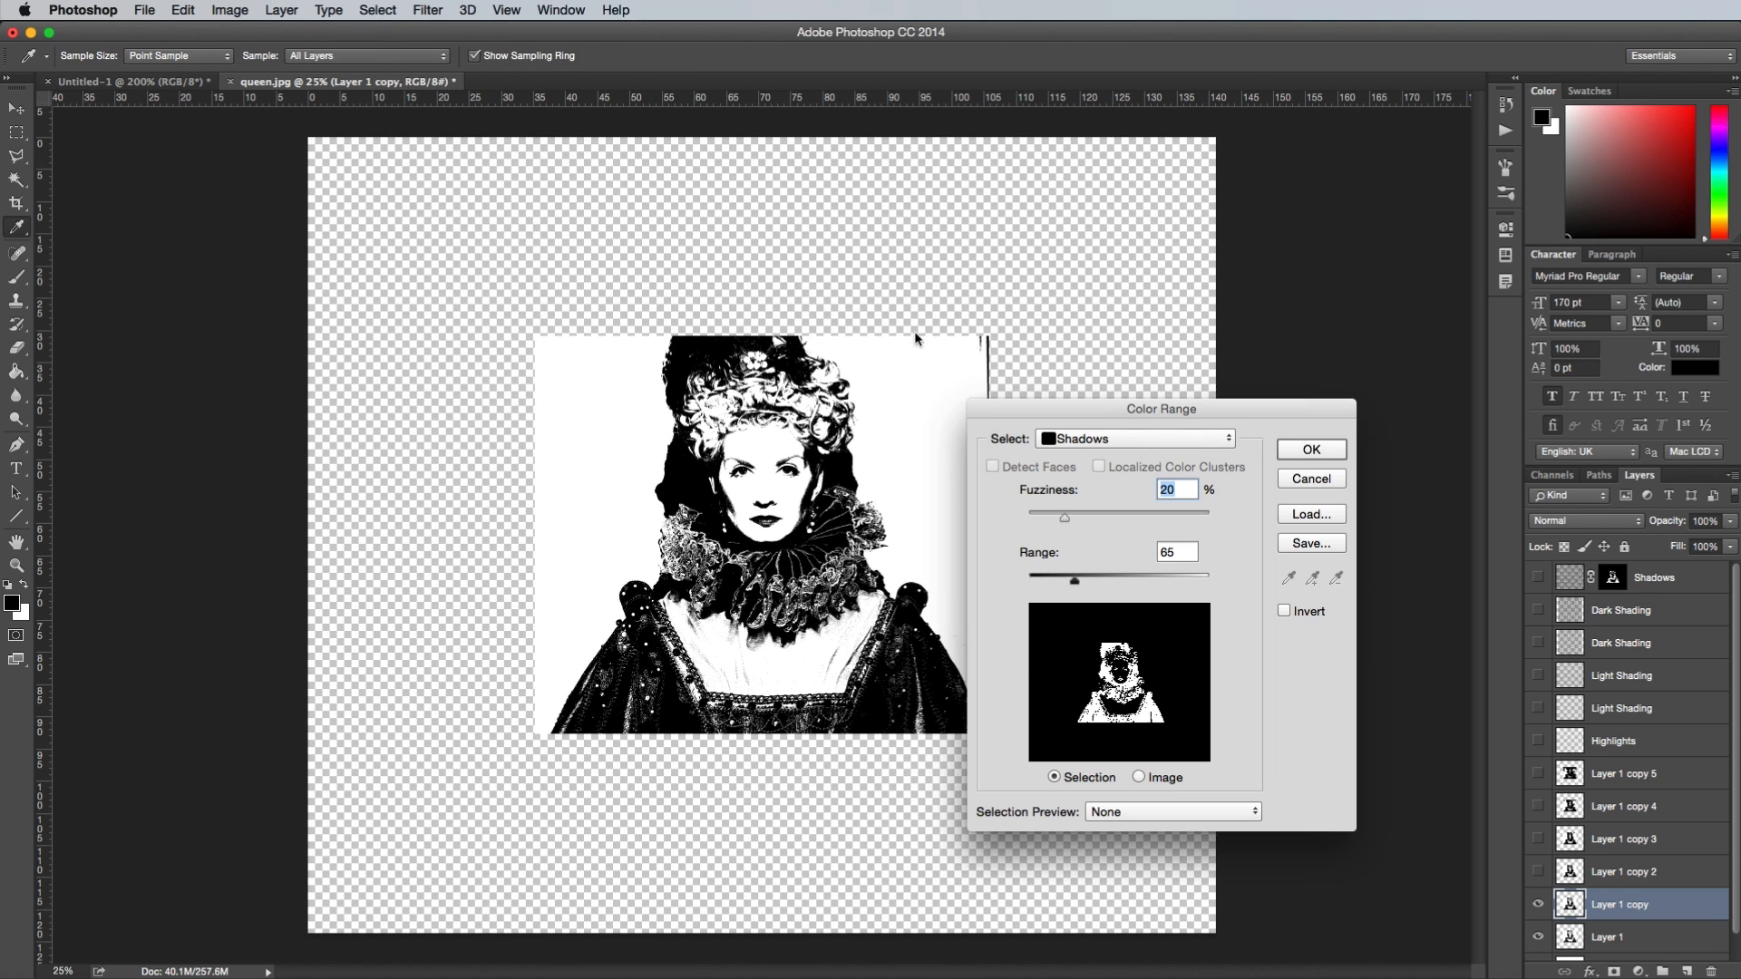
left_click(1306, 450)
key("g")
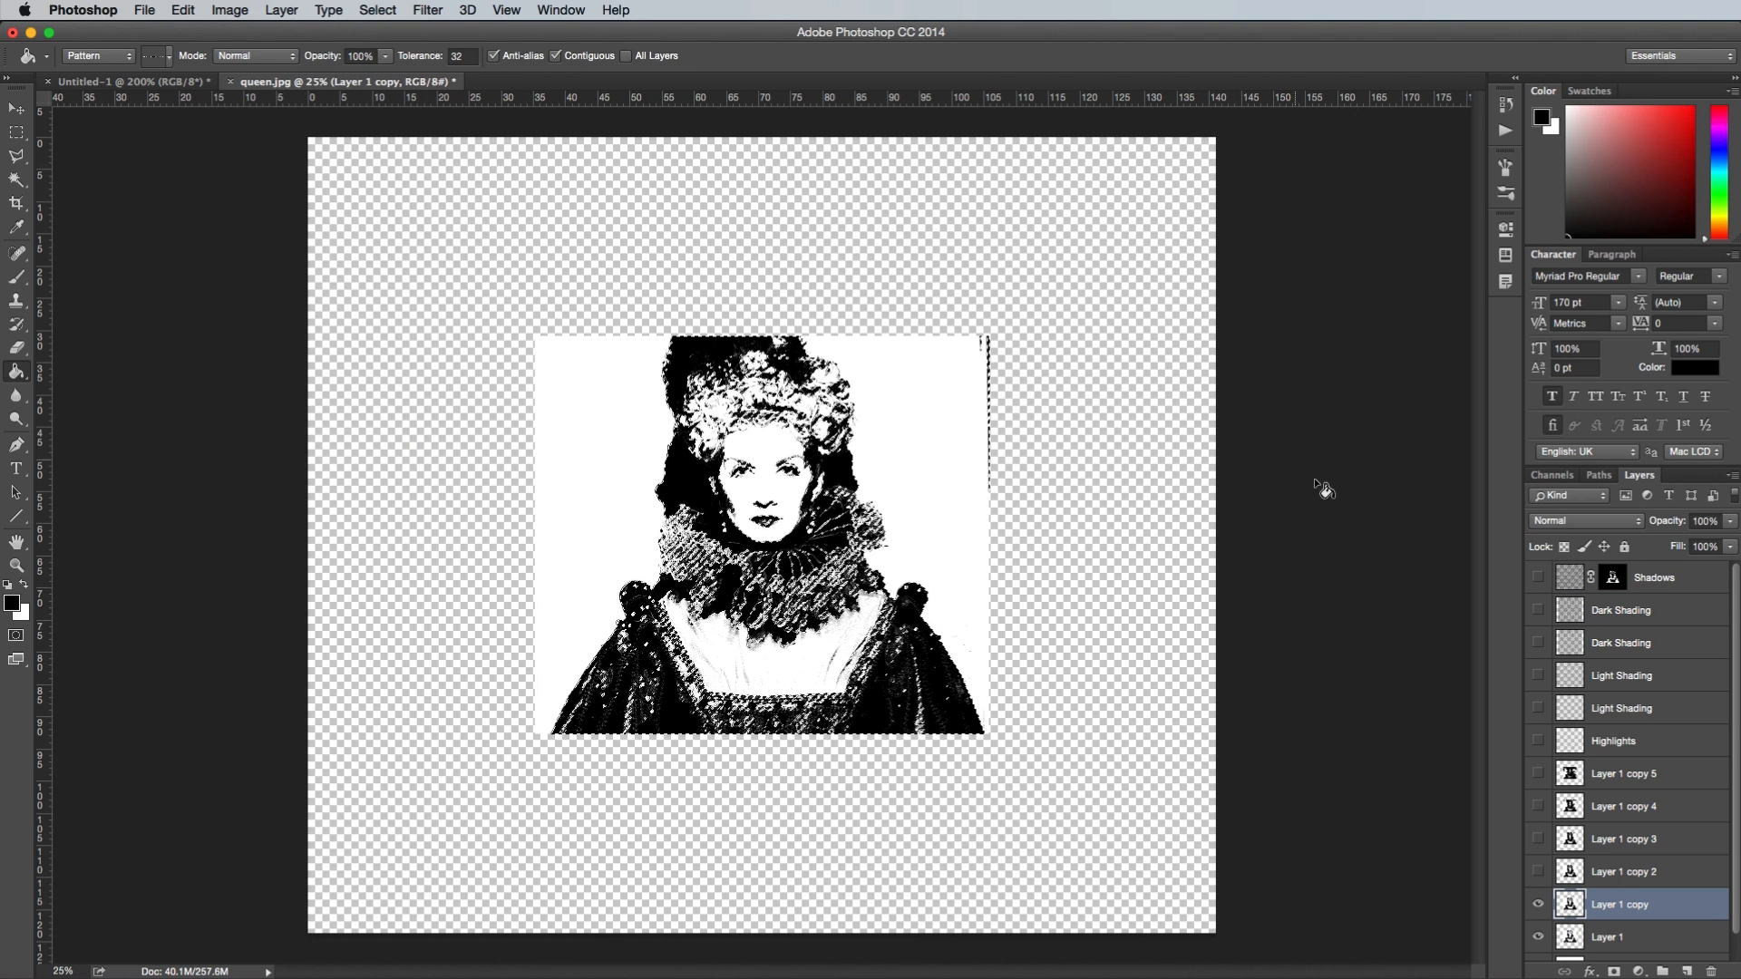
left_click(1685, 614)
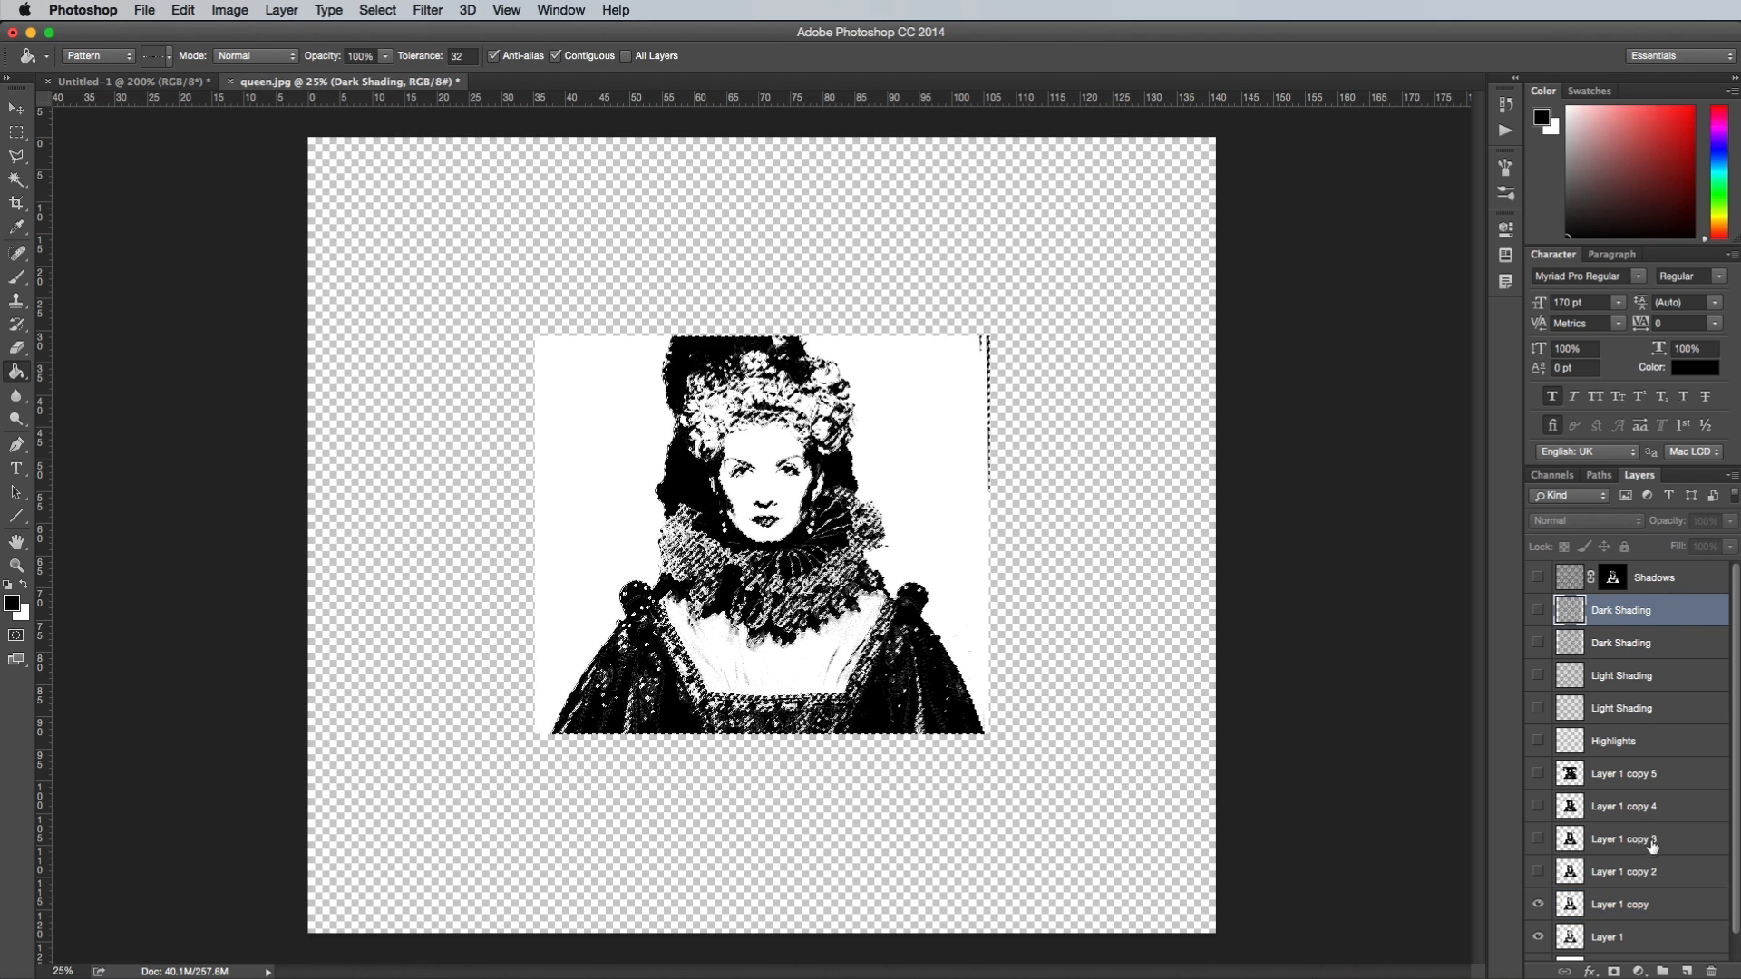
left_click(1615, 972)
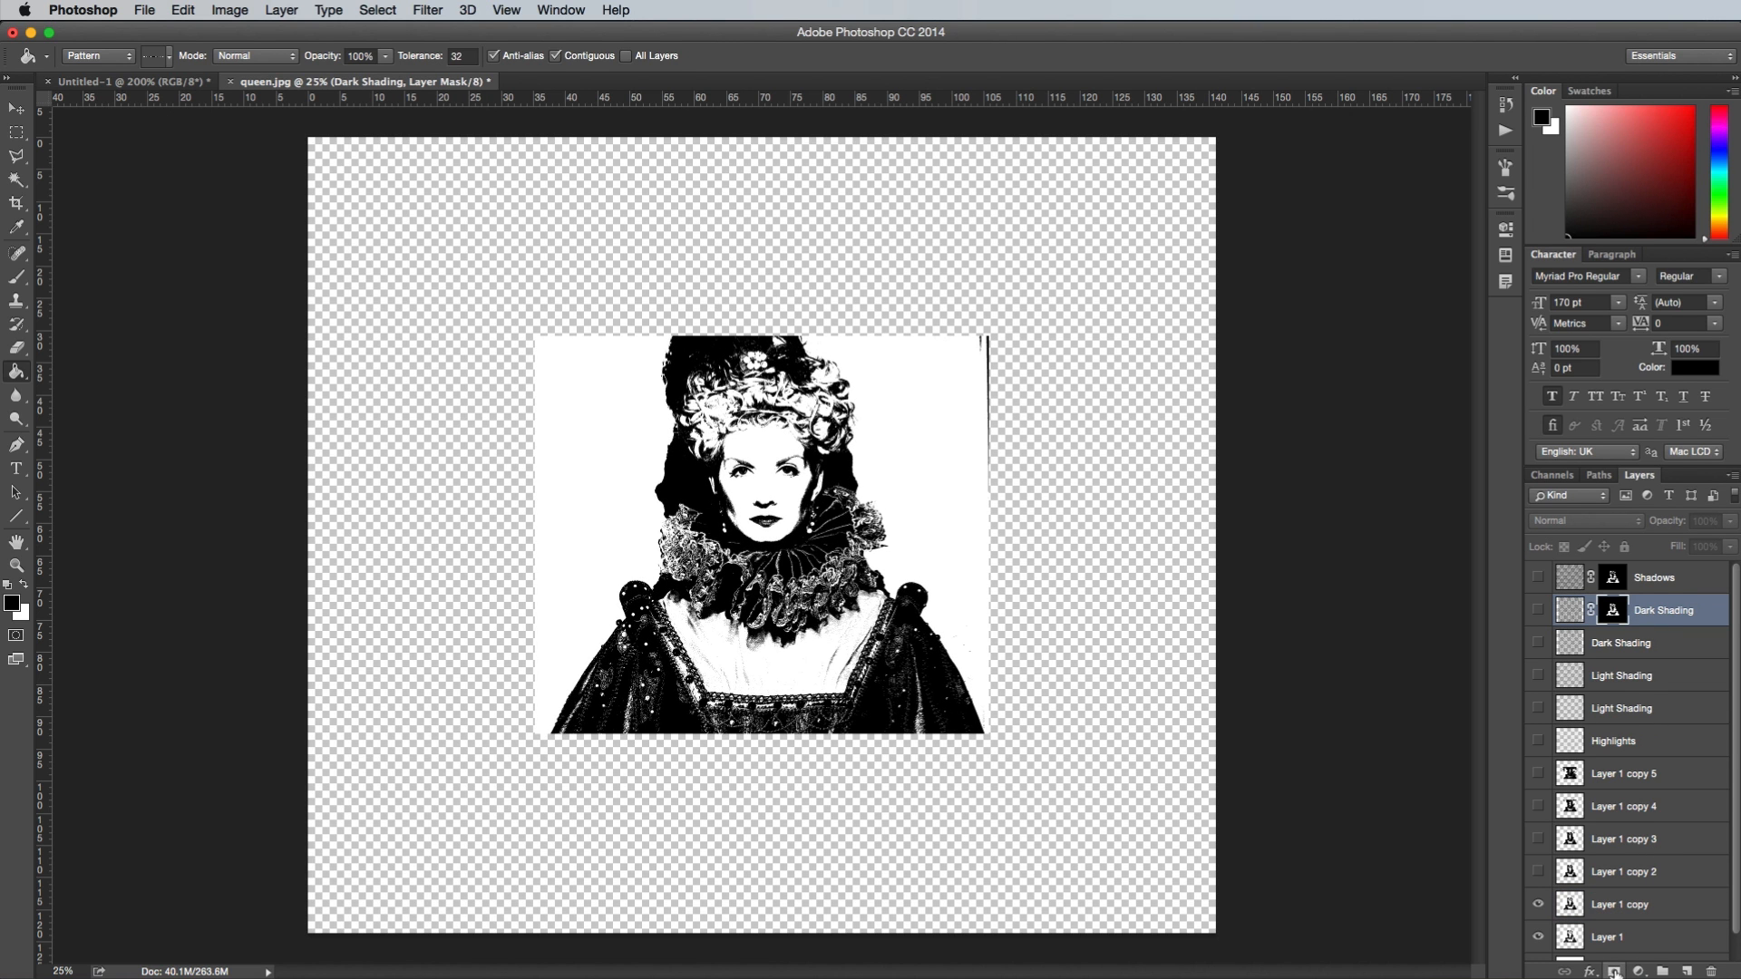
Show Layer 1 copy 2, select its Shadows with Color Range, and mask the lower Dark Shading layer with that selection
left_click(1538, 871)
left_click(1628, 872)
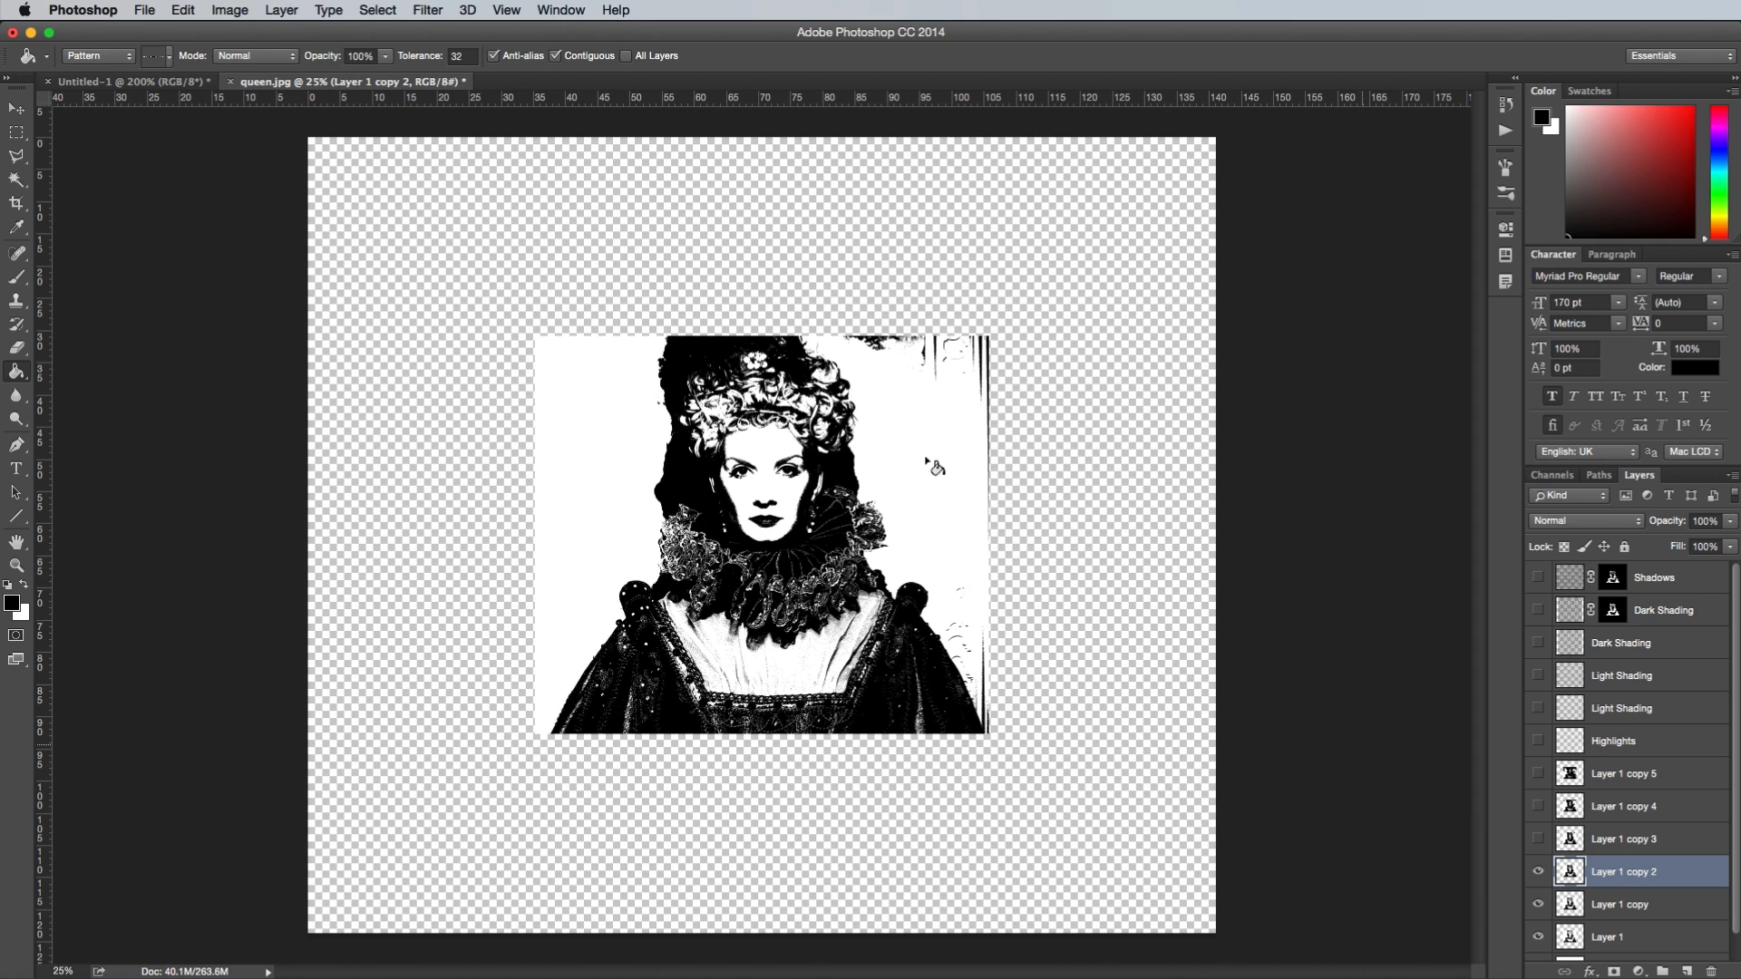
left_click(372, 10)
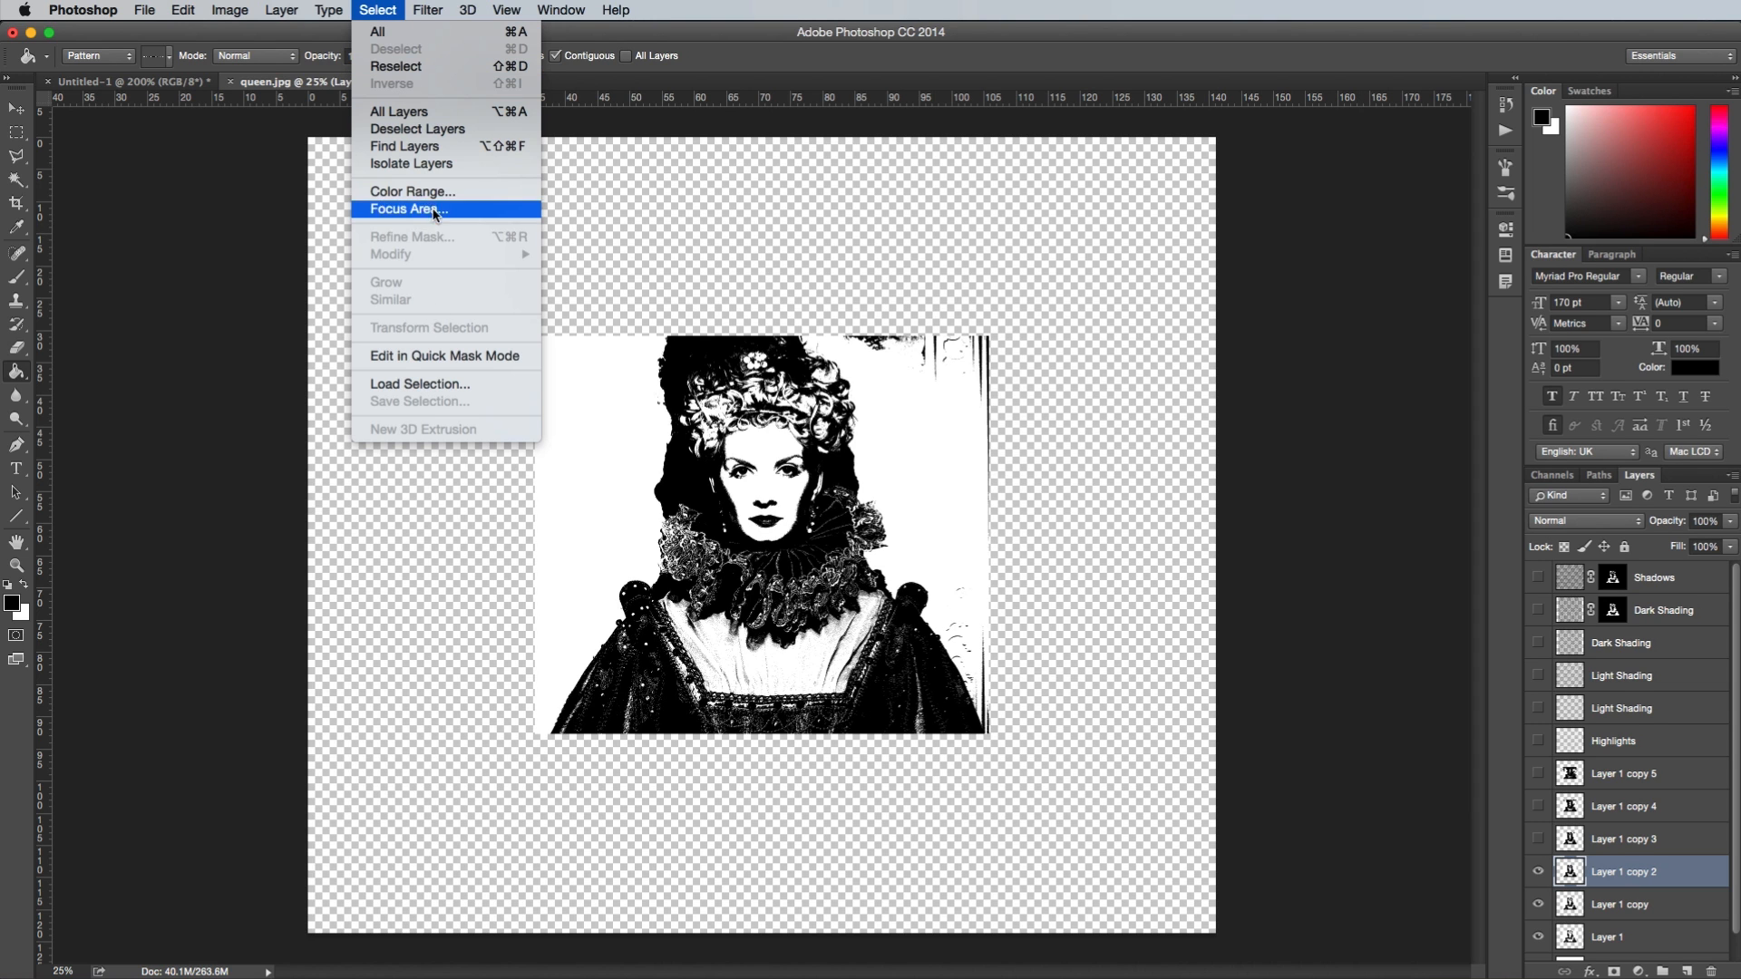
left_click(412, 191)
left_click(1311, 450)
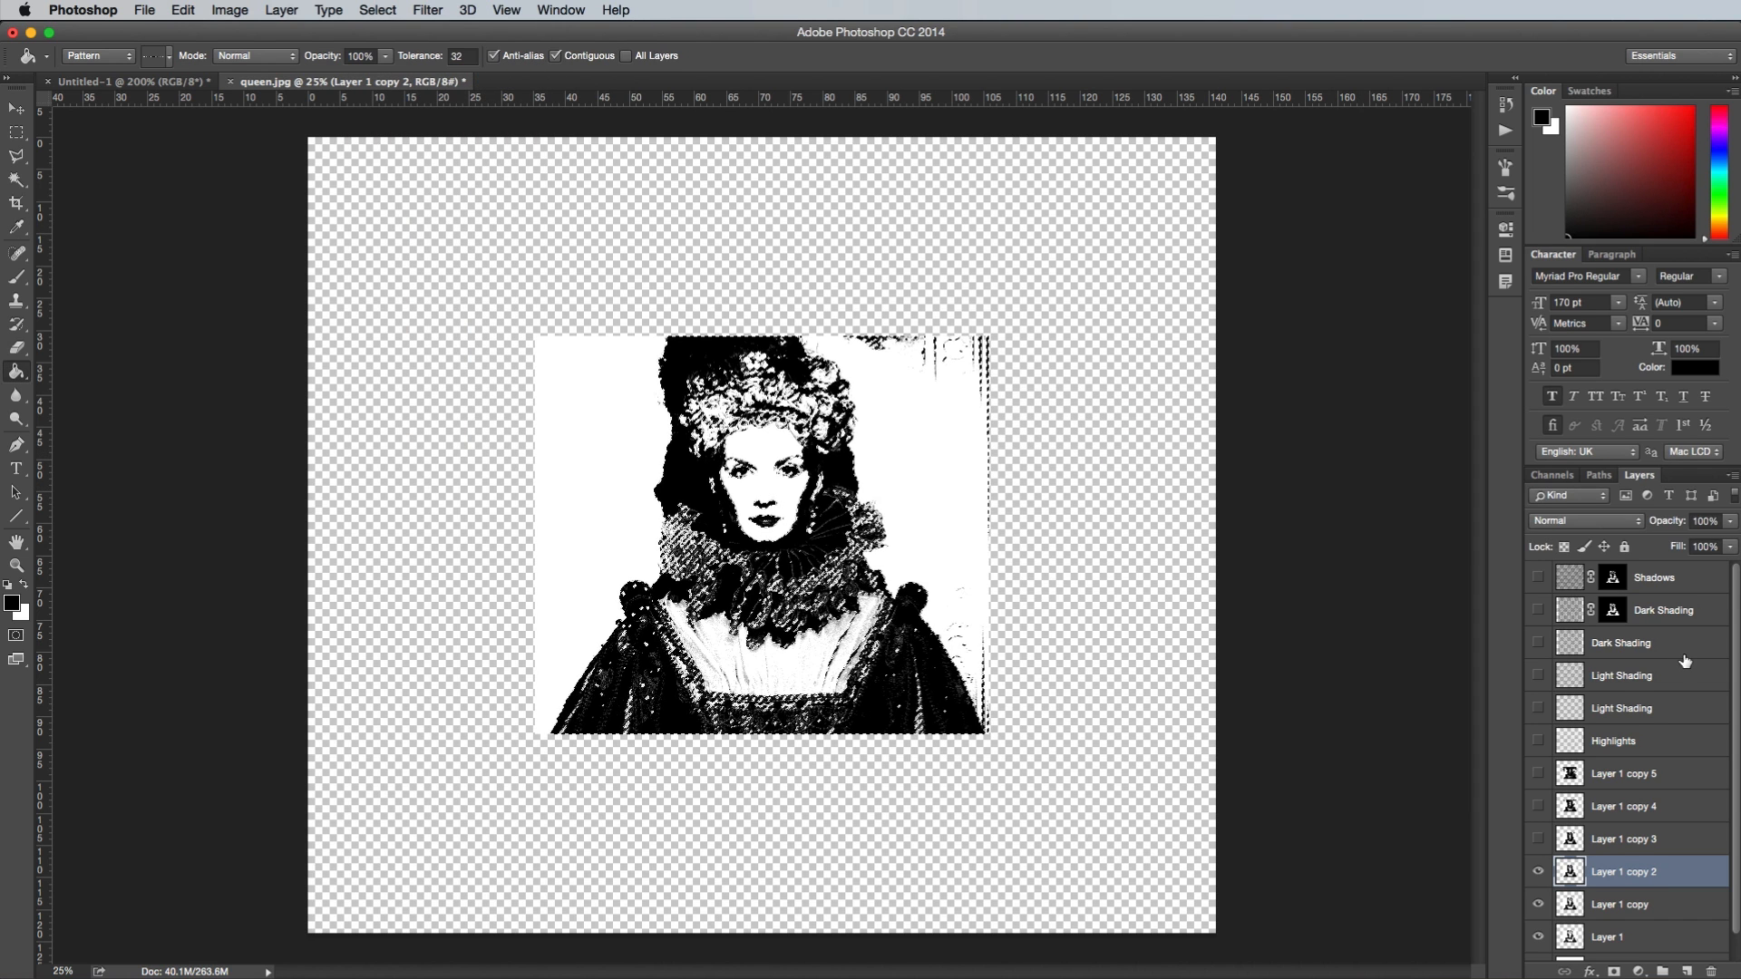
left_click(1623, 642)
left_click(1614, 972)
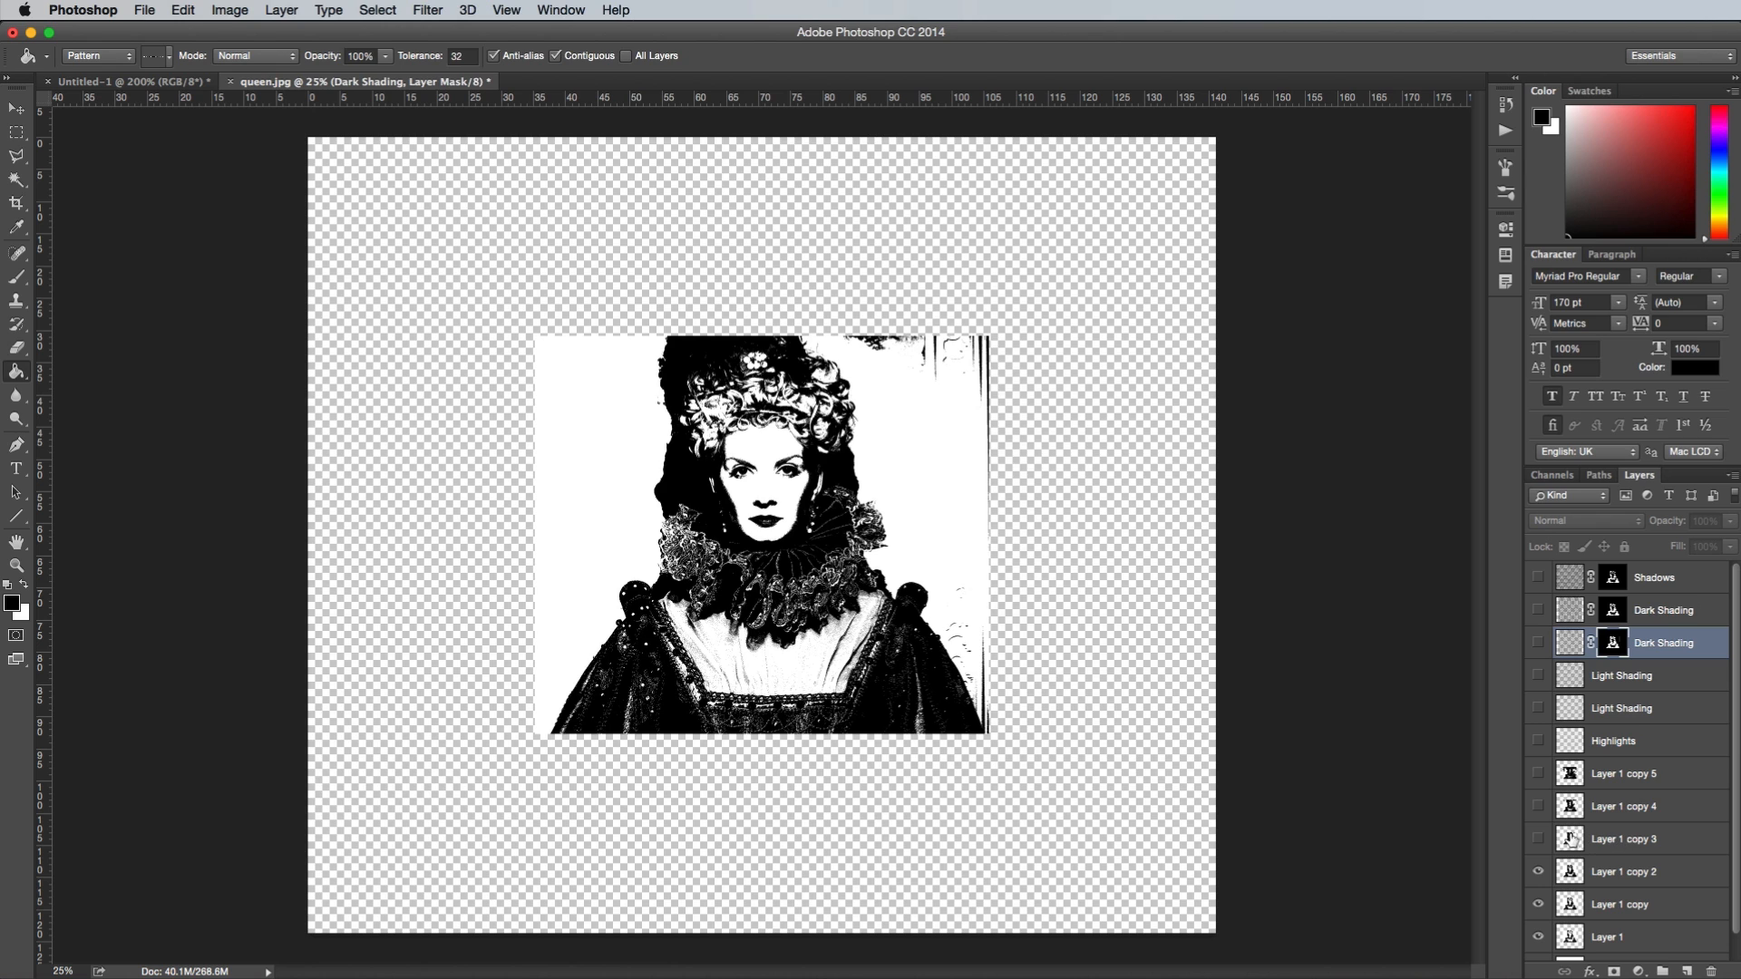
Show Layer 1 copy 3, select its Shadows with Color Range, and mask the upper Light Shading layer with that selection
left_click(1537, 838)
left_click(1674, 846)
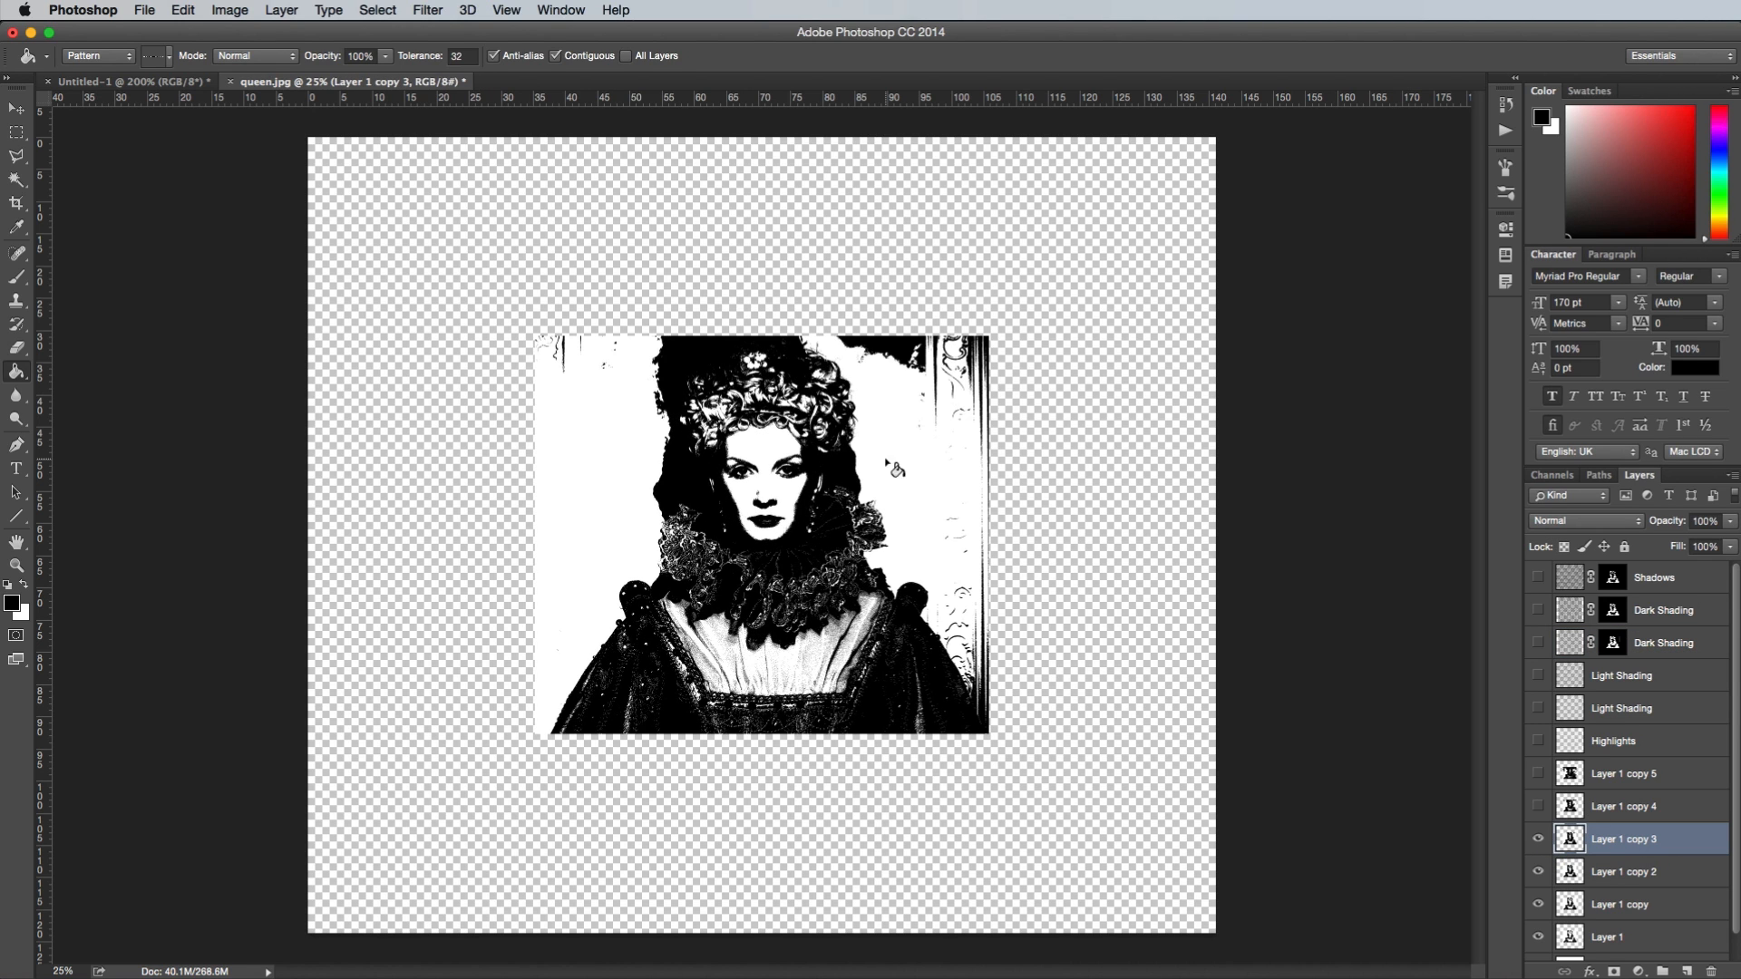
left_click(379, 11)
left_click(407, 193)
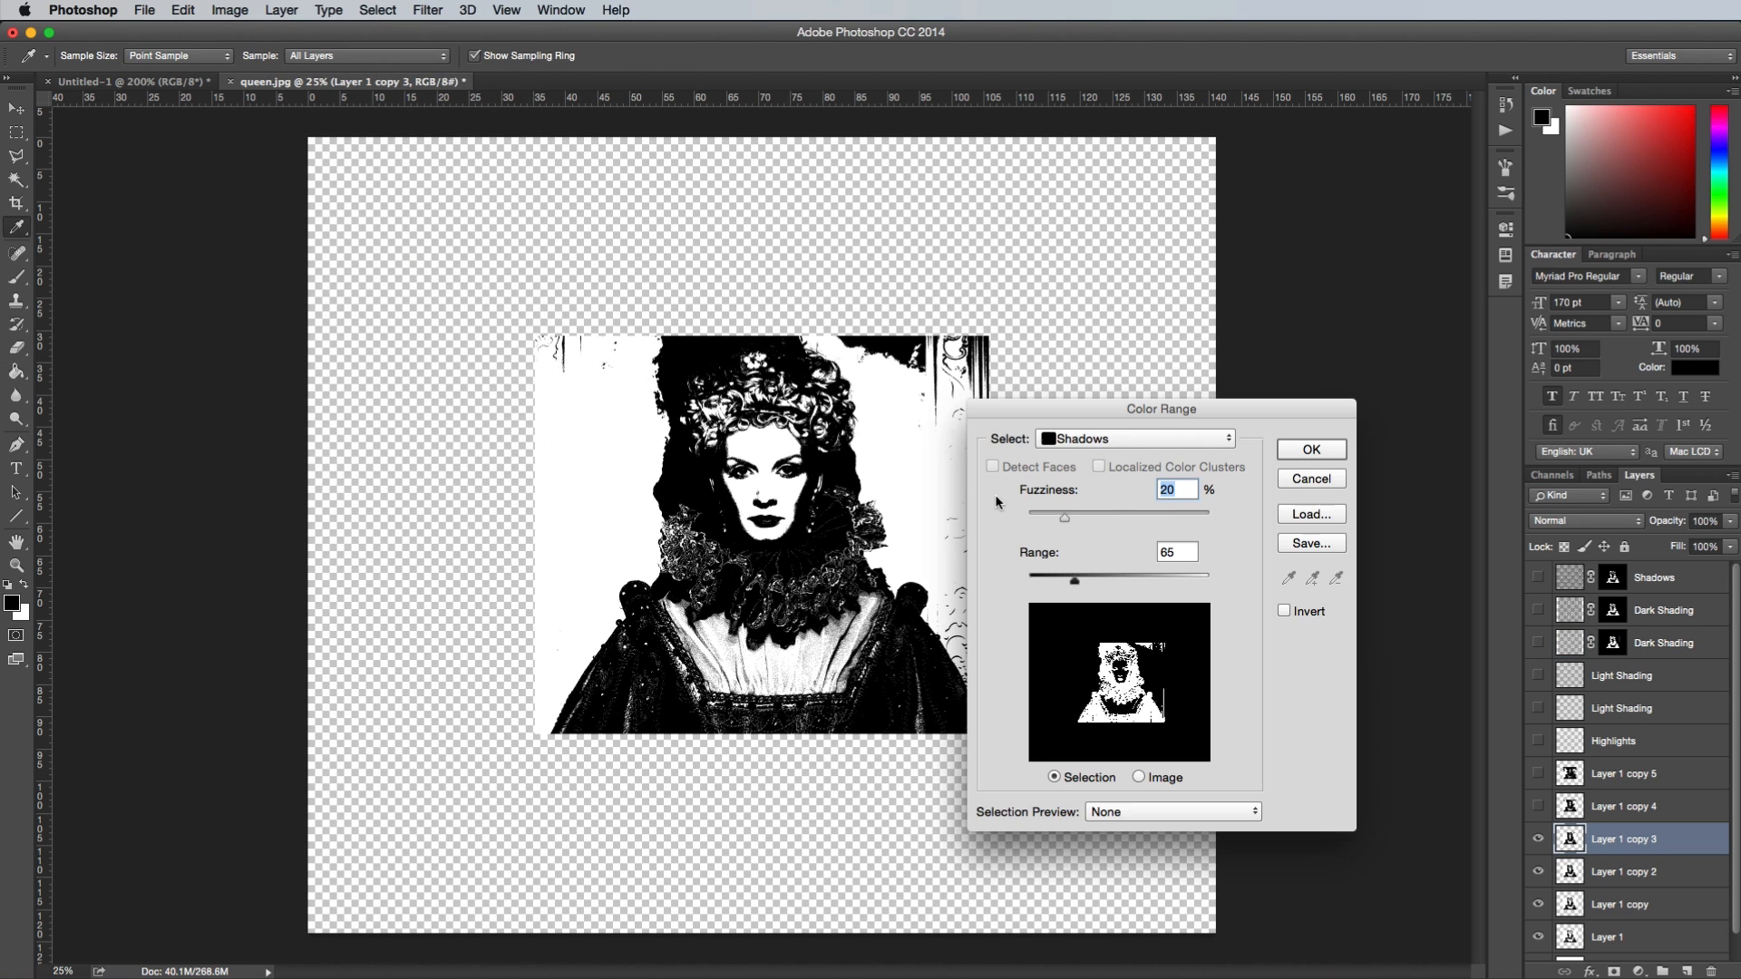
left_click(1314, 450)
left_click(1676, 676)
left_click(1613, 972)
Show Layer 1 copy 4, select its Shadows with Color Range, and mask the lower Light Shading layer with that selection
left_click(1538, 805)
left_click(1632, 810)
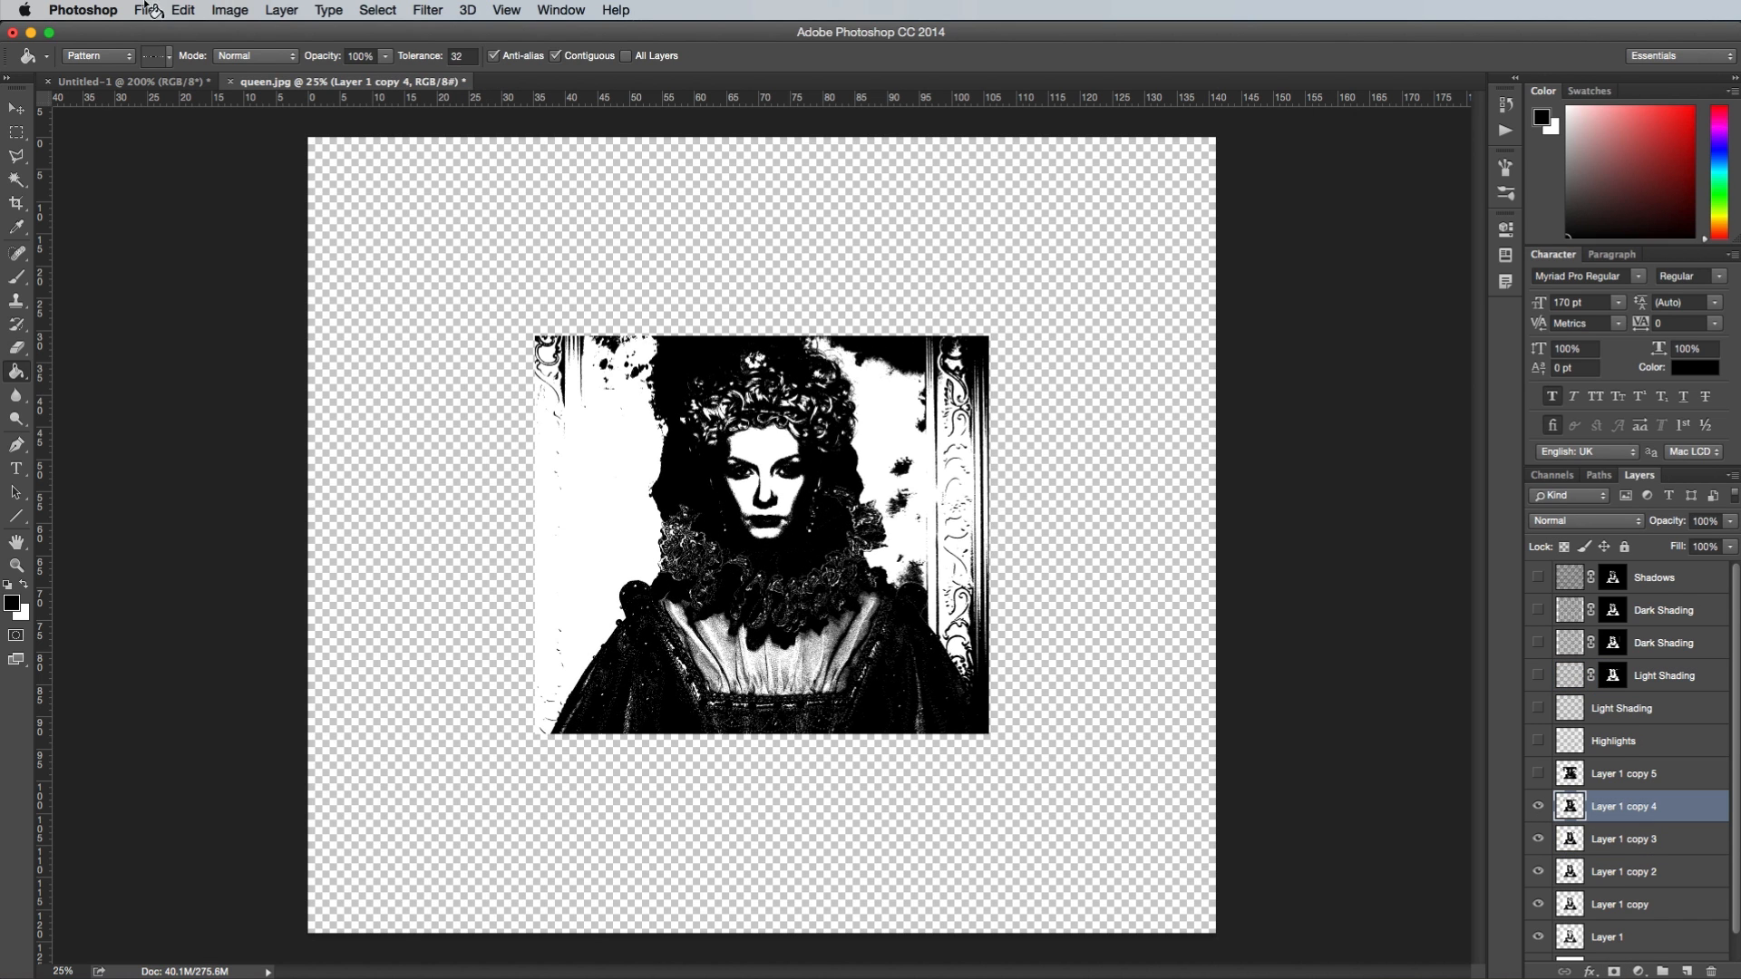
left_click(386, 9)
left_click(407, 189)
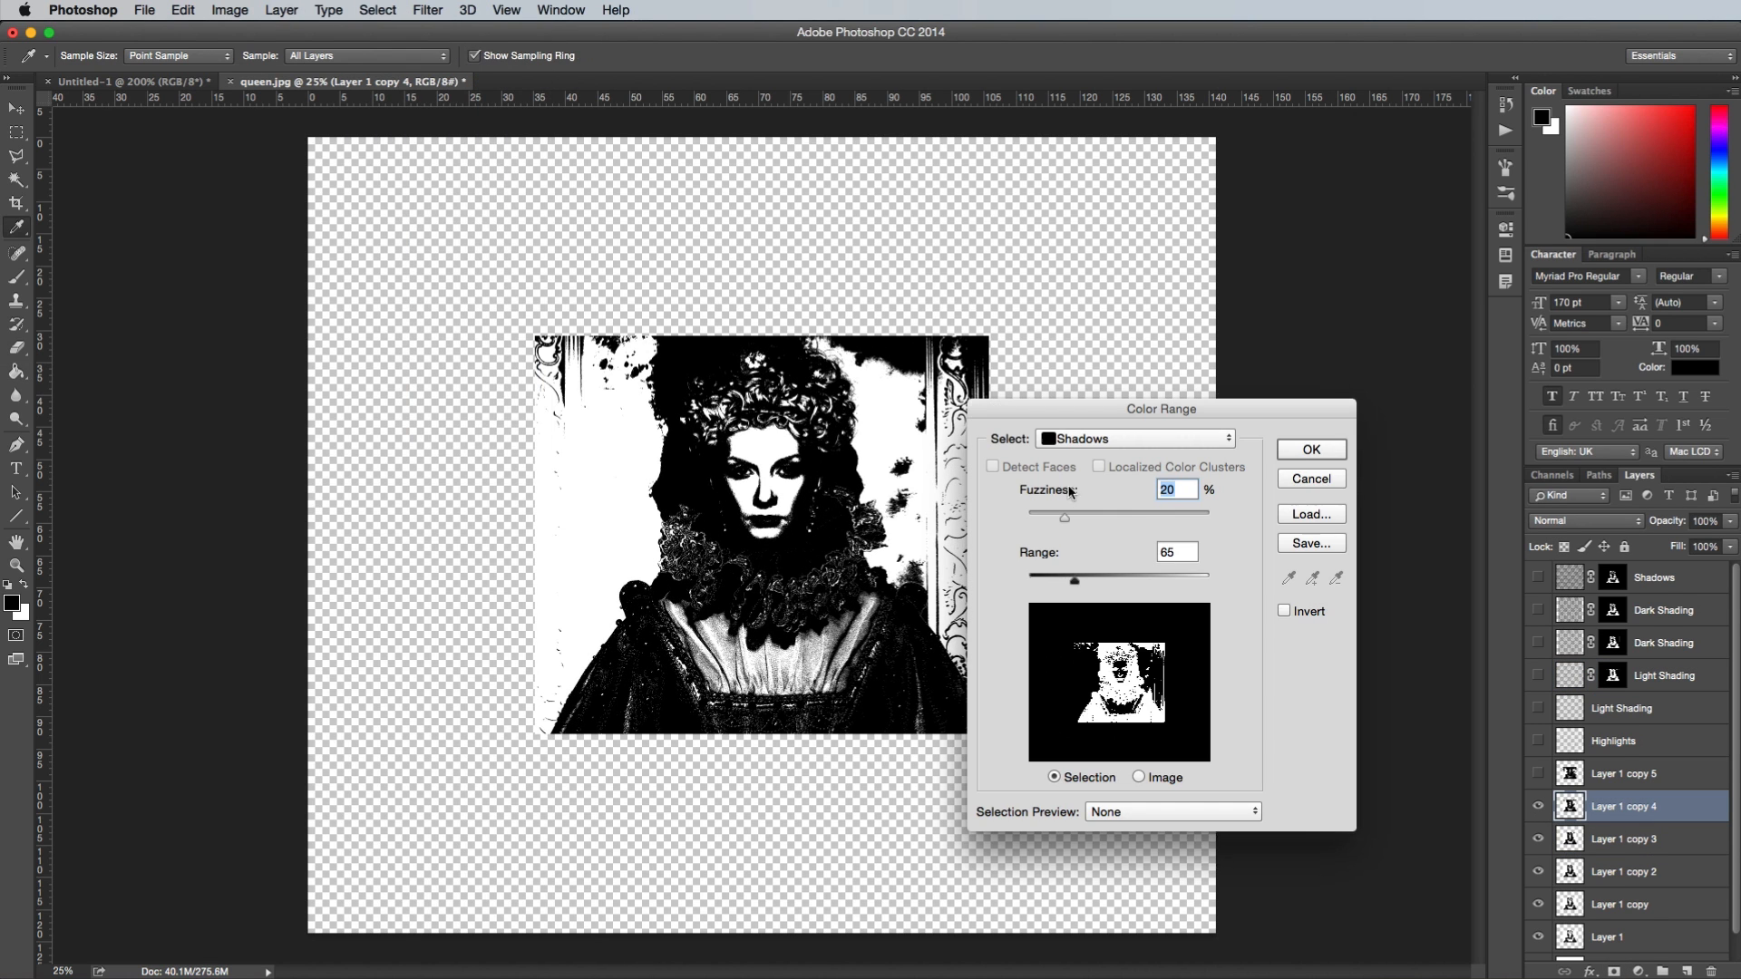
left_click(1301, 448)
key("g")
left_click(1623, 708)
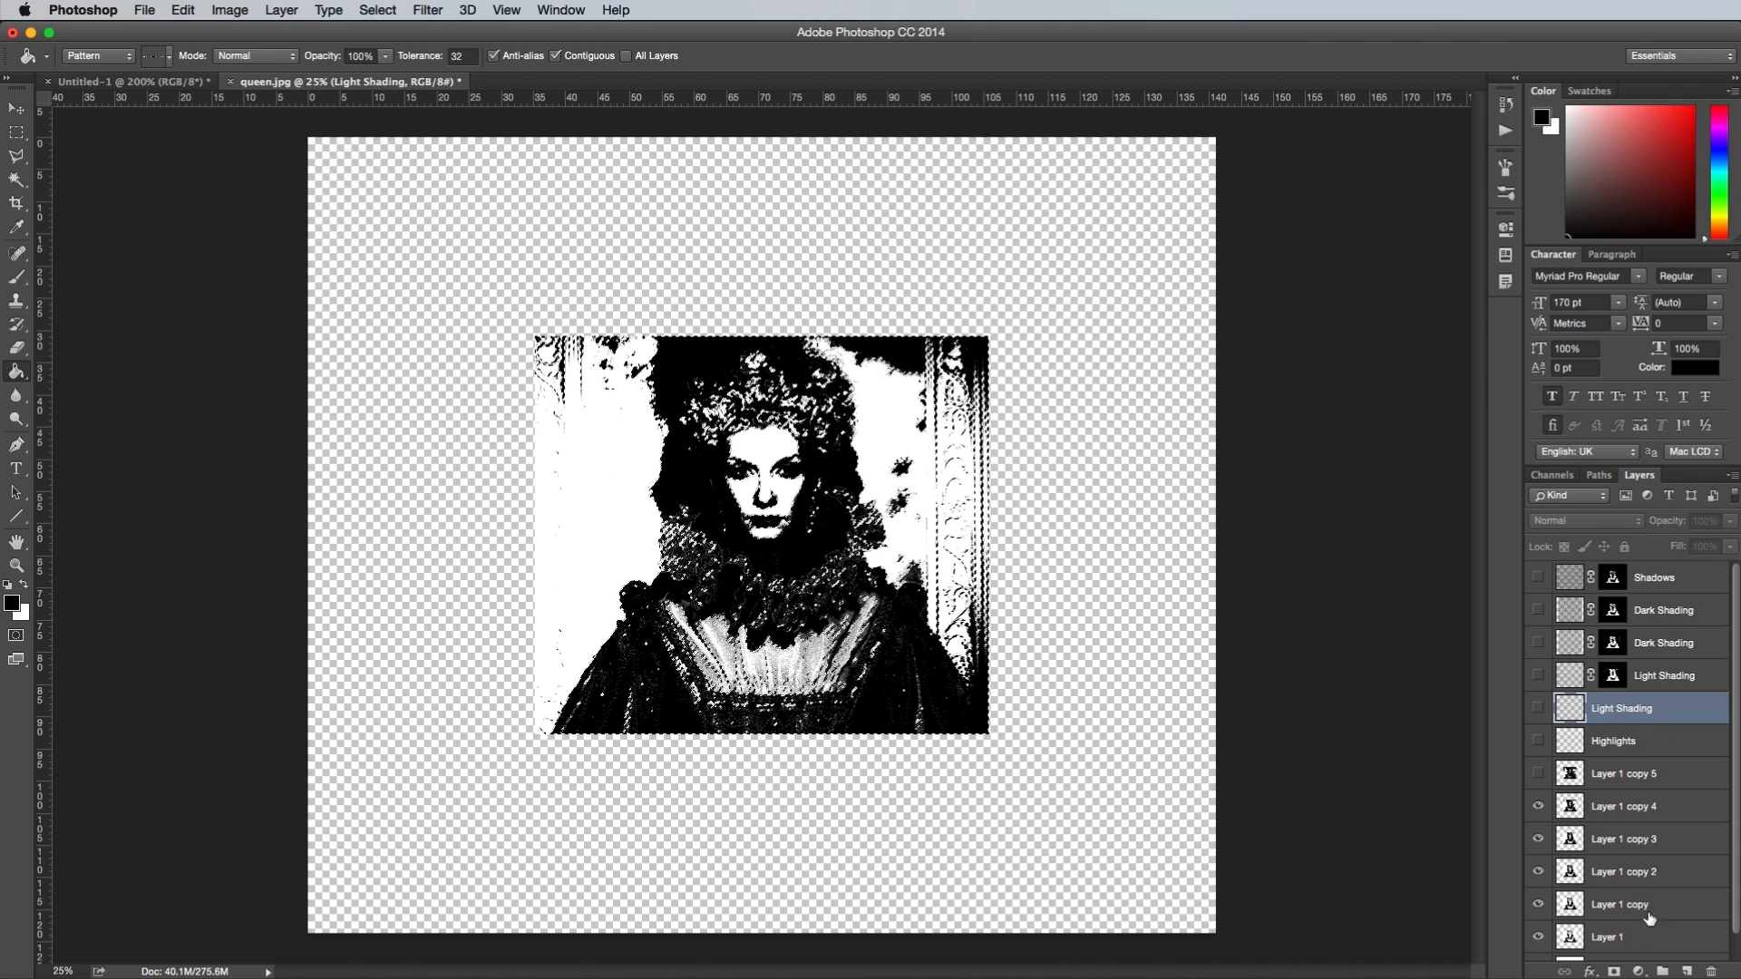
left_click(1615, 972)
Show Layer 1 copy 5, select its Shadows with Color Range, and mask the Highlights layer with that selection
left_click(1537, 773)
left_click(1637, 776)
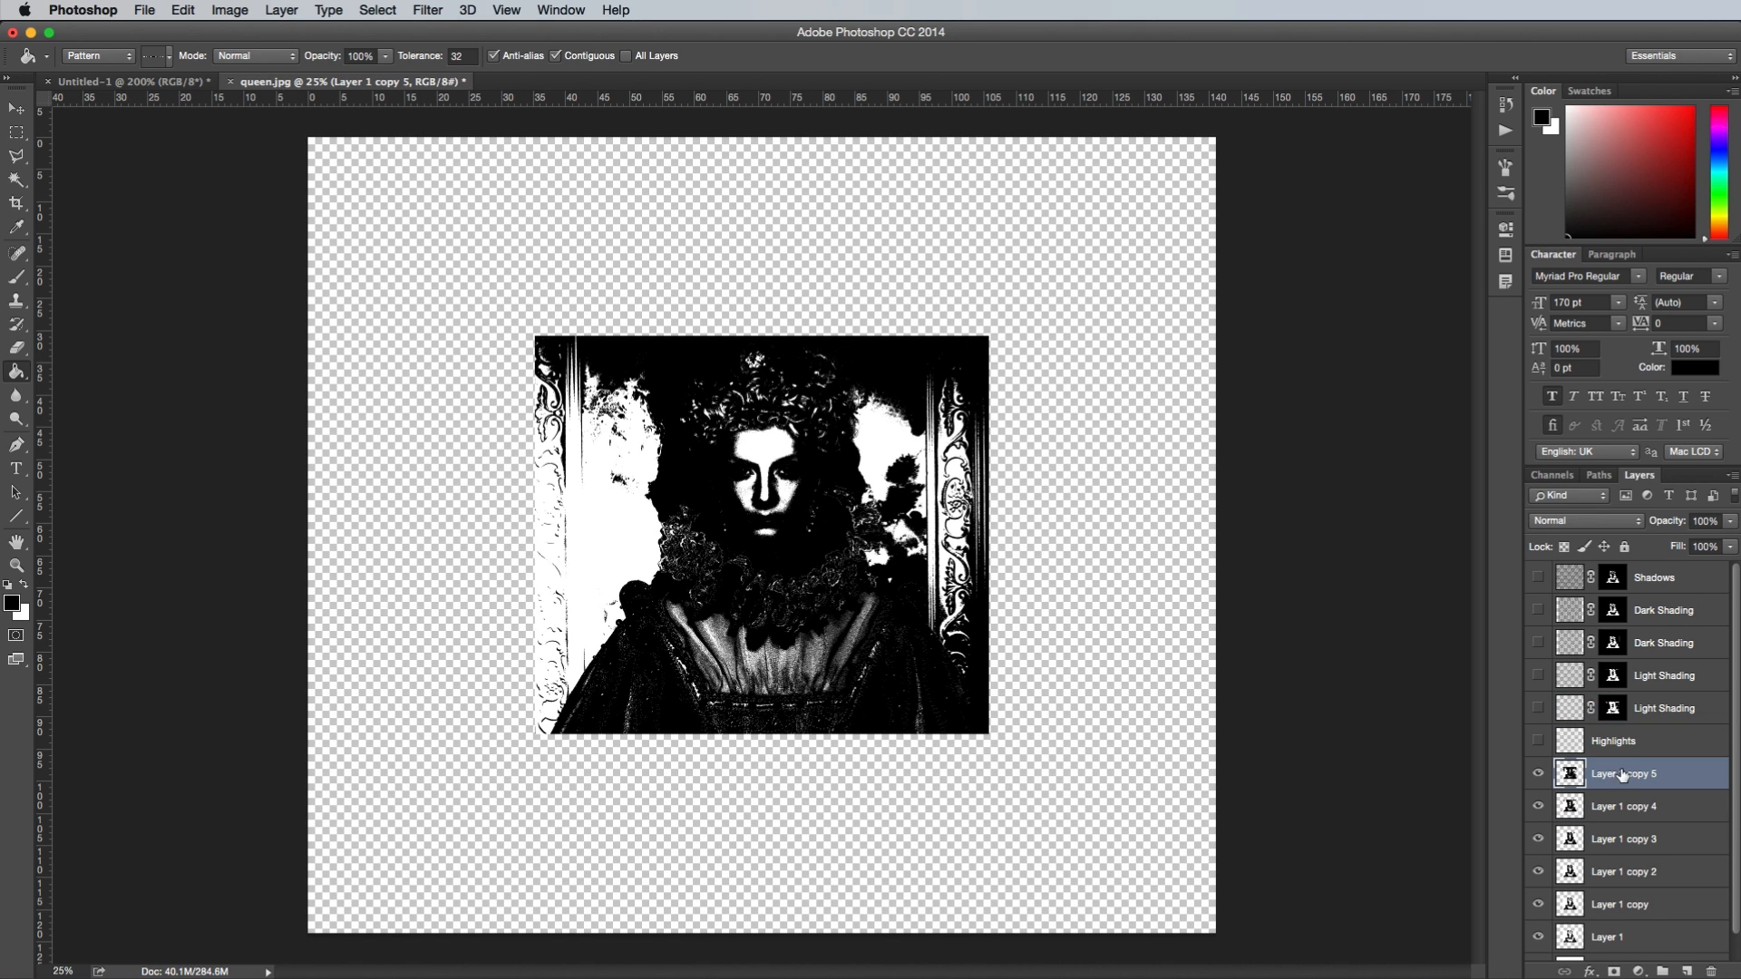
left_click(397, 9)
left_click(408, 186)
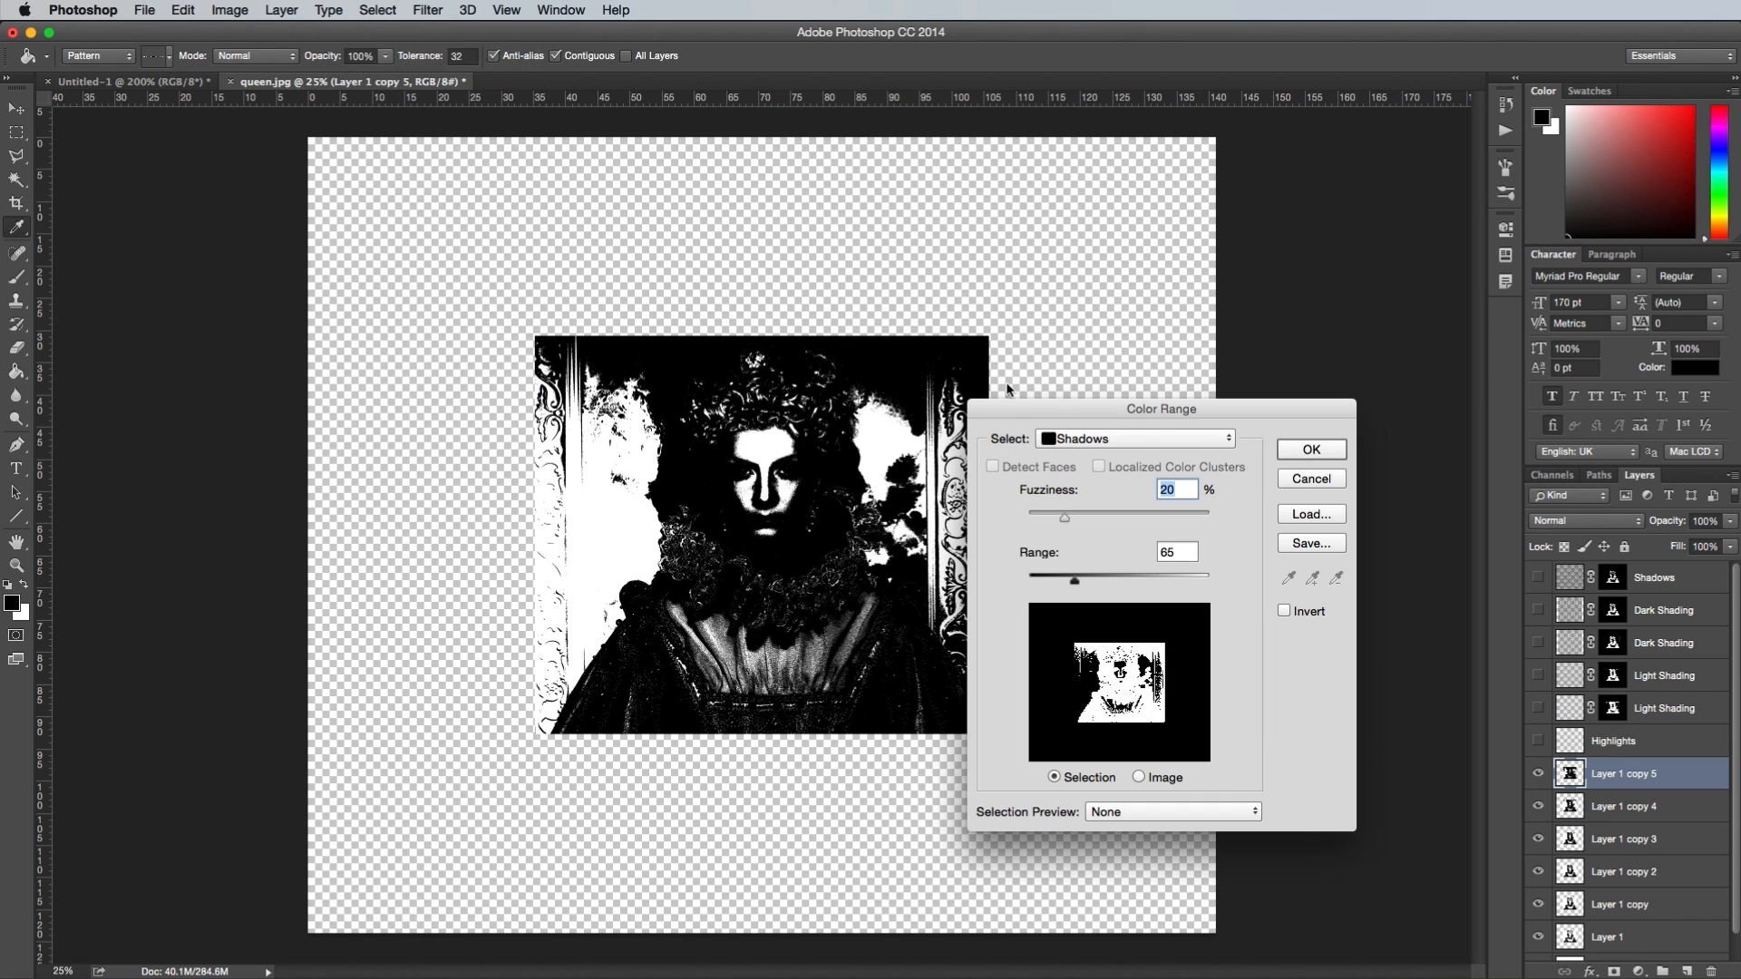
left_click(1296, 449)
left_click(1614, 741)
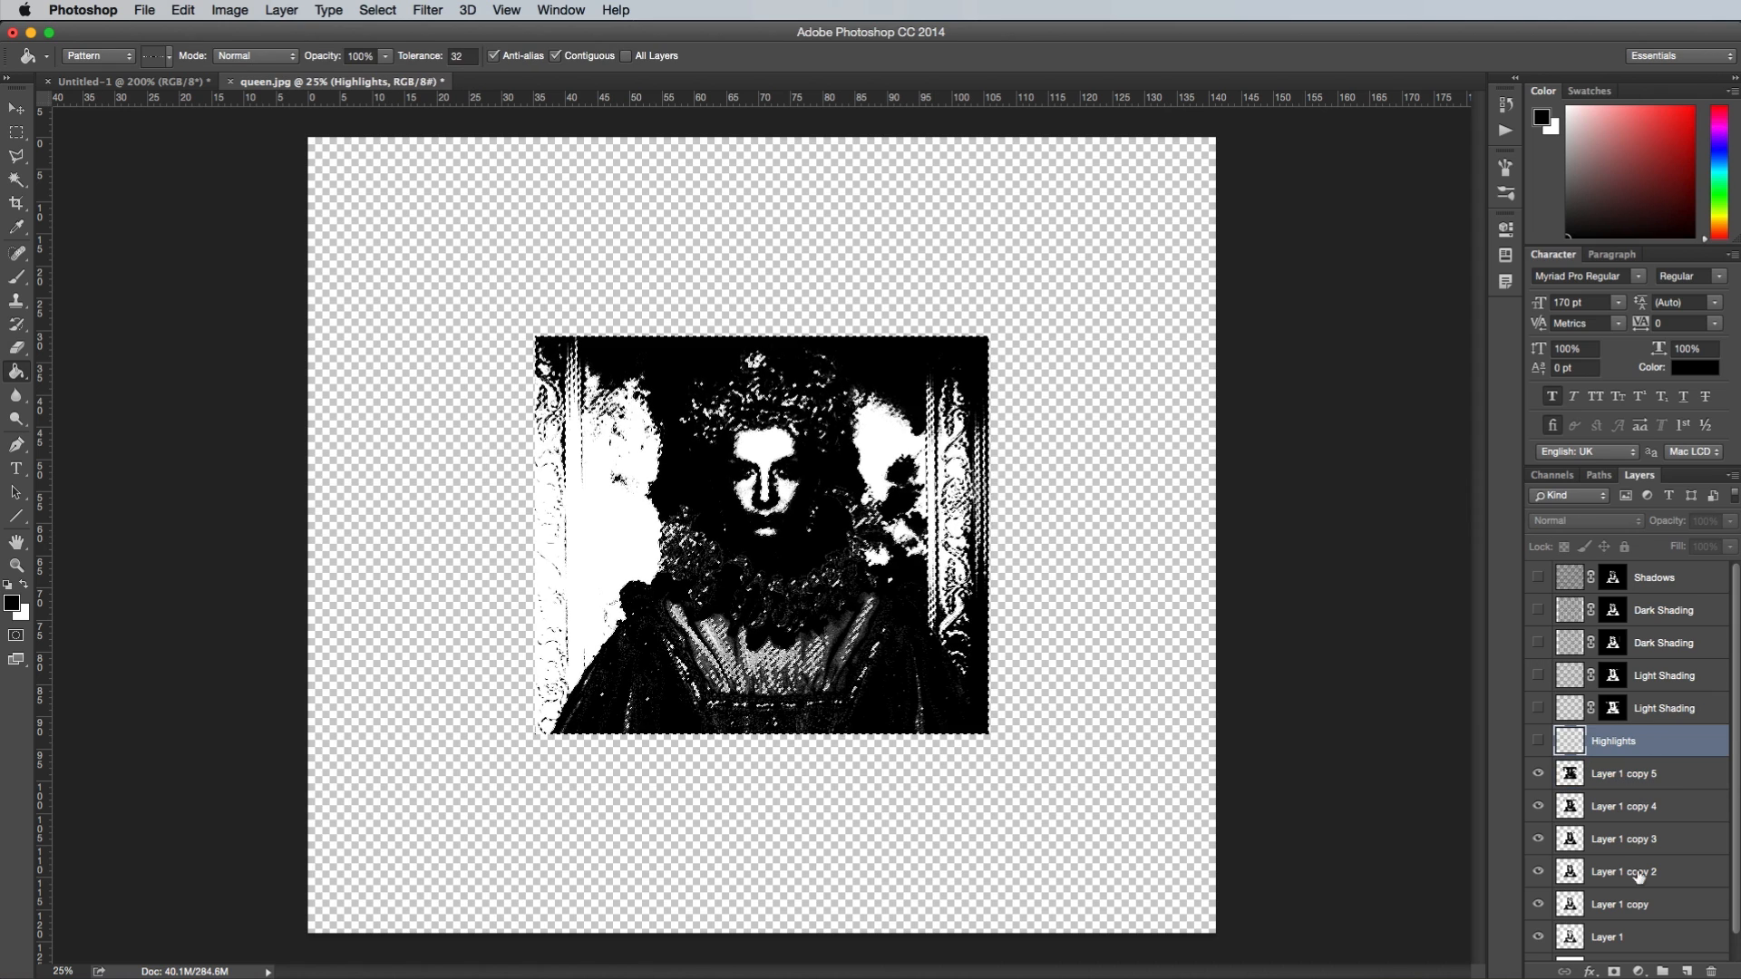
left_click(1615, 972)
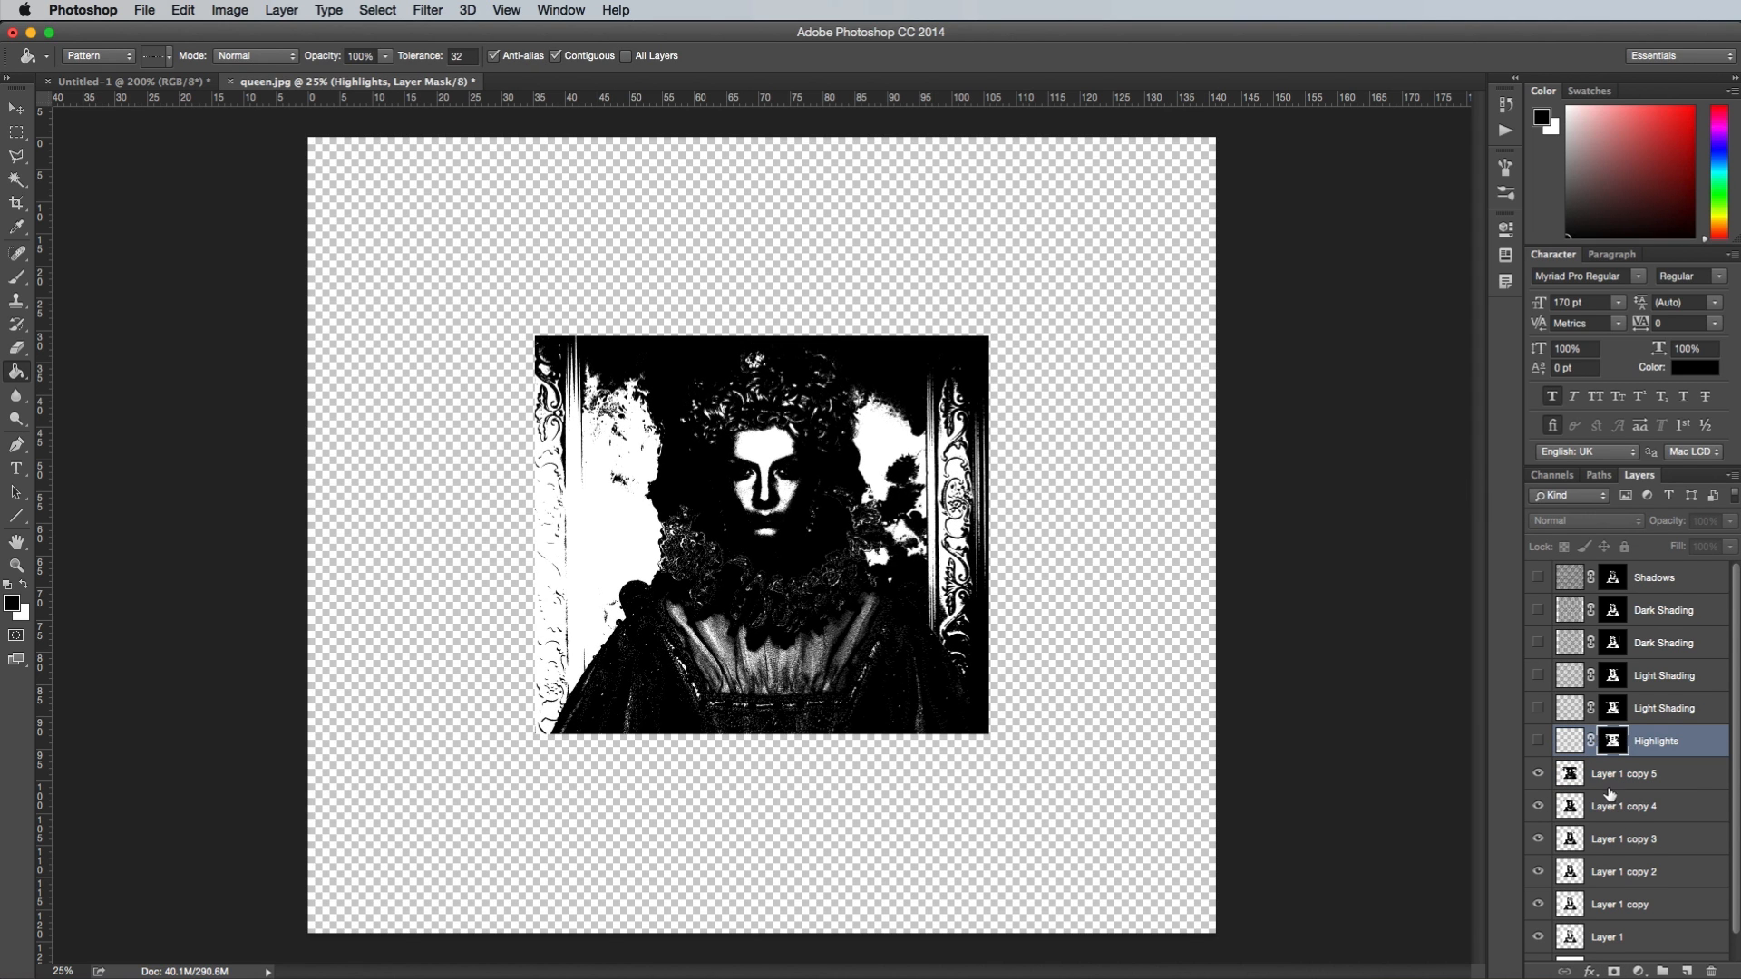
Delete the six threshold layers from Layer 1 to Layer 1 copy 5 and show all six masked pattern layers
left_click(1646, 775)
left_click(1656, 939, "shift")
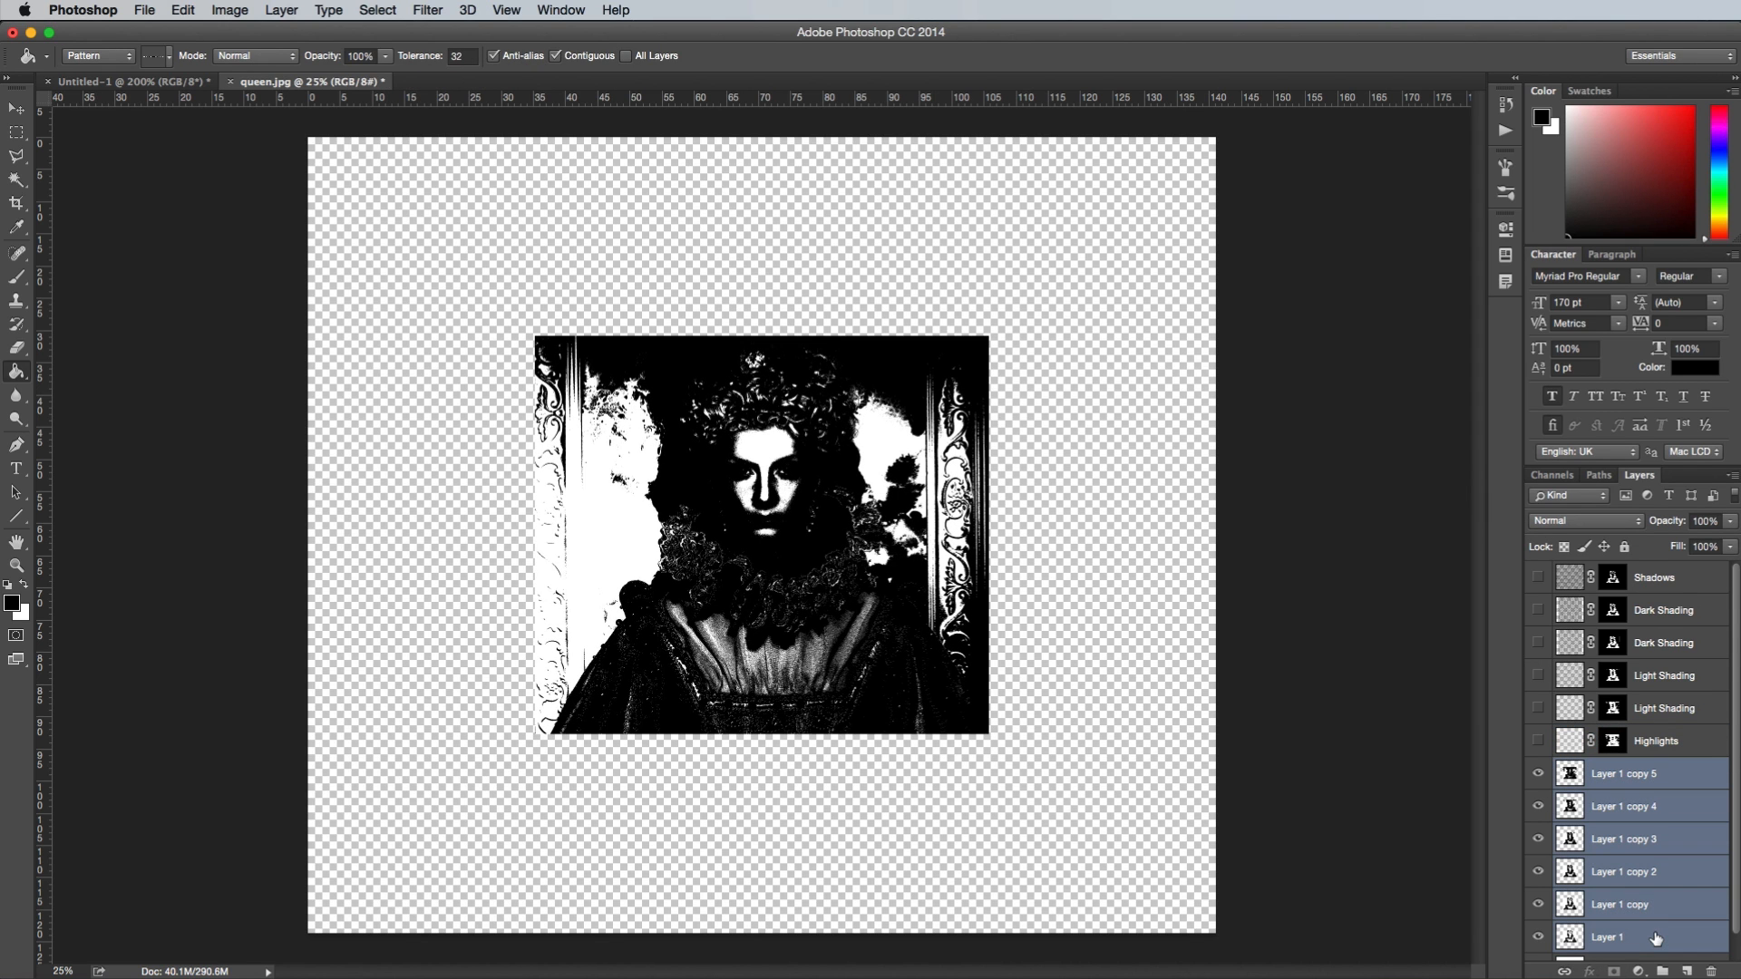
key("Delete")
left_click_drag(1542, 743, 1543, 603)
Add a new layer beneath the pattern layers and fill it with white
left_click(1687, 971)
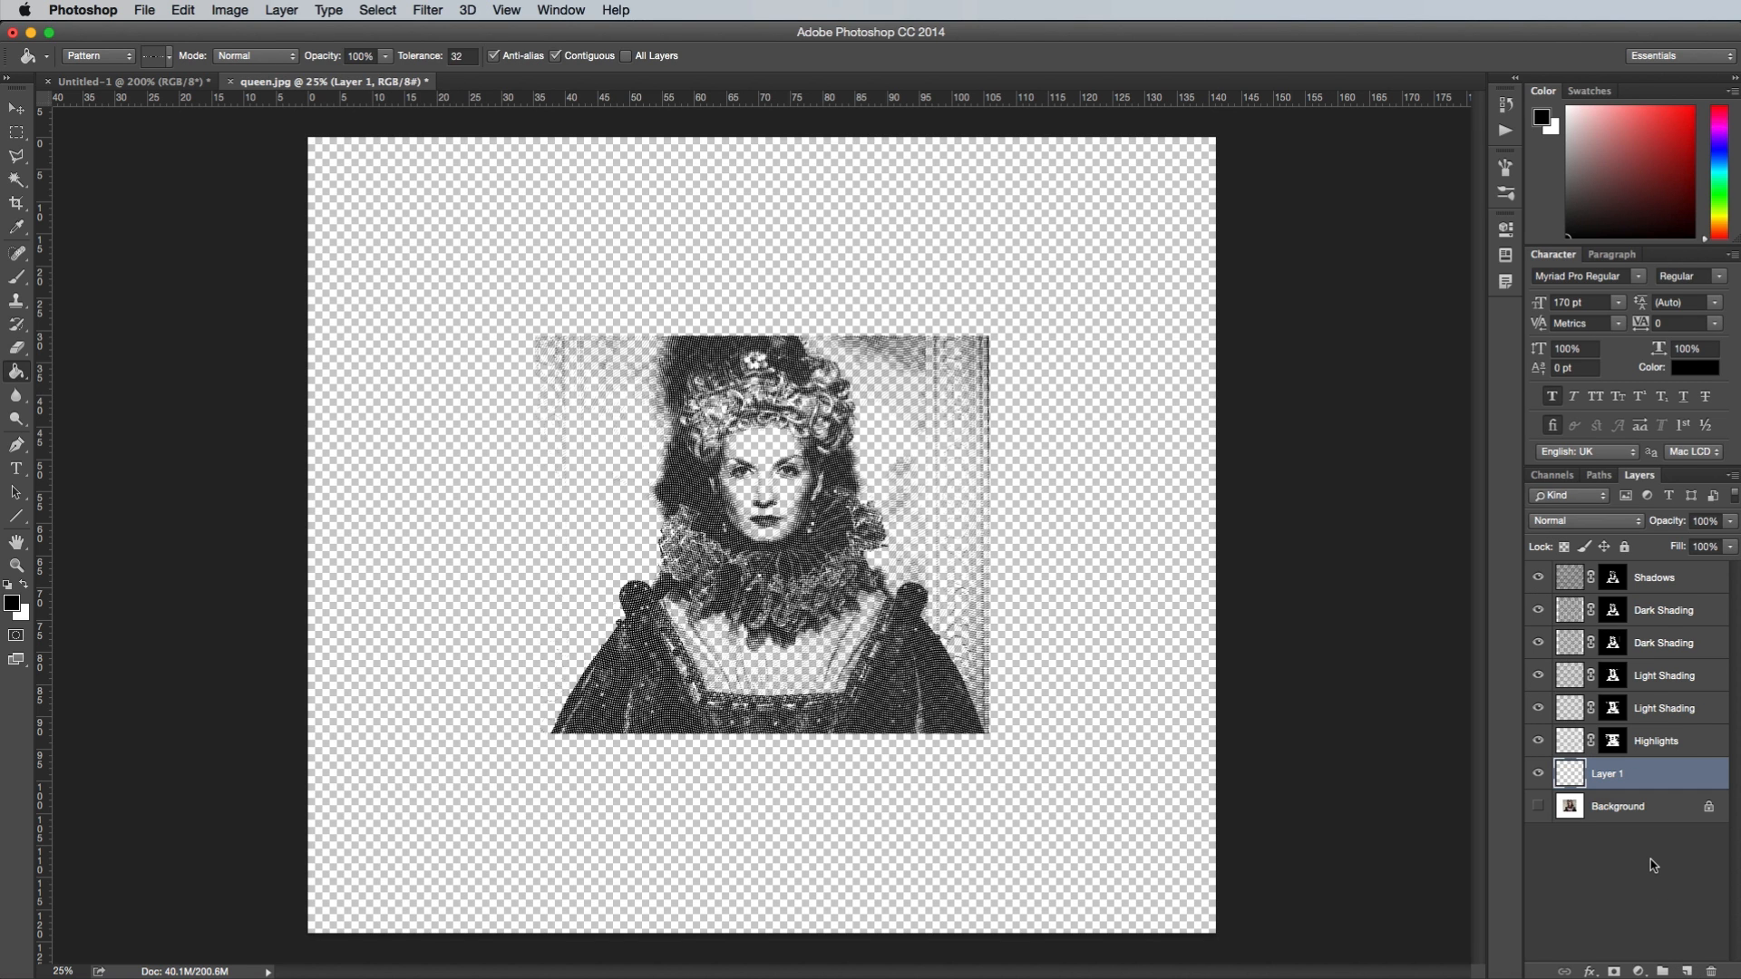
key("super+BackSpace")
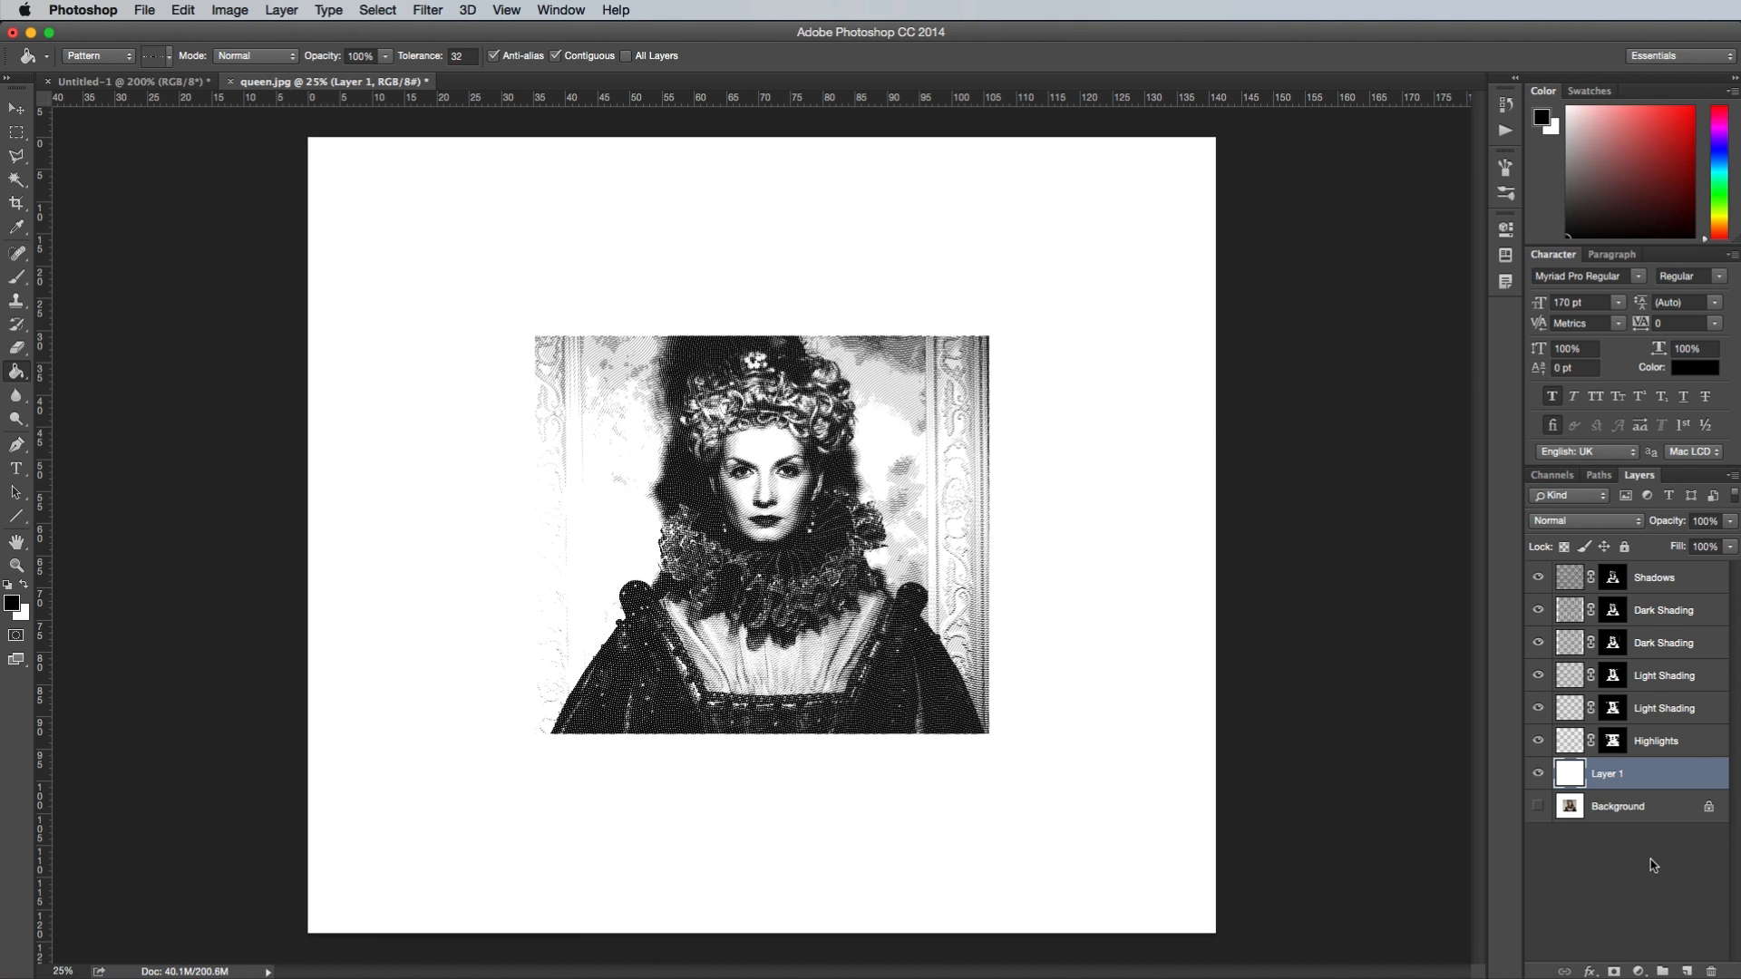
key("super+1")
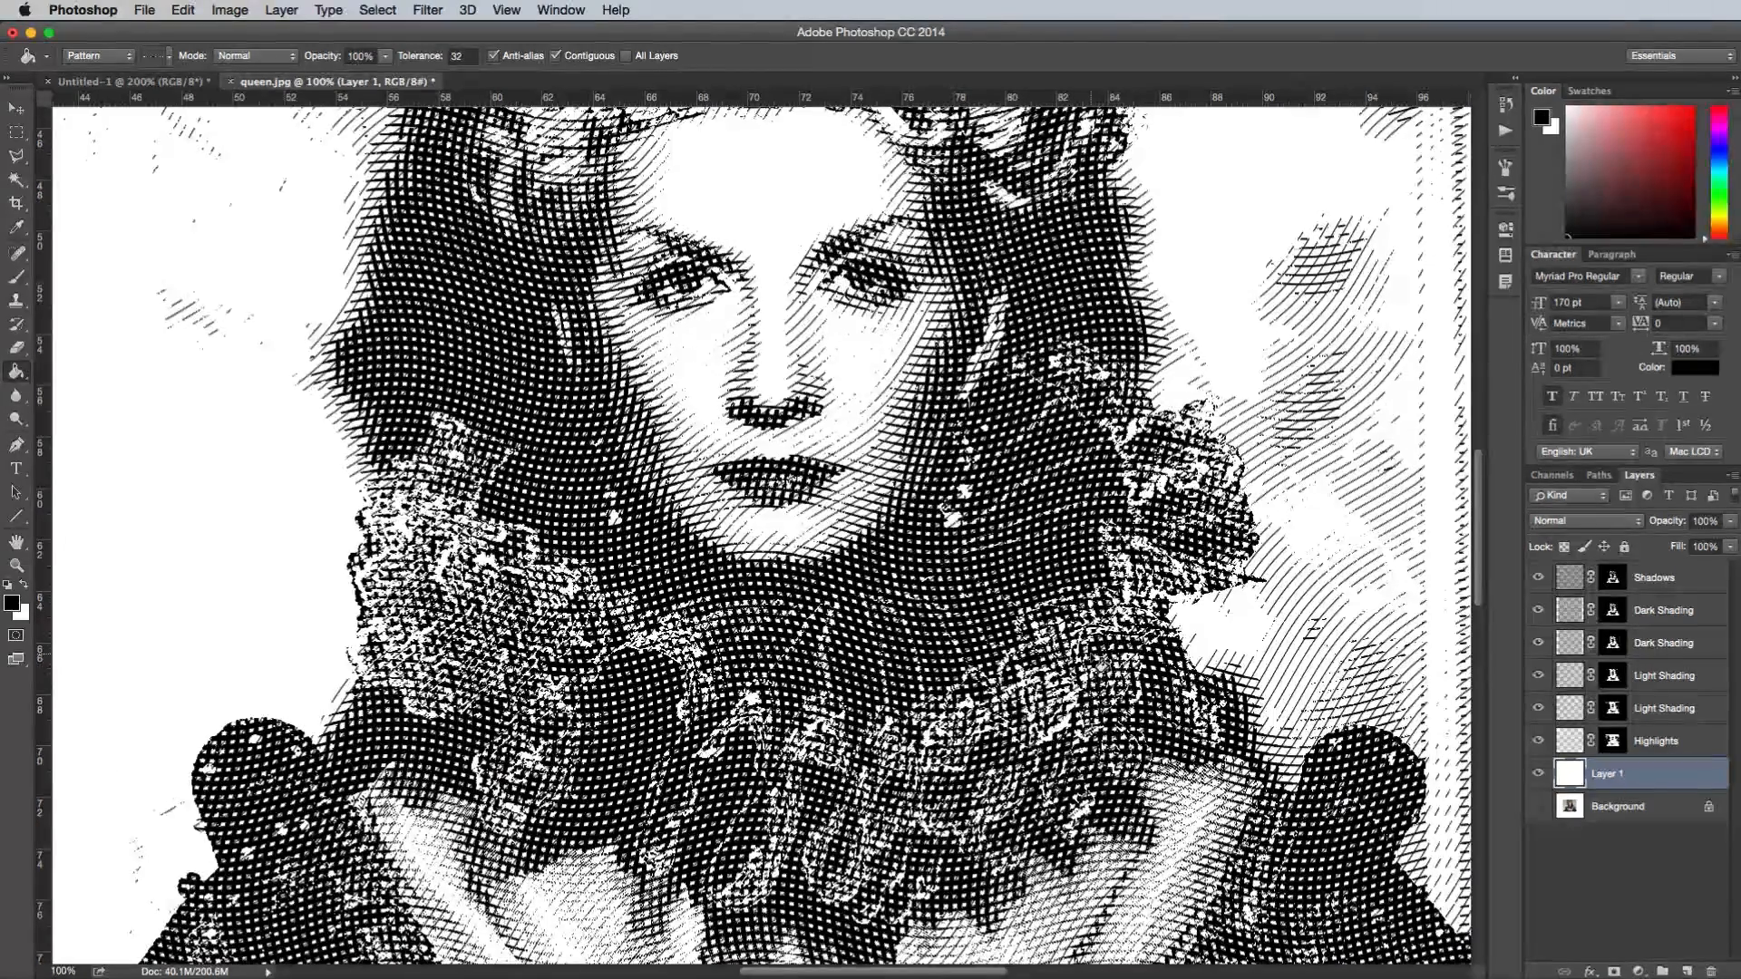
scroll(871, 566, "up", 5)
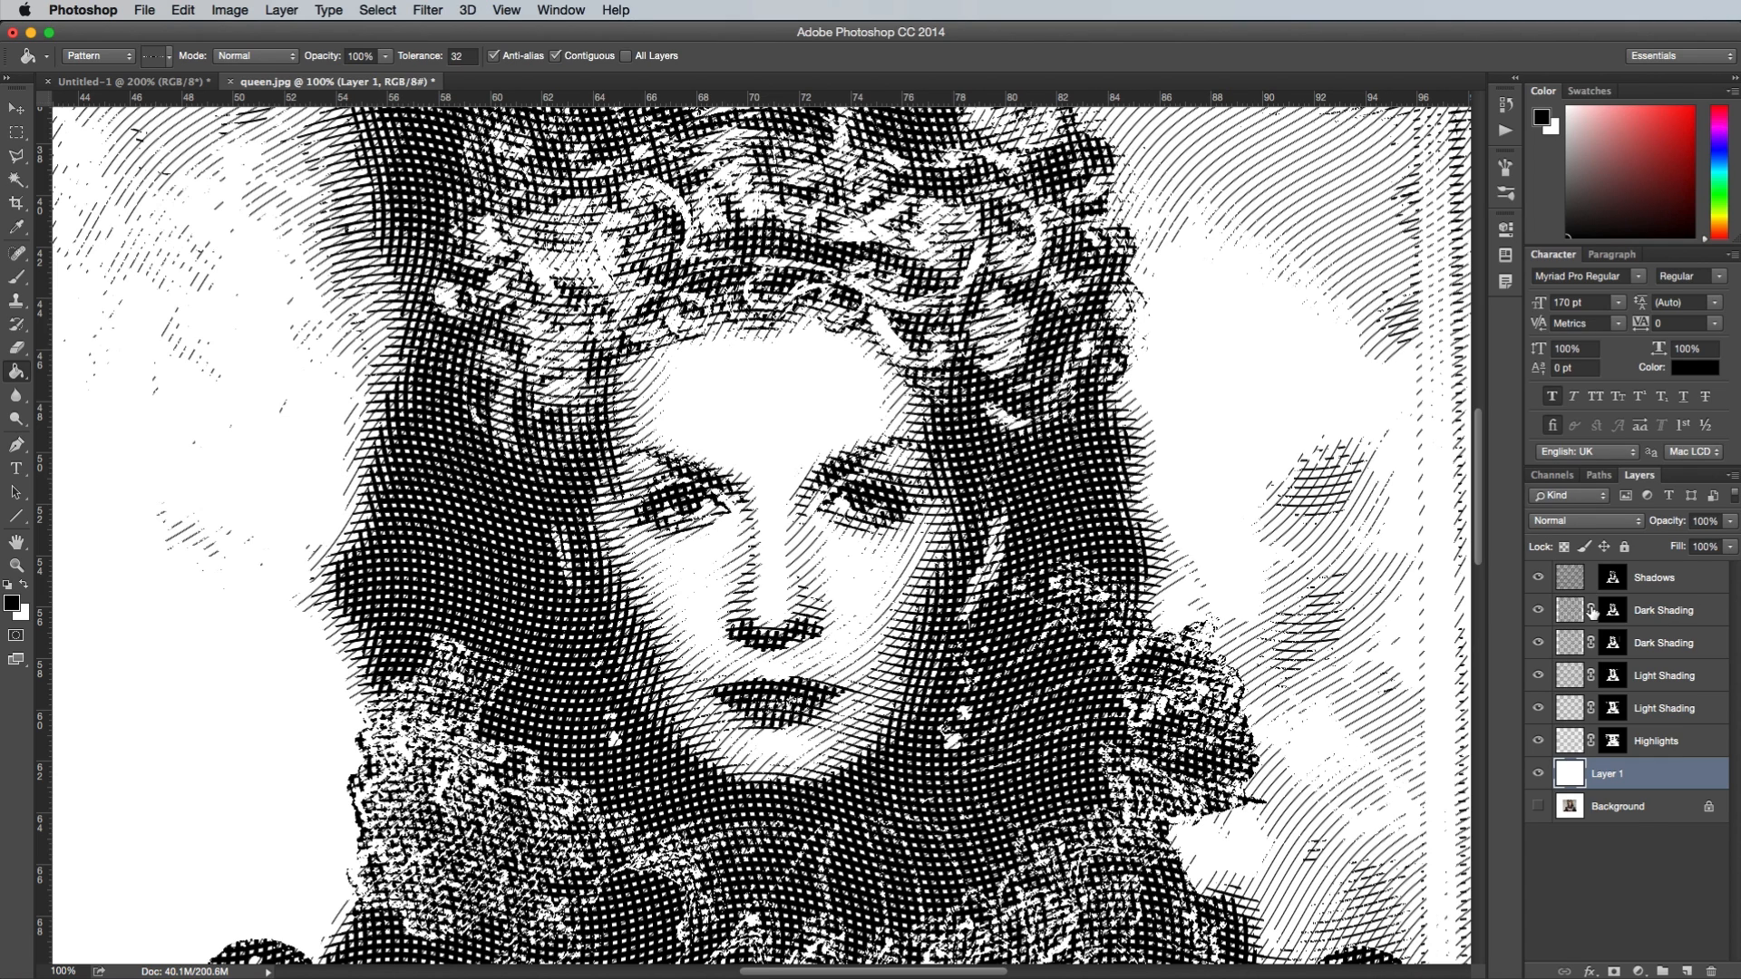
Unlink the masks from the pattern layers and scale all six patterns together to about 51% with Free Transform
left_click(1590, 676)
left_click(1590, 707)
left_click(1652, 741)
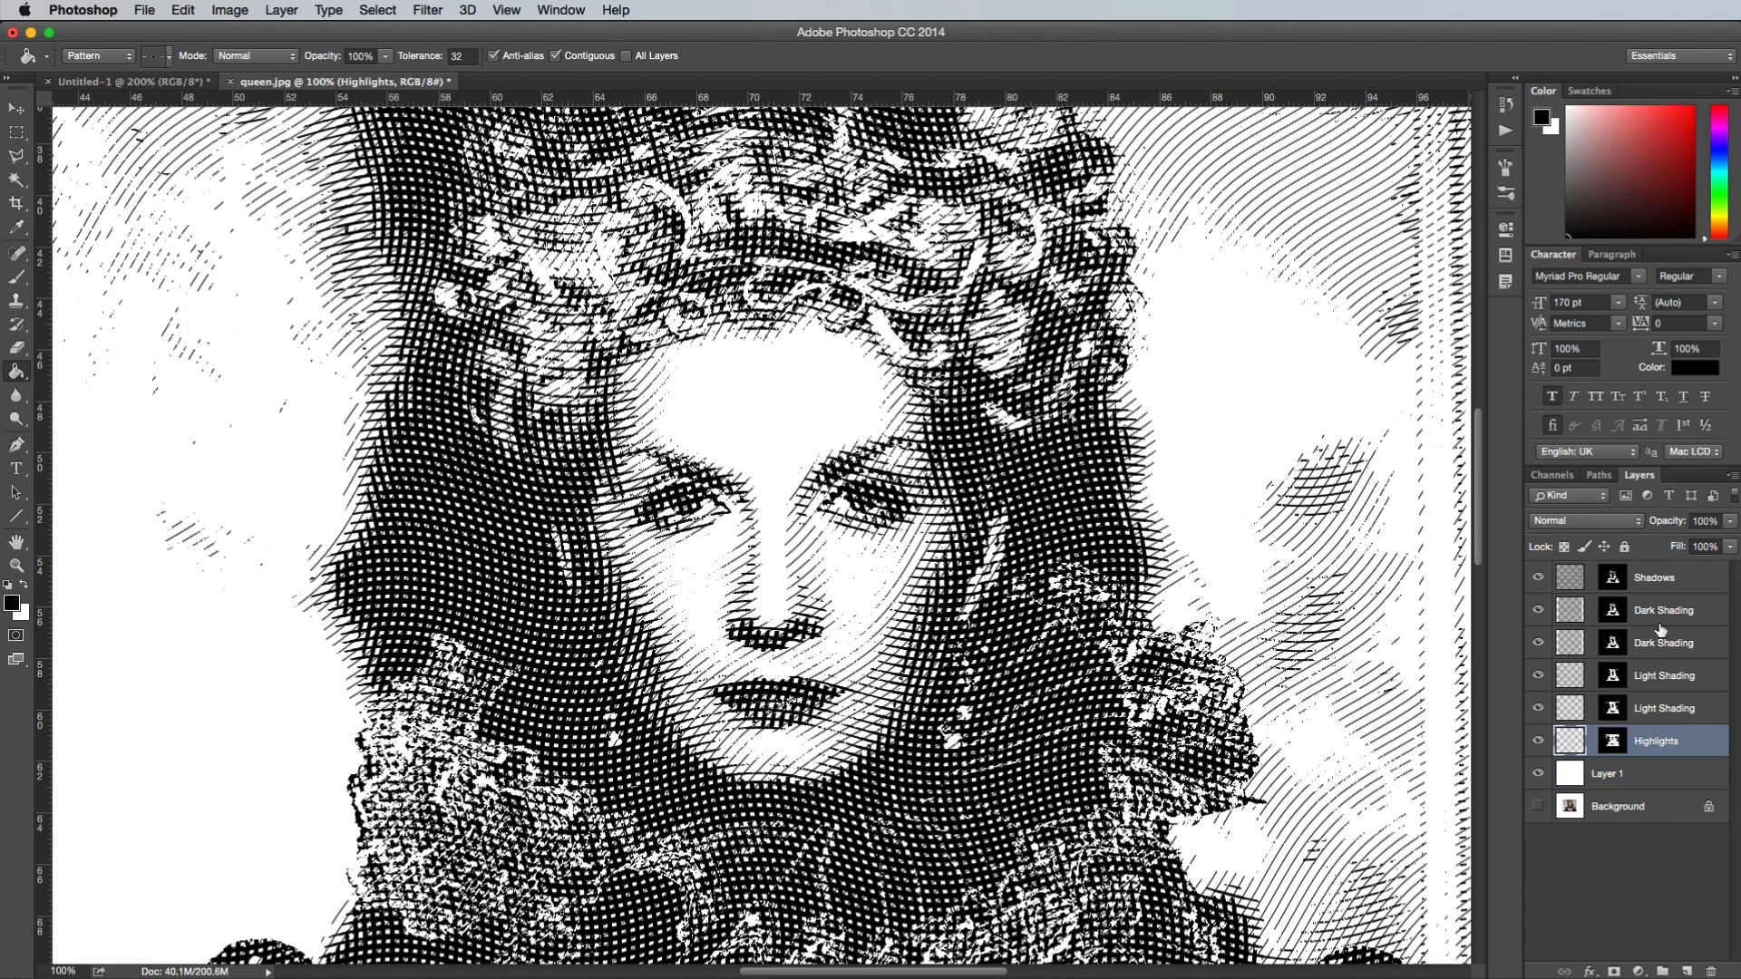
left_click(1659, 579, "shift")
key("super+minus")
key("super+minus")
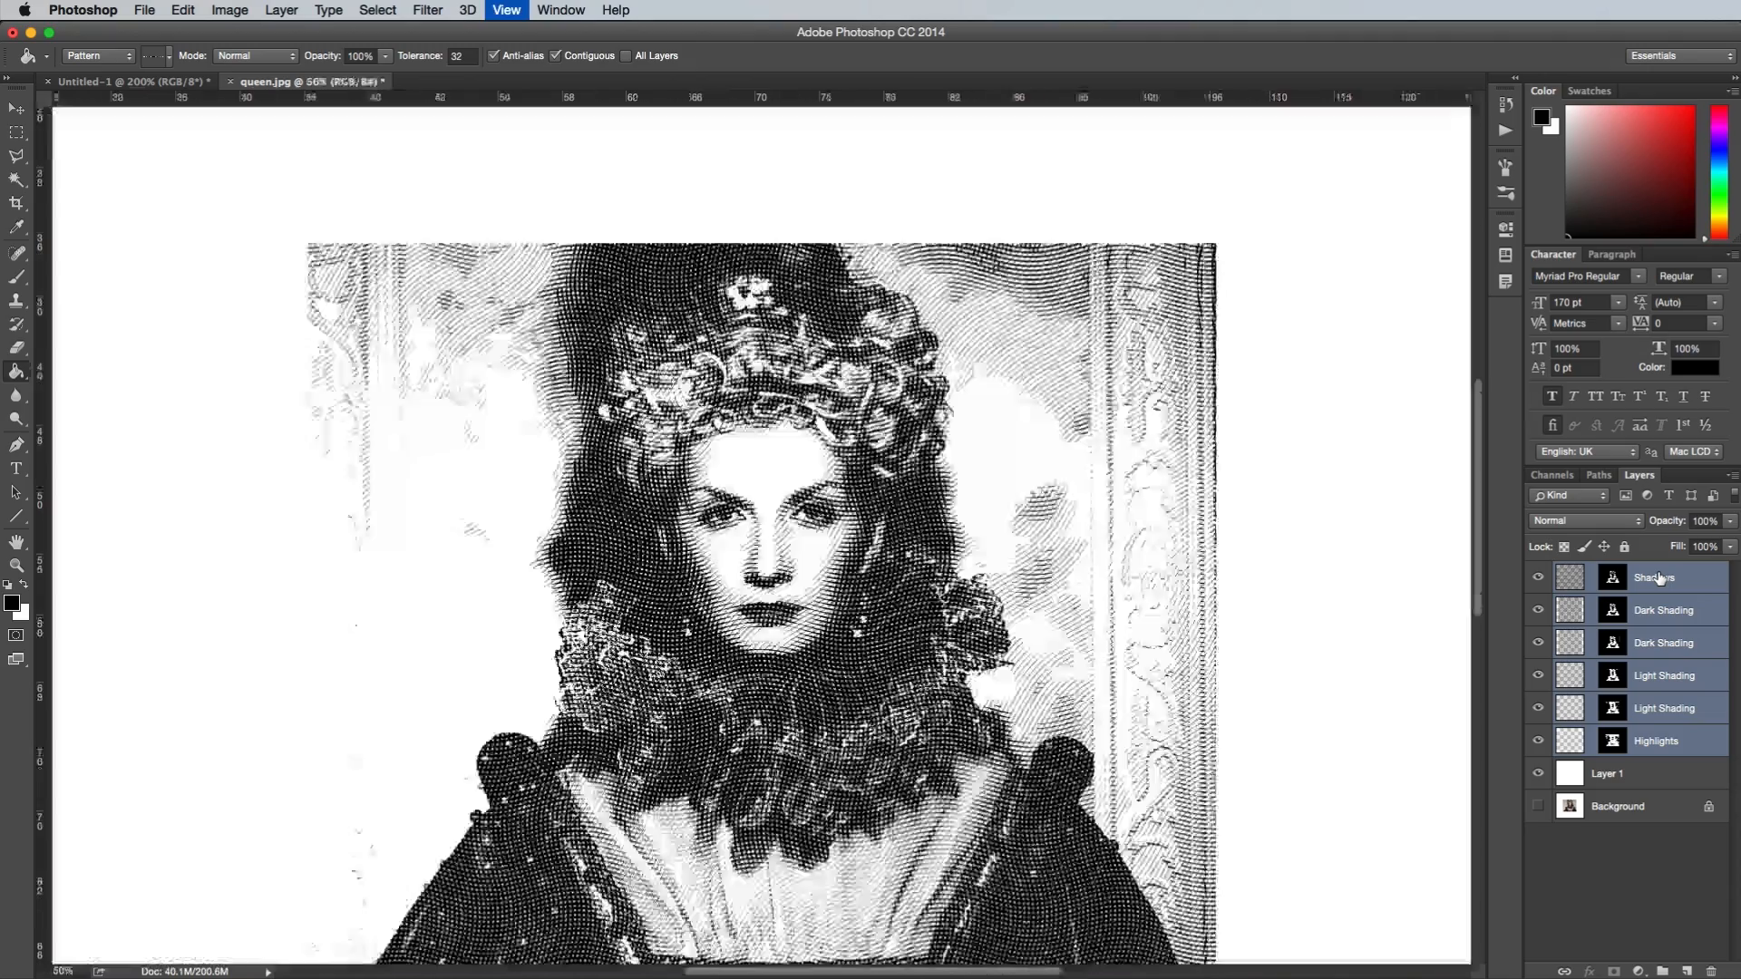
key("super+t")
key("super+minus")
key("super+minus")
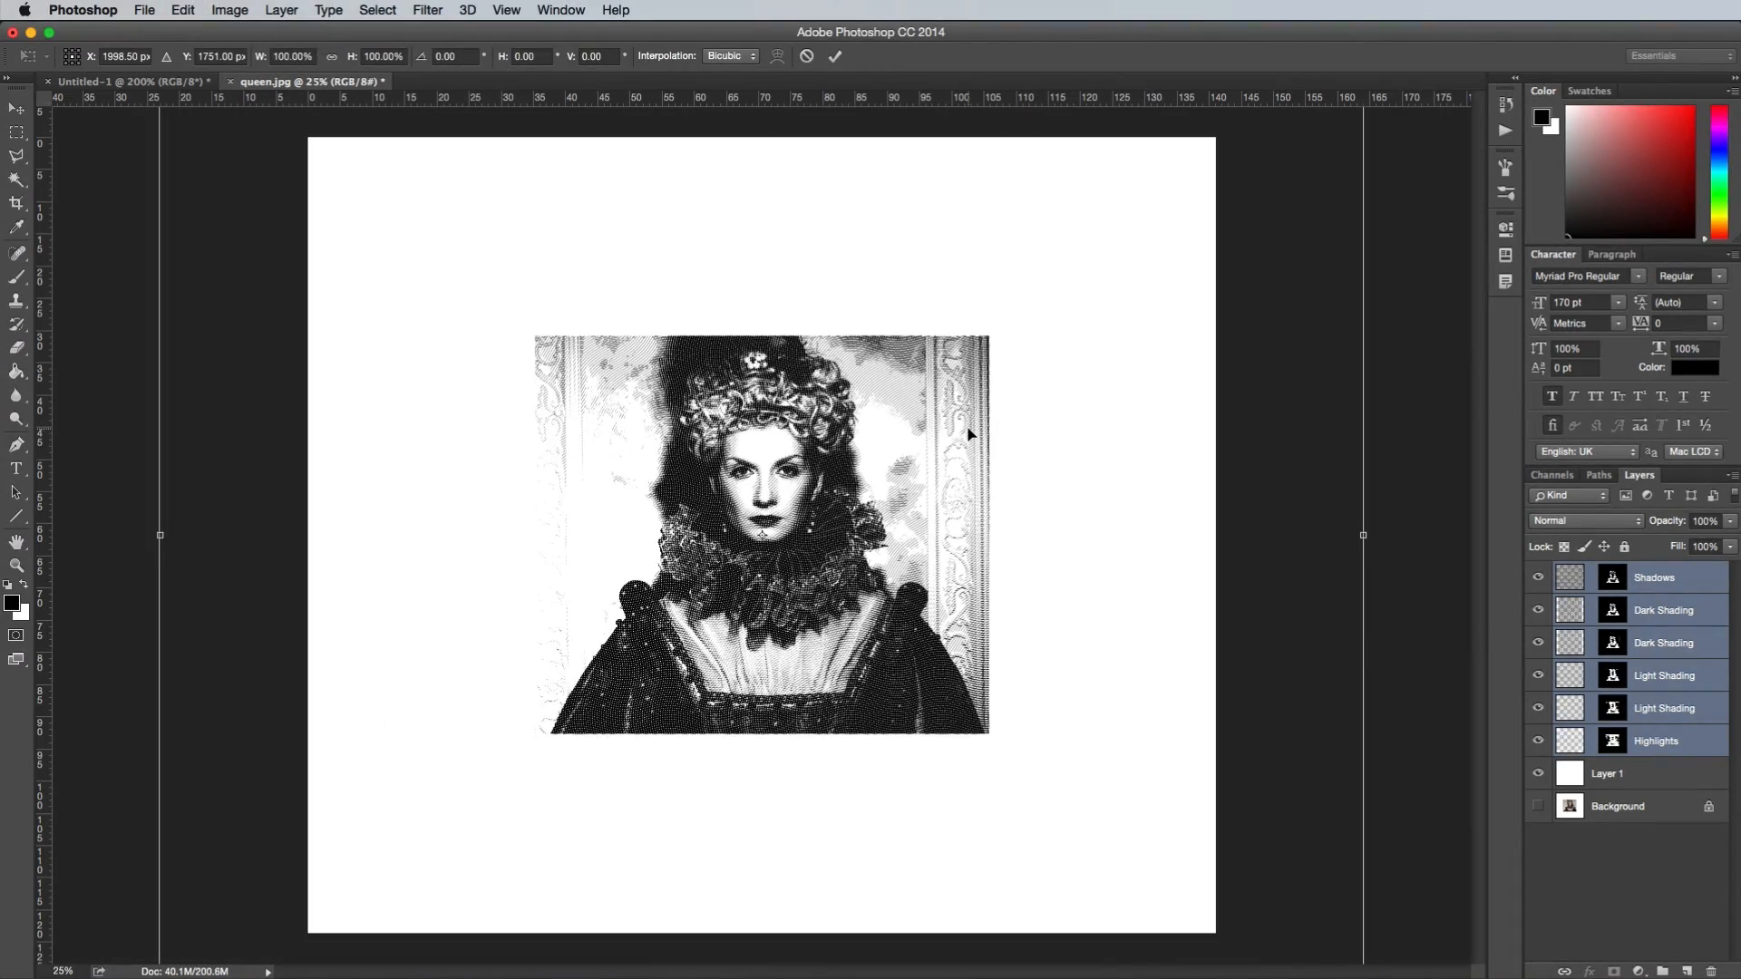
key("super+minus")
left_click_drag(363, 136, 602, 284)
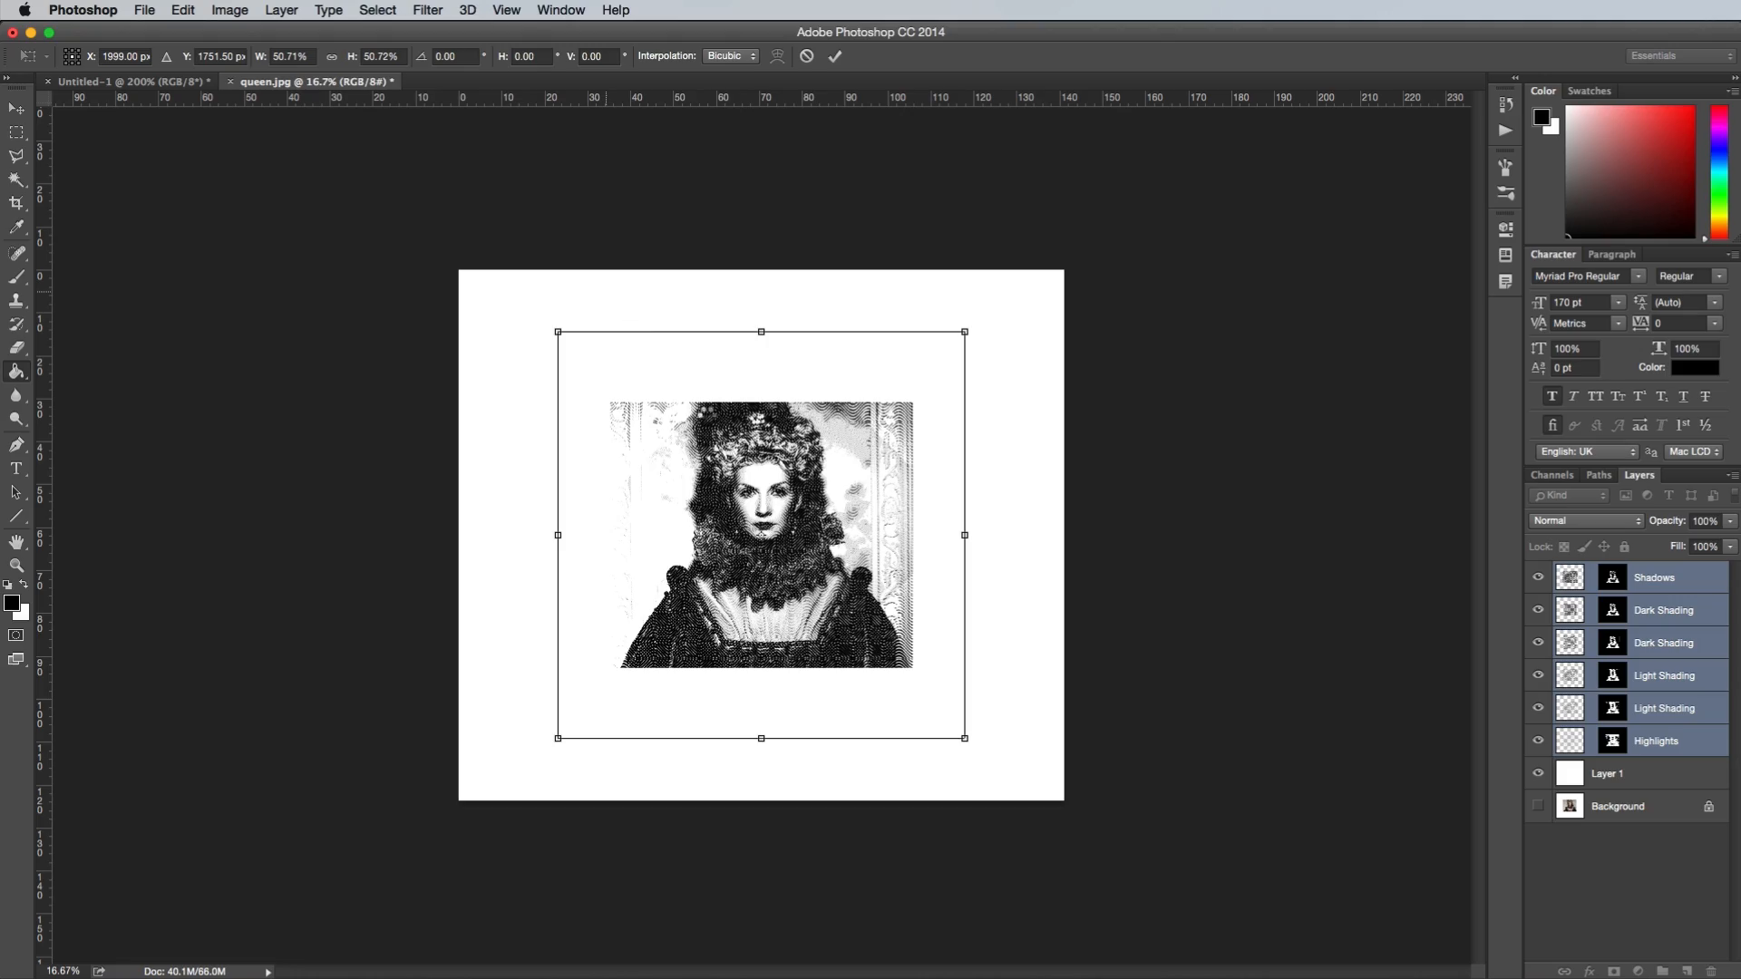
key("Return")
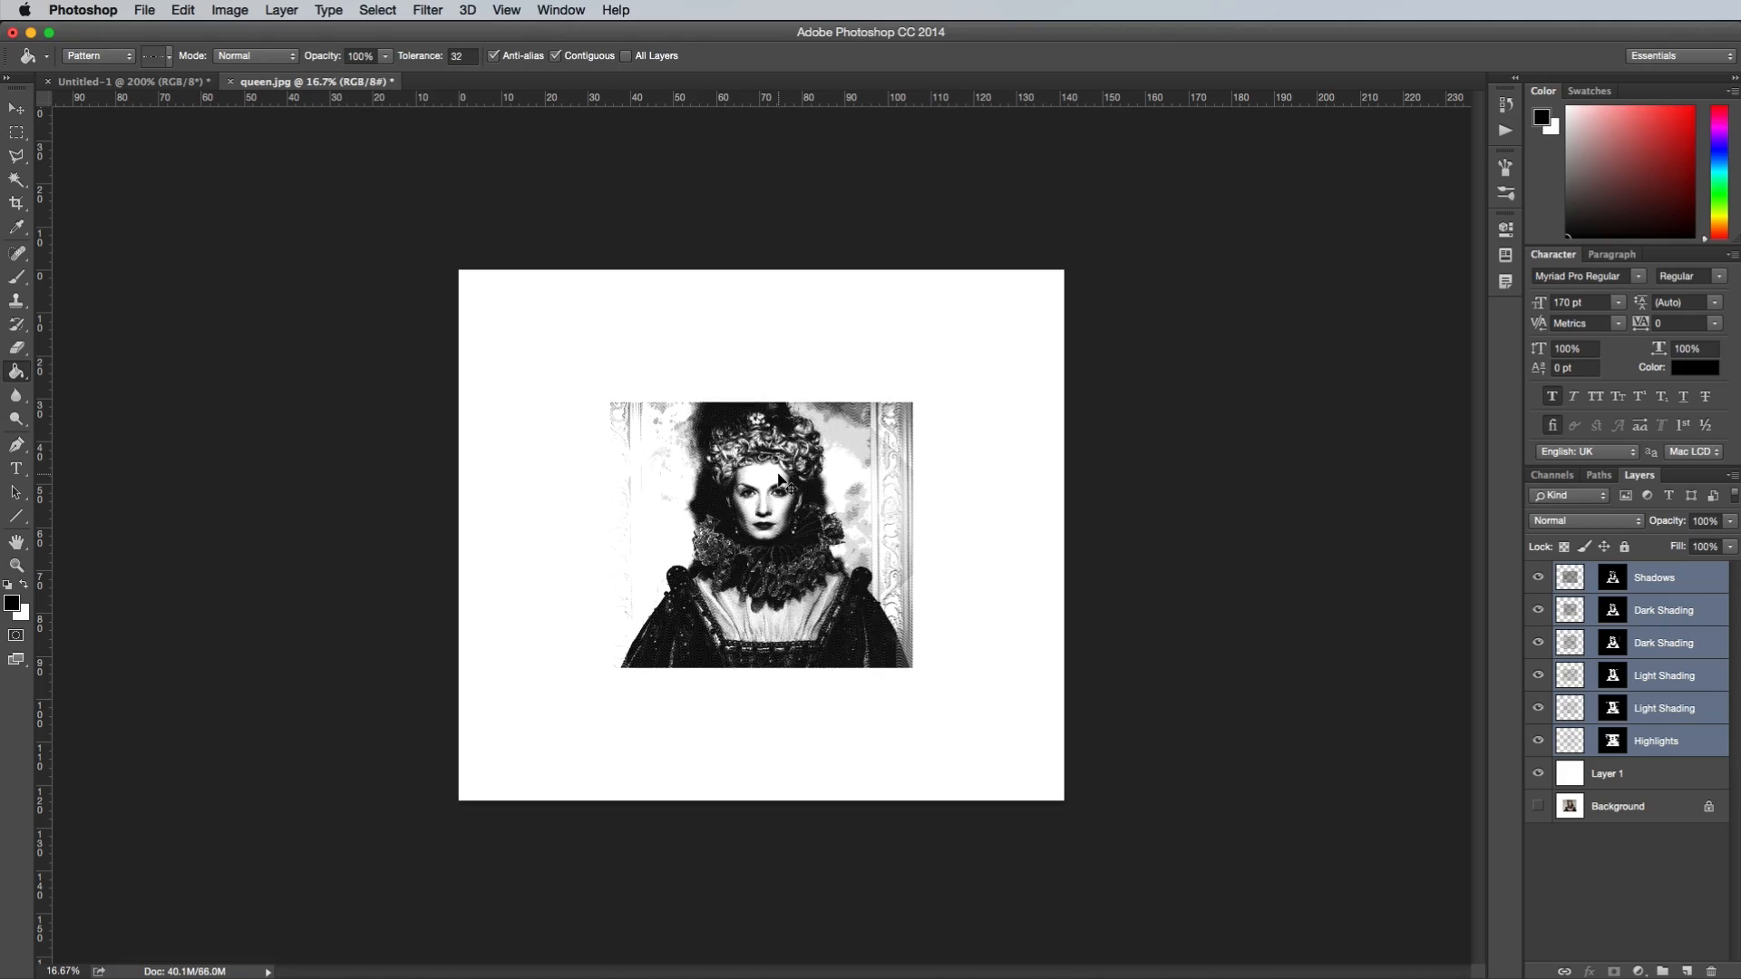
Crop the canvas to a tall portrait format around the queen's head and ruffled collar
key("super+1")
key("super+minus")
key("c")
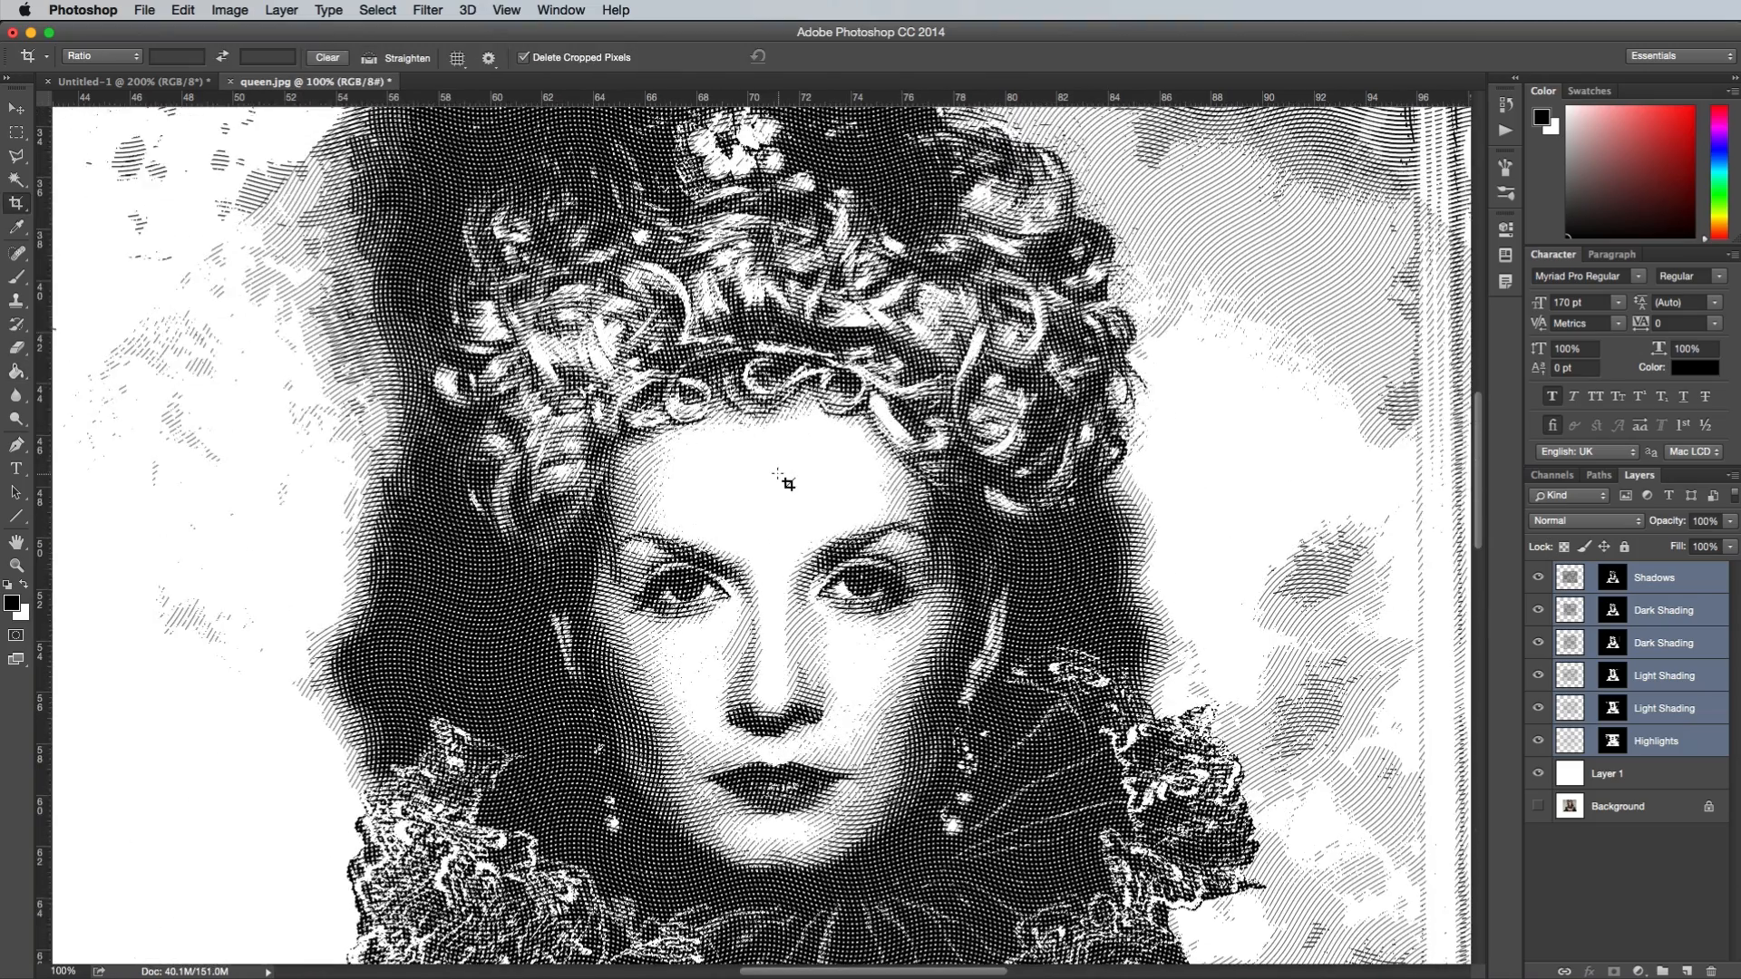
key("super+minus")
left_click_drag(557, 331, 974, 880)
key("Return")
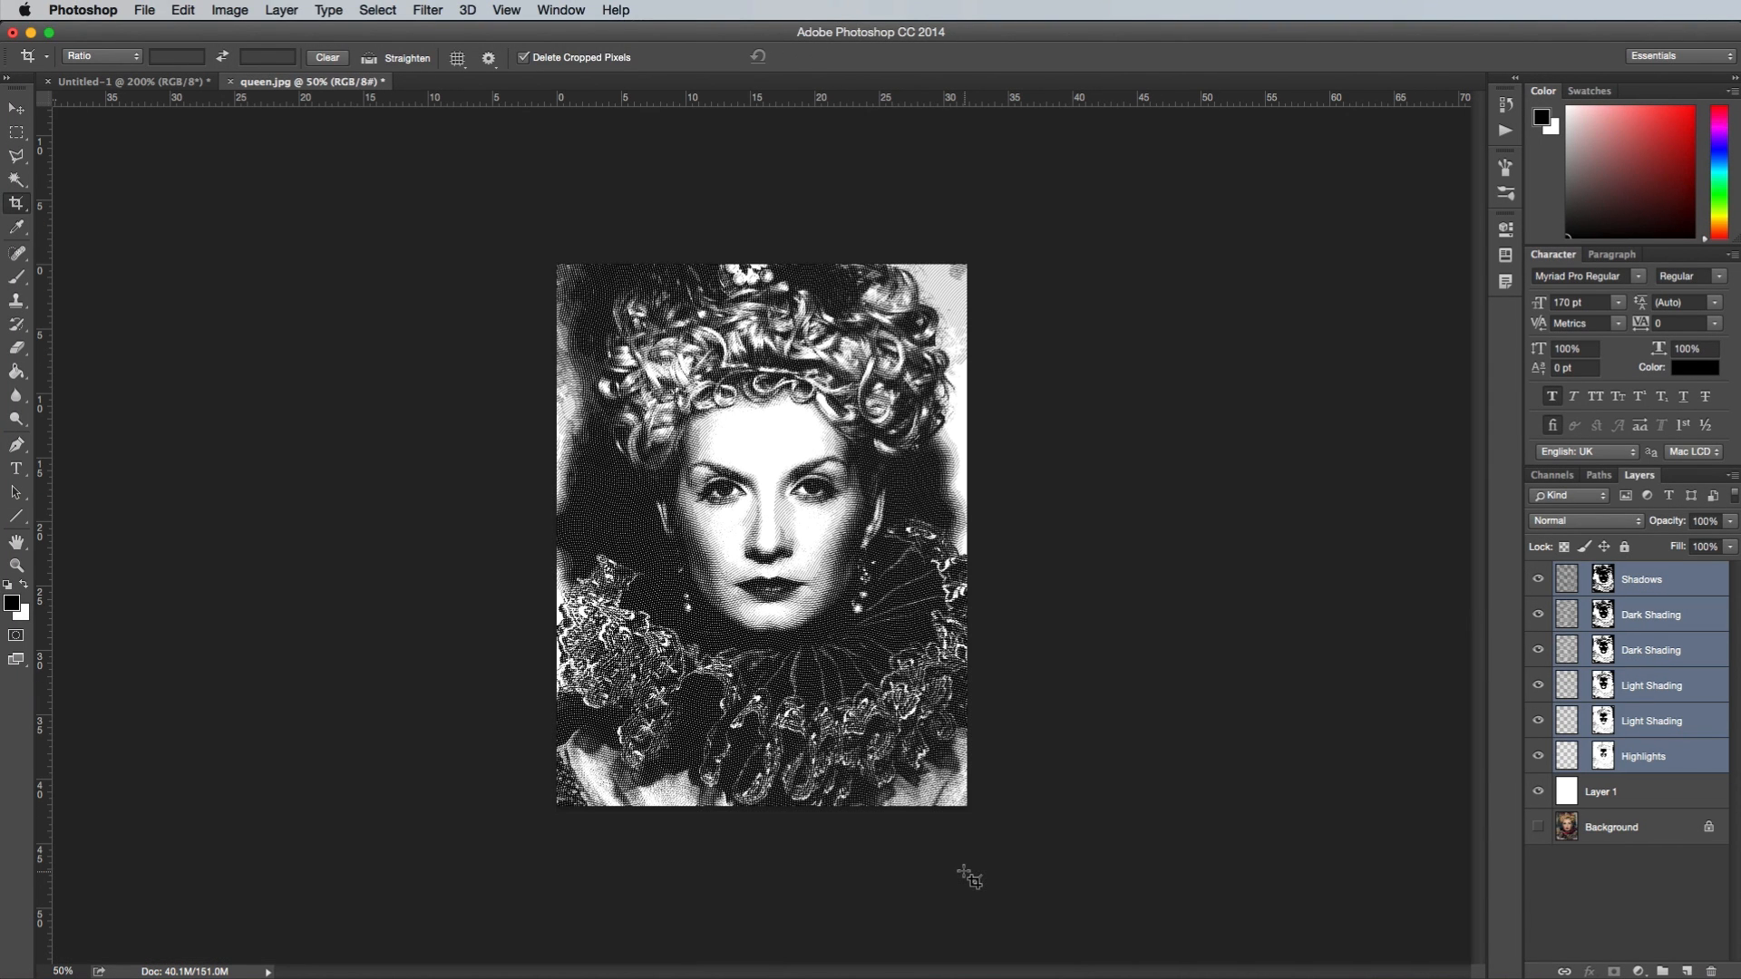
Add a dark green Solid Color fill layer (RGB 12, 42, 6) above all layers and set its blend mode to Color
left_click(1663, 978)
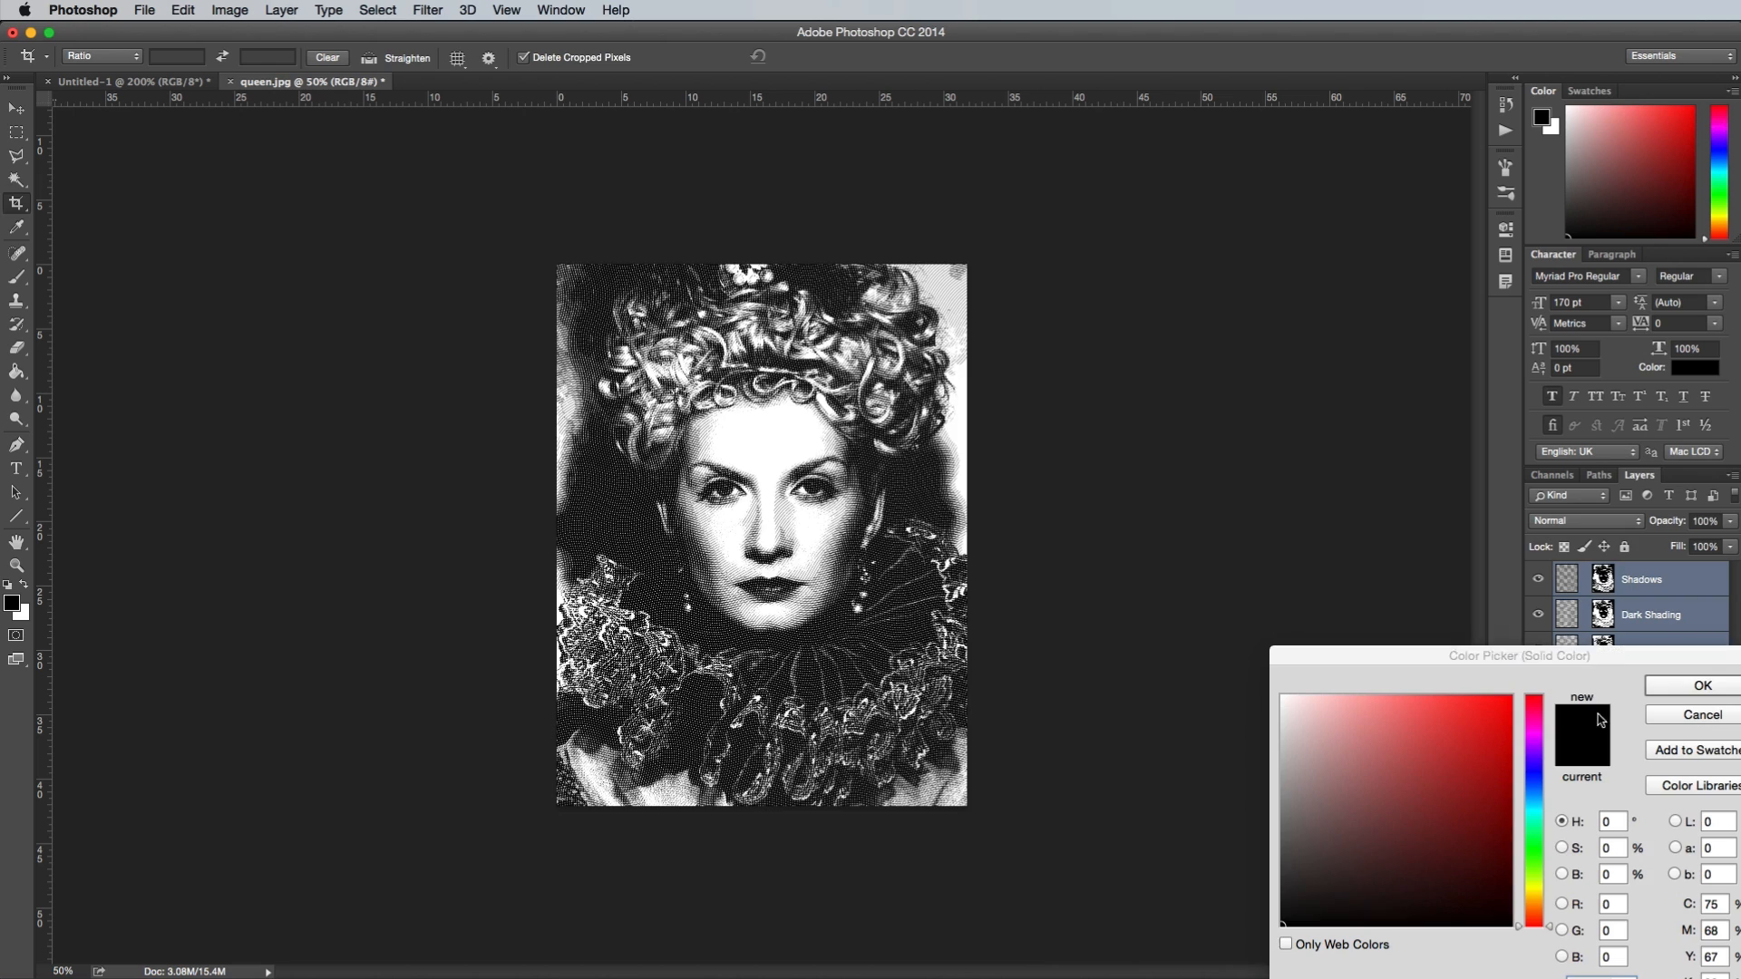
left_click(1478, 888)
left_click(1532, 853)
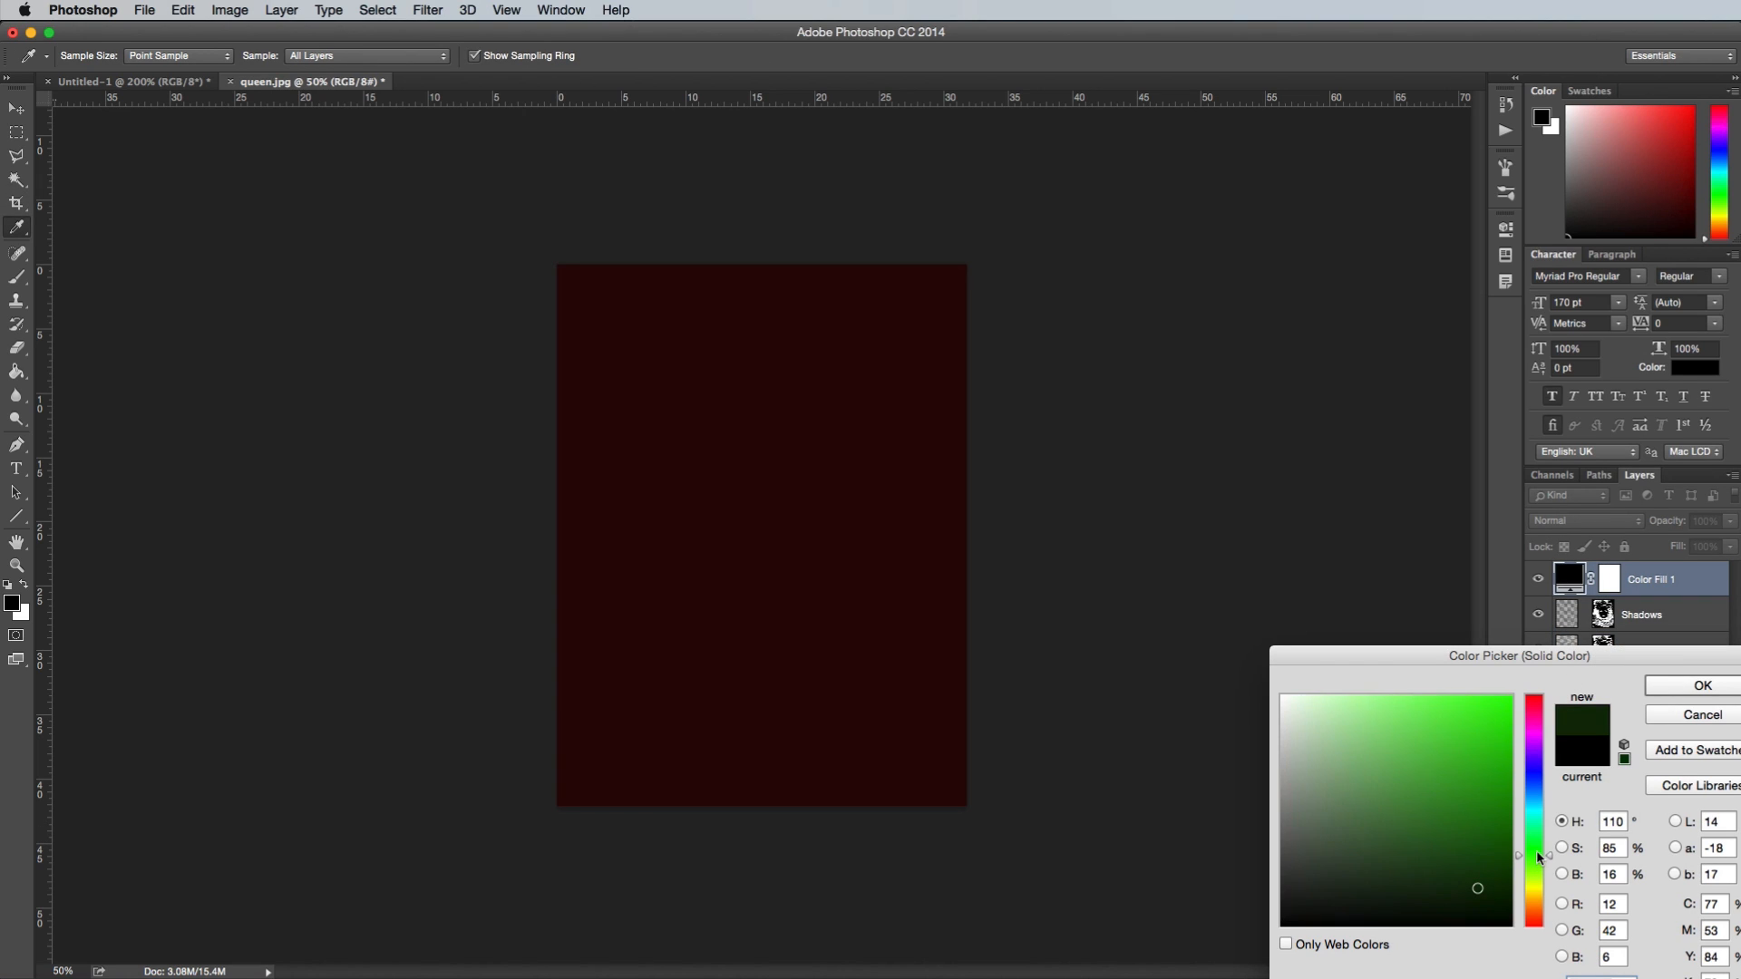
left_click(1682, 687)
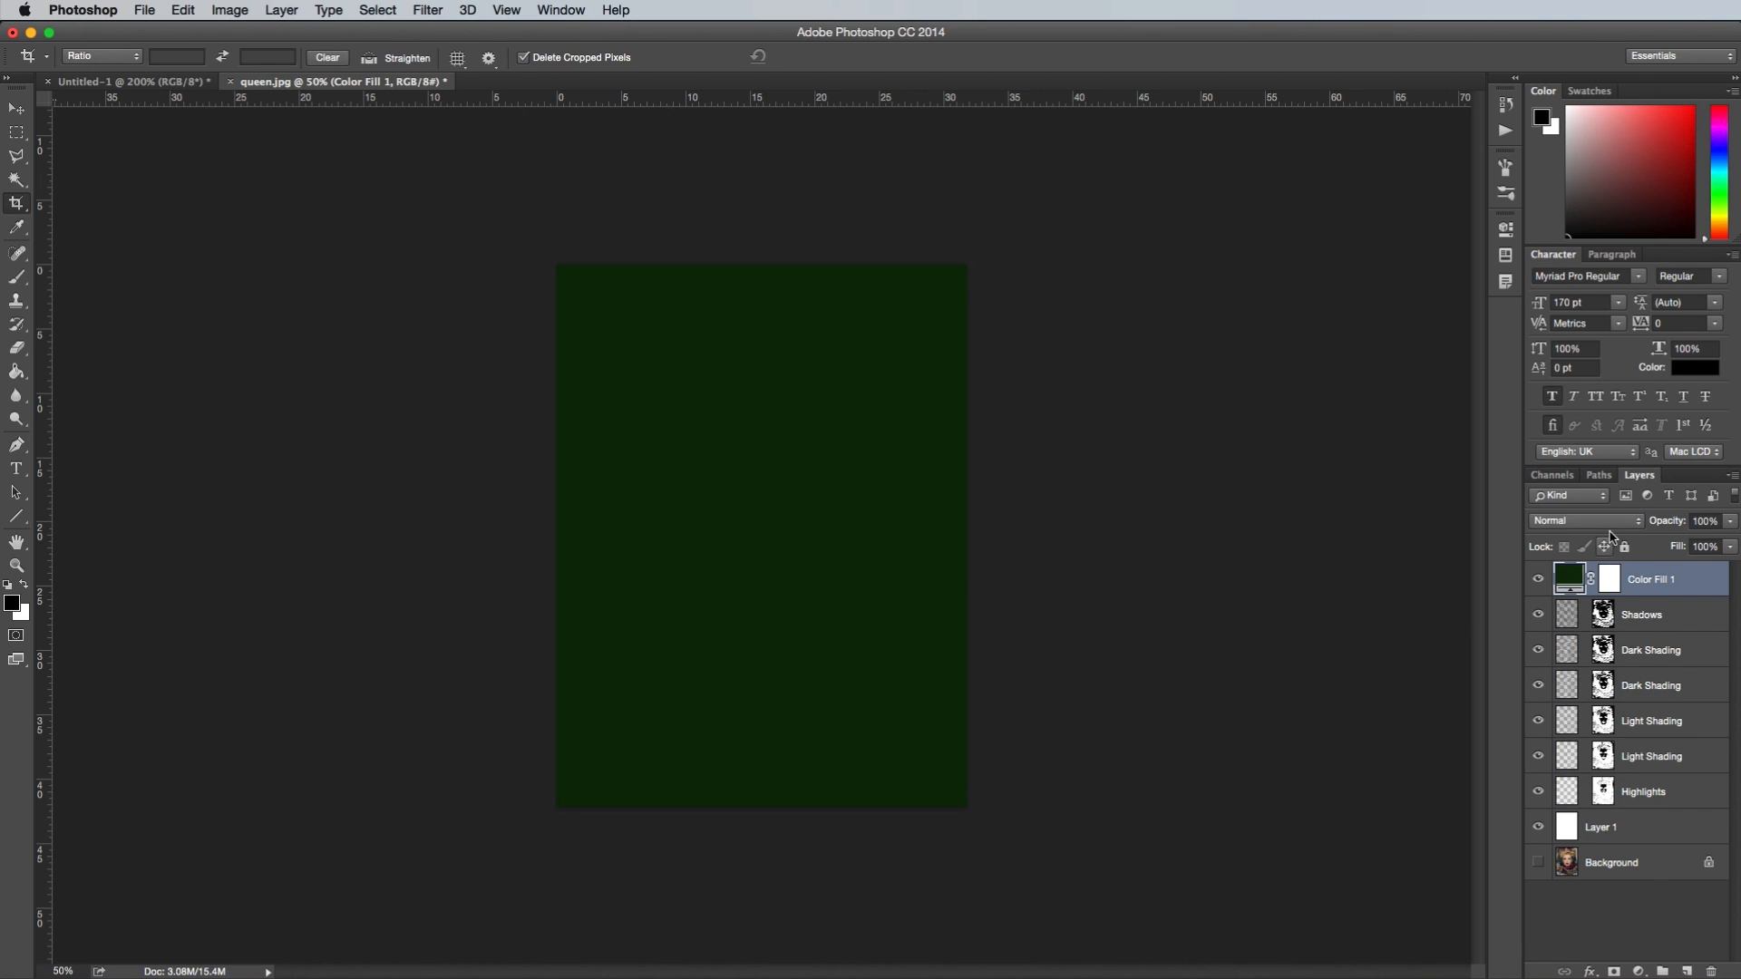
left_click(1600, 522)
left_click(1578, 916)
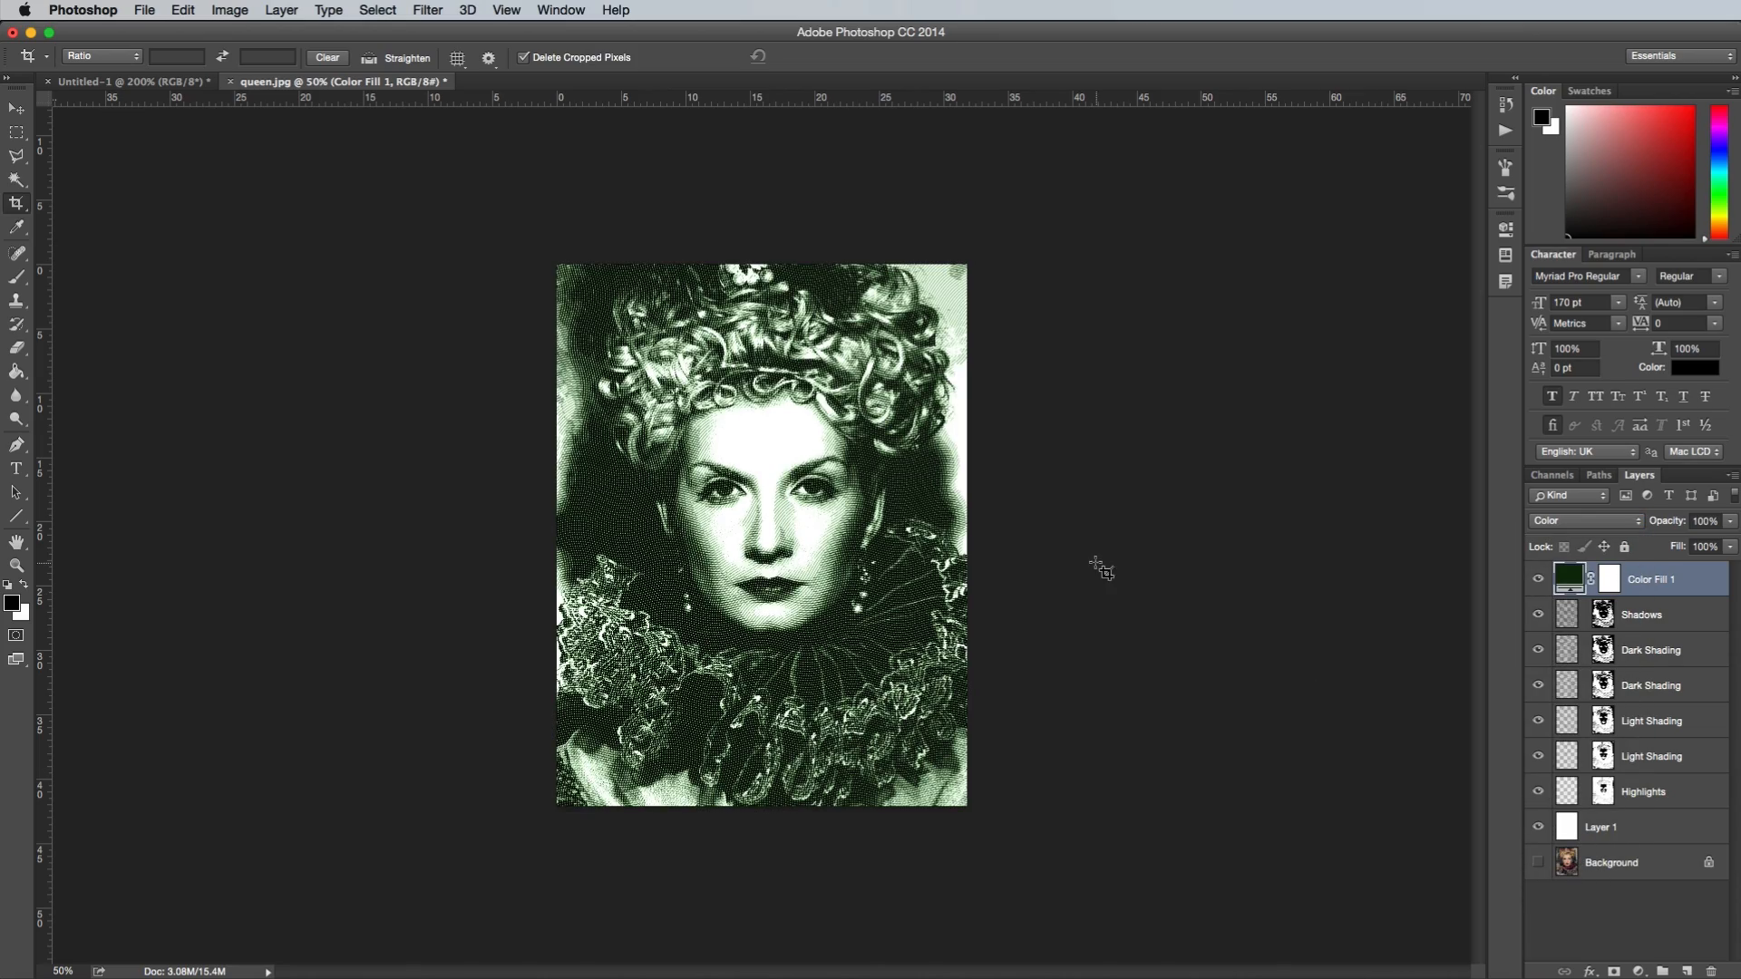
key("super+equal")
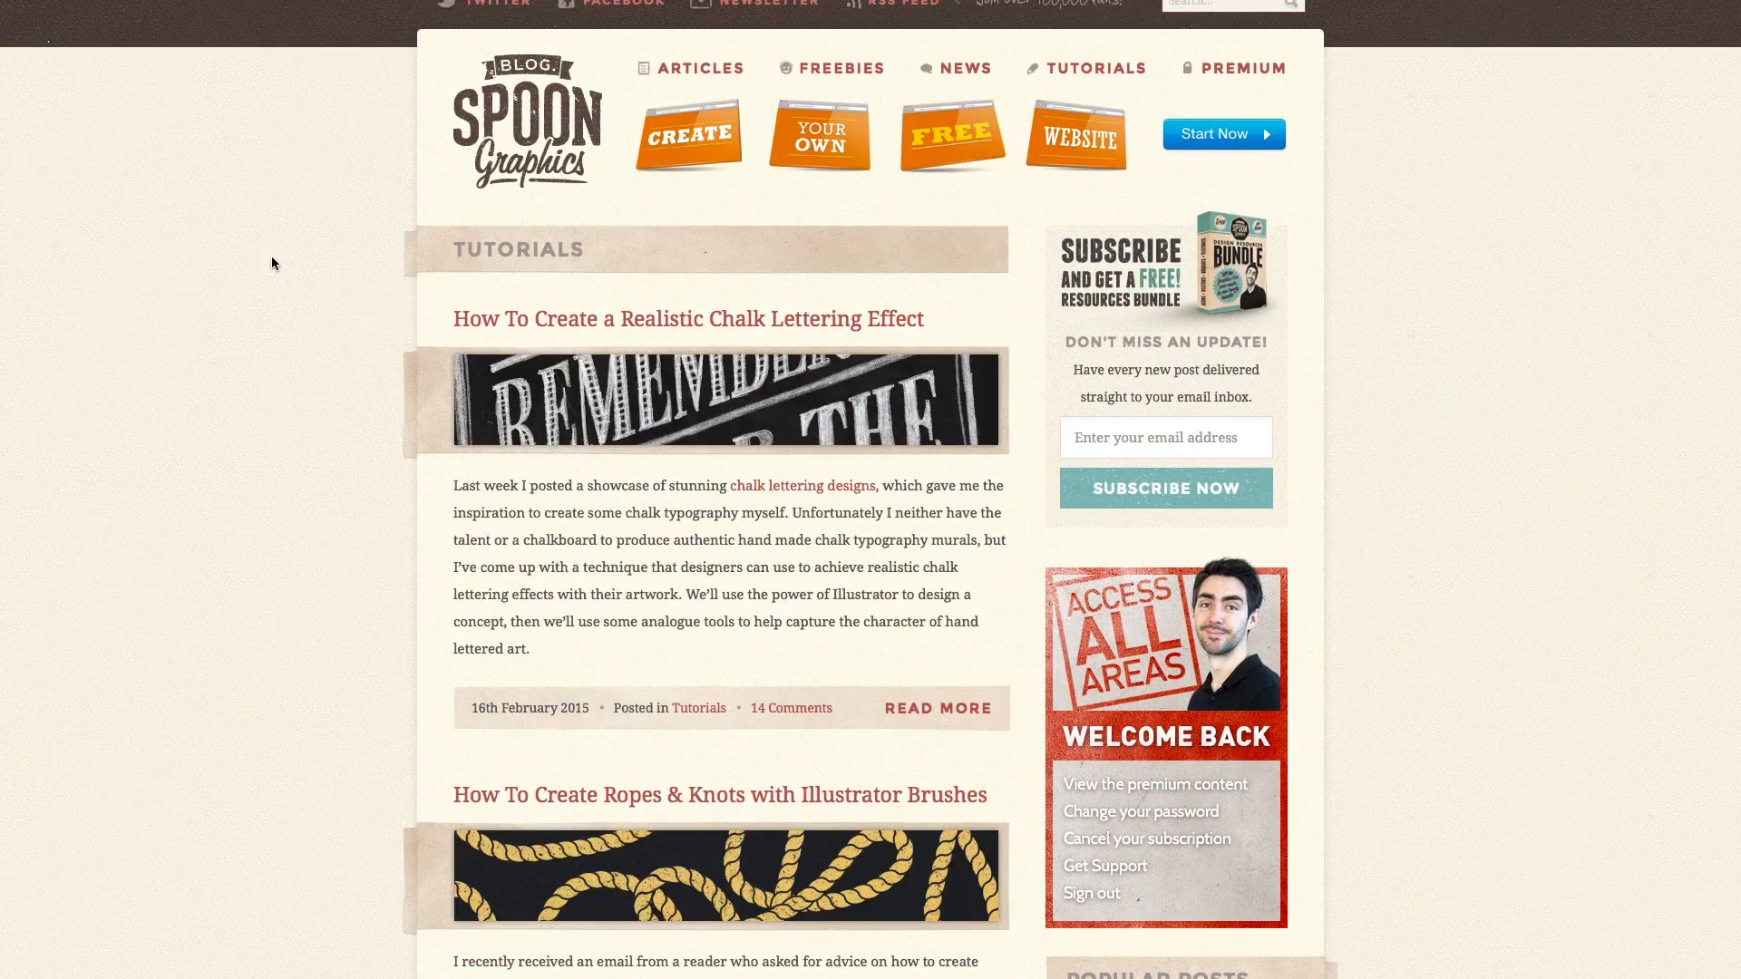
scroll(272, 260, "down", 10)
scroll(272, 258, "down", 20)
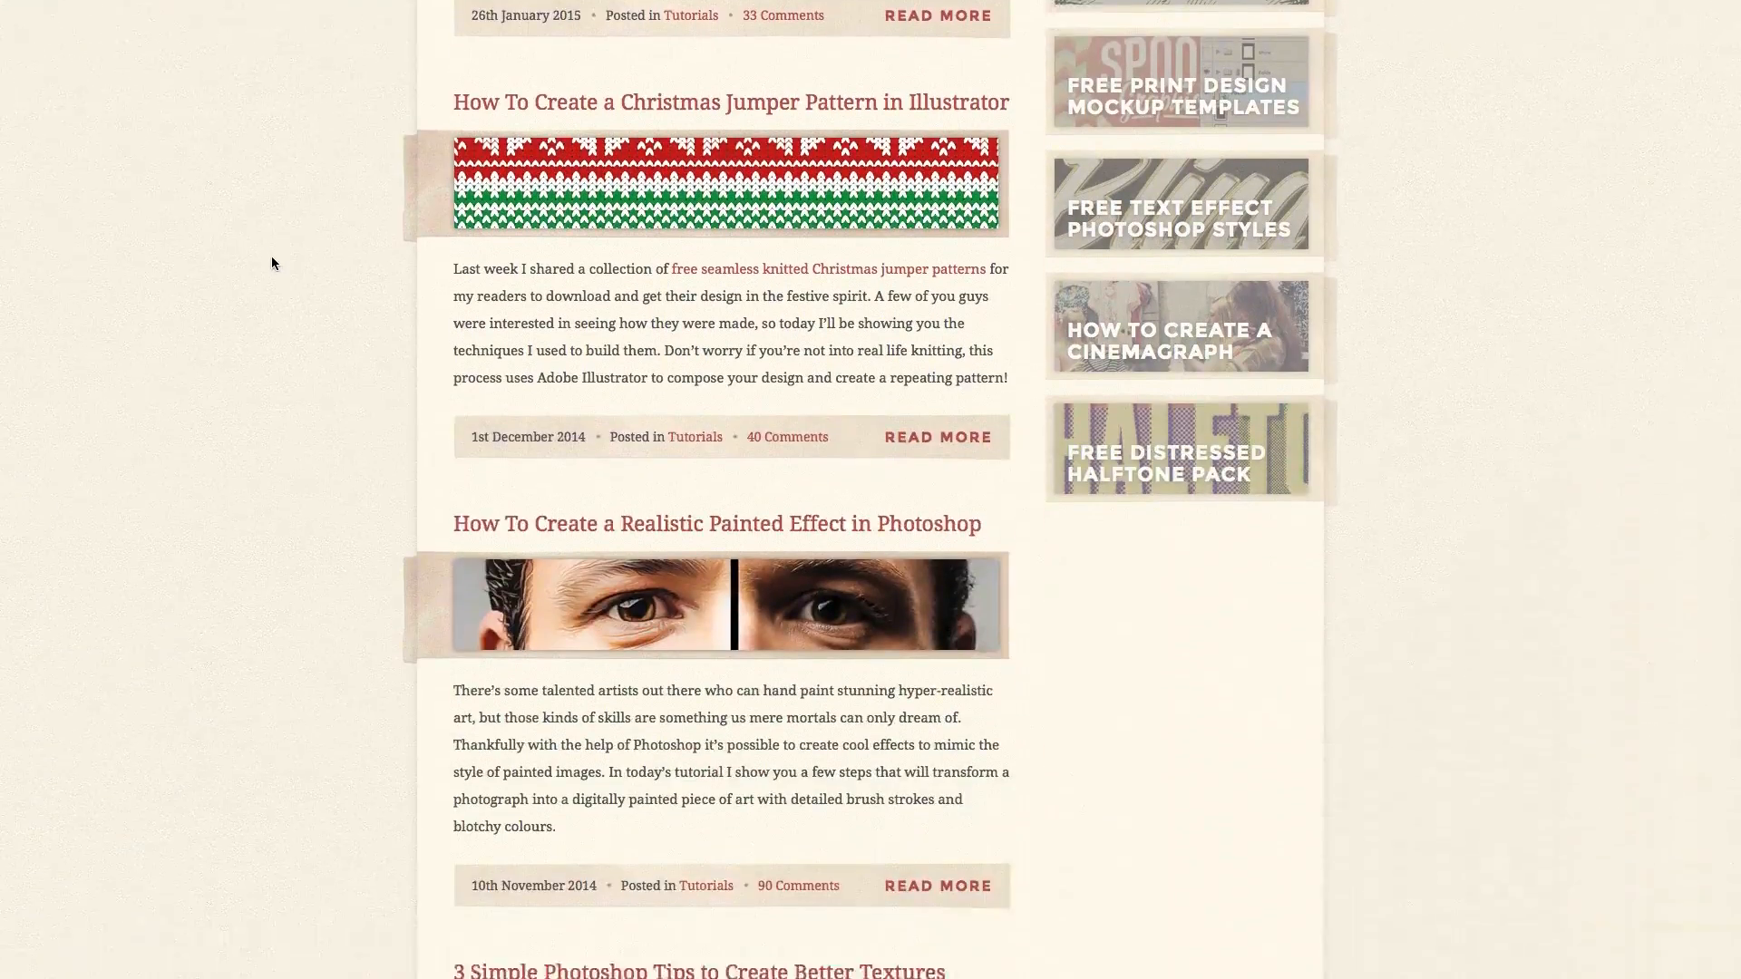
scroll(272, 263, "down", 4)
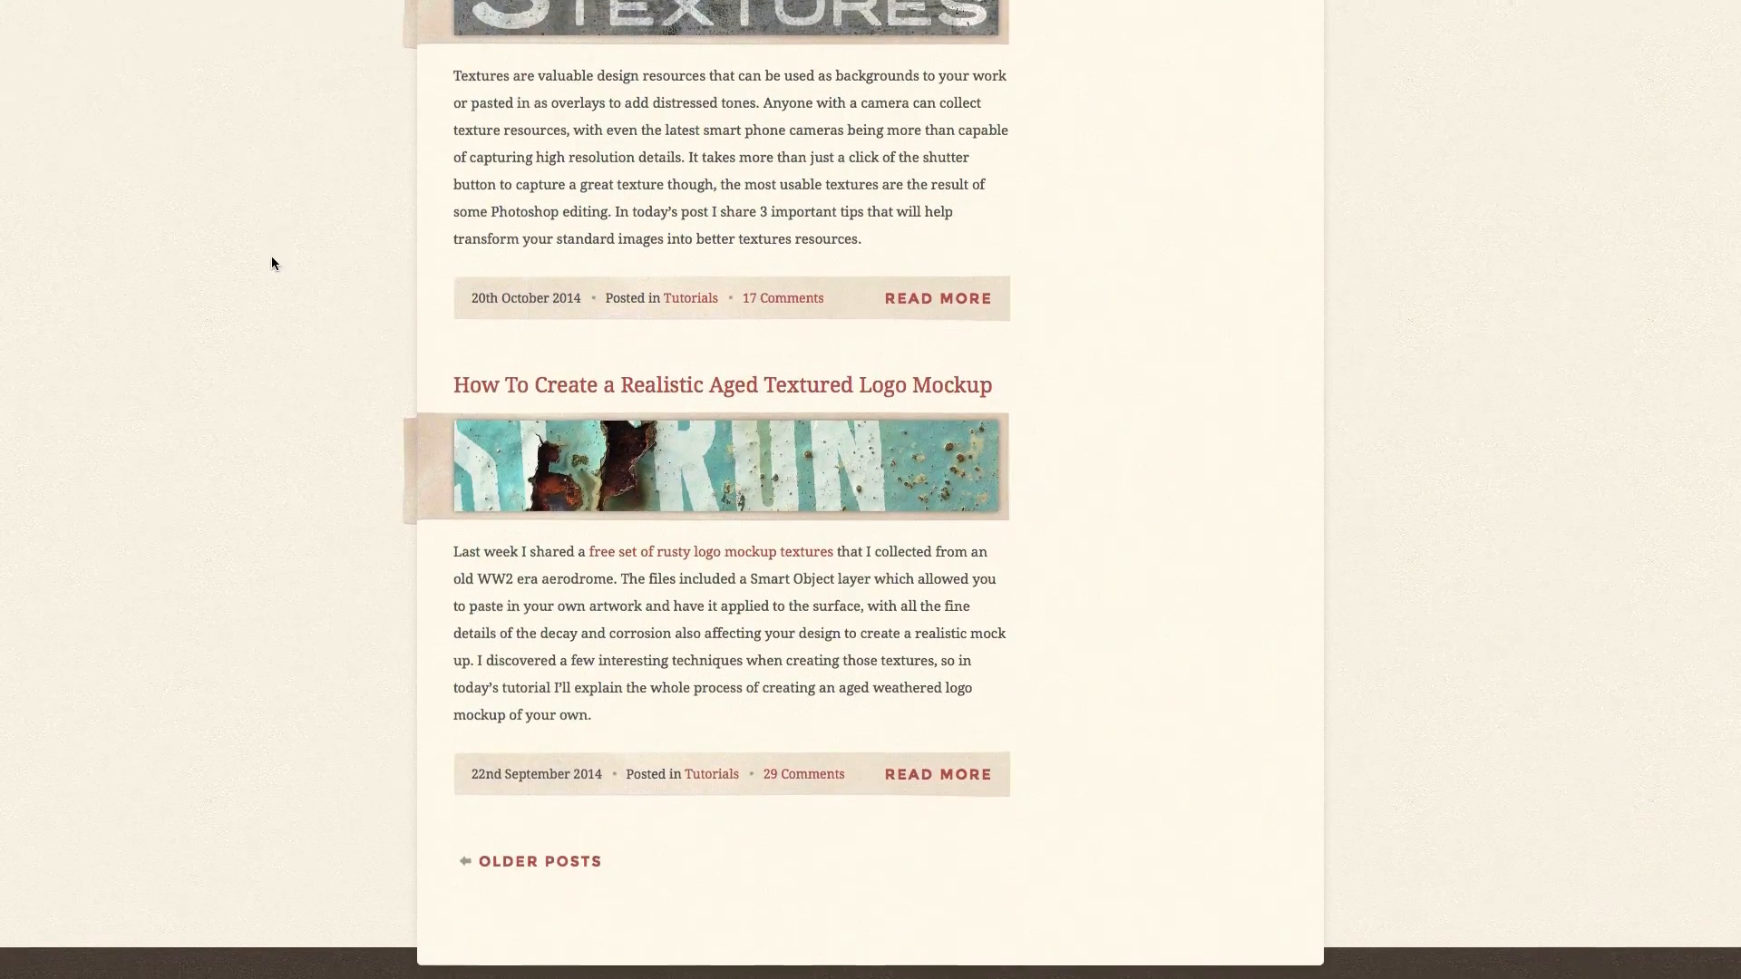